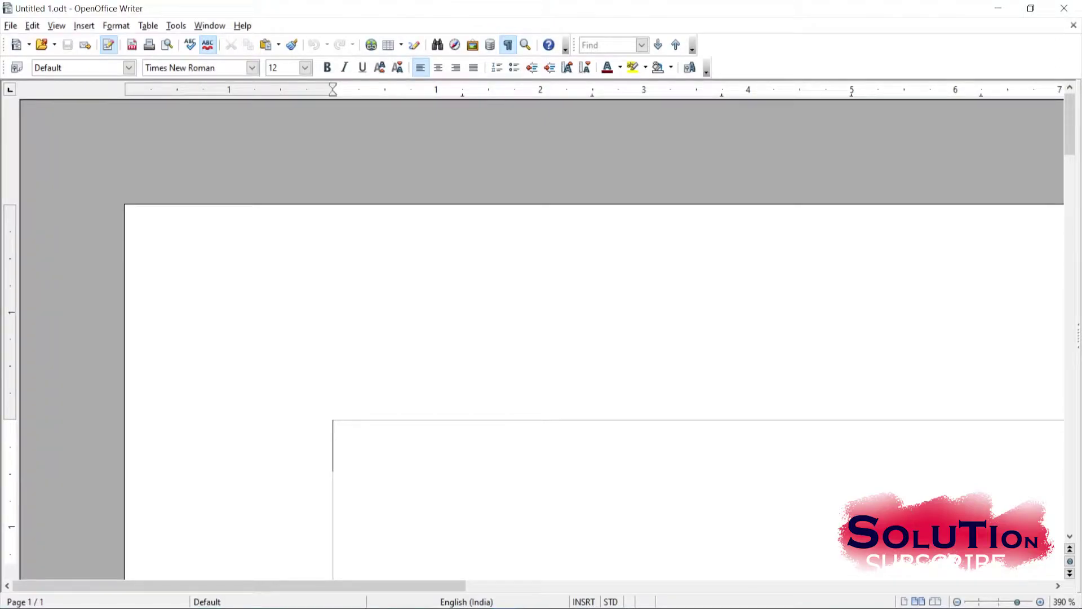
scroll(541, 338, down, 3)
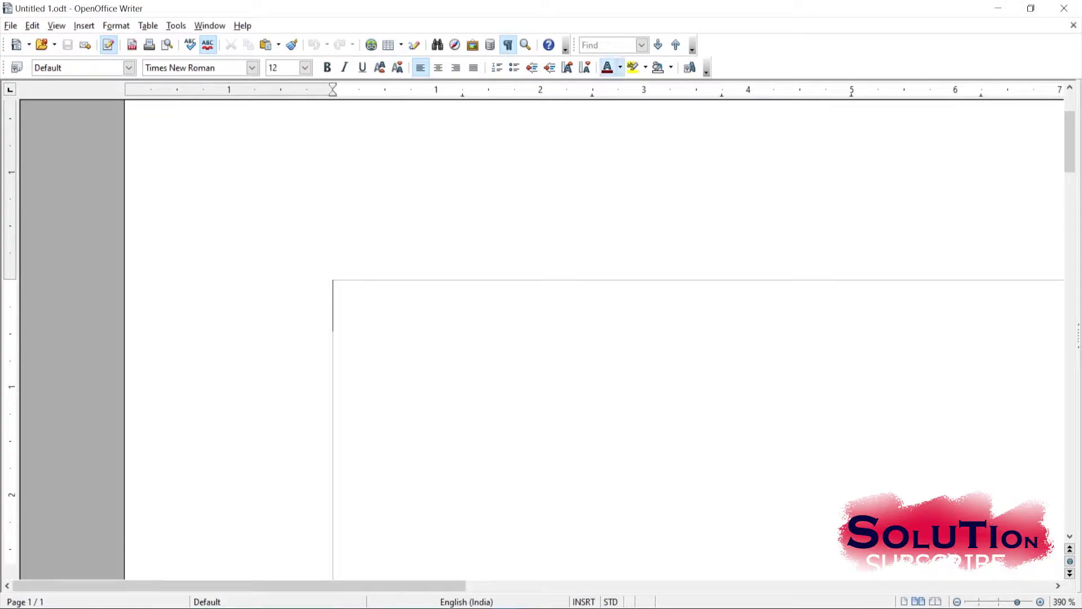
scroll(541, 338, down, 12)
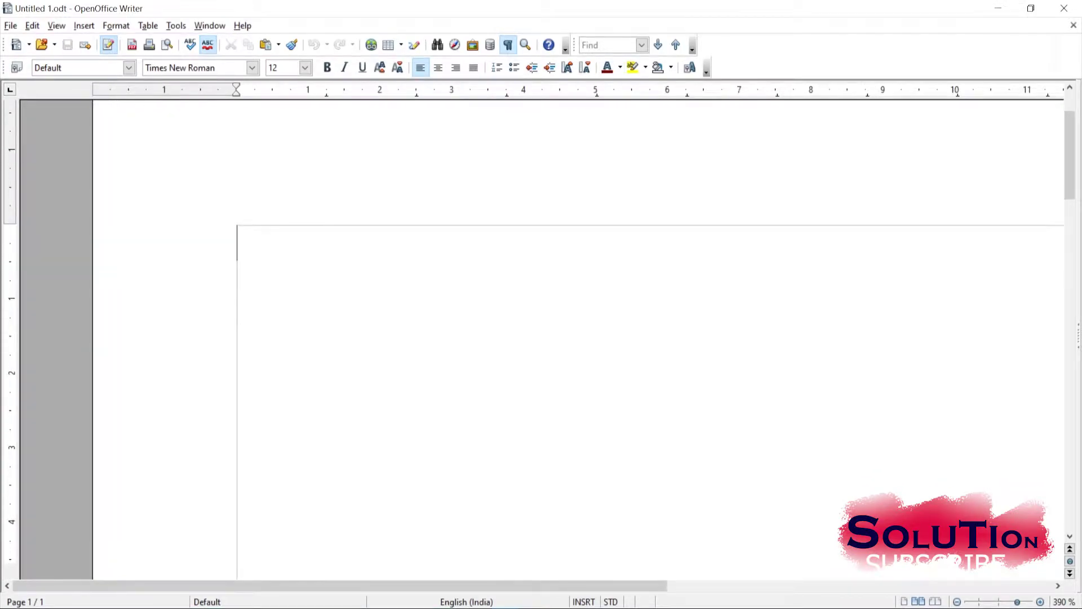
scroll(563, 338, down, 3)
scroll(541, 338, down, 4)
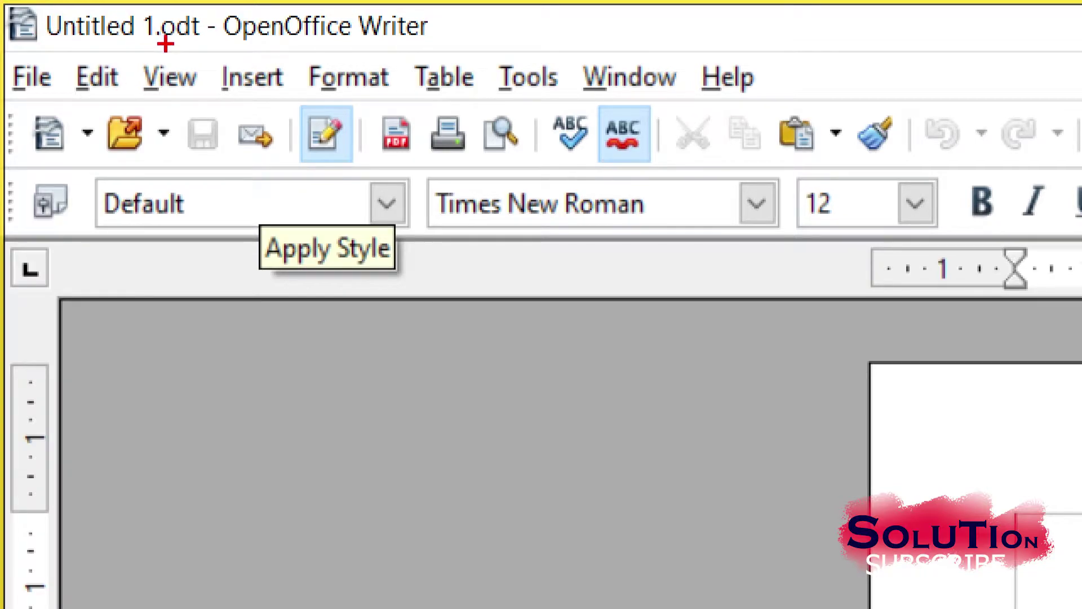
drag(231, 44, 447, 50)
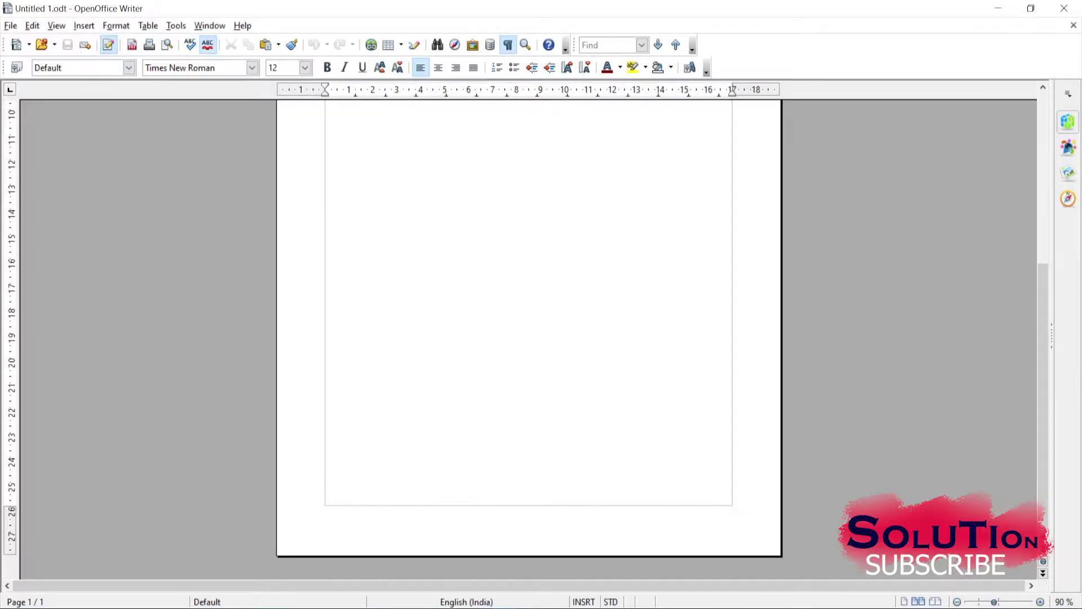
Expand the sidebar to show the text, paragraph and page properties.
scroll(529, 338, up, 5)
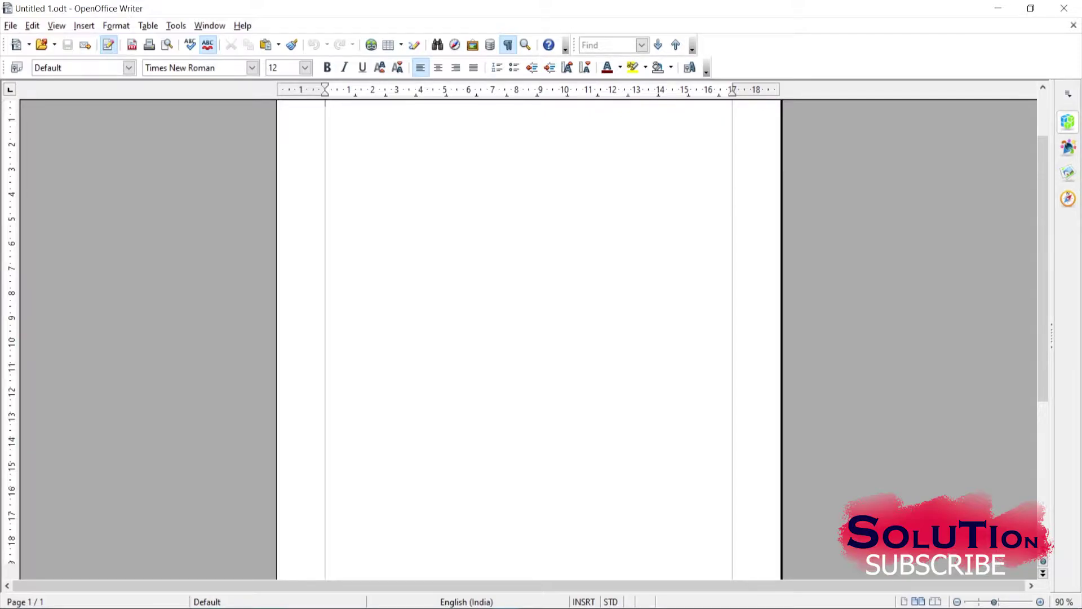
click(1068, 122)
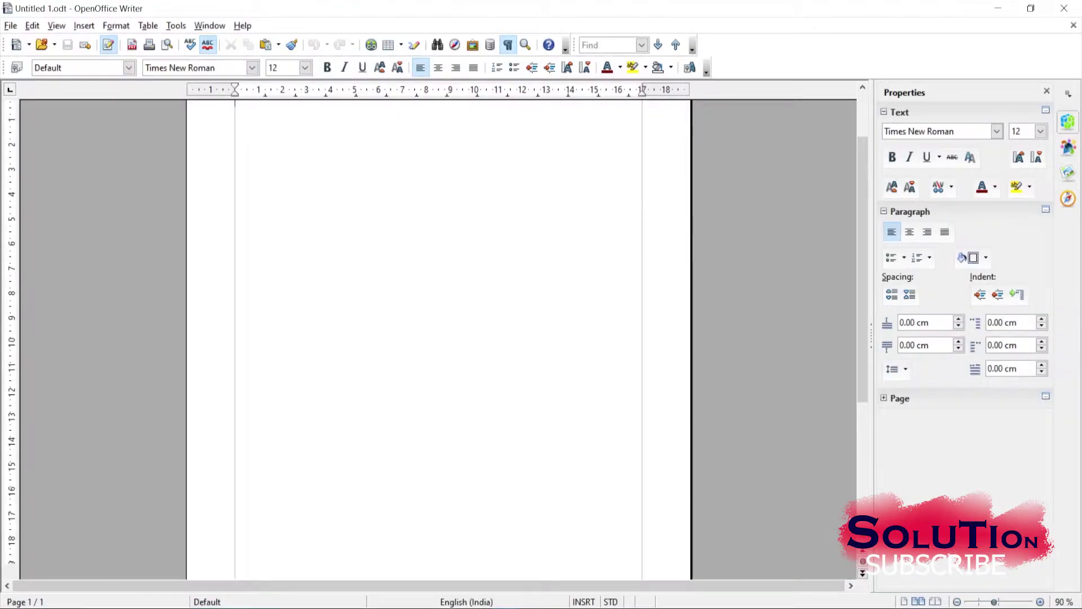
scroll(439, 338, down, 10)
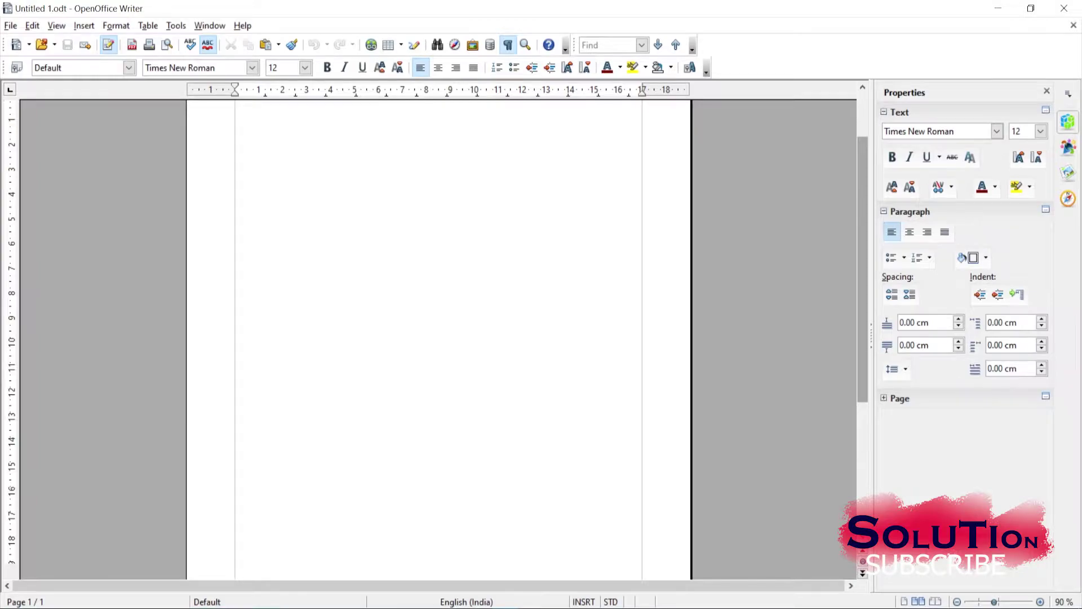
drag(862, 396, 862, 226)
scroll(439, 338, up, 3)
scroll(438, 338, up, 4)
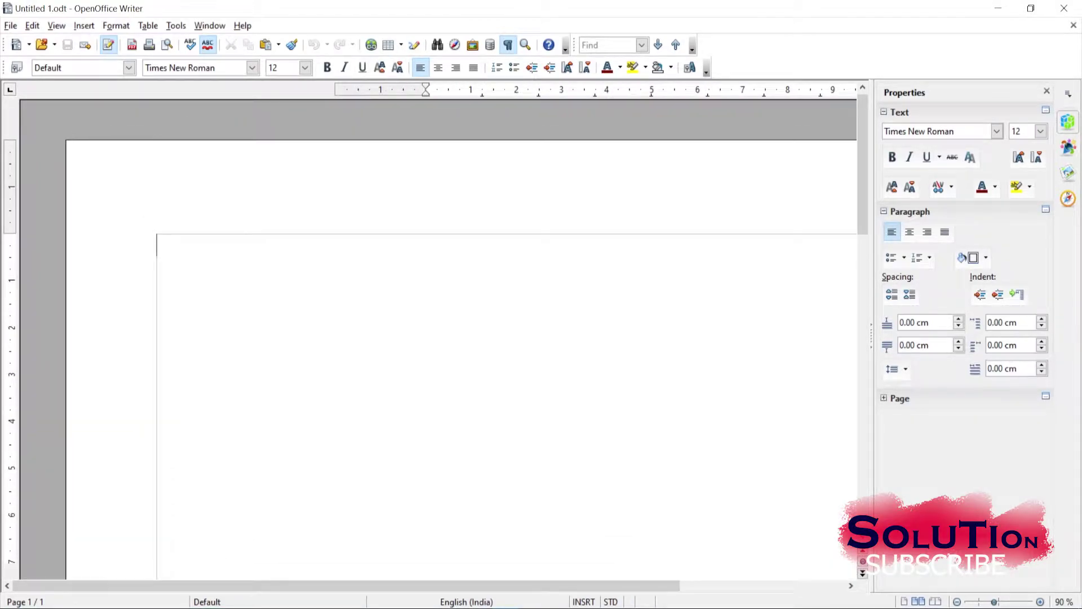
drag(345, 586, 432, 586)
scroll(439, 338, left, 3)
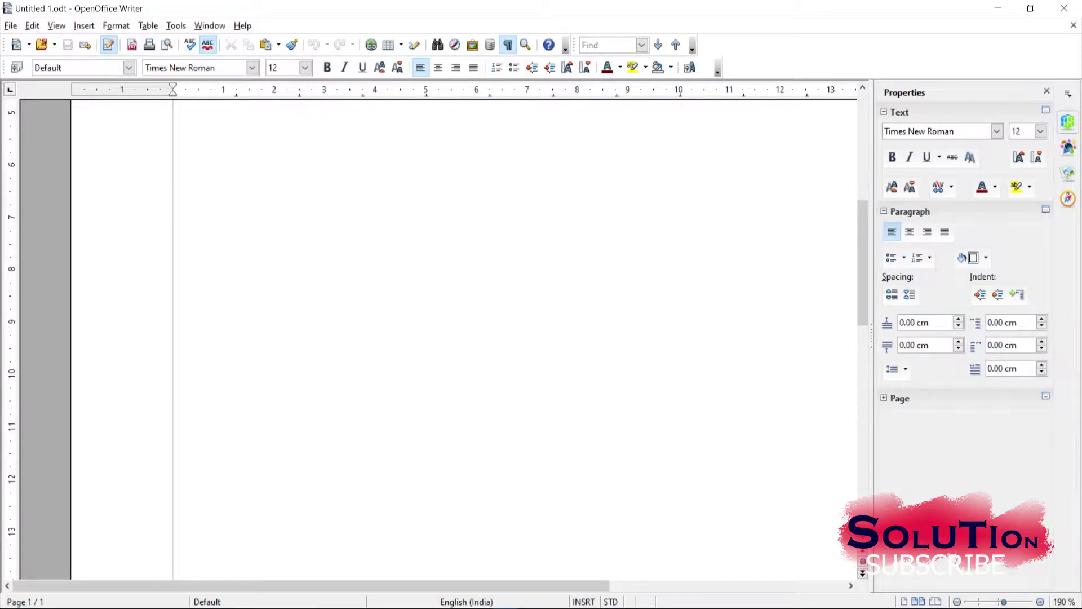
scroll(439, 338, up, 8)
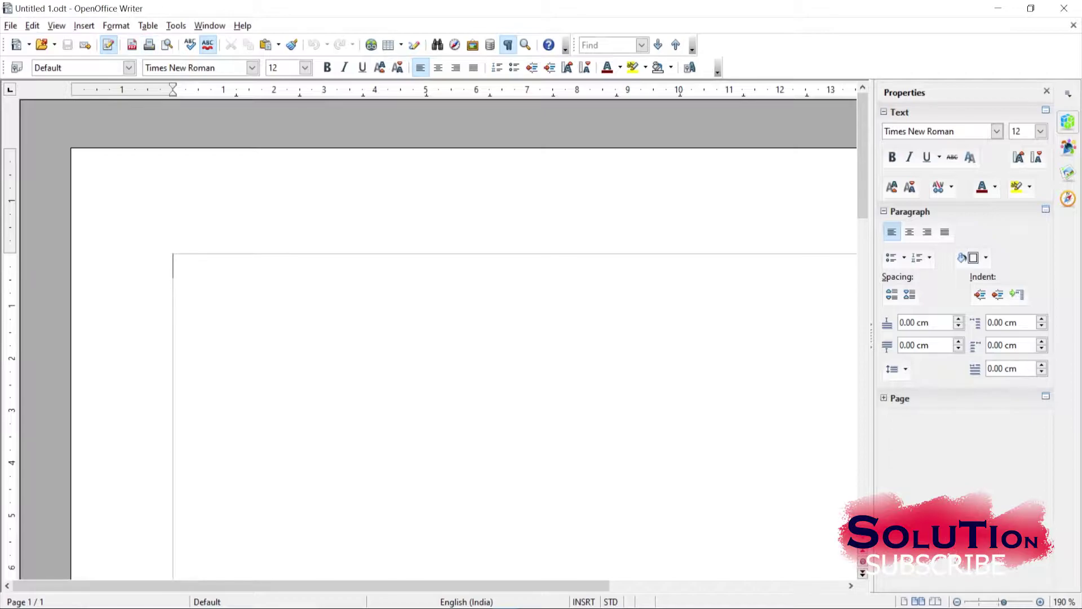
Hide the Standard toolbar.
click(55, 26)
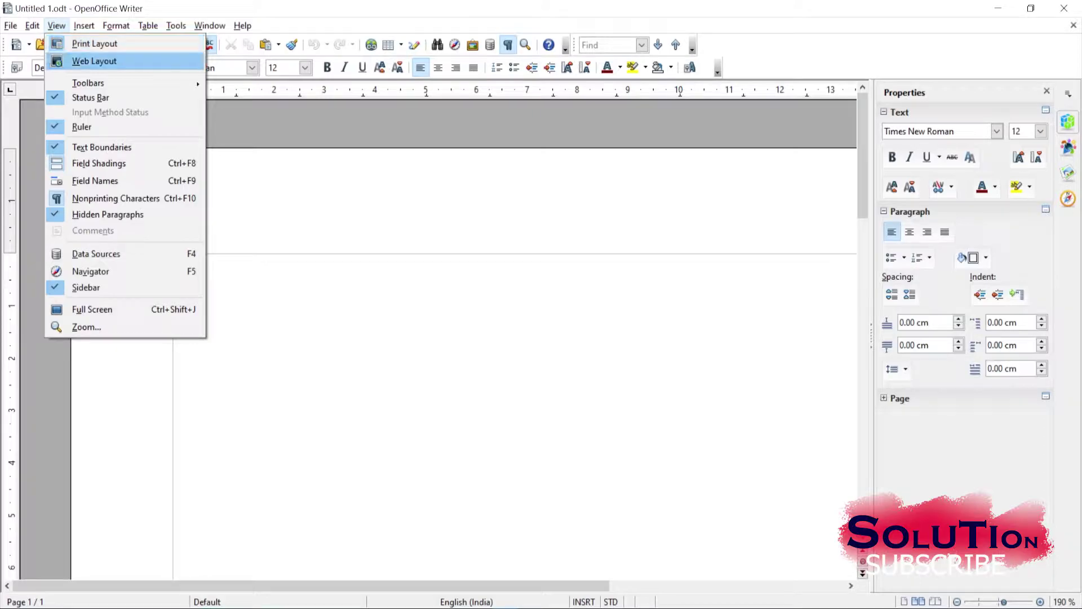
mouse_move(87, 82)
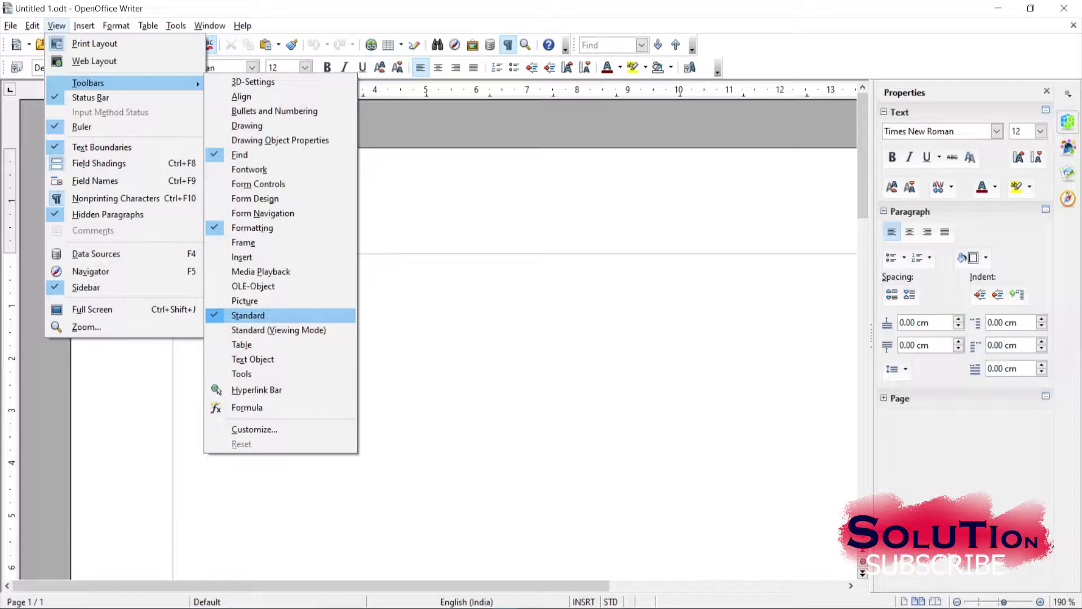
click(248, 315)
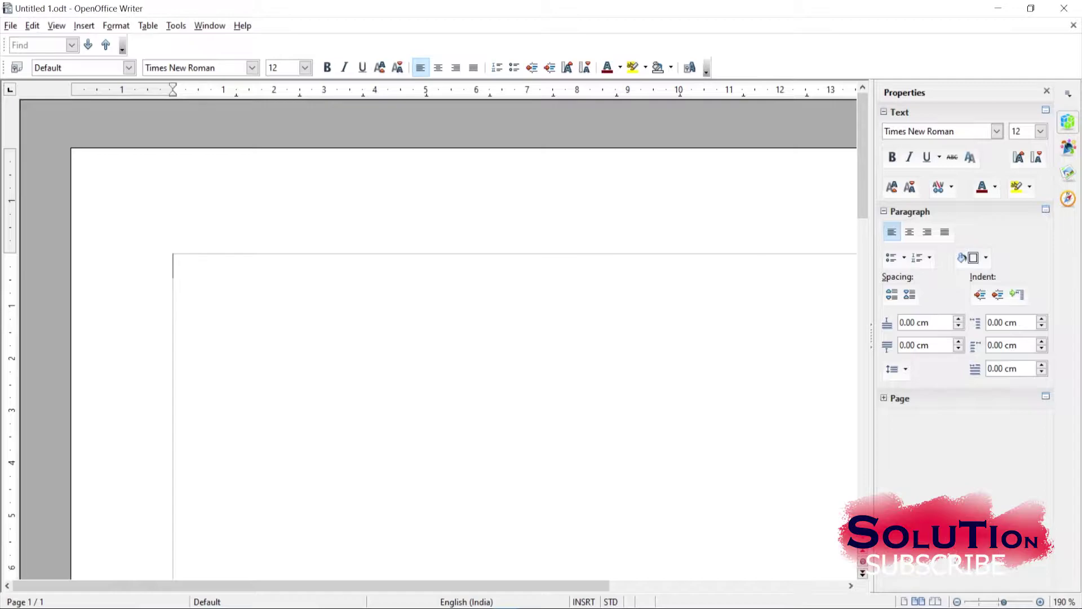
Show the Standard toolbar again and check its entry among the available toolbars.
click(56, 26)
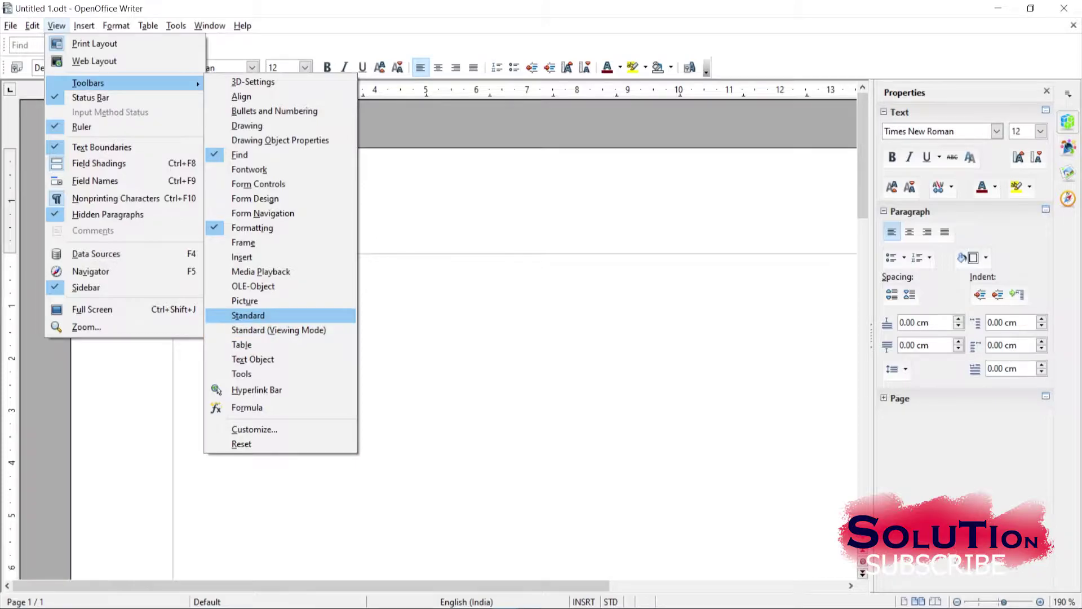
click(248, 315)
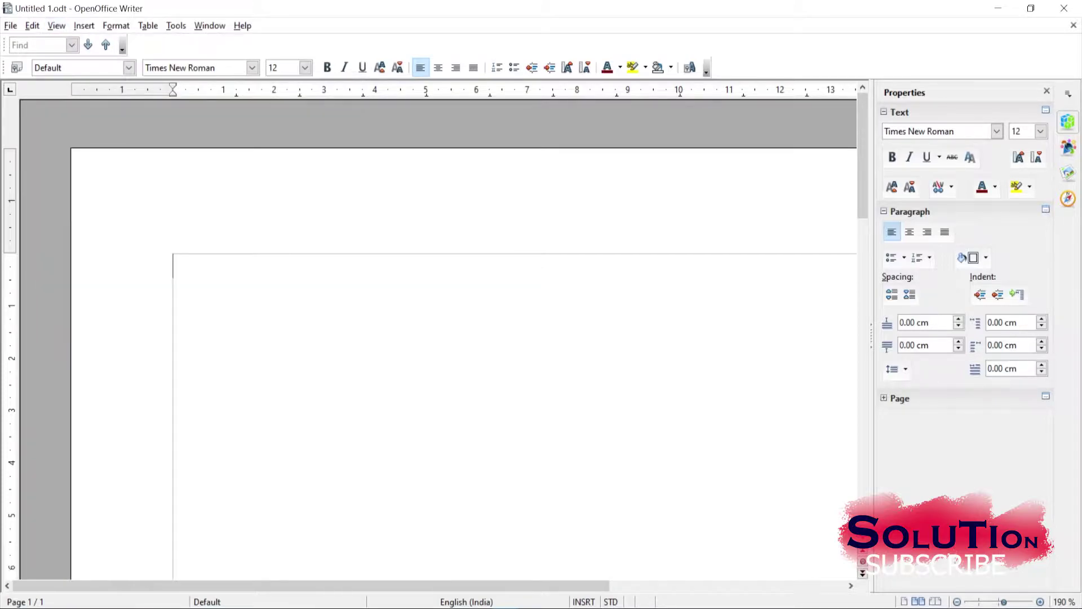
click(57, 25)
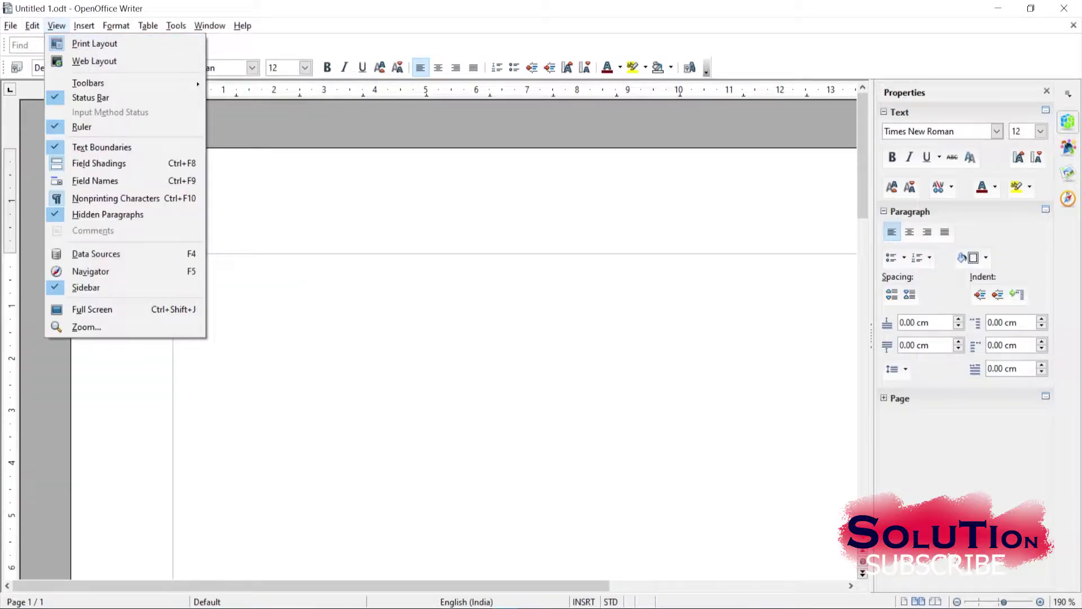
mouse_move(88, 83)
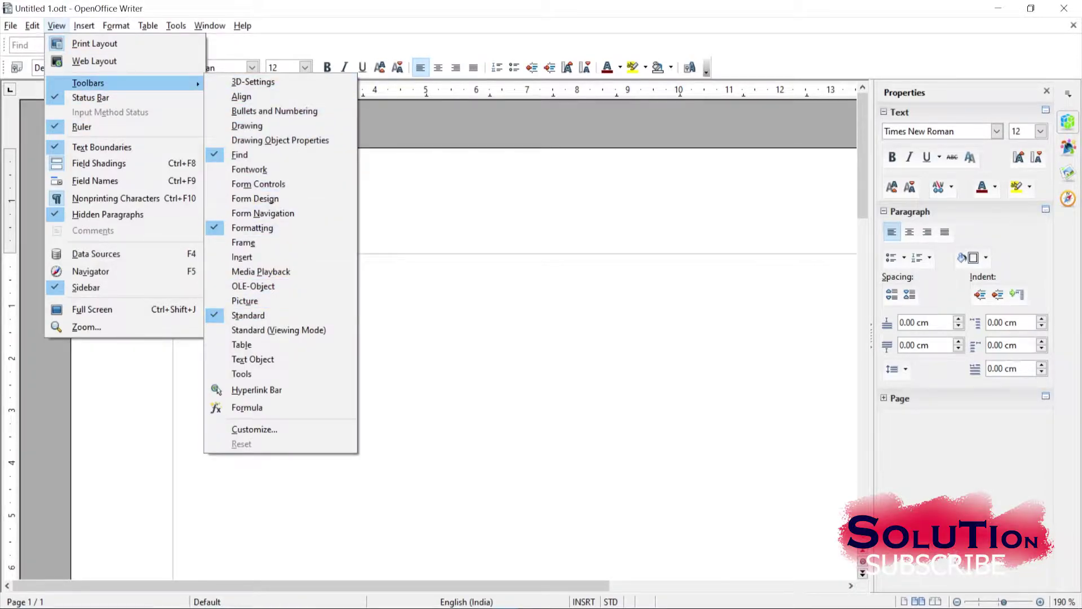
key(Escape)
key(Escape)
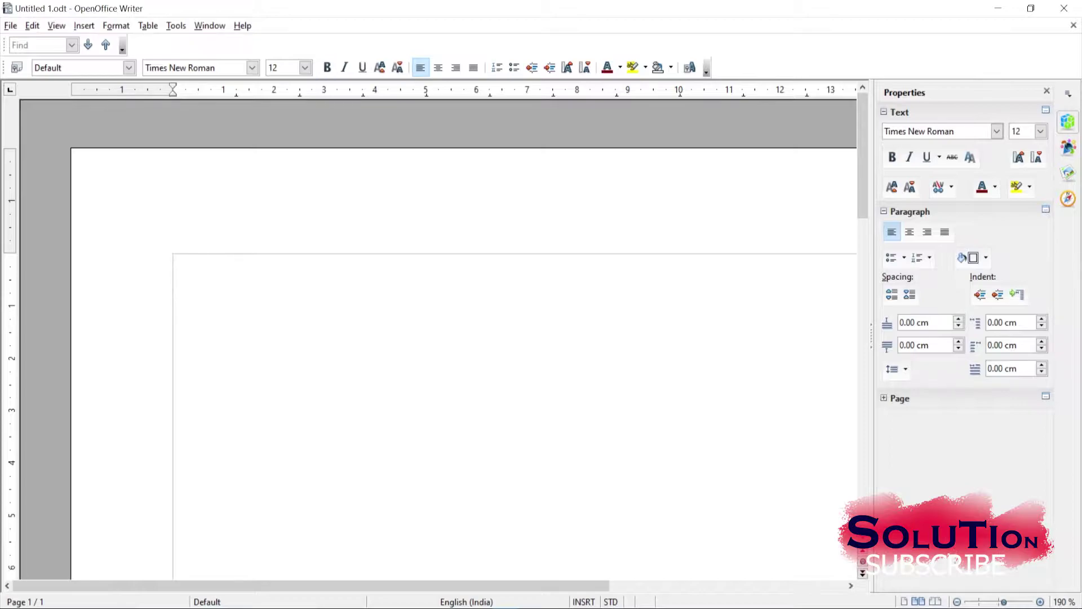
Look through the list of available toolbars, from 3D-Settings down to the customization entries.
scroll(437, 339, down, 6)
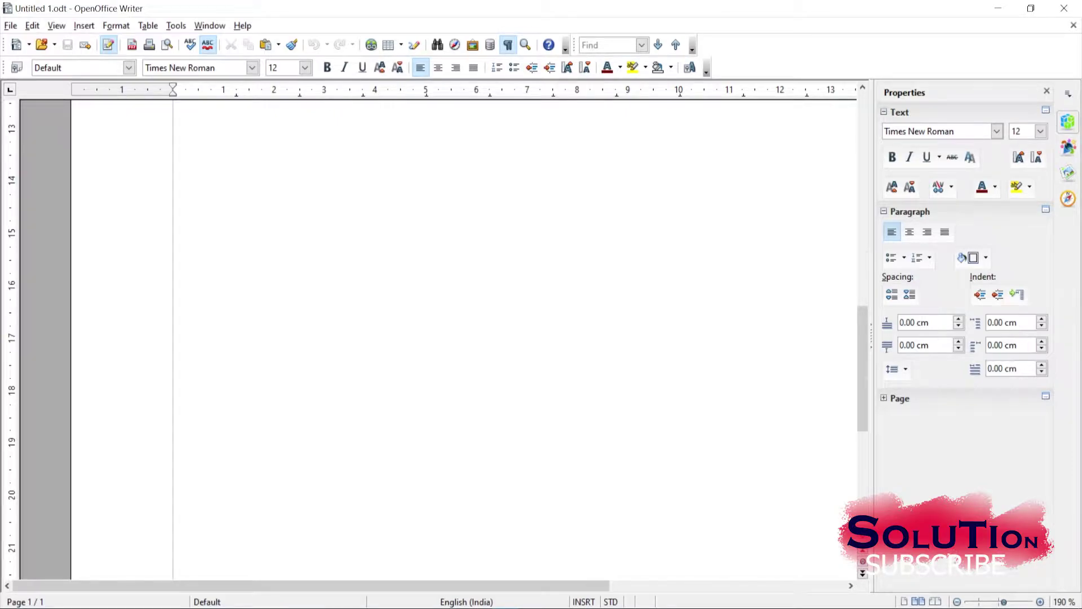
scroll(439, 338, up, 10)
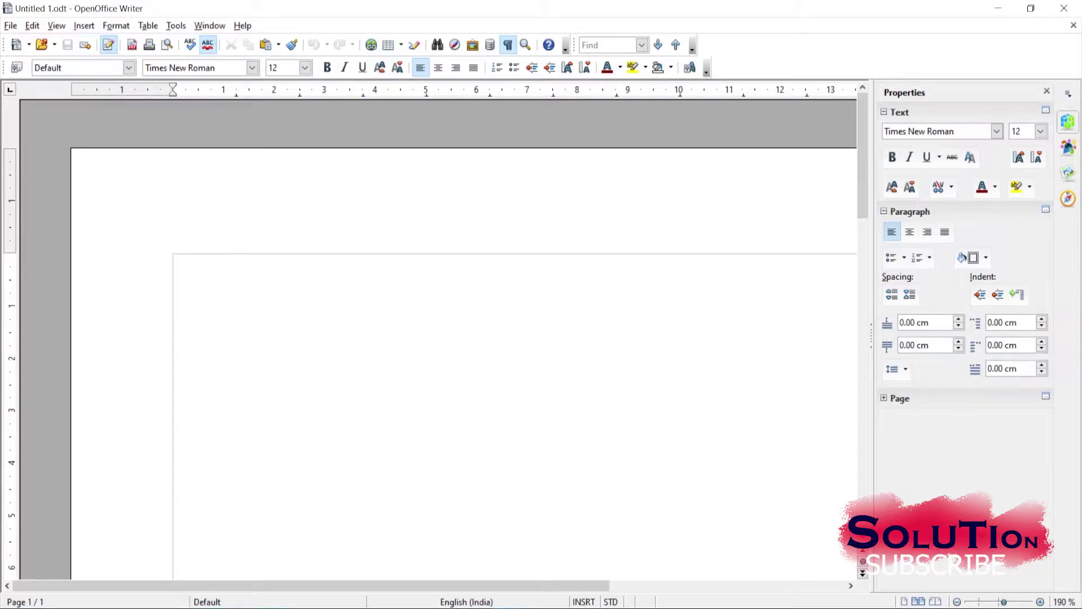
key(alt+e)
key(Right)
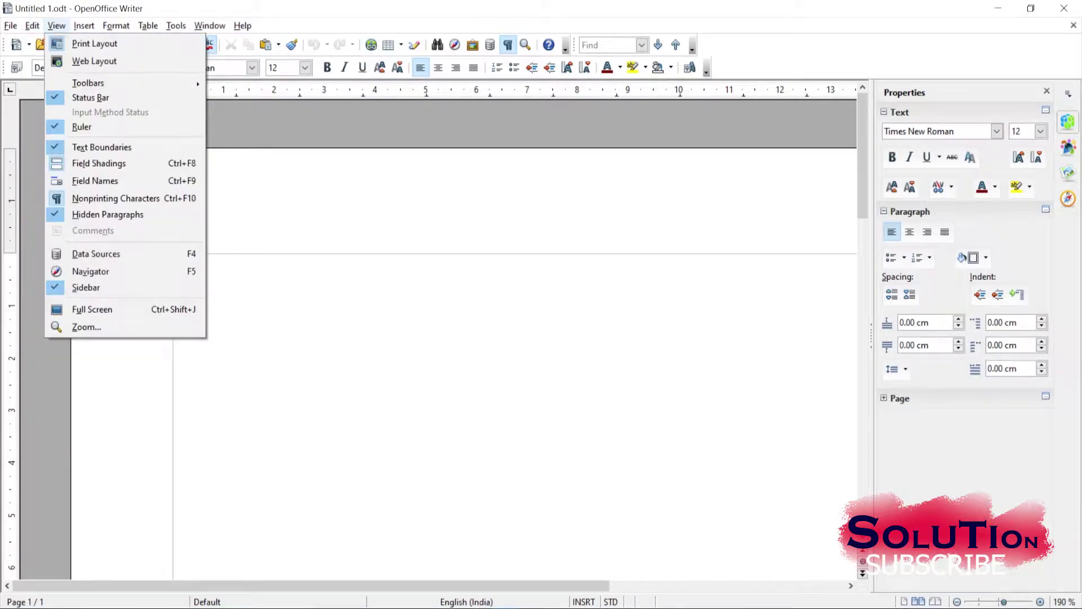
mouse_move(124, 83)
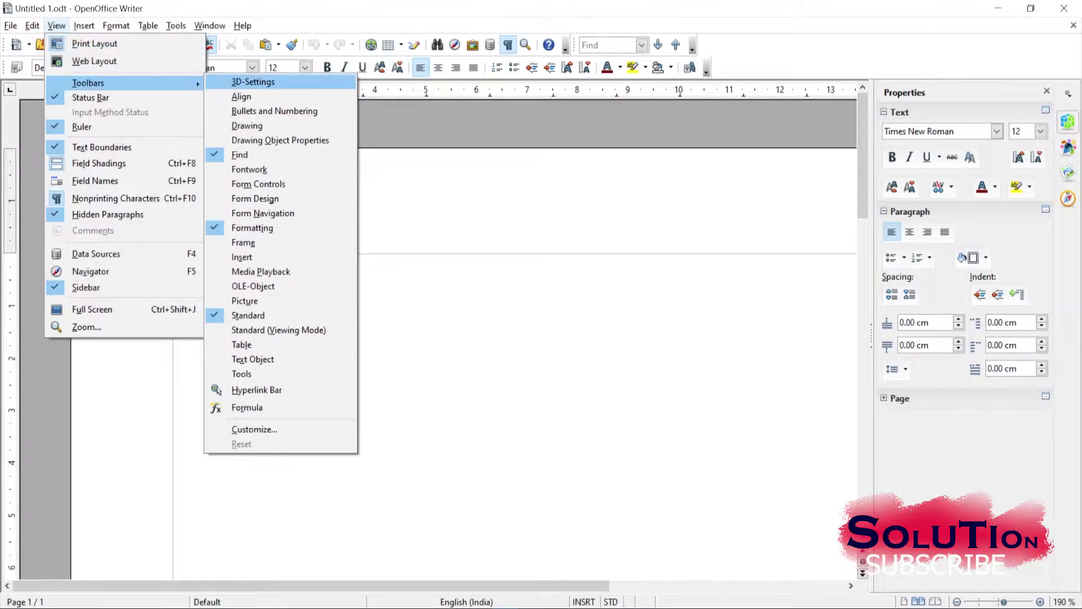
key(Down)
key(Down)
key(Down)
key(Down)
key(Down)
key(Down)
key(Down)
key(Down)
key(Down)
key(Down)
key(Down)
key(Down)
key(Down)
key(Down)
key(Down)
key(Down)
key(Down)
key(Down)
key(Down)
key(Up)
key(Up)
key(Up)
key(Up)
key(Up)
key(Up)
key(Up)
key(Up)
key(Up)
key(Up)
key(Up)
key(Up)
key(Up)
key(Up)
key(Up)
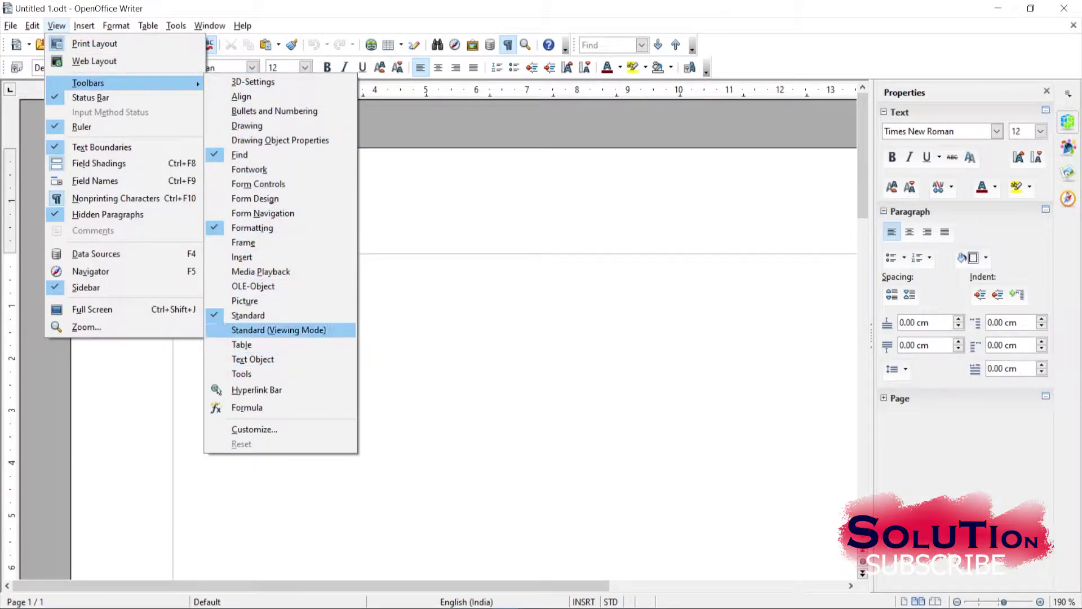
key(Up)
key(Up)
key(Up)
key(Up)
key(Up)
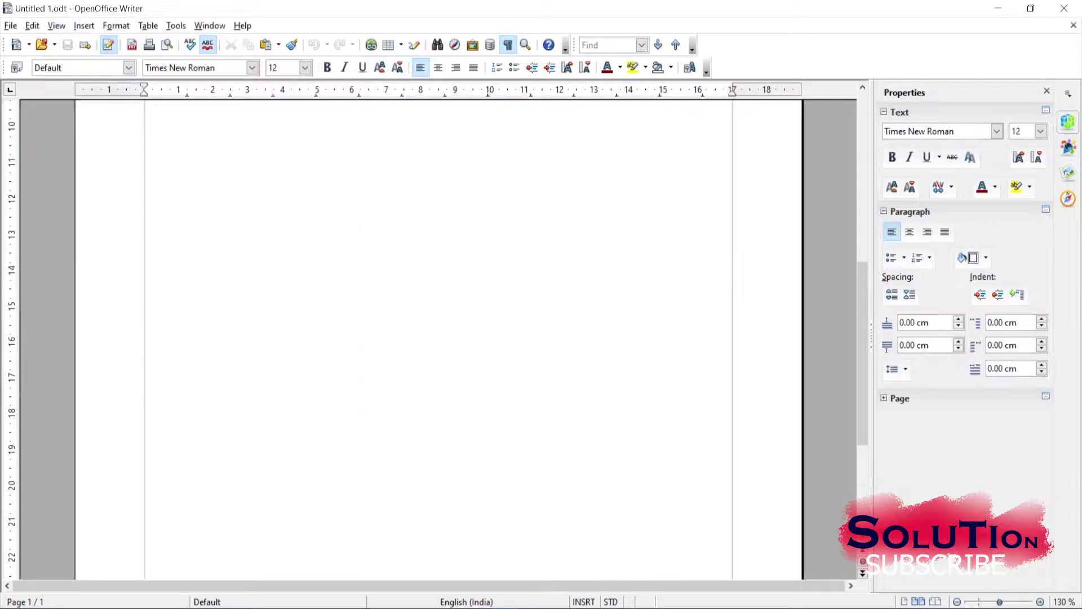
Switch the blank document's view from Print Layout to Web Layout.
scroll(438, 338, up, 10)
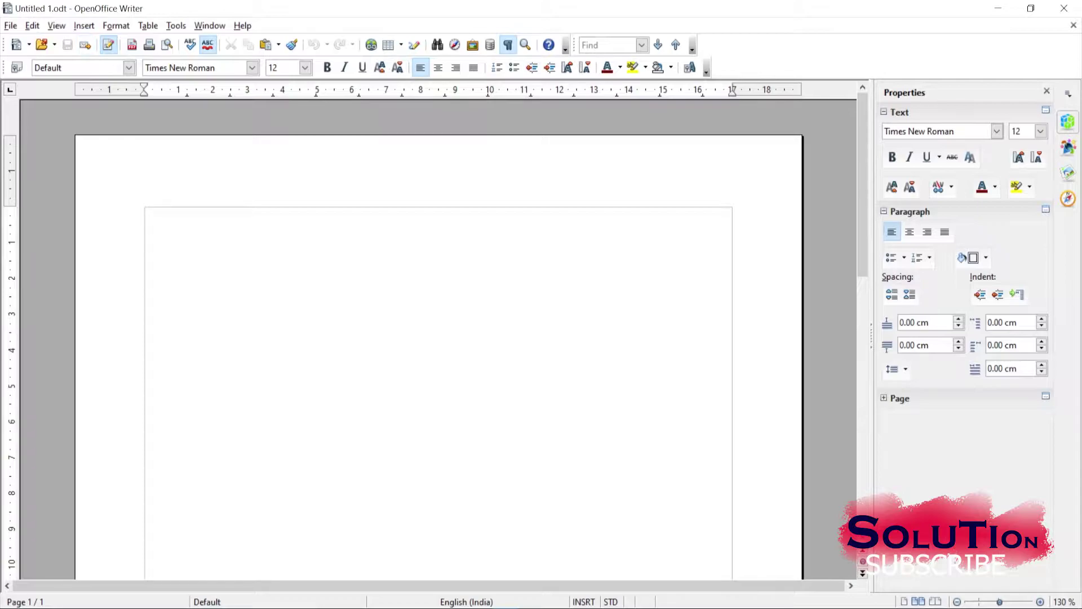
key(alt+v)
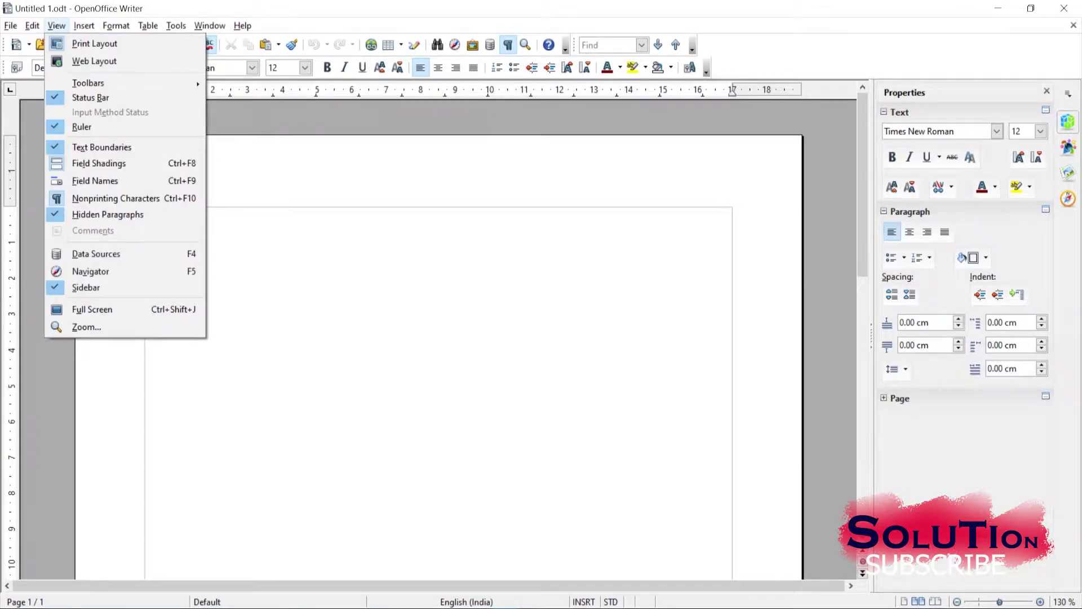
key(Down)
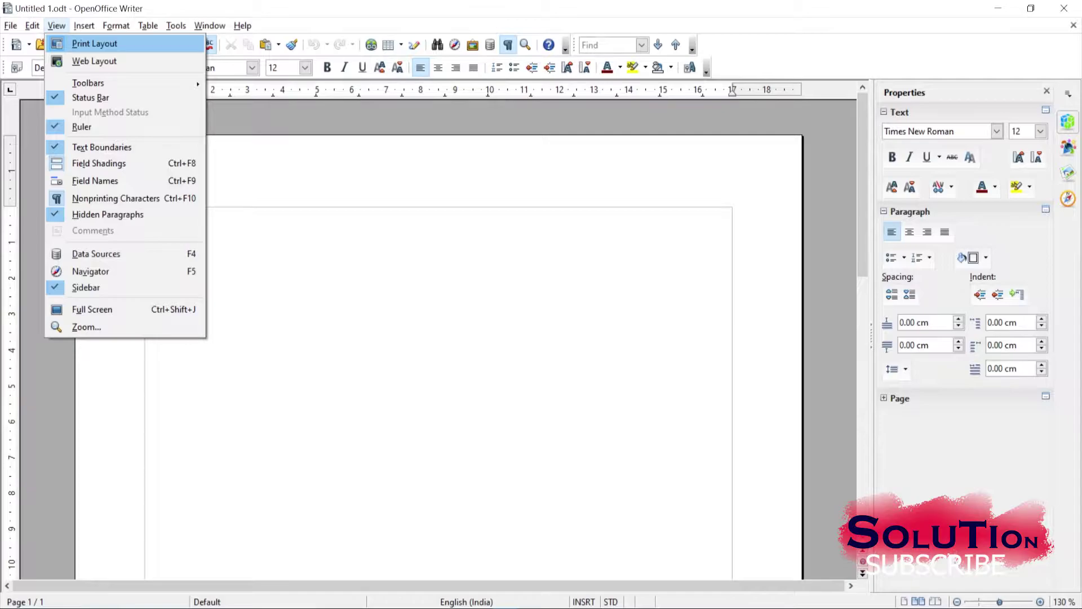
key(Down)
key(Return)
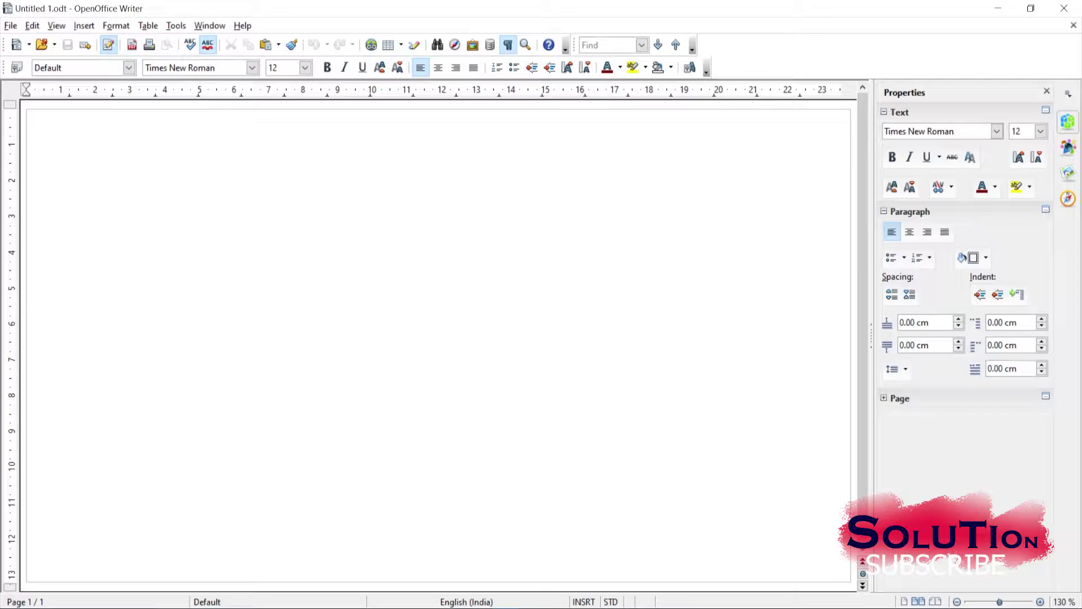
Return the blank document to Print Layout and look over the page.
key(alt+v)
key(Down)
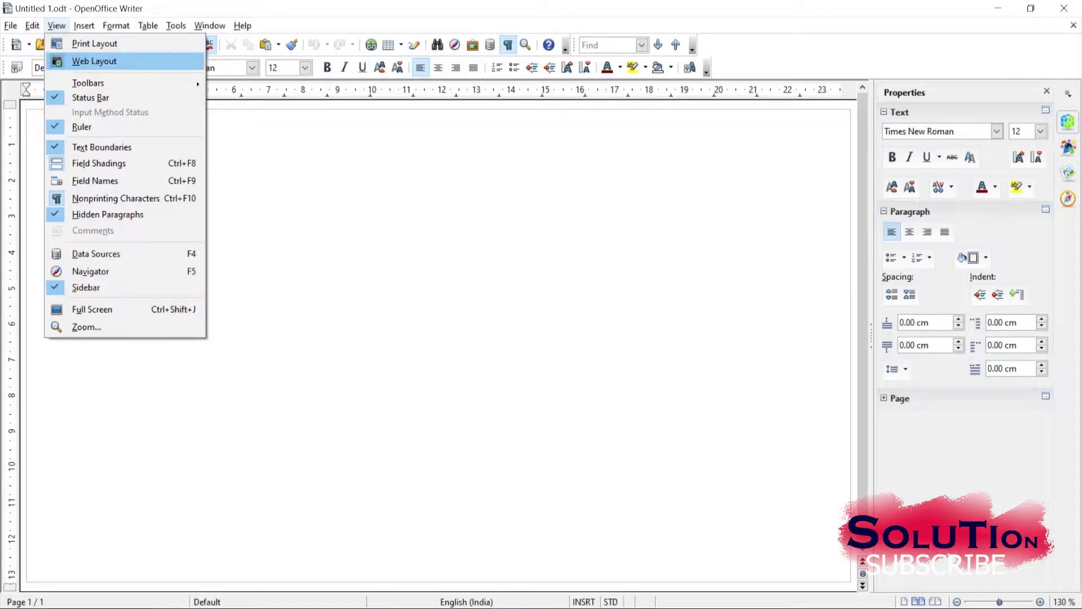
key(Return)
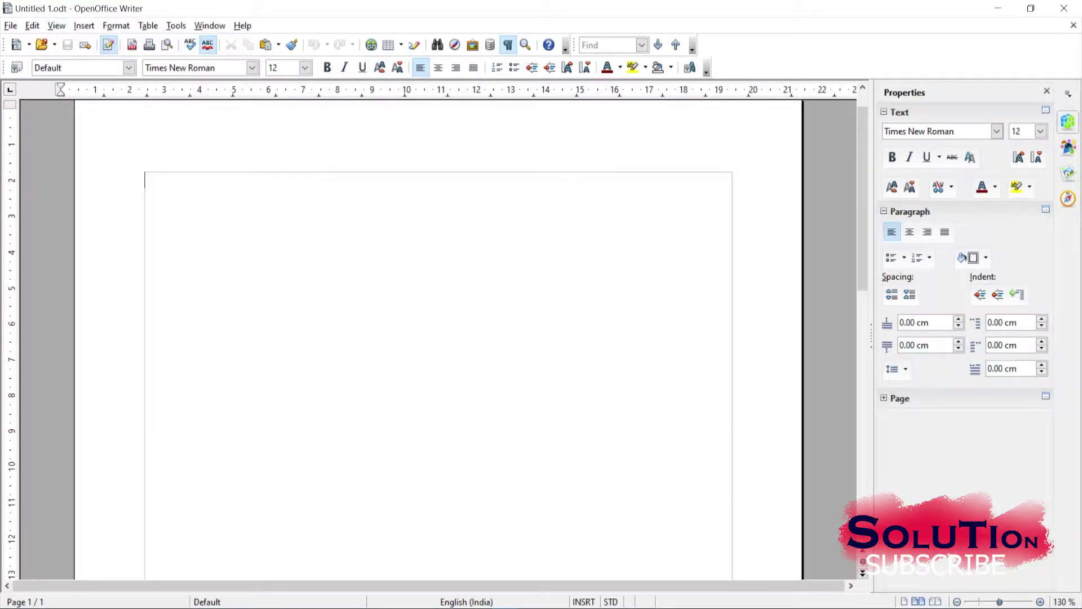
scroll(438, 339, down, 1)
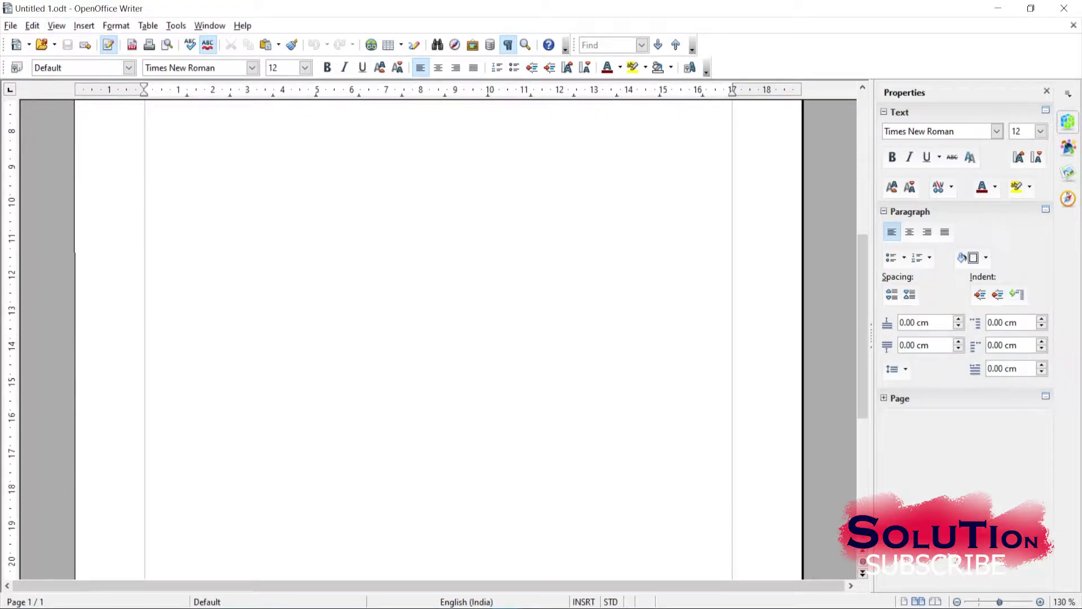
scroll(438, 338, up, 3)
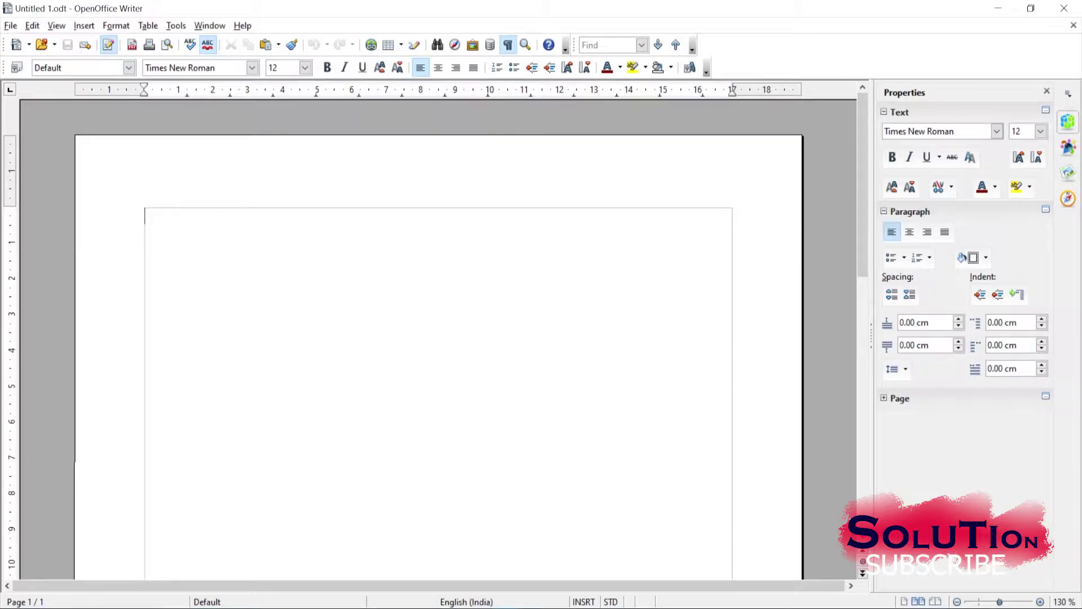
Display the blank document in Web Layout once more.
key(alt+v)
key(Down)
key(Return)
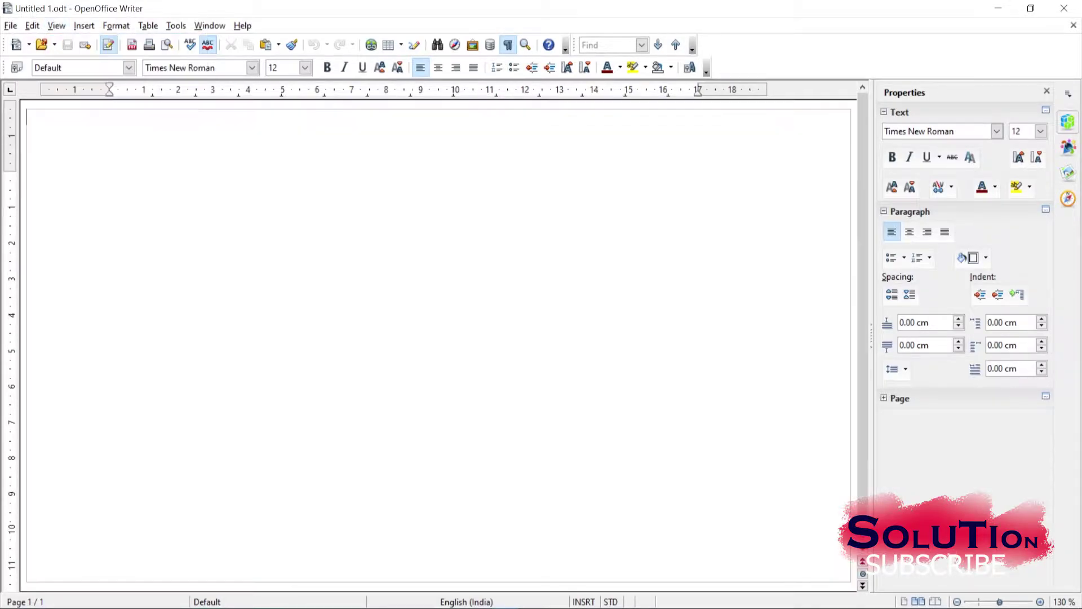
Set the blank document's view back to Print Layout.
key(alt+i)
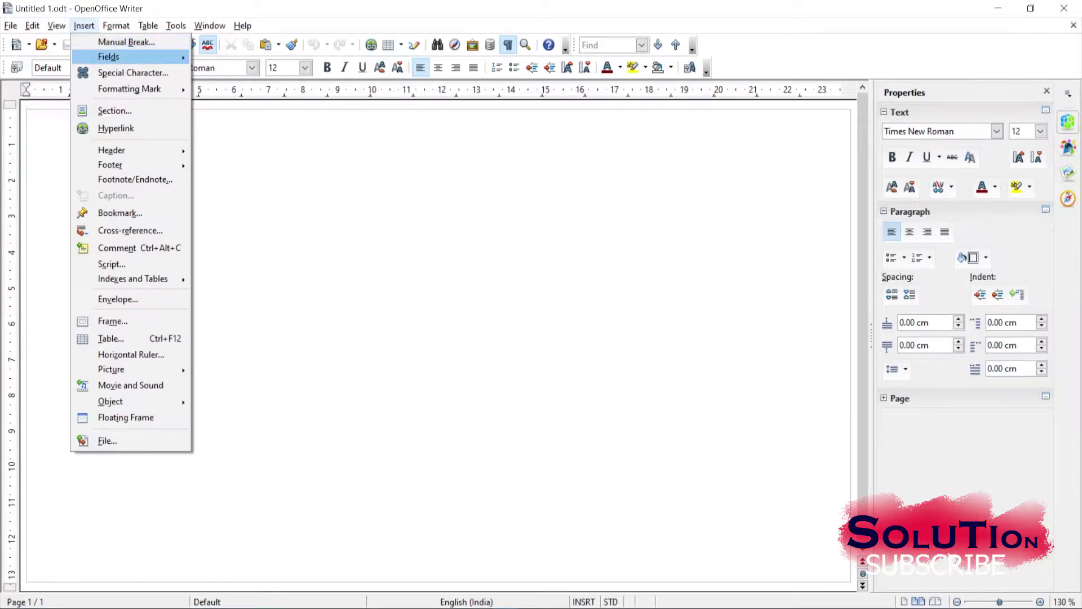
key(Left)
key(Down)
key(Up)
key(Return)
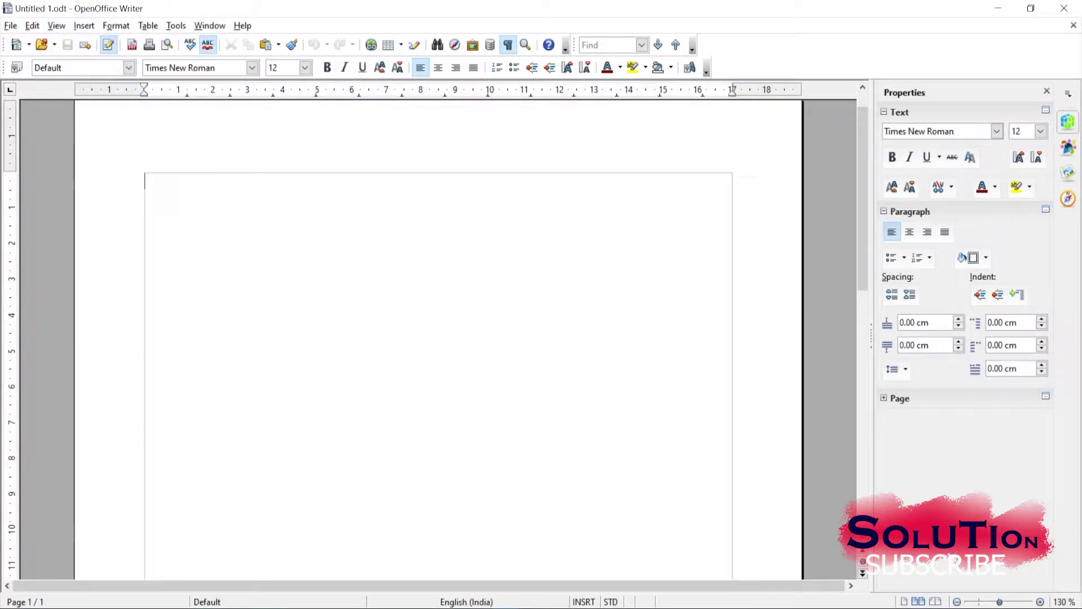
Look over the blank page and change its view to Web Layout again.
scroll(438, 339, down, 3)
scroll(438, 339, up, 3)
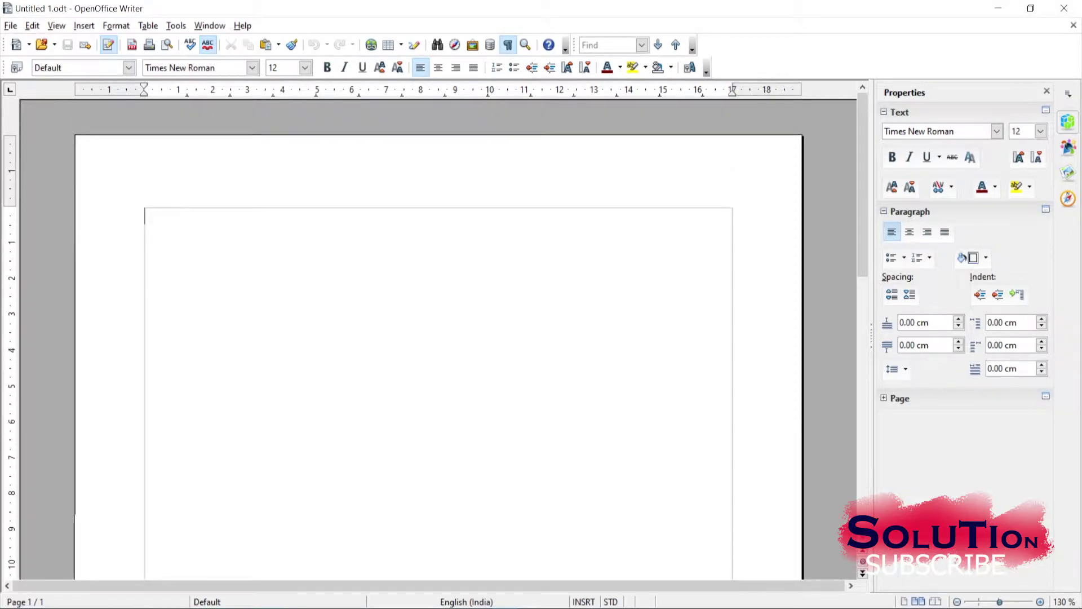
scroll(438, 340, down, 7)
scroll(440, 338, up, 10)
key(alt+v)
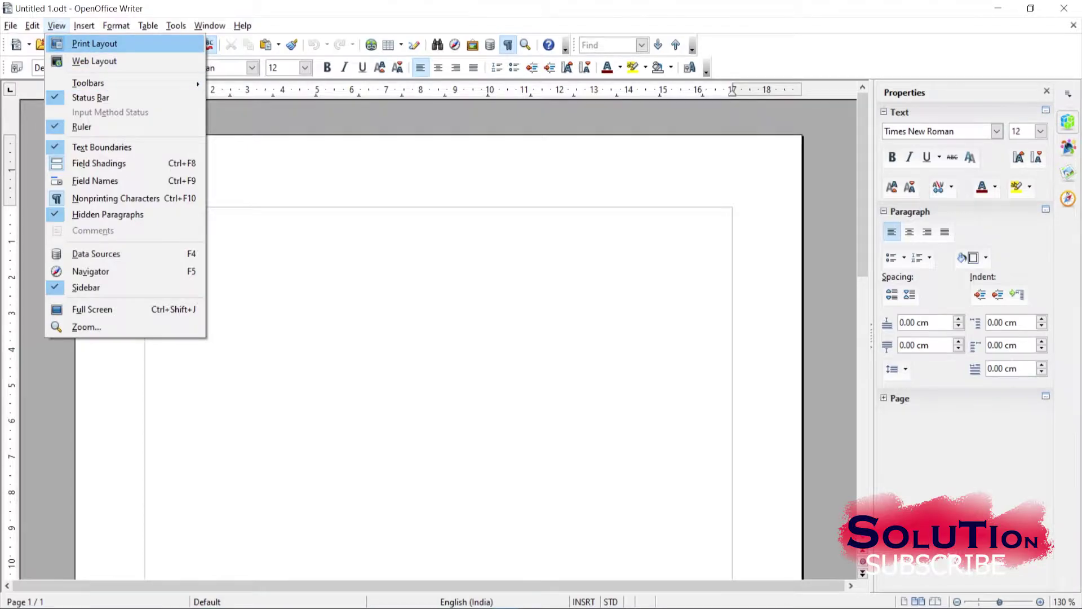
key(w)
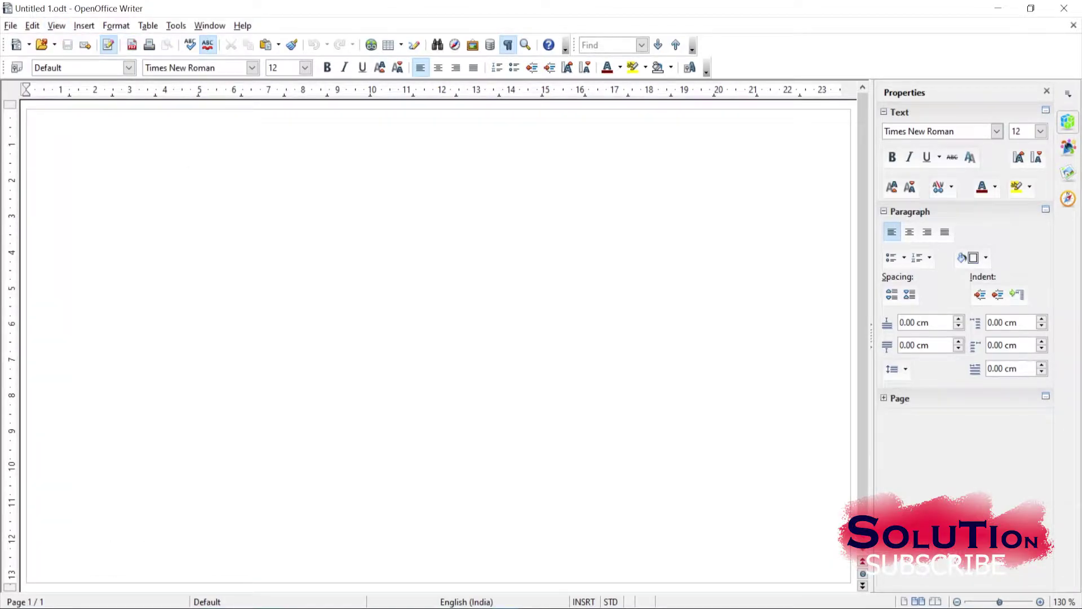
Restore the Print Layout view and look over the empty page.
key(alt+v)
key(Return)
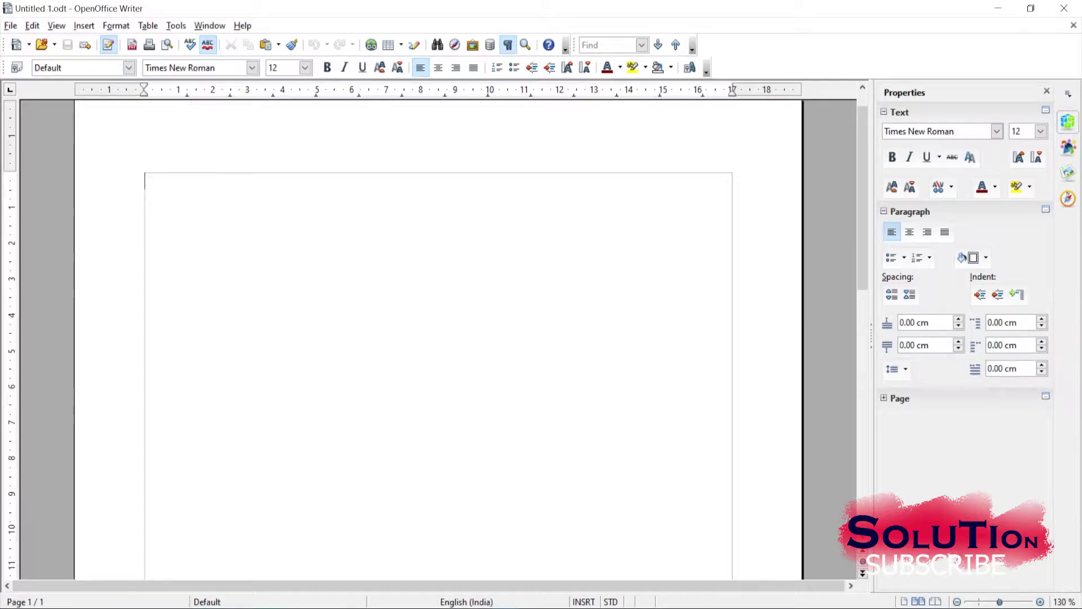
scroll(438, 339, down, 5)
scroll(438, 338, up, 10)
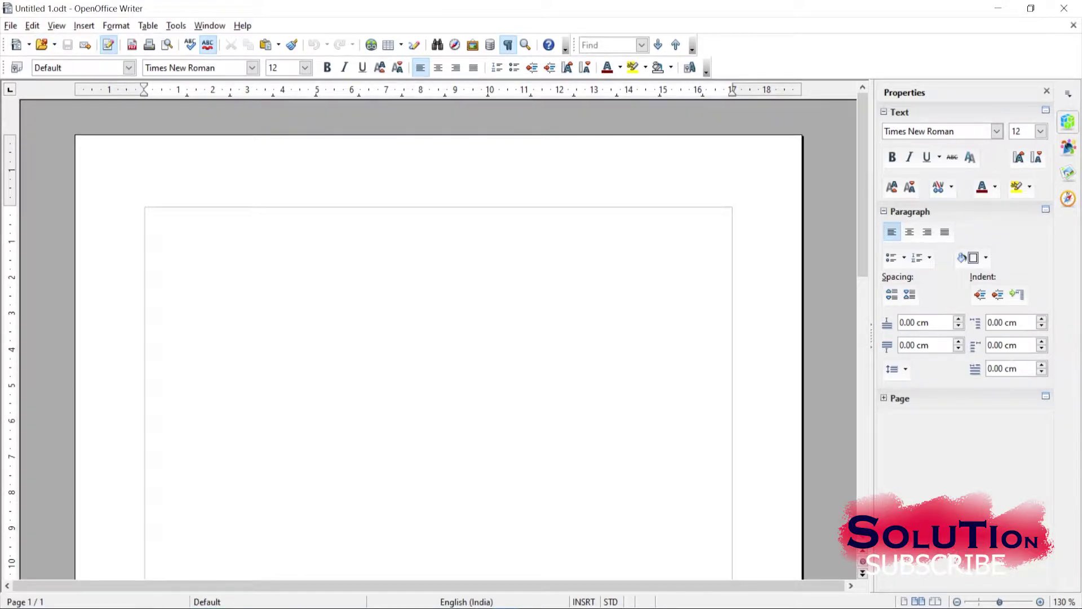
Write "Anything" on the first line of the blank page.
key(alt+f)
key(Escape)
text(Anything)
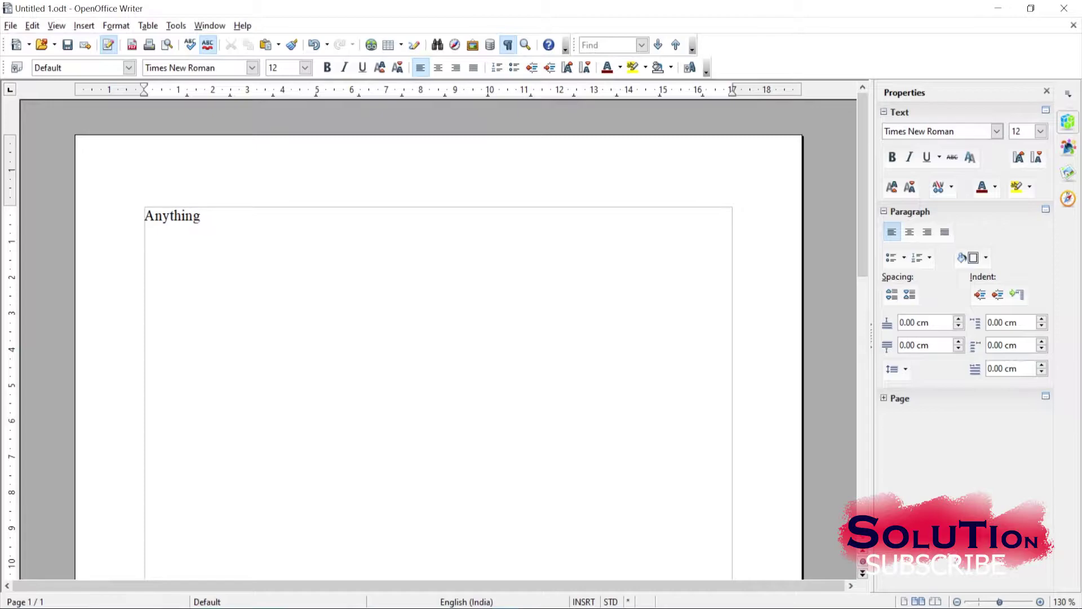
key(alt+f)
key(Down)
key(Down)
key(Down)
key(Down)
key(Down)
key(Right)
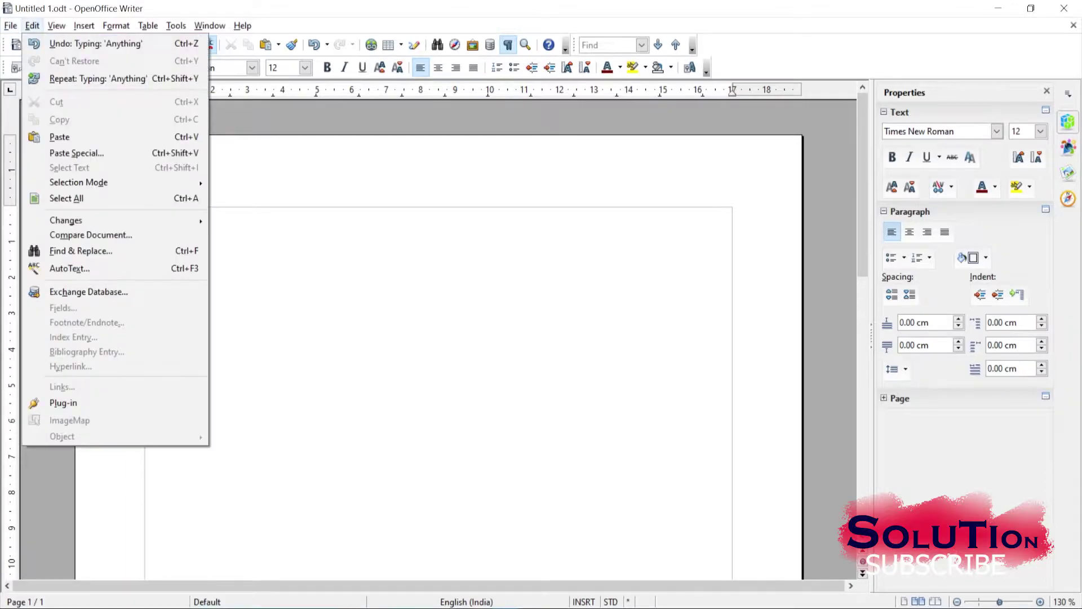
key(Escape)
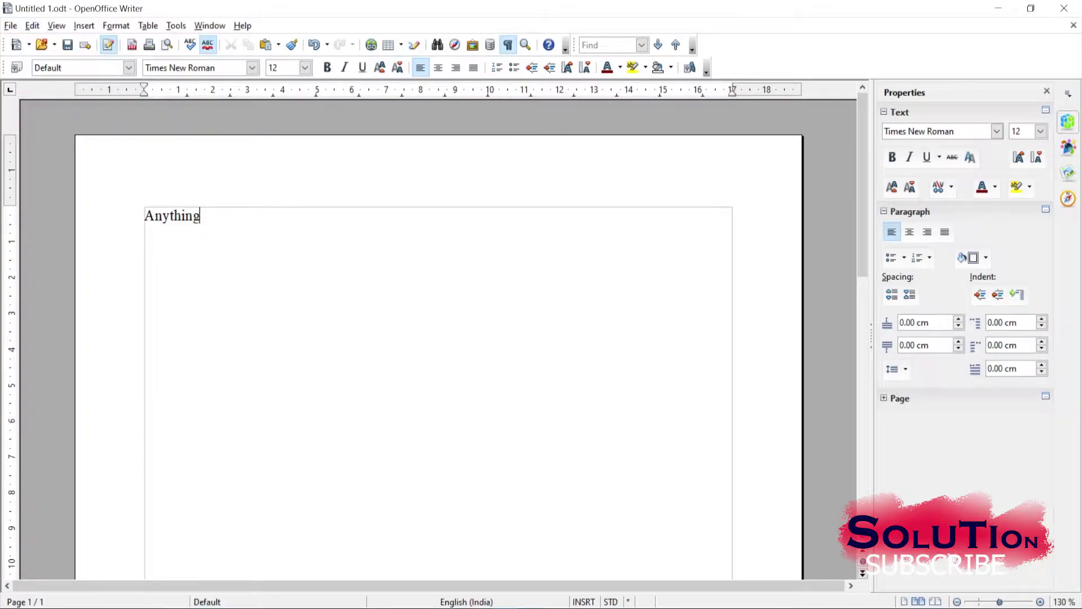
Save the document under the new name "My New File" in the Class IX IT folder as an ODF Text Document.
key(alt+f)
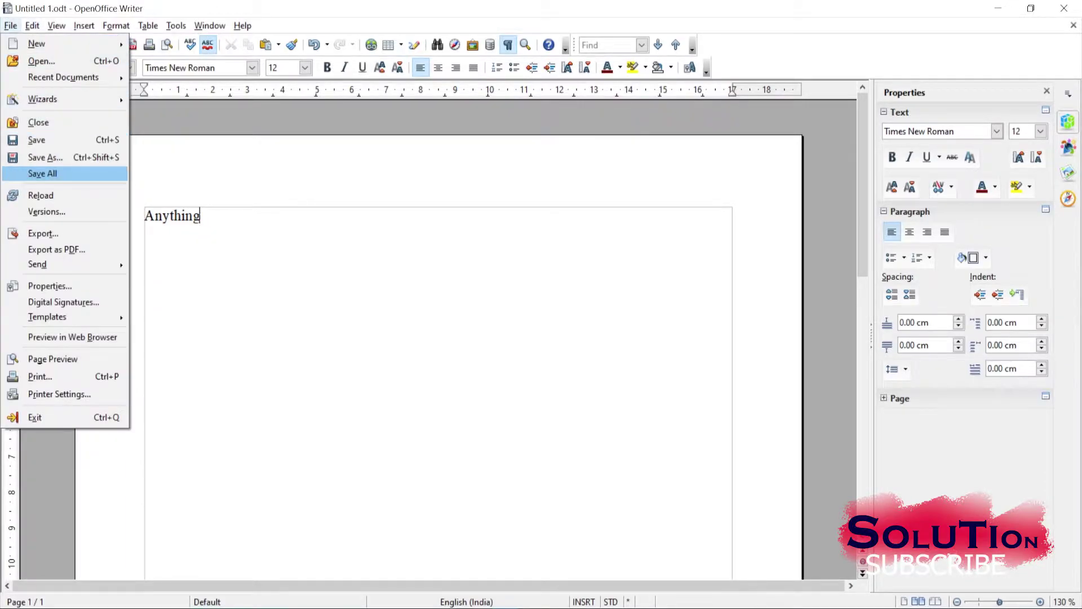
click(64, 157)
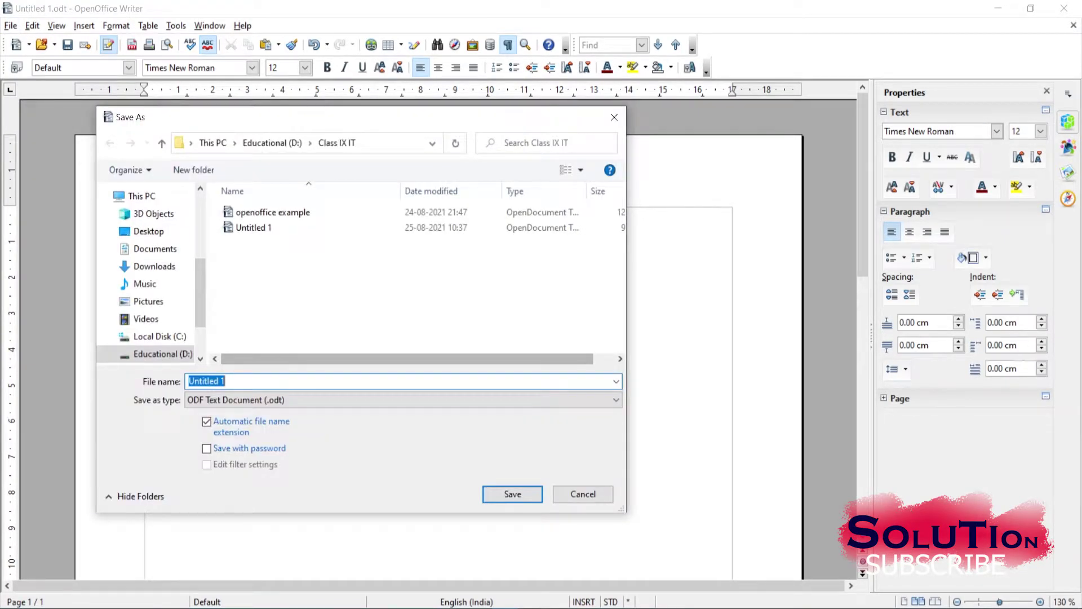
text(My)
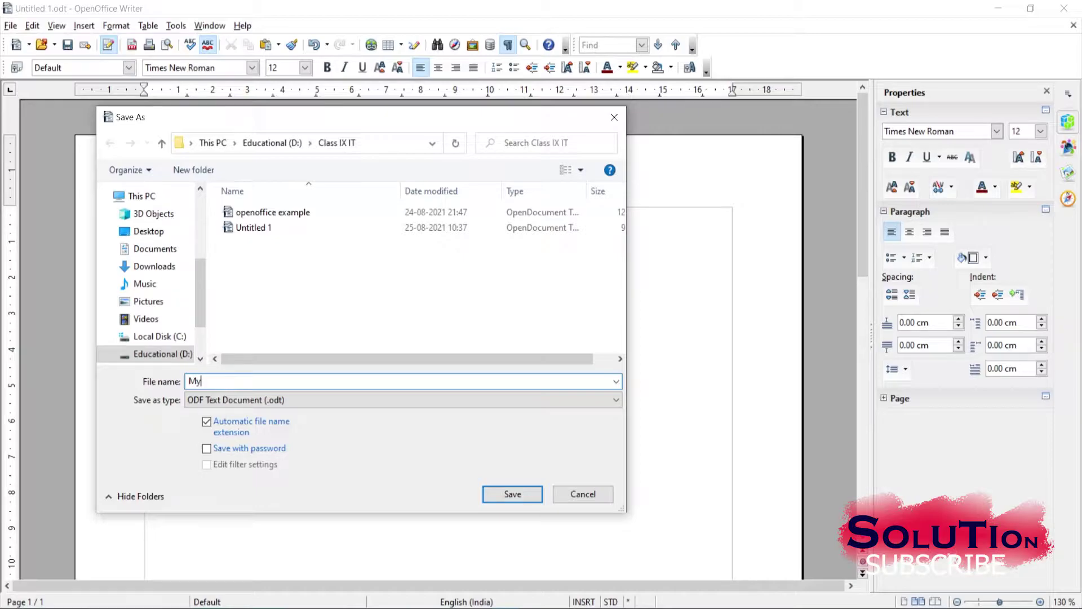
text( New F)
key(BackSpace)
text(File)
key(Return)
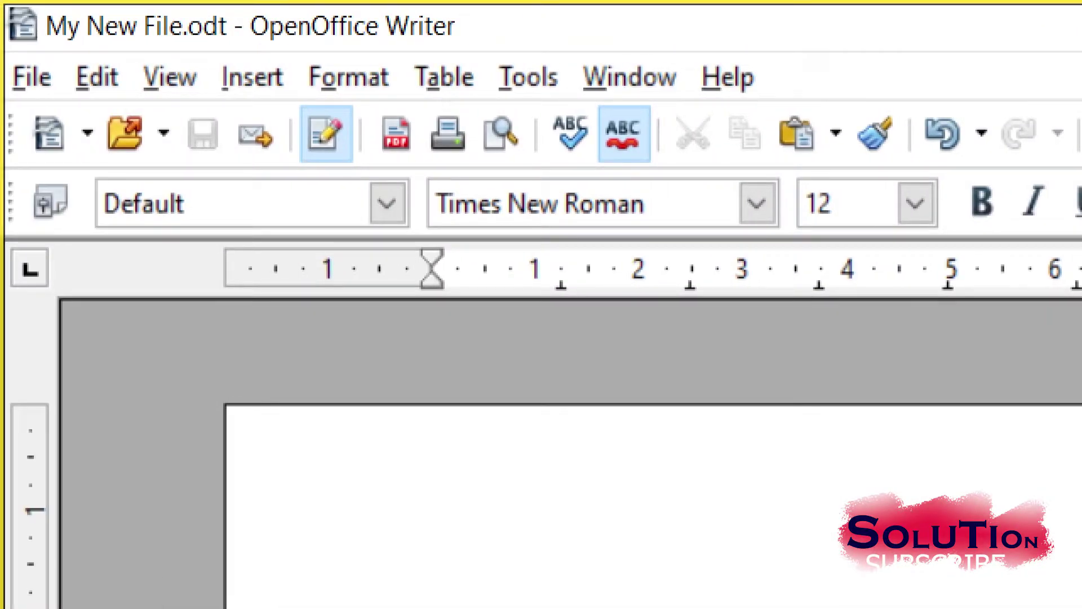
drag(38, 45, 189, 33)
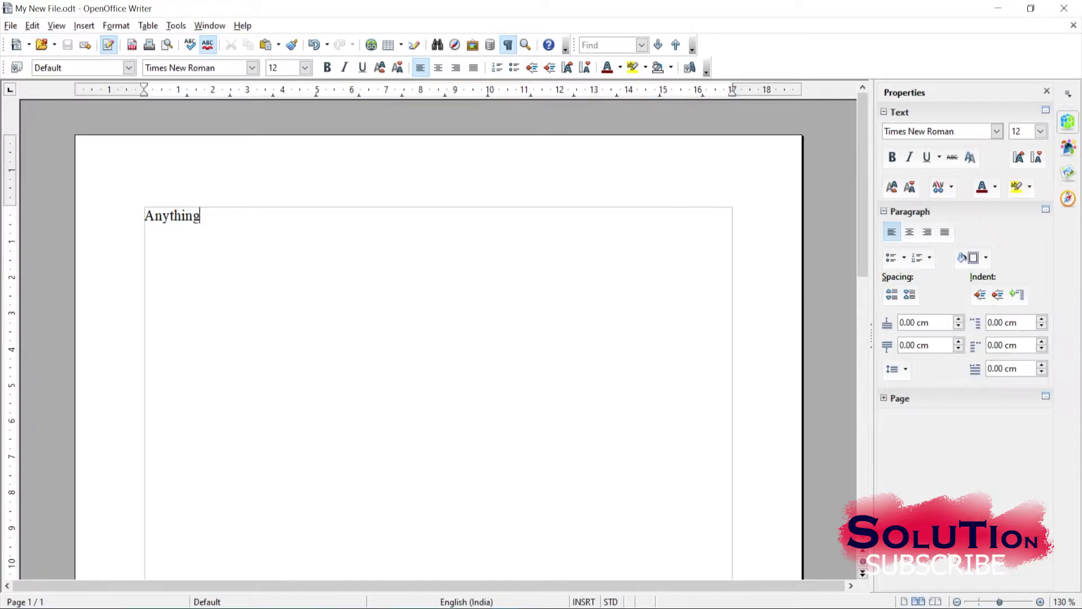
Review the kinds of new documents on offer and start a new text document.
key(alt+f)
key(Down)
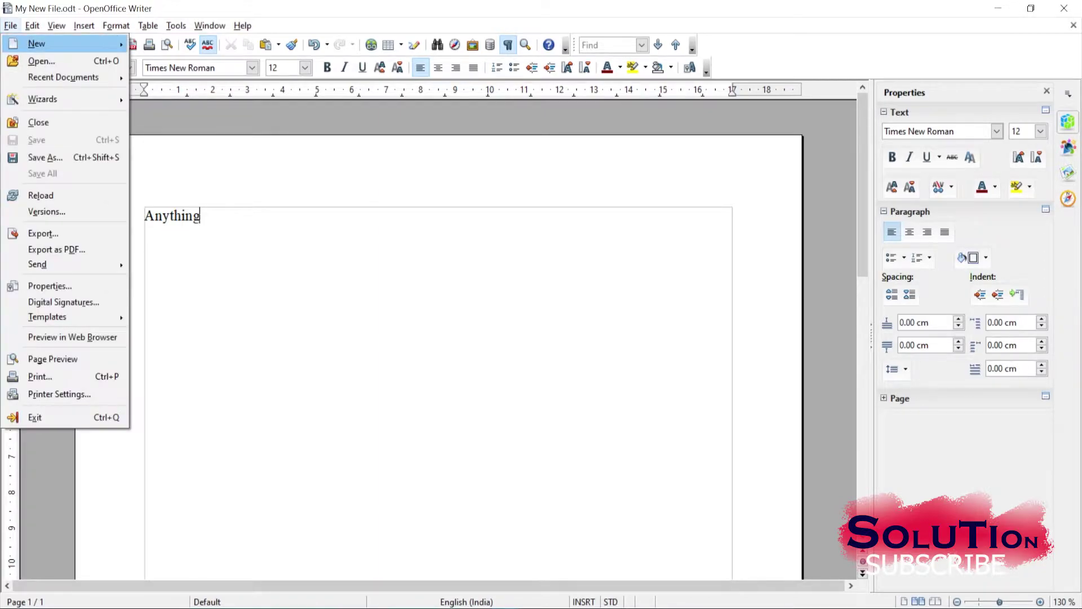
key(Right)
key(Down)
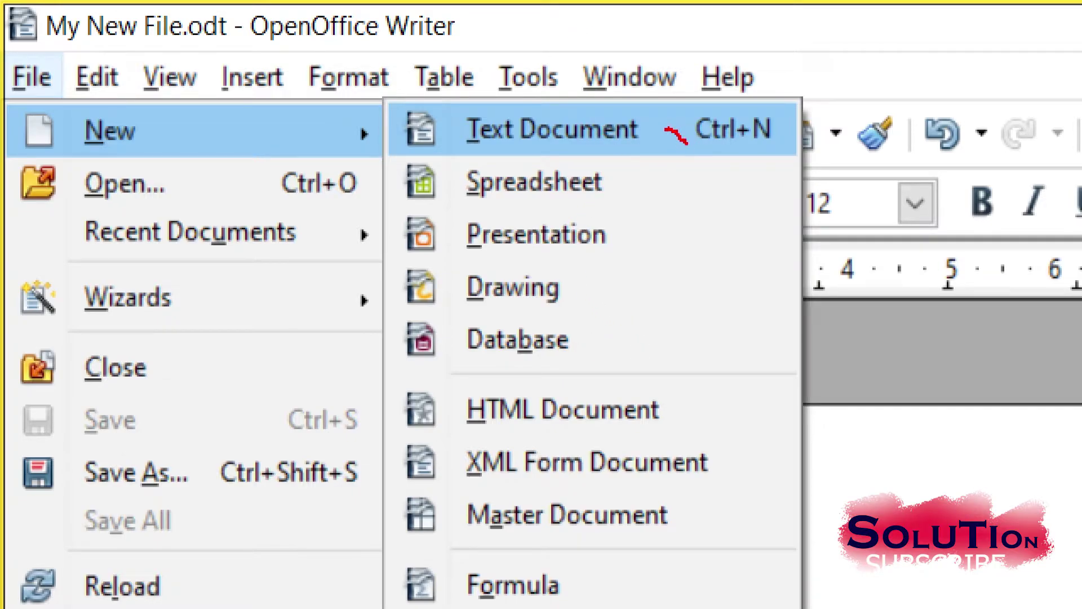
drag(685, 141, 801, 79)
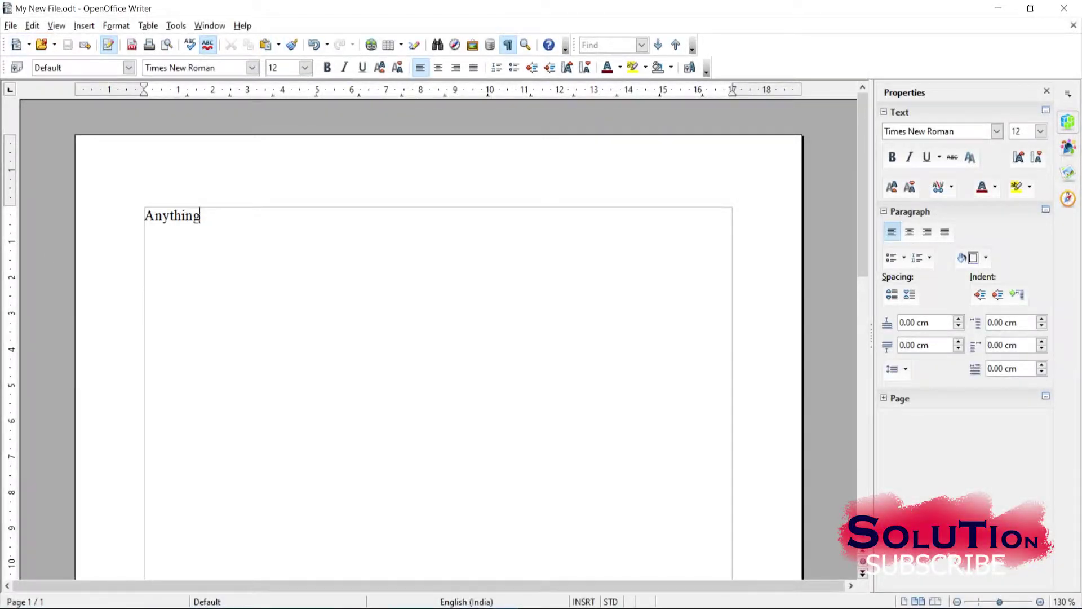
click(10, 25)
mouse_move(36, 43)
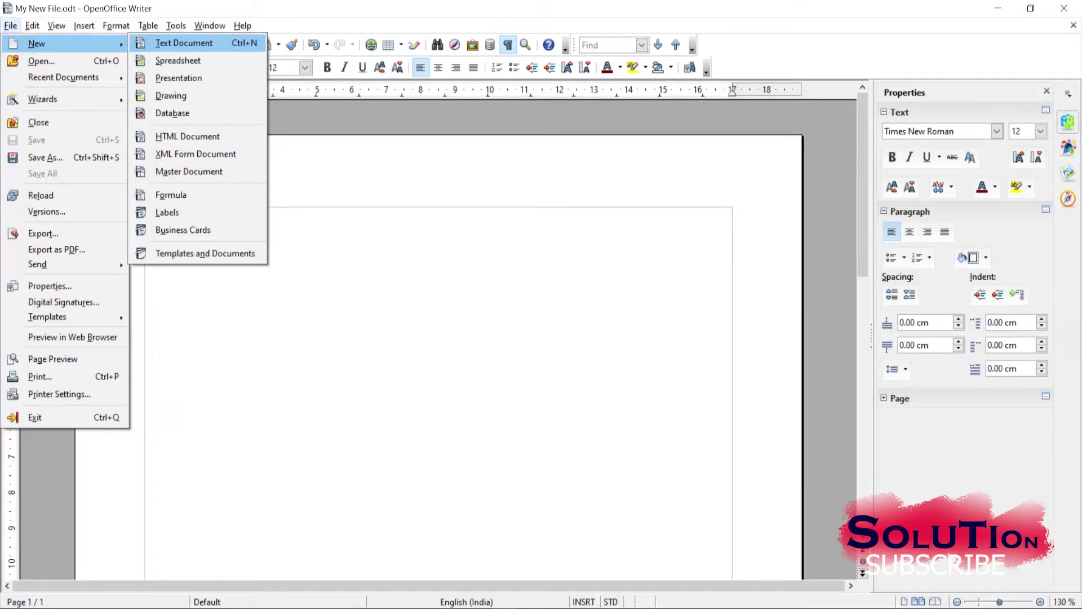
click(183, 43)
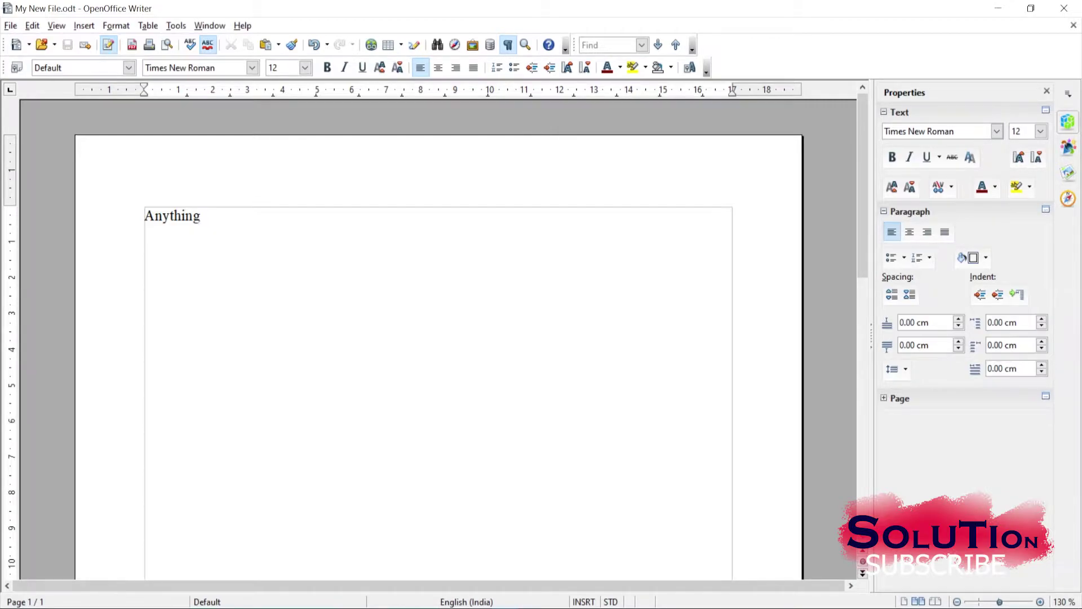
Create a new blank text document while My New File stays open.
key(alt+f)
key(Right)
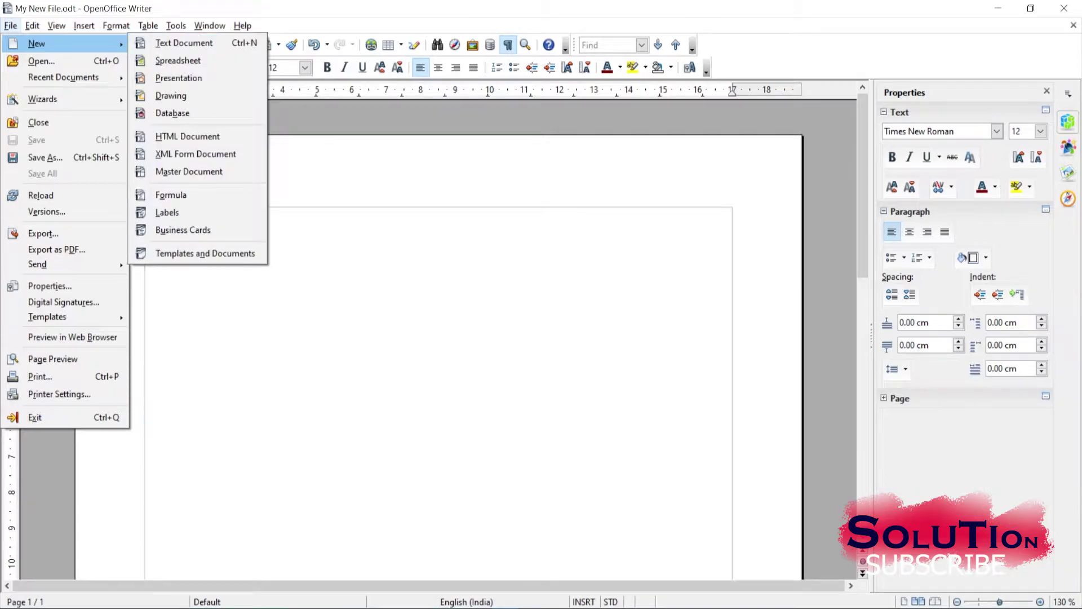
key(Right)
key(Left)
key(Right)
key(Return)
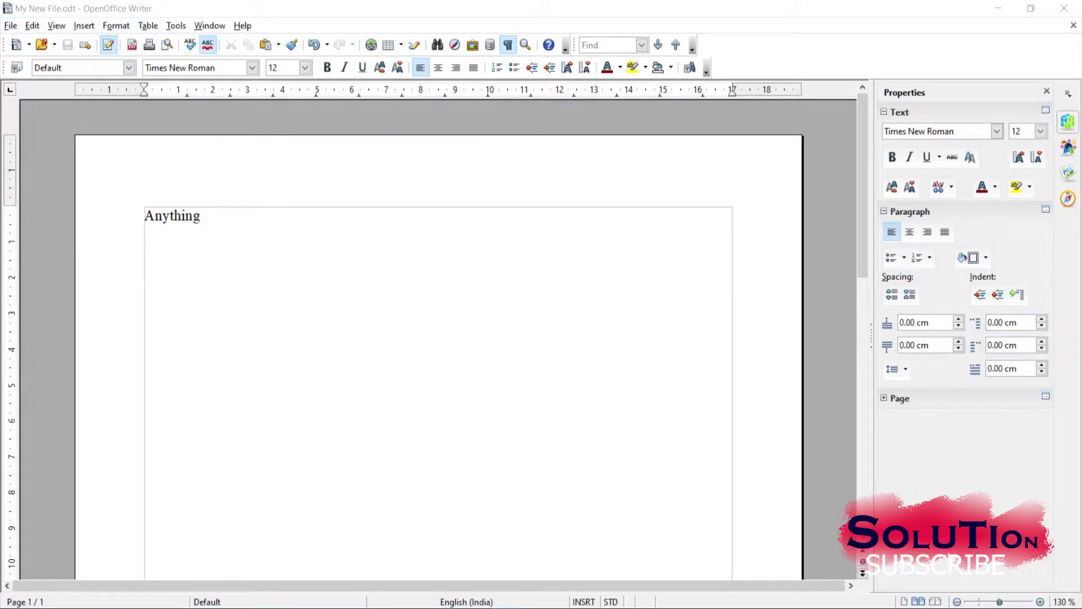
Enter the sample text "dsfasdfasdfas" in the new document and close it, discarding the changes.
text(dsfasdf)
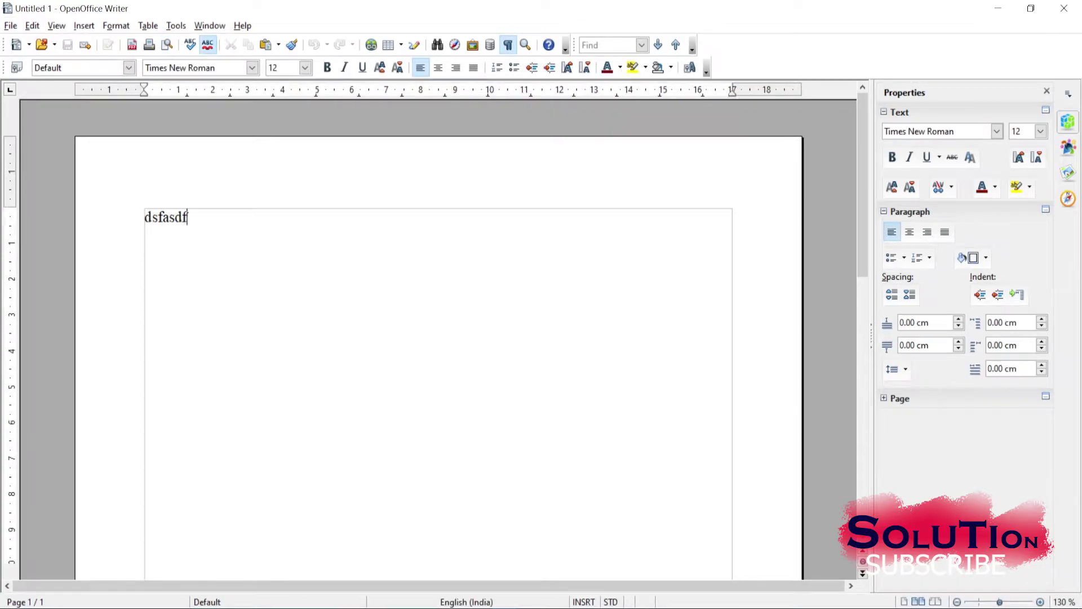
text(asdfas)
click(1064, 8)
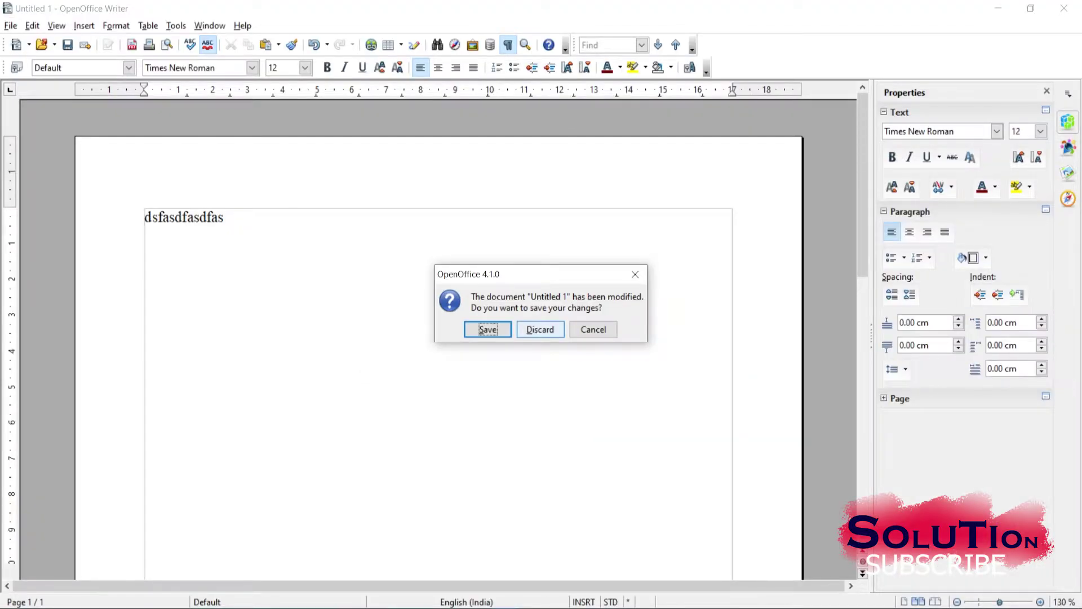
click(540, 329)
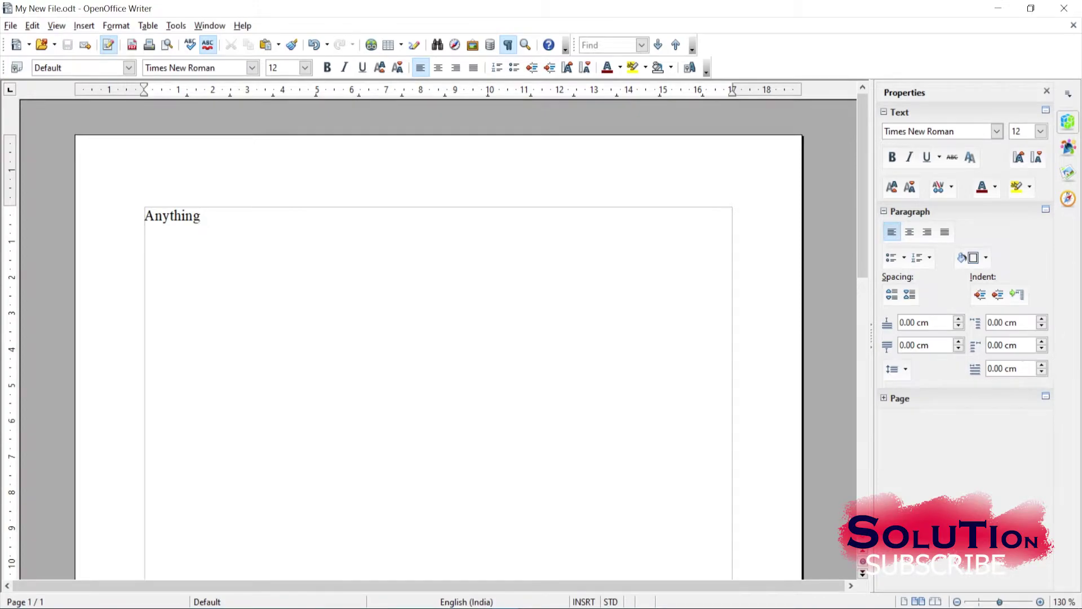
Look over the My New File page and exit the program.
scroll(438, 338, down, 10)
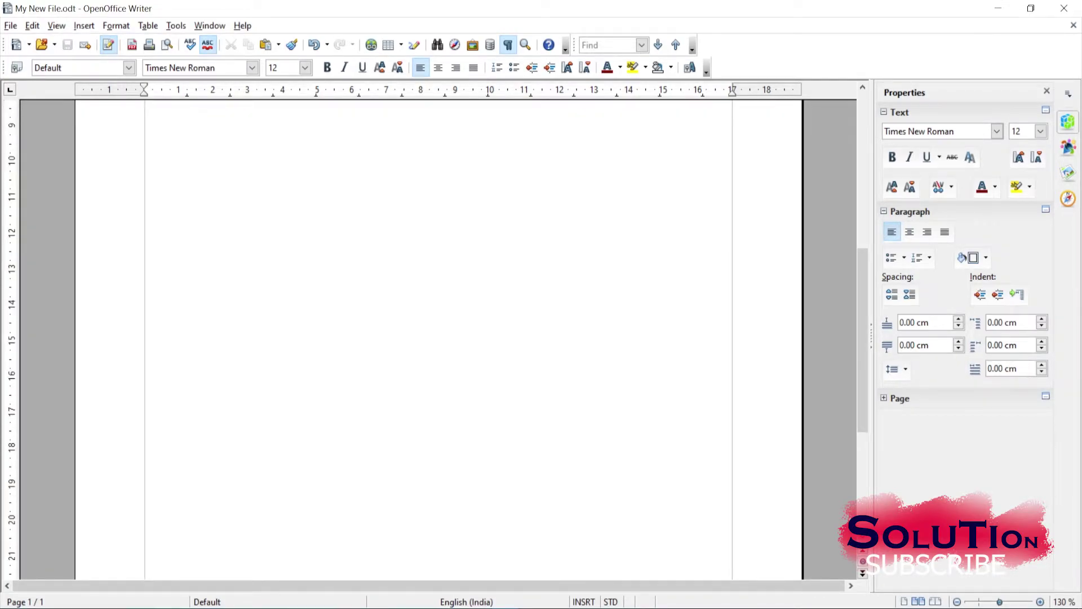
scroll(439, 338, up, 10)
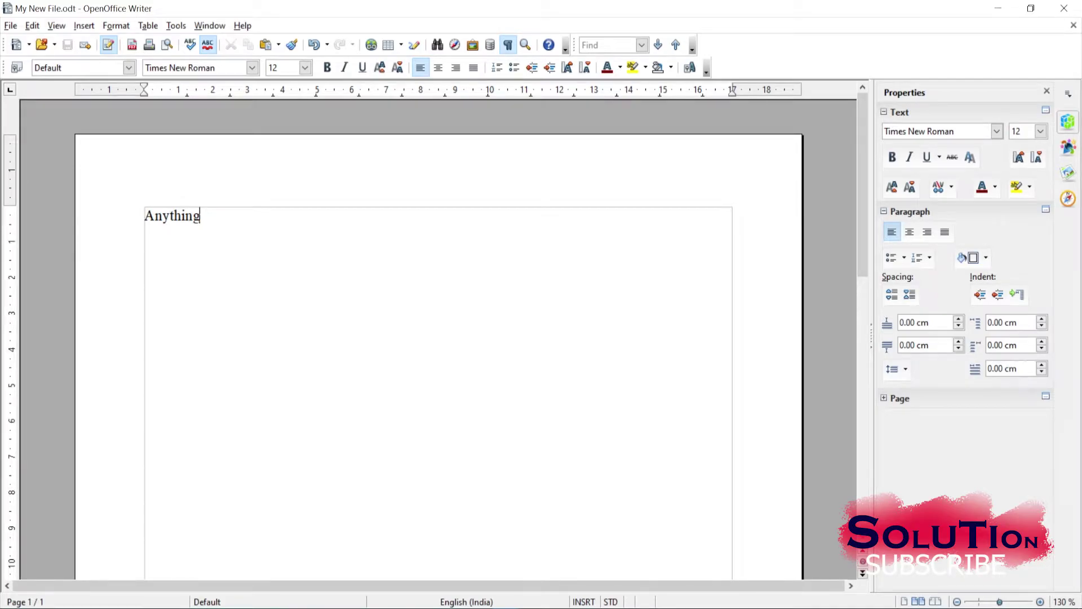
click(10, 25)
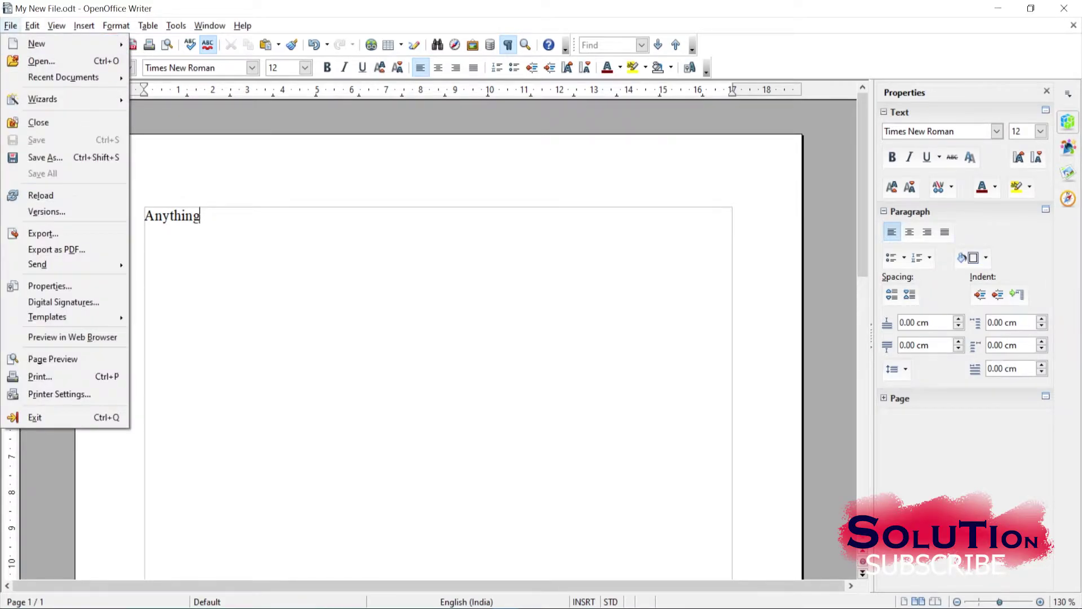
key(Up)
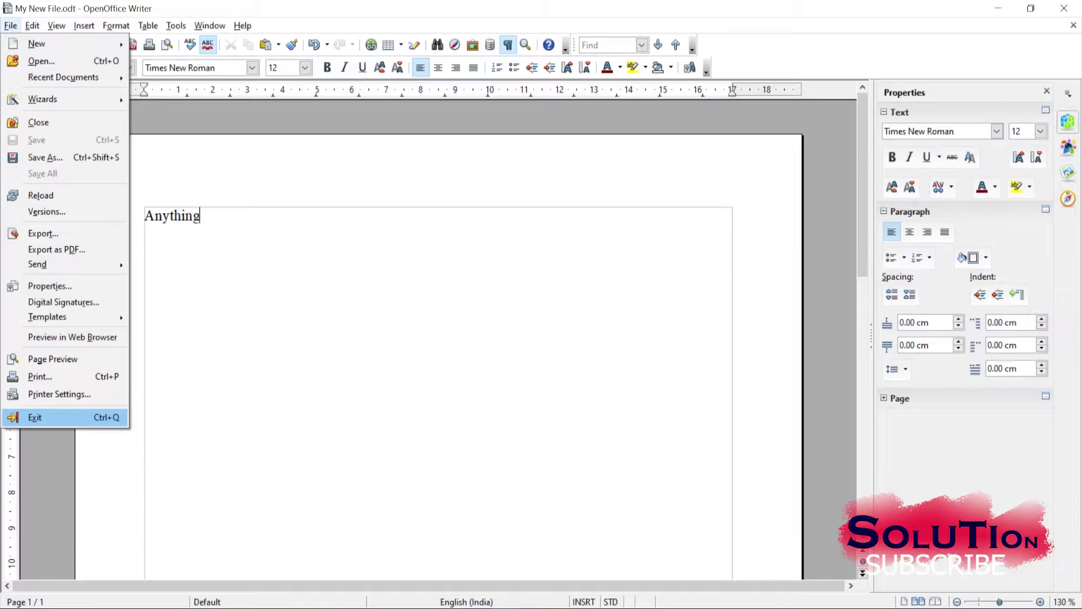
key(Return)
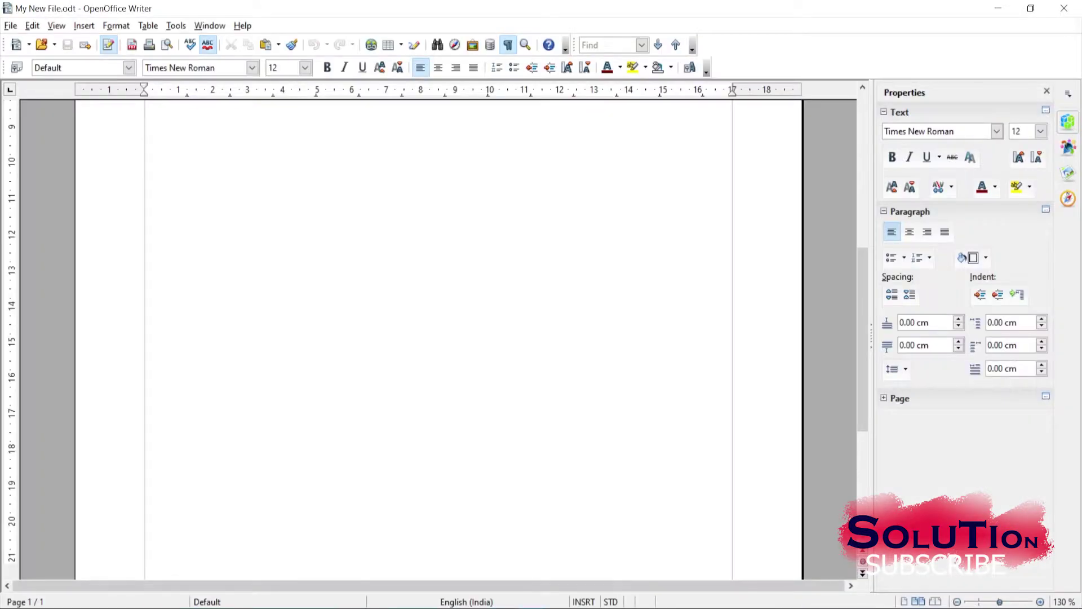
Close the window of the reopened My New File document.
scroll(438, 339, up, 3)
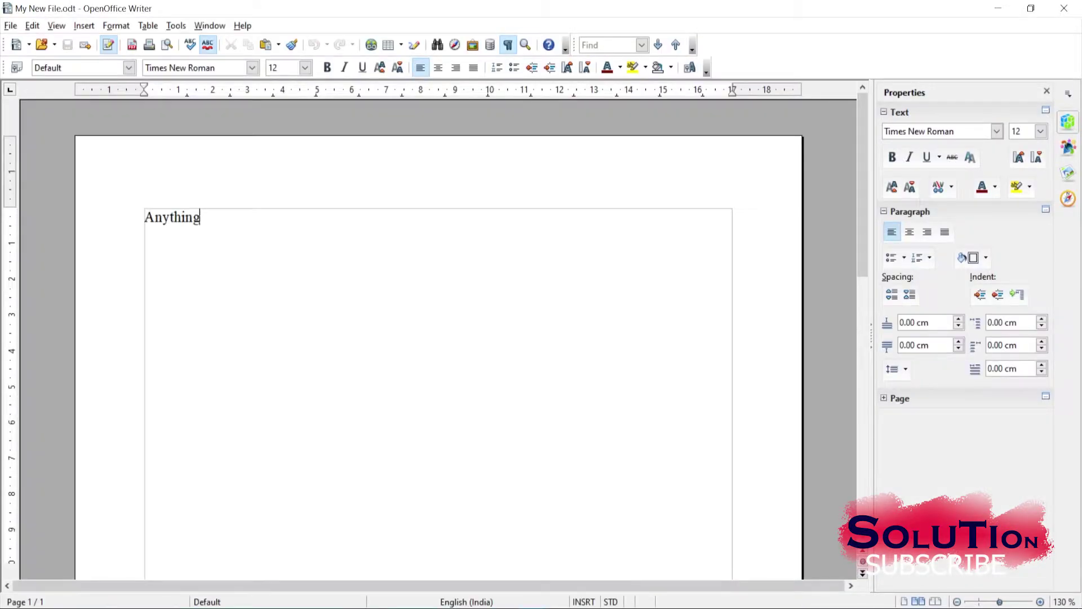
click(1063, 8)
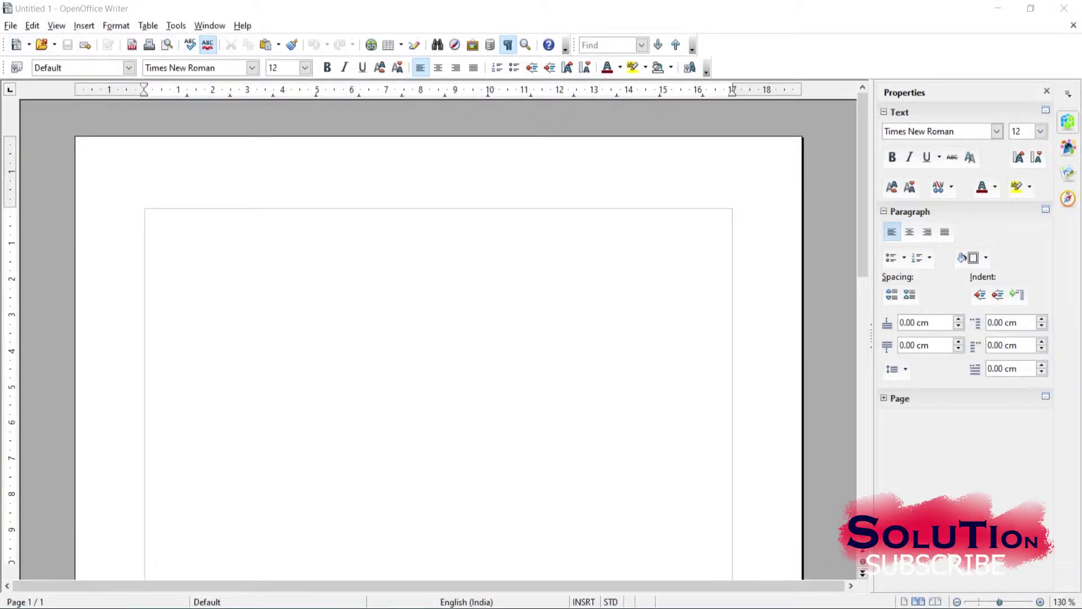
Open the saved document My New File from the Class IX IT folder.
click(10, 25)
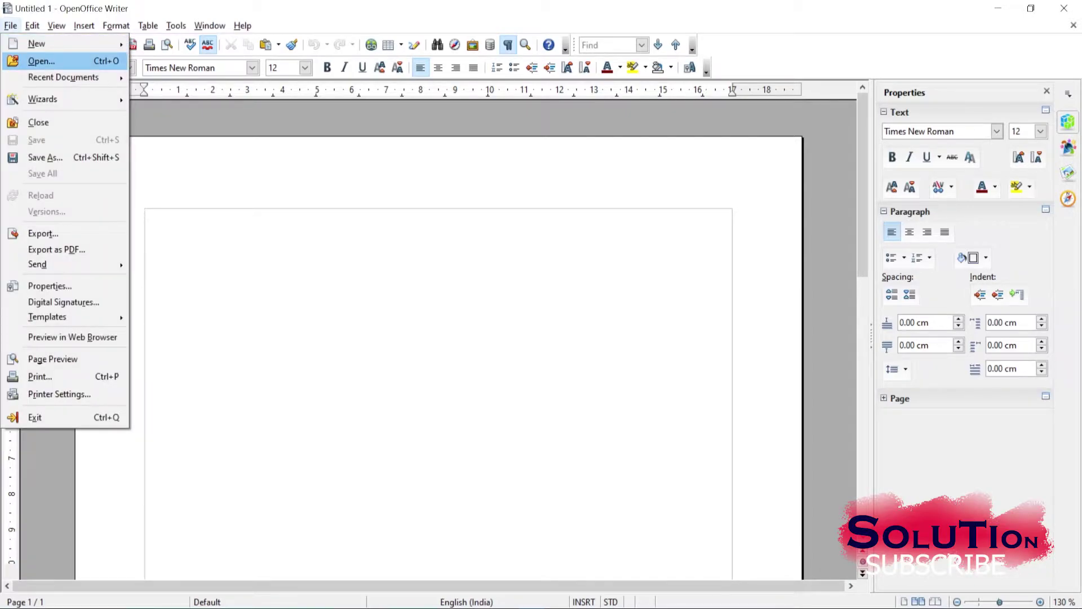
click(41, 61)
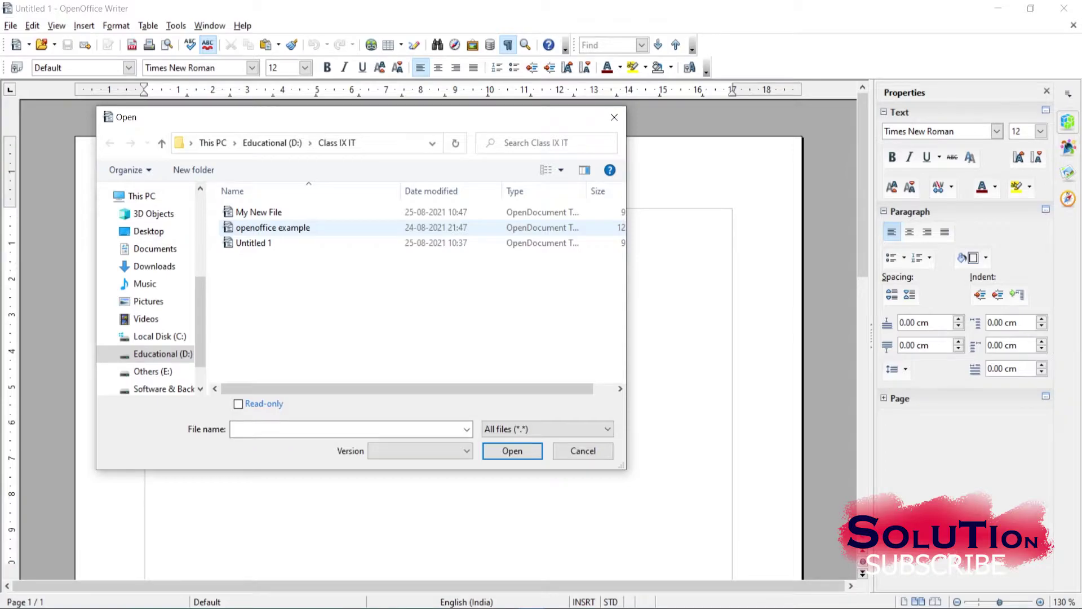
click(258, 212)
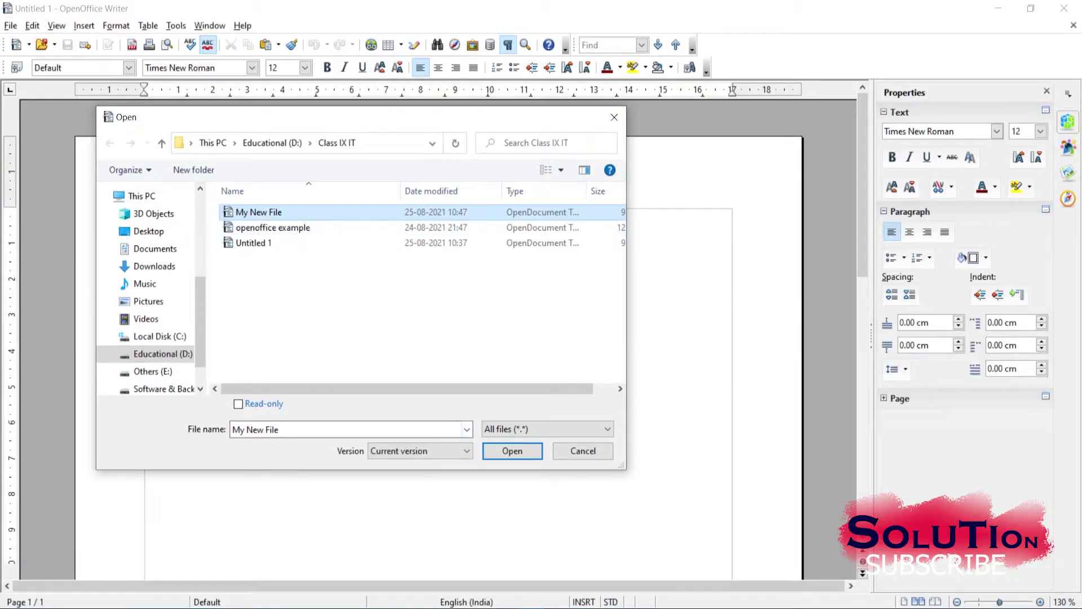
click(513, 450)
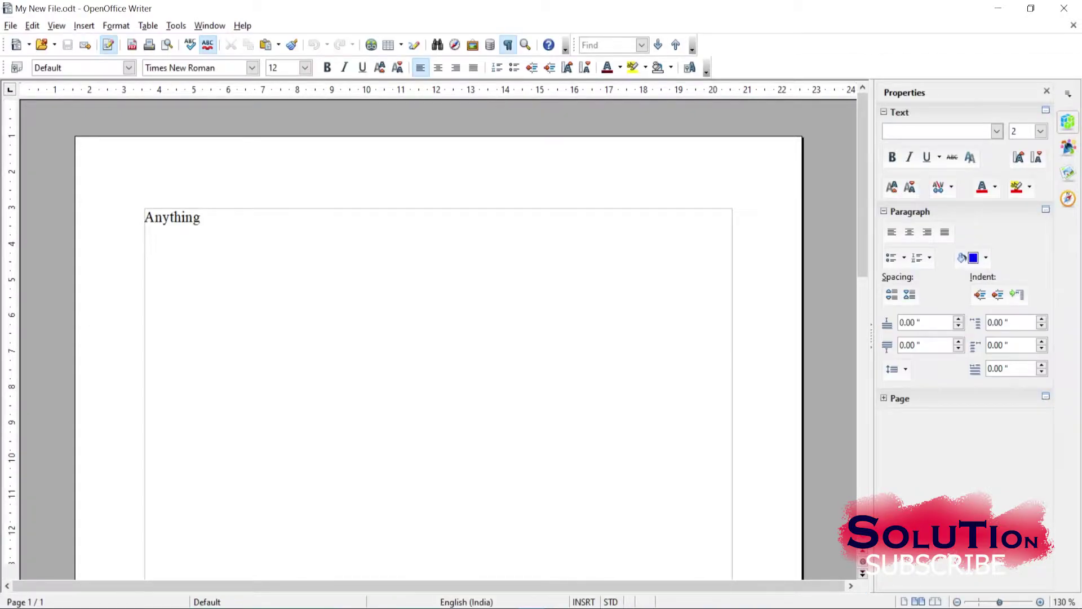
scroll(438, 338, down, 3)
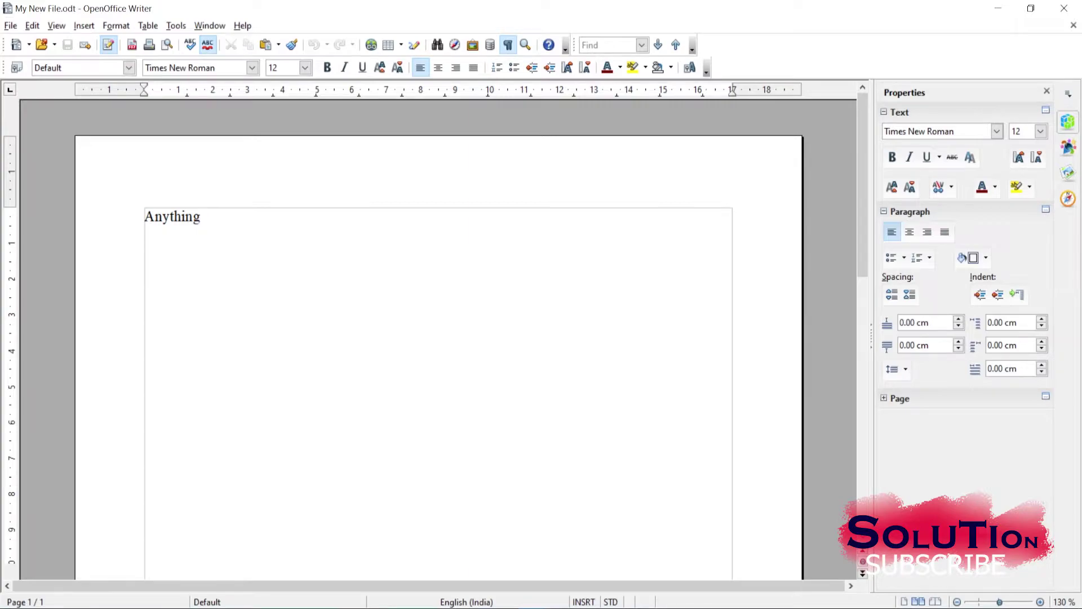
Clear the document's text and insert a bordered table with 2 columns and 2 rows below two blank lines.
key(ctrl+a)
key(Delete)
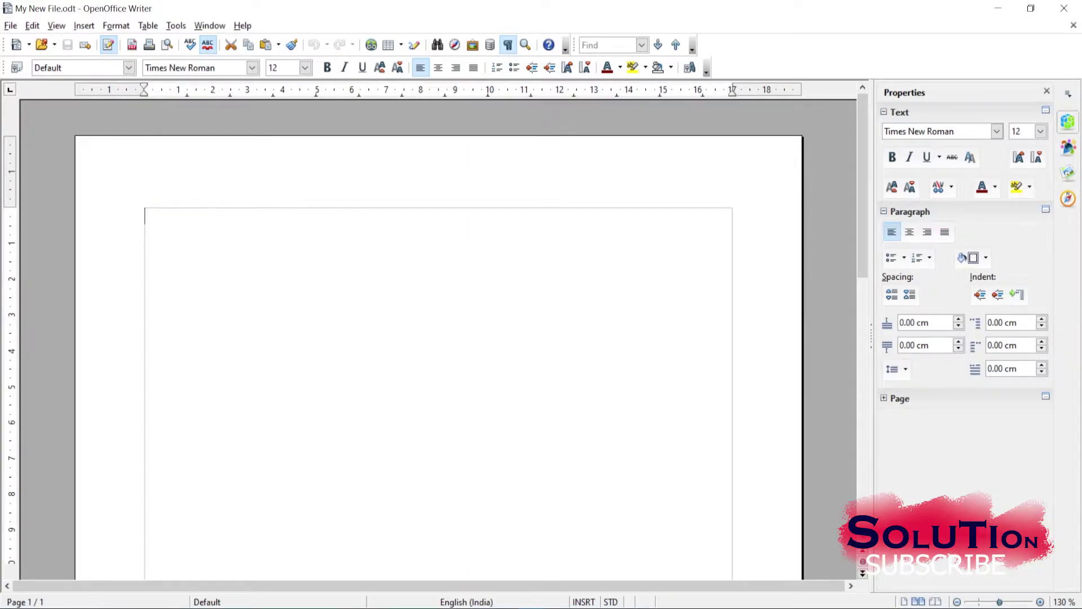
key(Return)
key(Return)
click(83, 26)
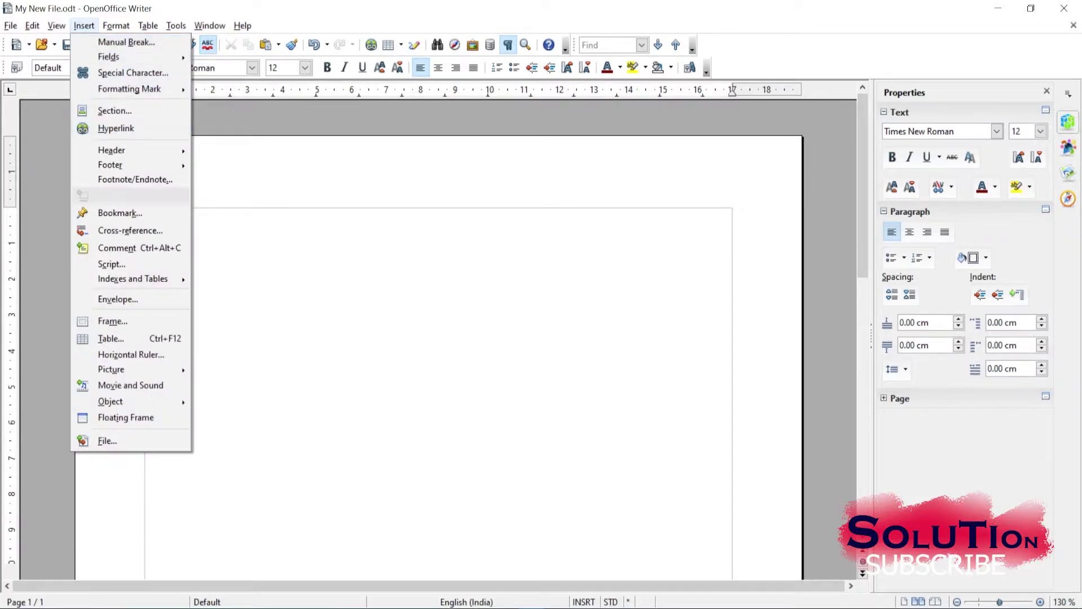
click(111, 338)
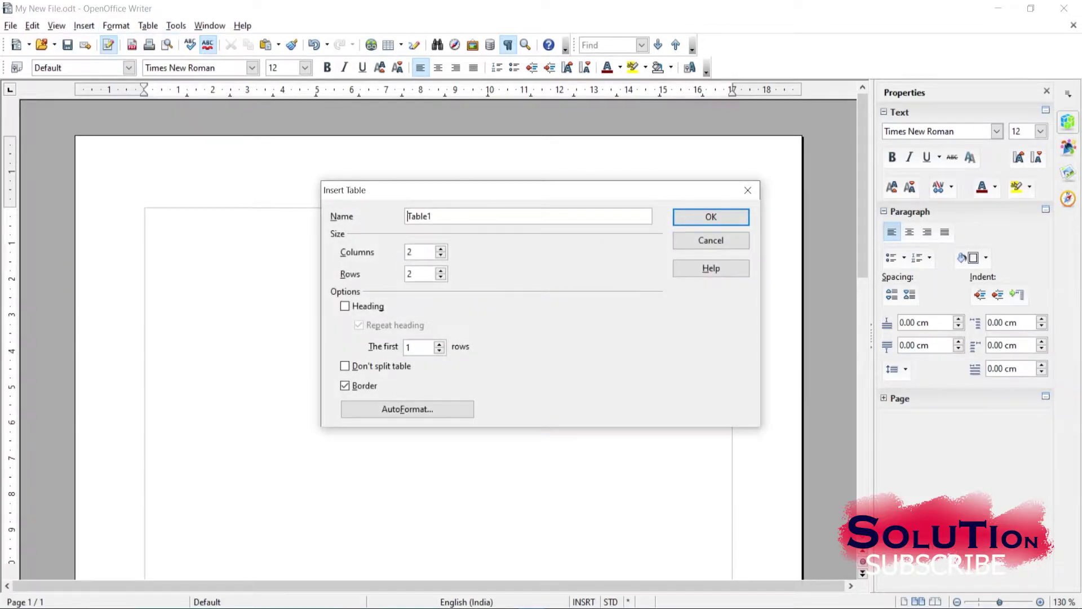
key(Return)
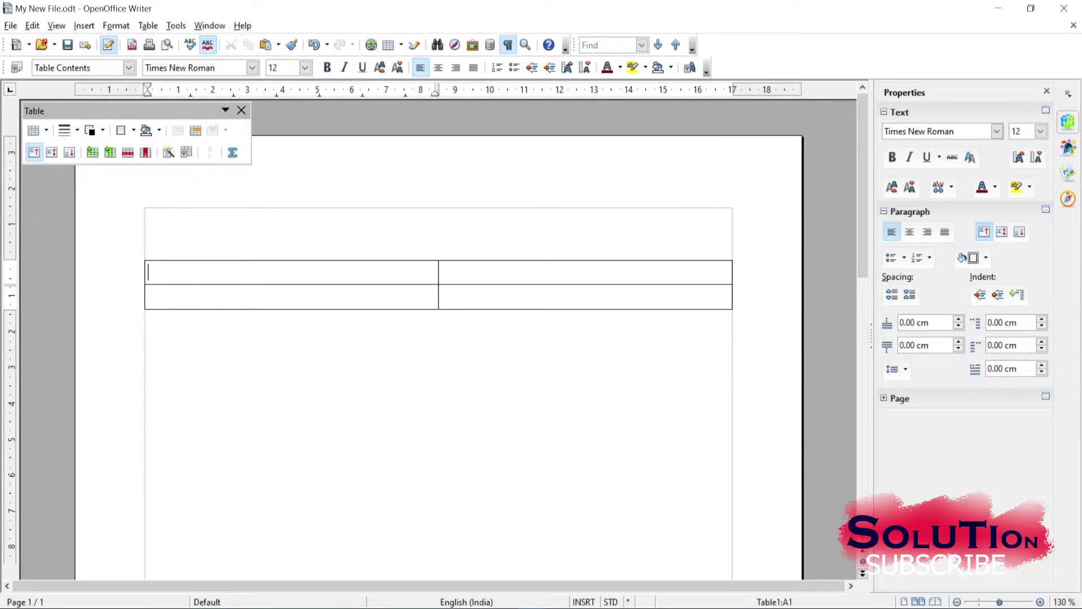
Add blank lines below the table until the text cursor is on page 2.
click(146, 318)
key(Return)
key(Return)
key(Return)
key(Return)
key(Return)
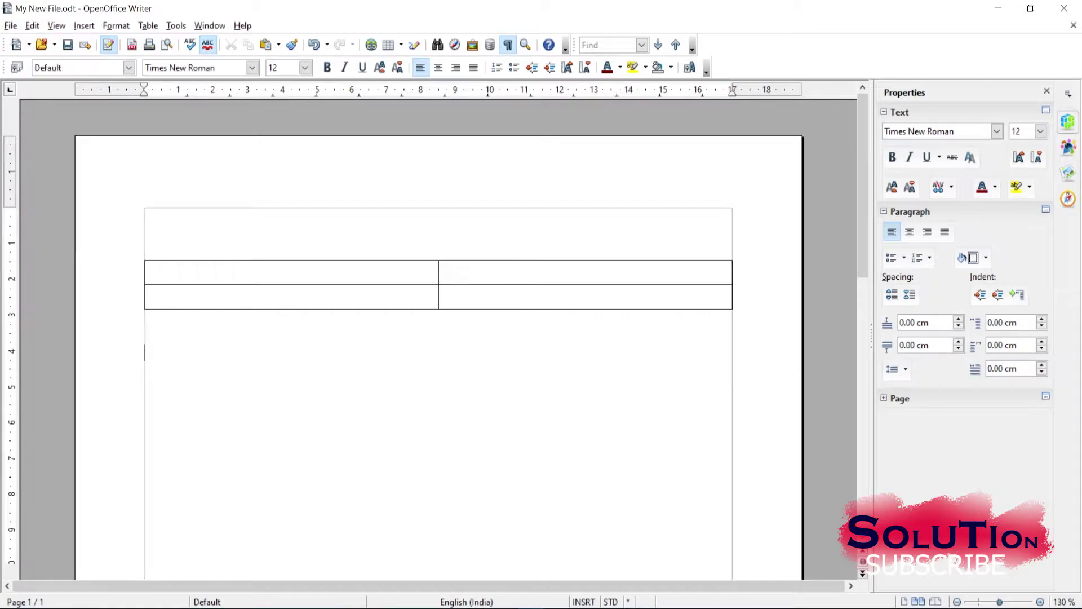
key(Return)
key(Return)
key(Return)
key(Return)
key(Return)
key(Return)
key(Return)
key(Return)
key(Return)
key(Return)
key(Return)
key(Return)
key(Return)
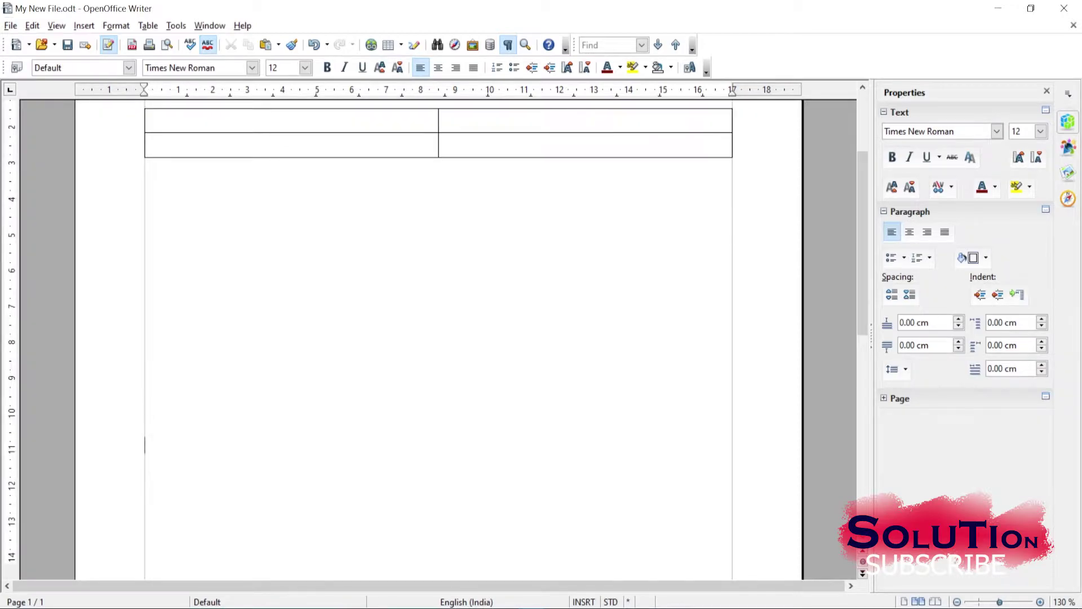
key(Return)
key(Return)
key(Return)
key(Return)
key(Return)
key(Return)
key(Return)
key(Return)
key(Return)
key(Return)
key(Return)
key(Return)
key(Return)
key(Return)
key(Return)
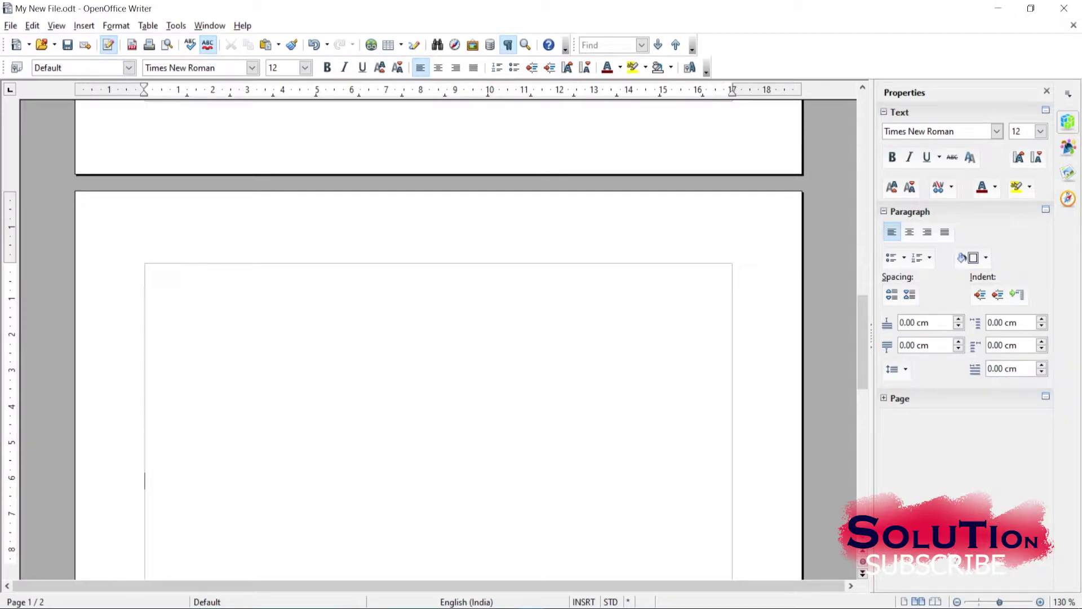
Insert a second table with 2 columns and 2 rows on page 2 and fill its first cell with Orange.
click(84, 26)
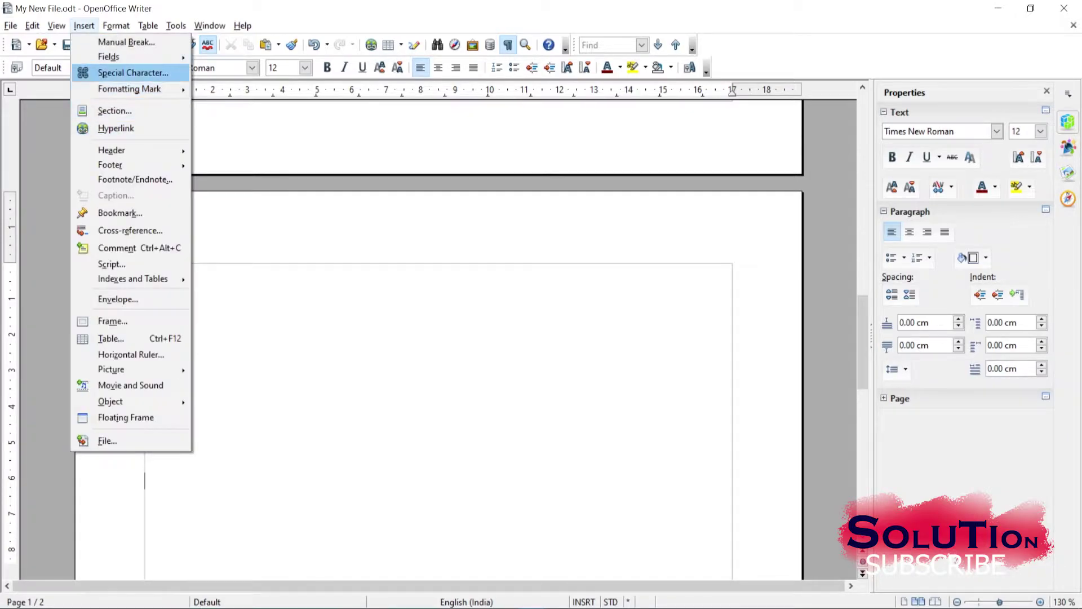
key(Escape)
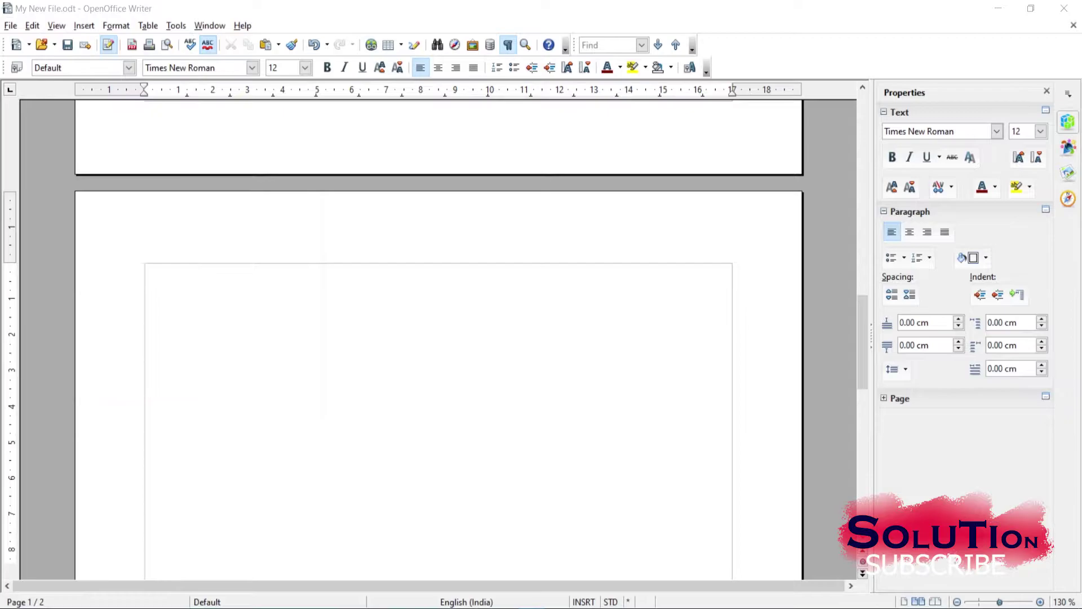
click(710, 216)
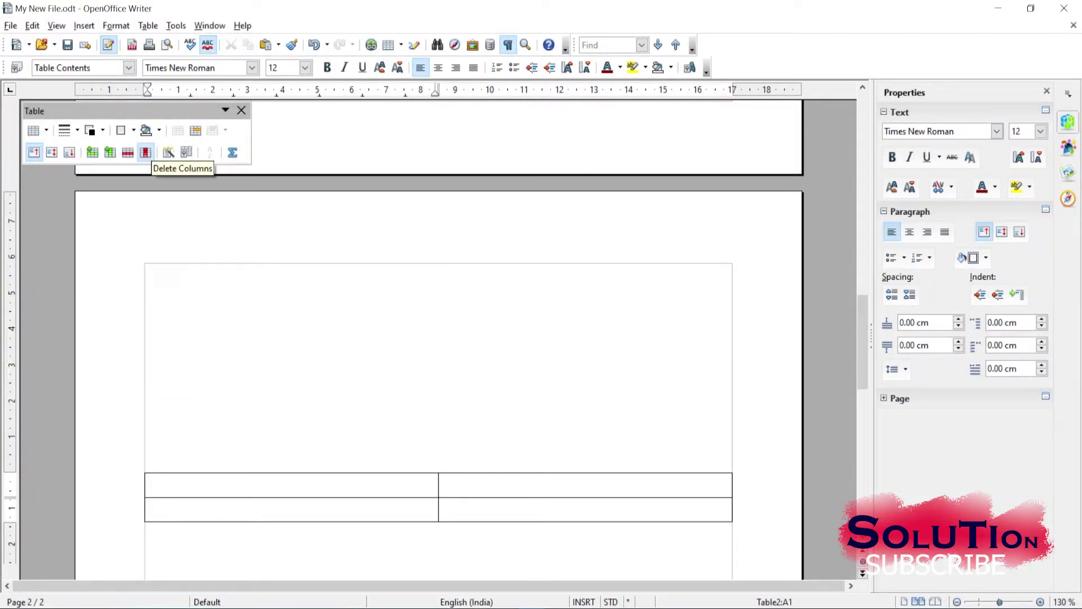
click(147, 130)
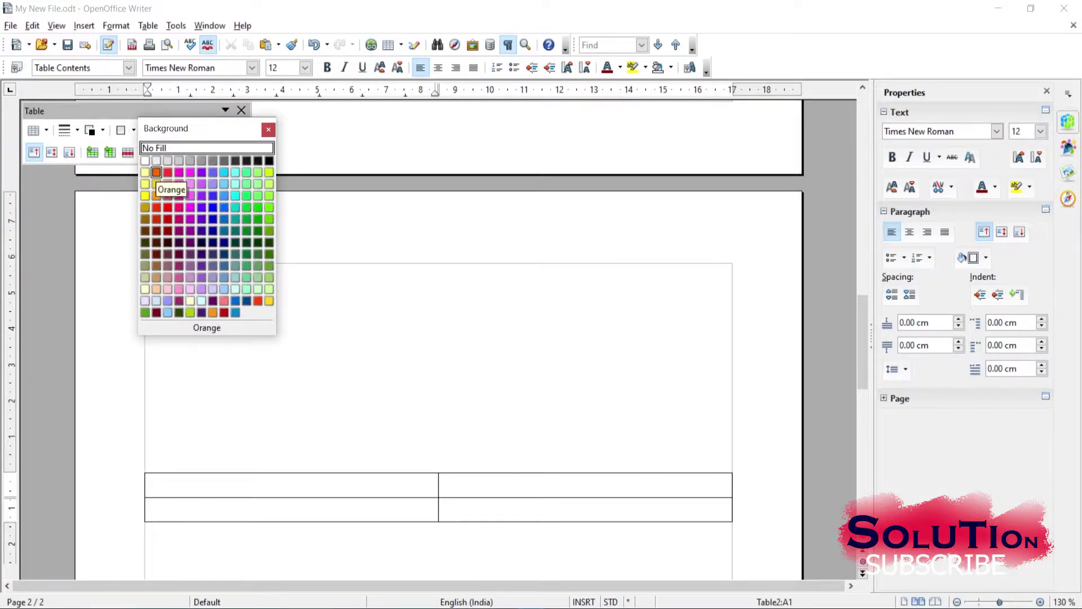
click(156, 172)
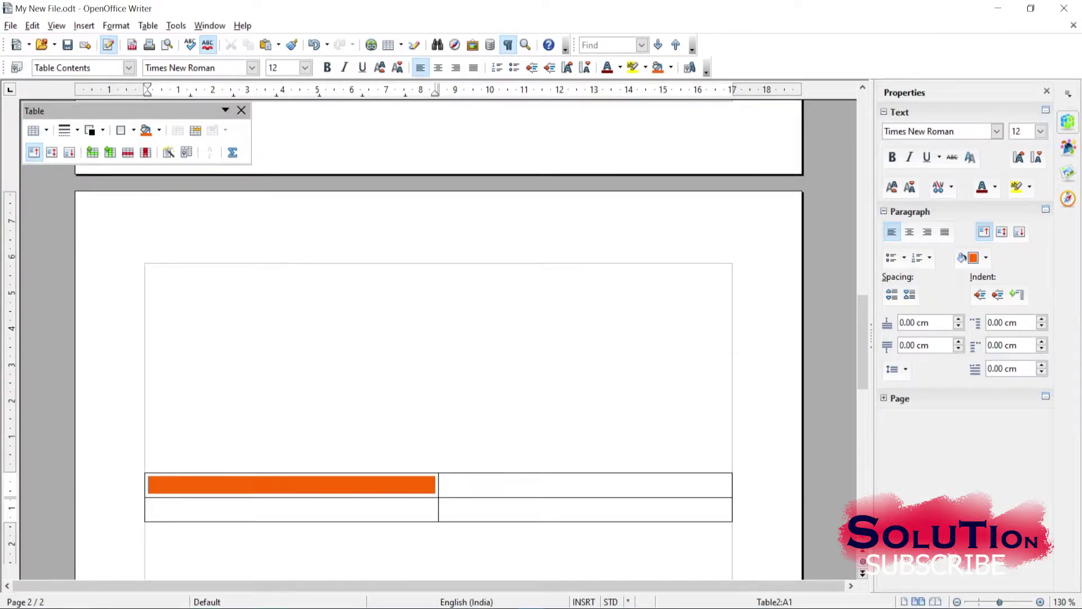
Add blank lines below the orange-celled table until the text cursor is on page 3.
drag(863, 341, 862, 379)
click(145, 360)
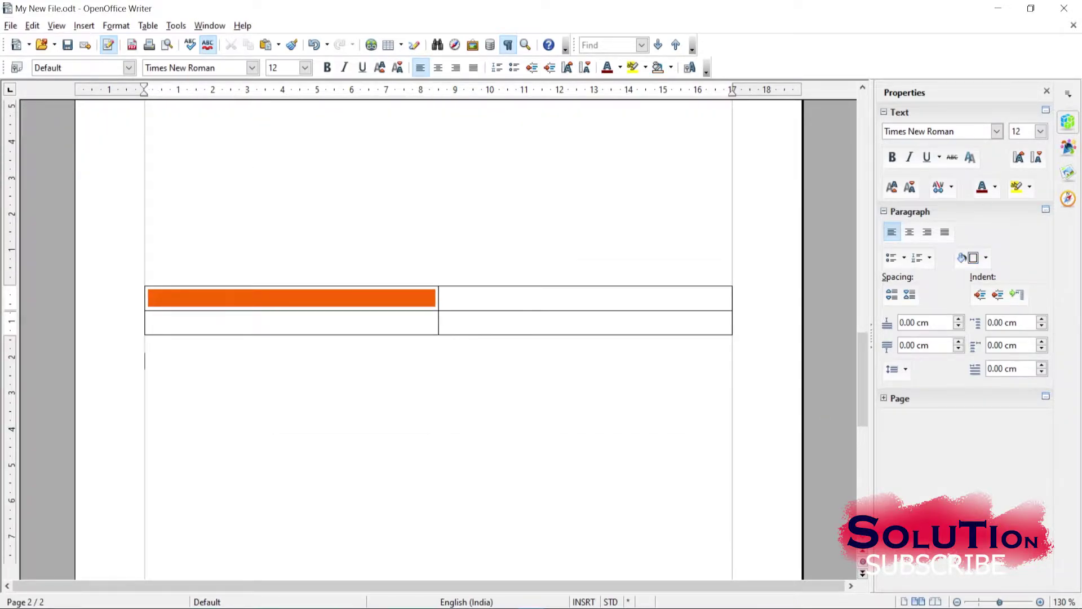
key(Return)
key(Return)
key(Return)
key(Return)
key(Return)
key(Return)
key(Return)
key(Return)
key(Return)
key(Return)
key(Return)
key(Return)
key(Return)
key(Return)
key(Return)
key(Return)
key(Return)
key(Return)
key(Return)
key(Return)
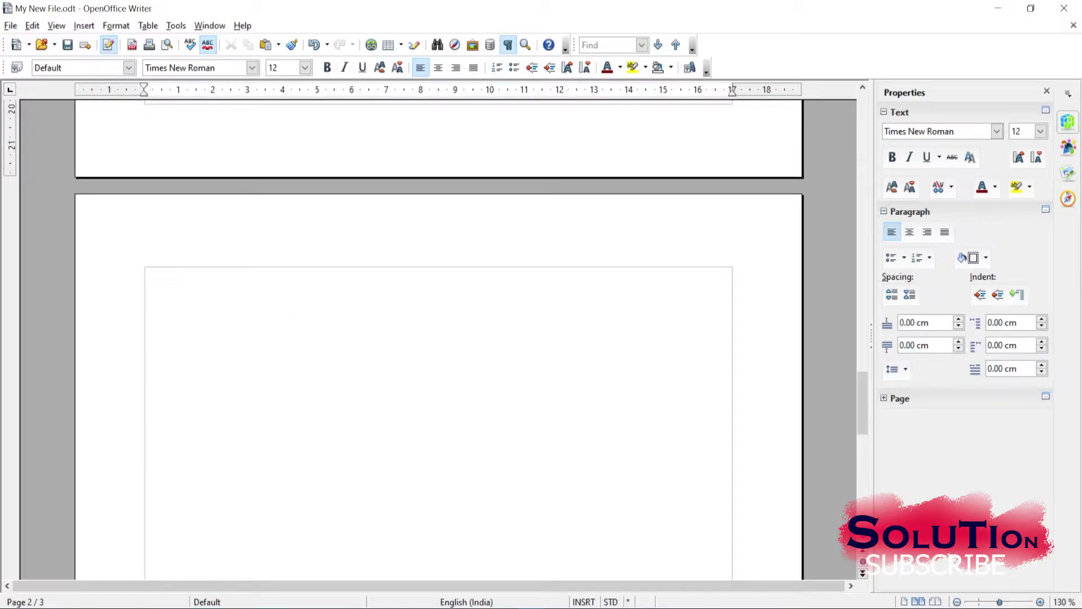
Insert a third bordered table with 2 columns and 2 rows on page 3.
click(84, 25)
click(107, 338)
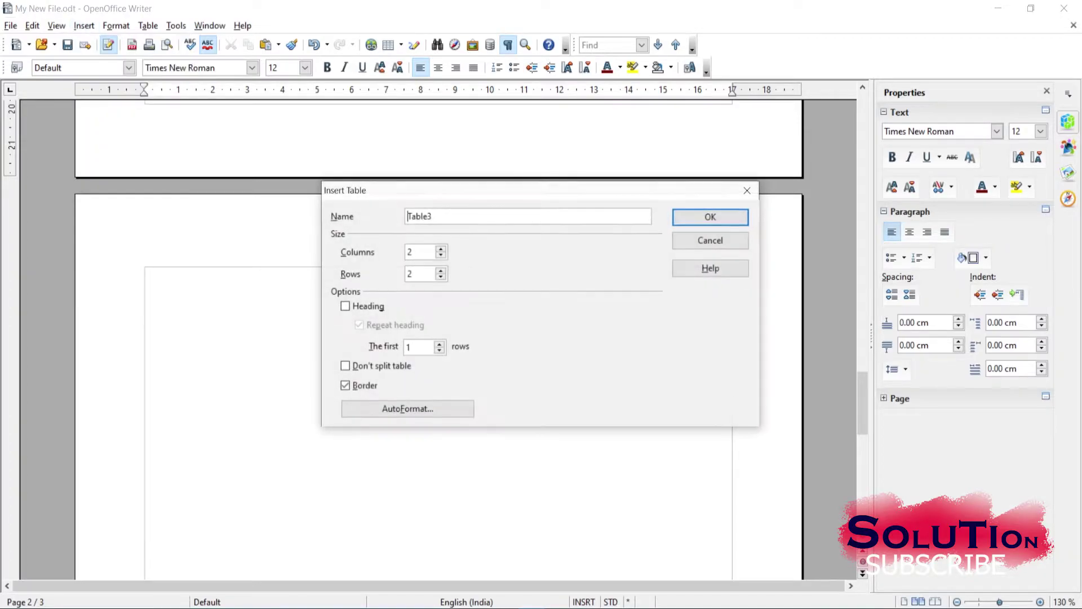
key(Return)
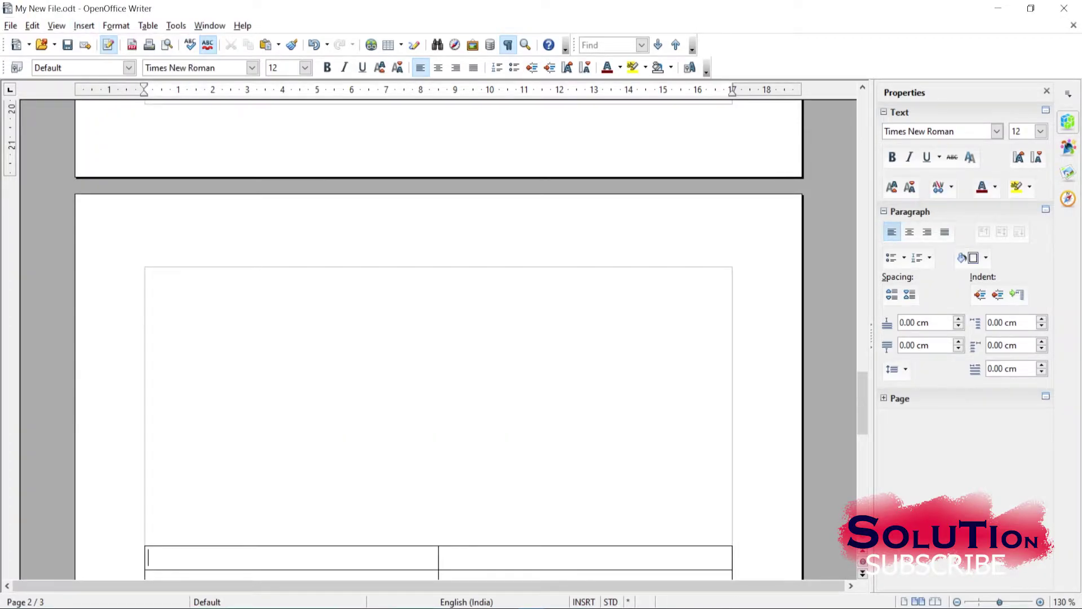
Fill all cells of the table on page 3 with the Yellow 2 background color.
scroll(496, 449, down, 1)
key(ctrl+a)
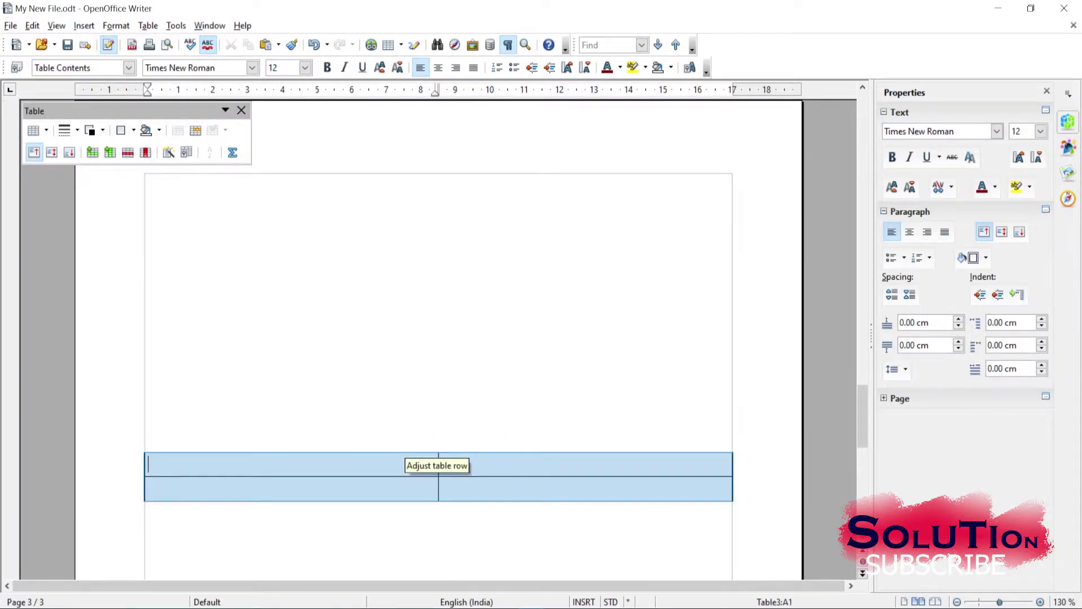
click(148, 131)
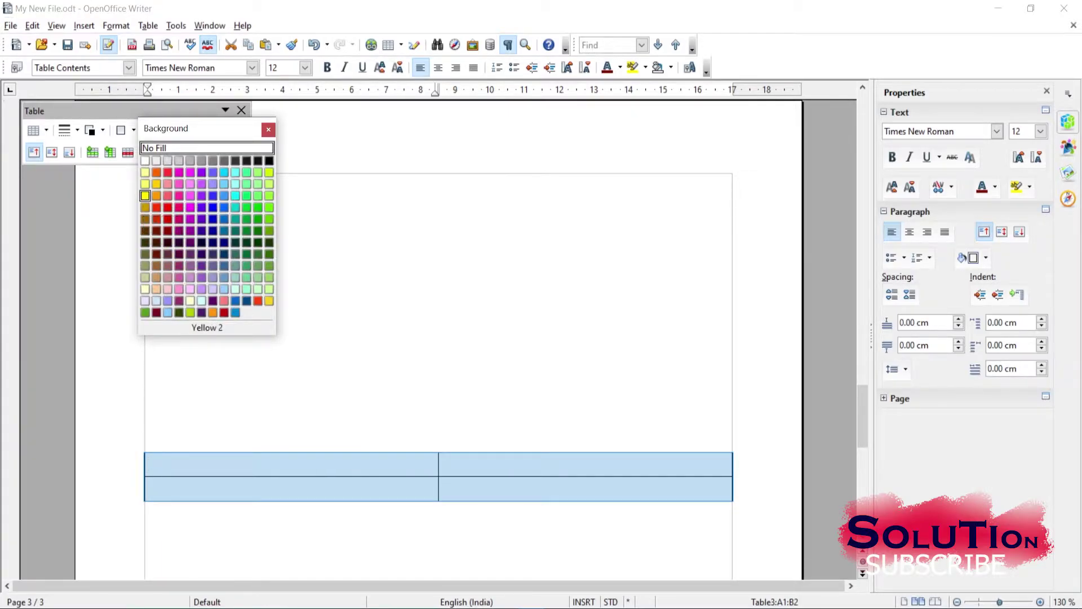
click(145, 195)
click(145, 338)
Enter the text "Let me add some text here/" at the beginning of the document, above the first table.
drag(862, 416, 862, 124)
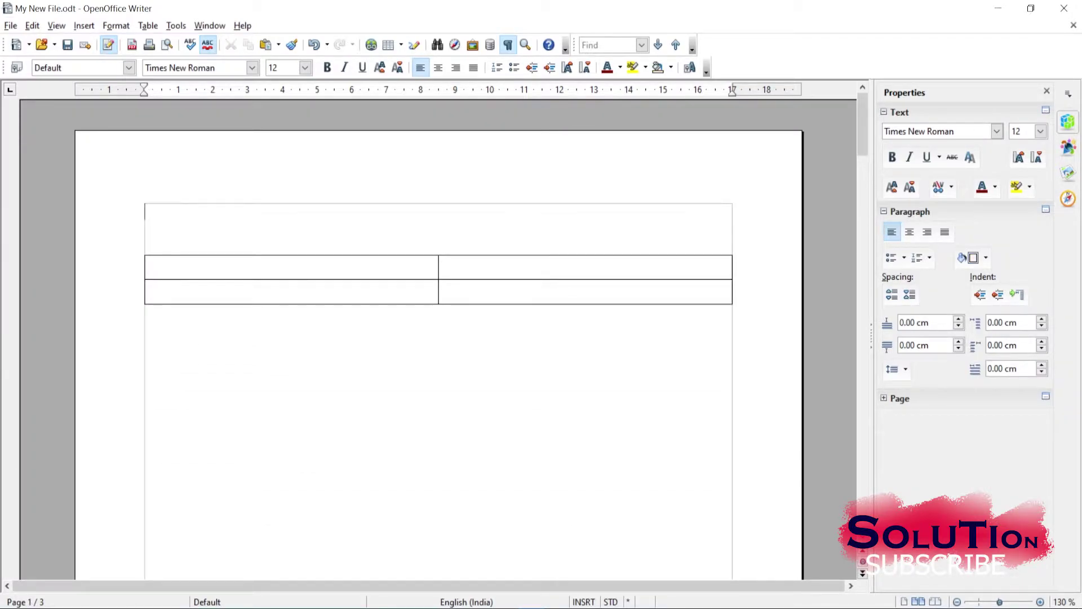
text(Let)
text( ,e)
key(BackSpace)
key(BackSpace)
key(BackSpace)
text(me a)
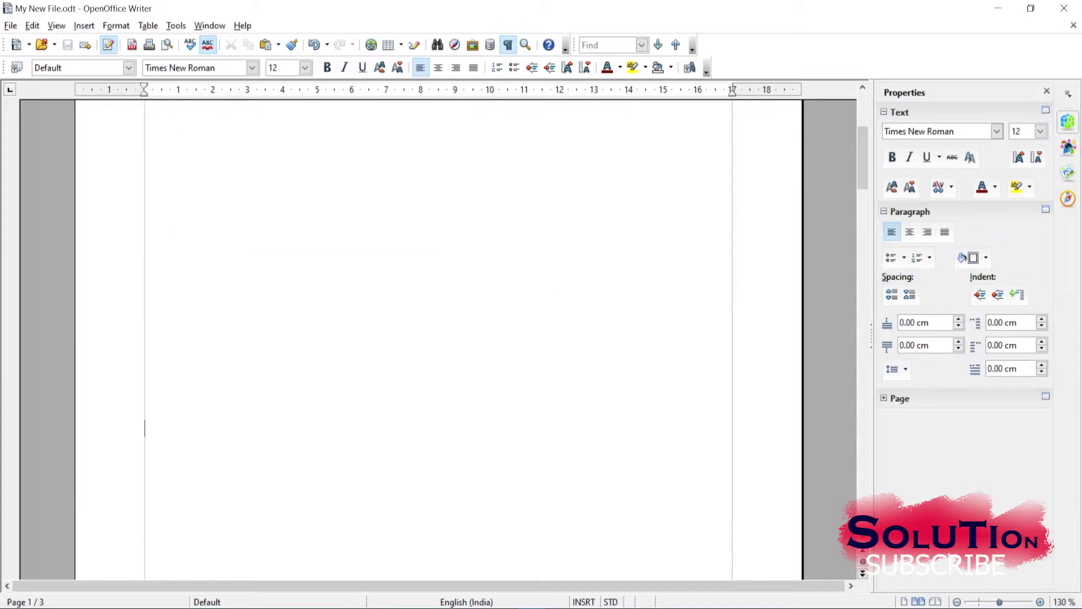
text(dd some text here/)
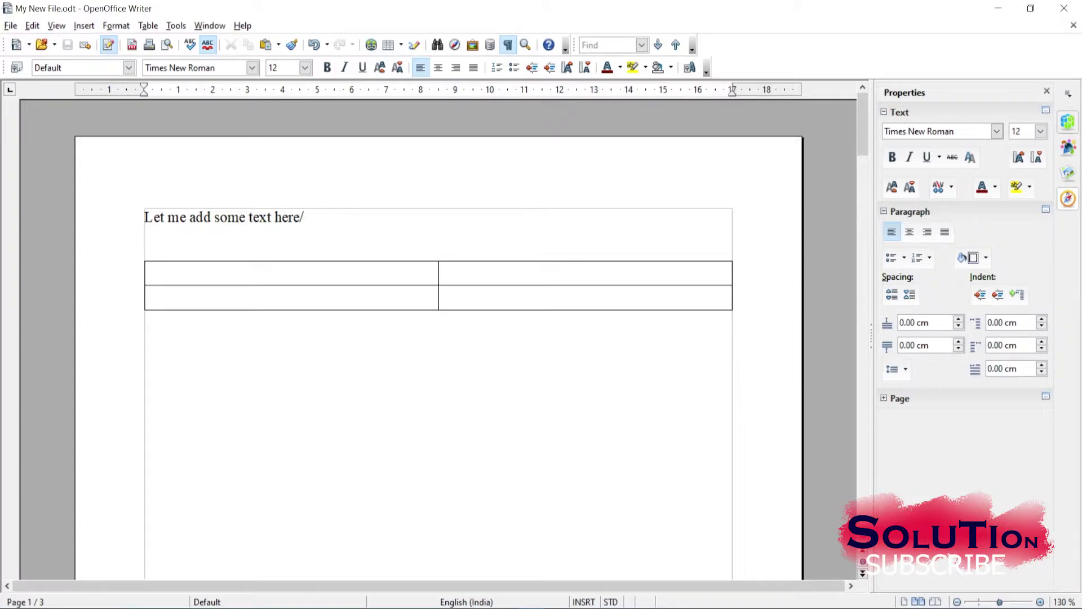
Show the Navigator and use it to jump to Table1.
click(1068, 199)
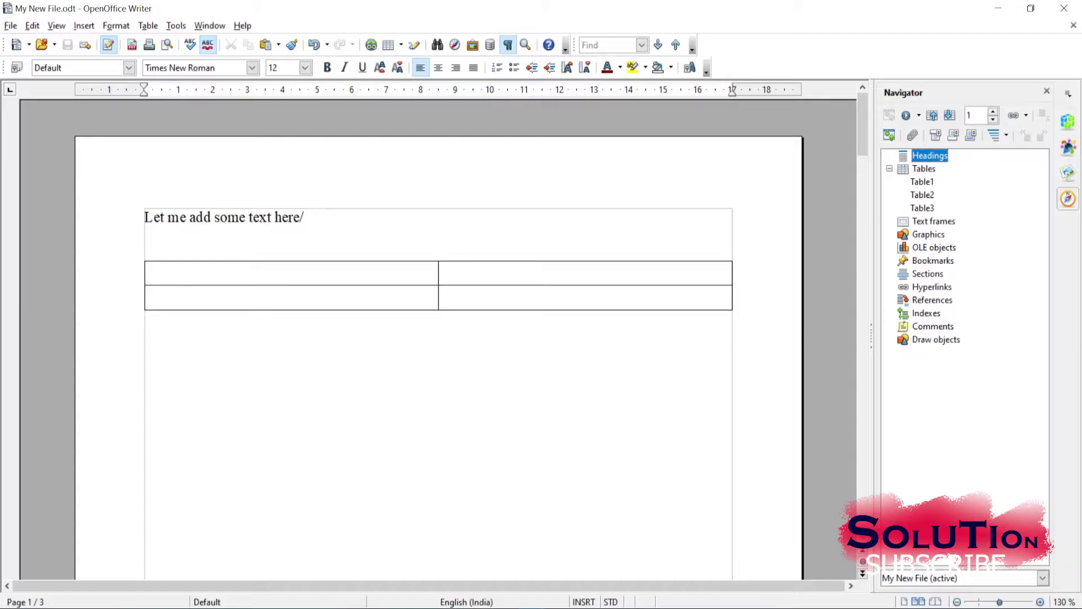
key(Down)
key(Down)
key(Down)
key(Down)
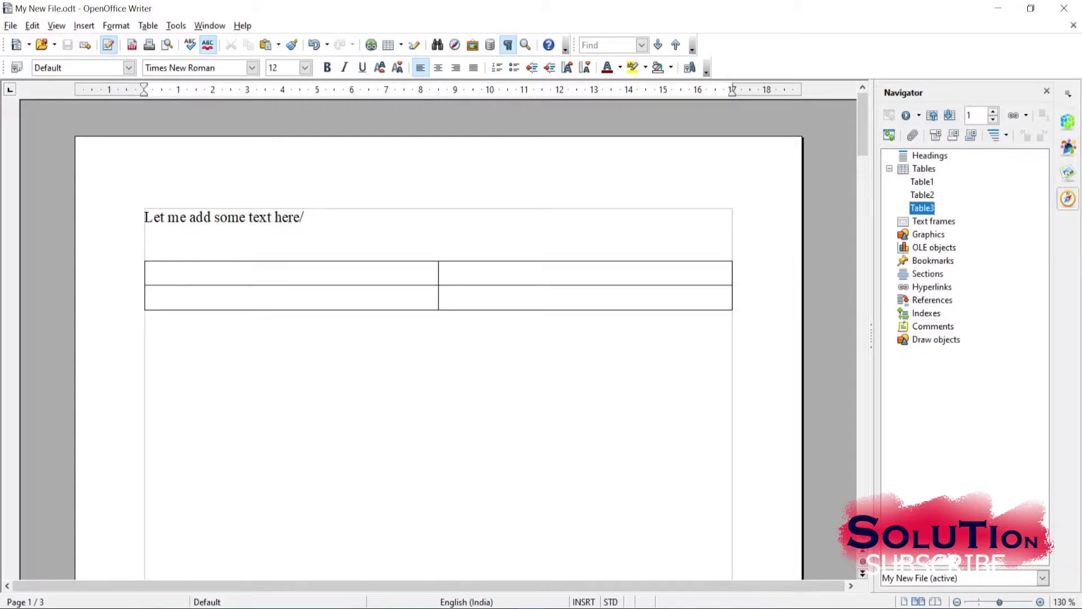
key(Up)
key(Up)
key(Return)
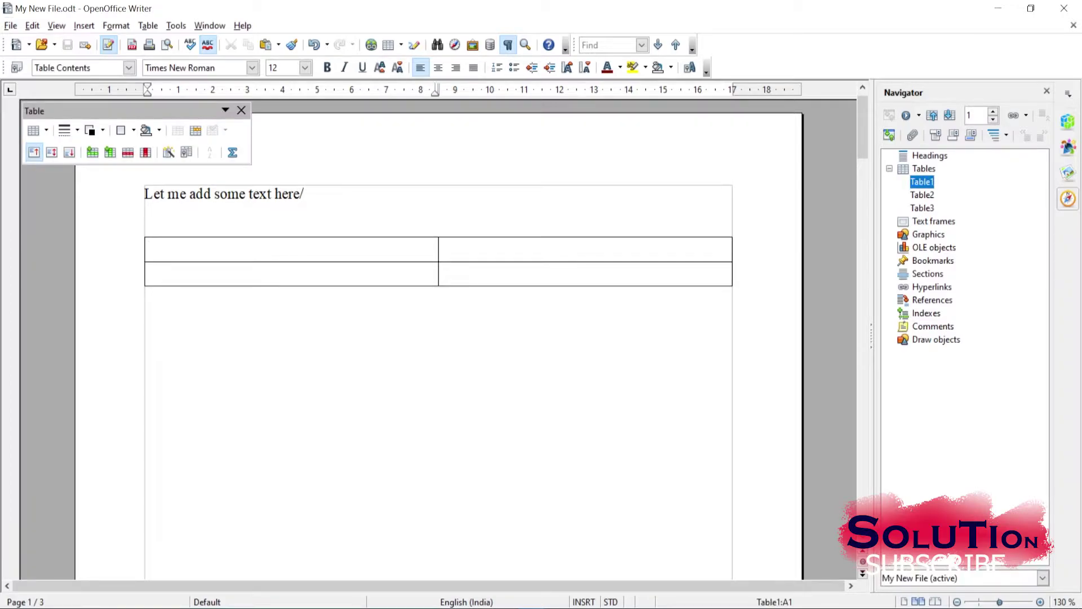
Jump to Table2 and on to Table3 with the Navigator.
key(Down)
key(Return)
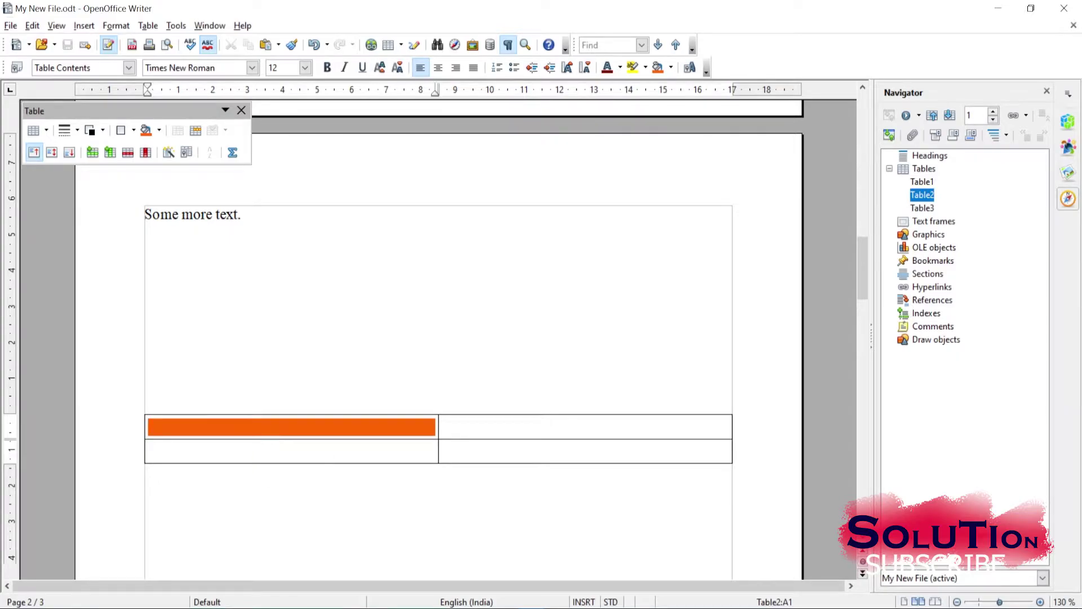
key(Down)
key(Return)
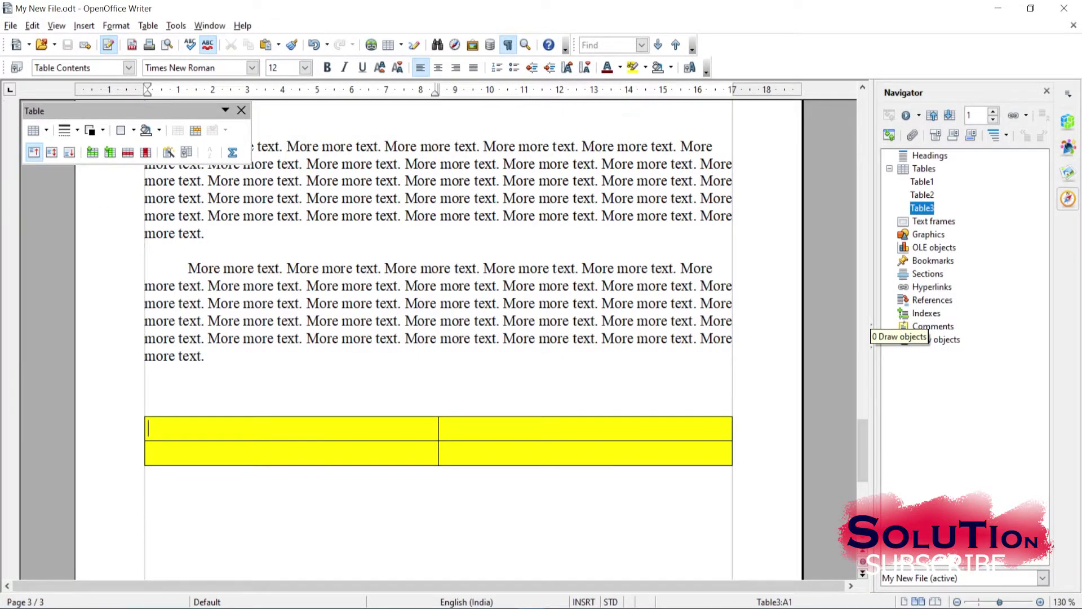
mouse_move(862, 450)
mouse_down()
mouse_move(862, 402)
mouse_move(863, 437)
mouse_up()
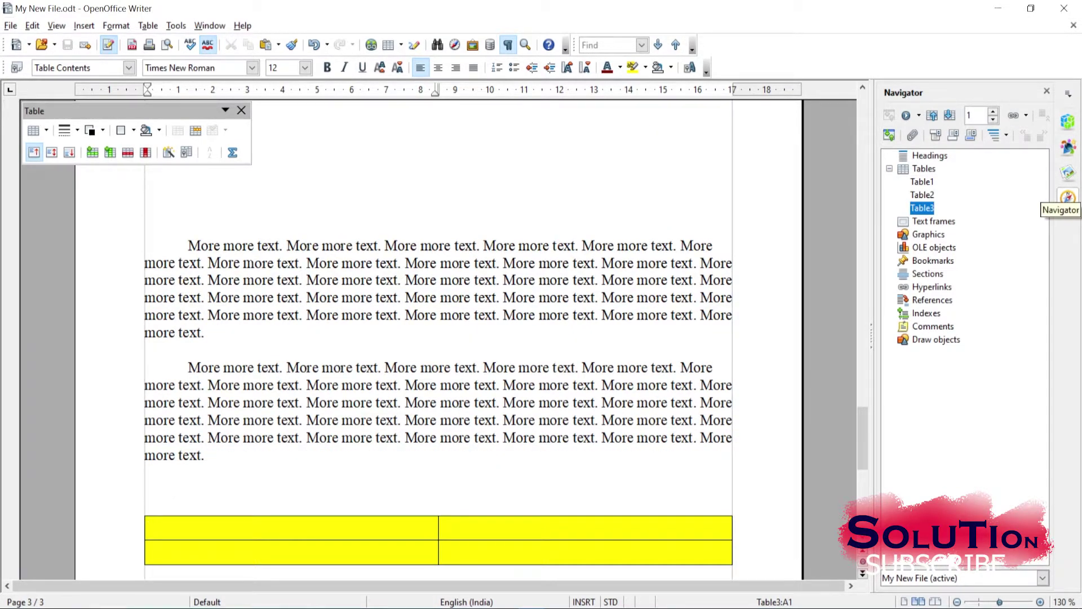
key(ctrl+End)
scroll(438, 338, up, 15)
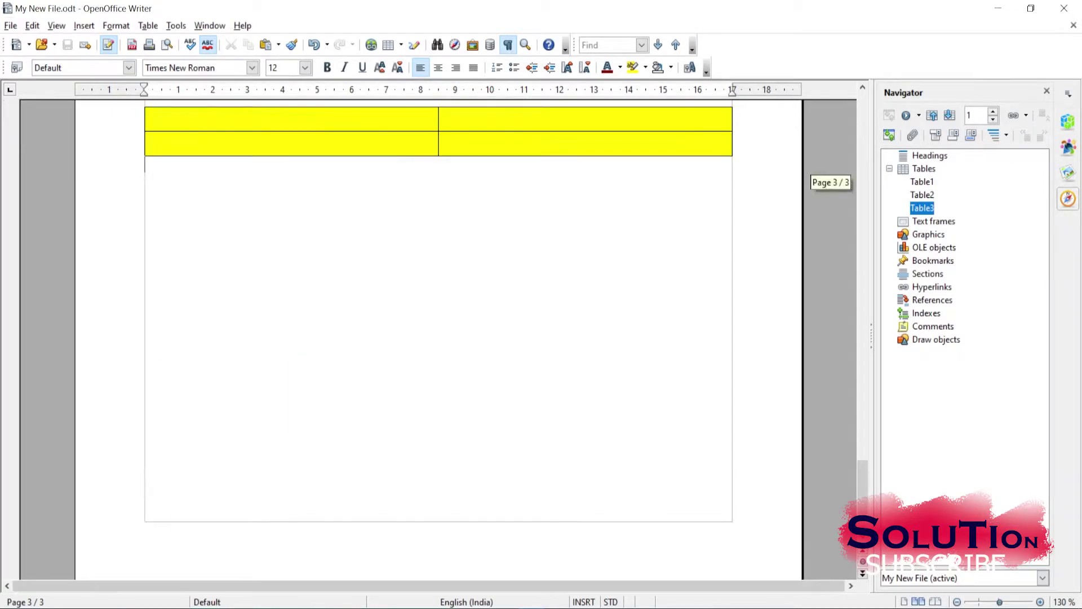
scroll(438, 338, up, 1)
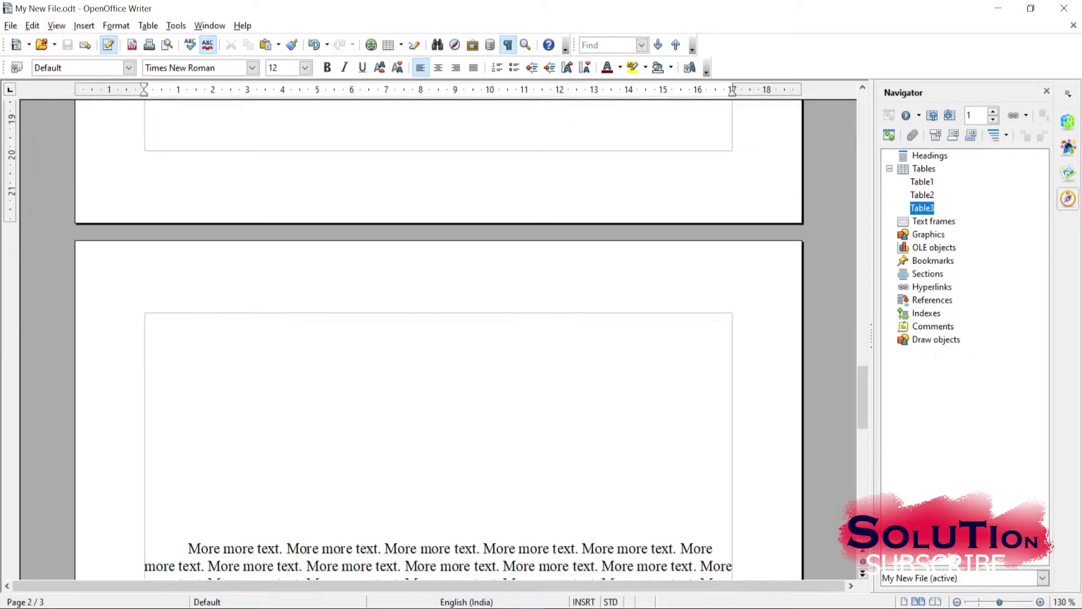
Open the program options and view the User Data settings under OpenOffice.
key(alt+t)
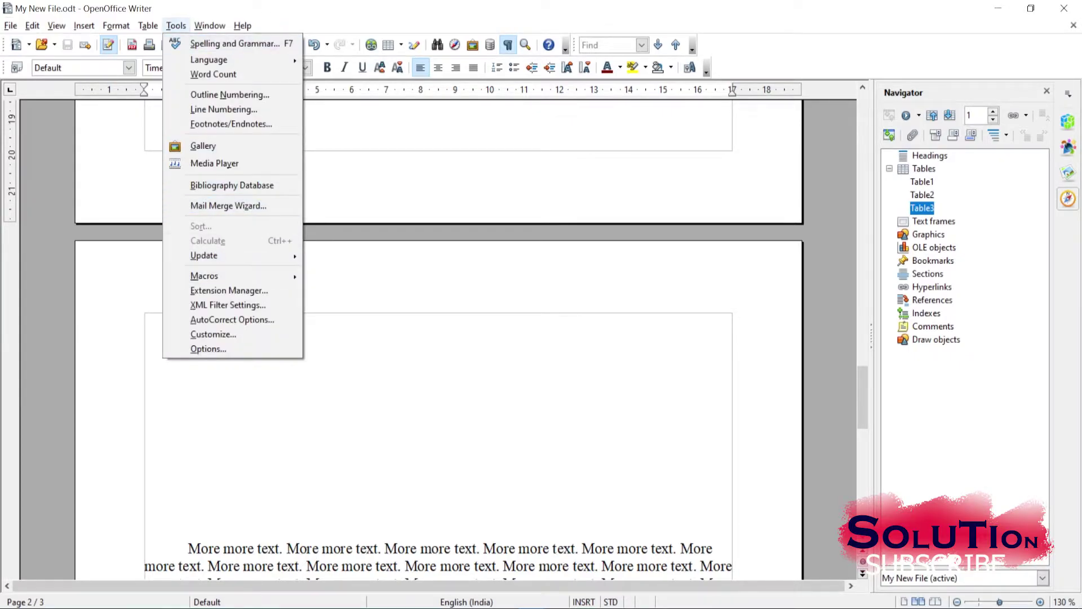
click(208, 348)
click(256, 287)
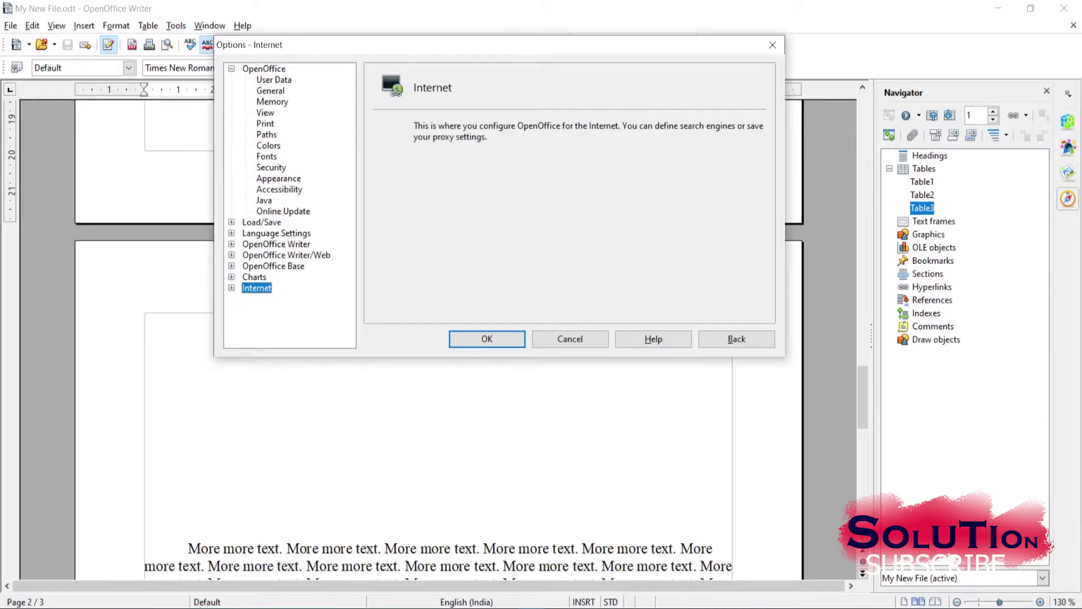
click(263, 68)
click(274, 79)
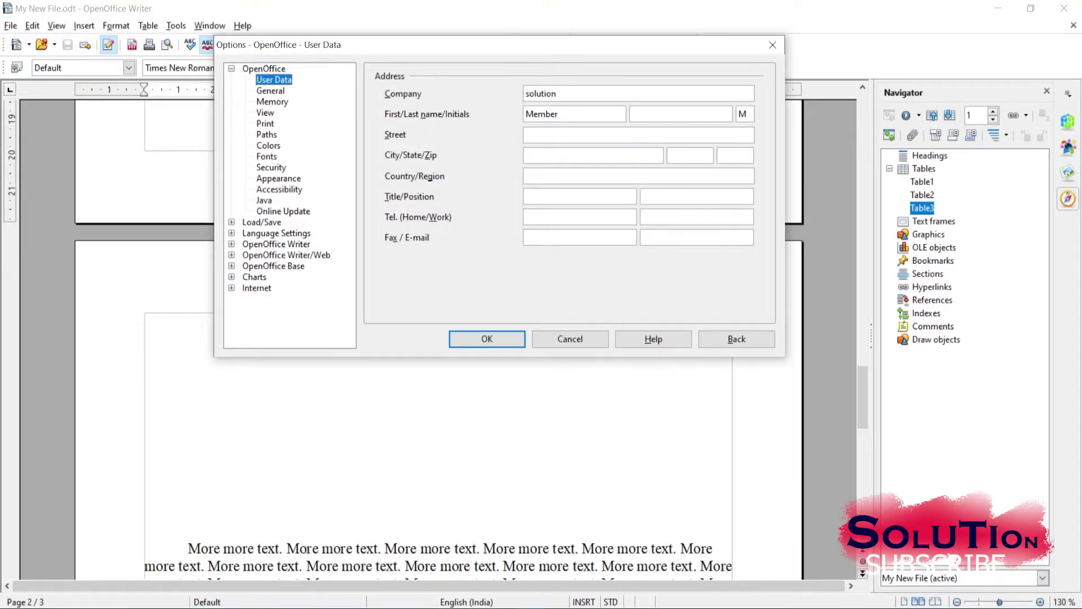
Expand the OpenOffice Writer options category and view its General settings.
click(276, 244)
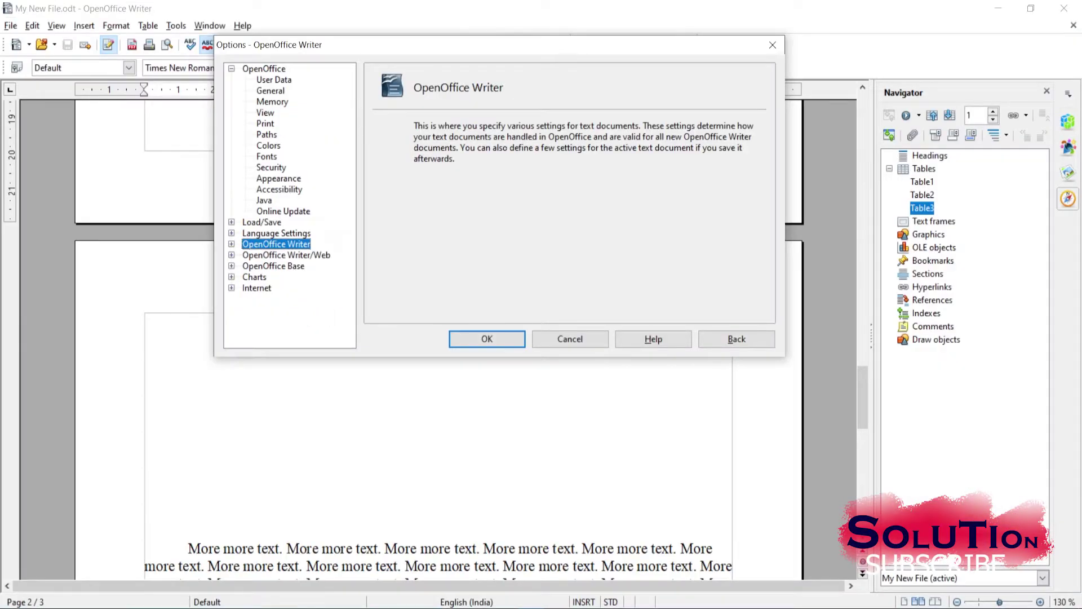
key(Right)
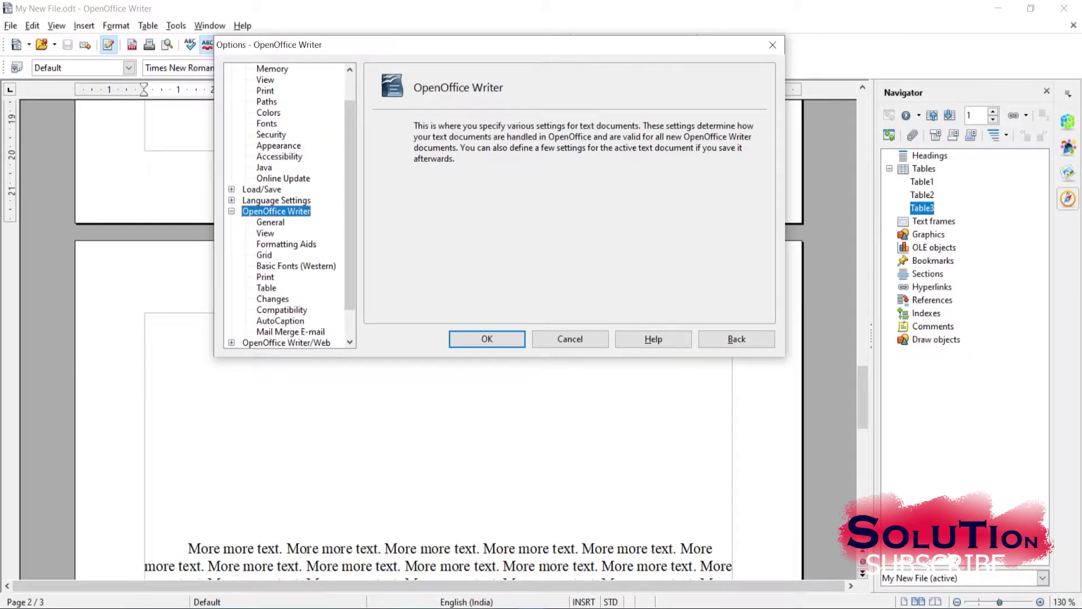
click(270, 222)
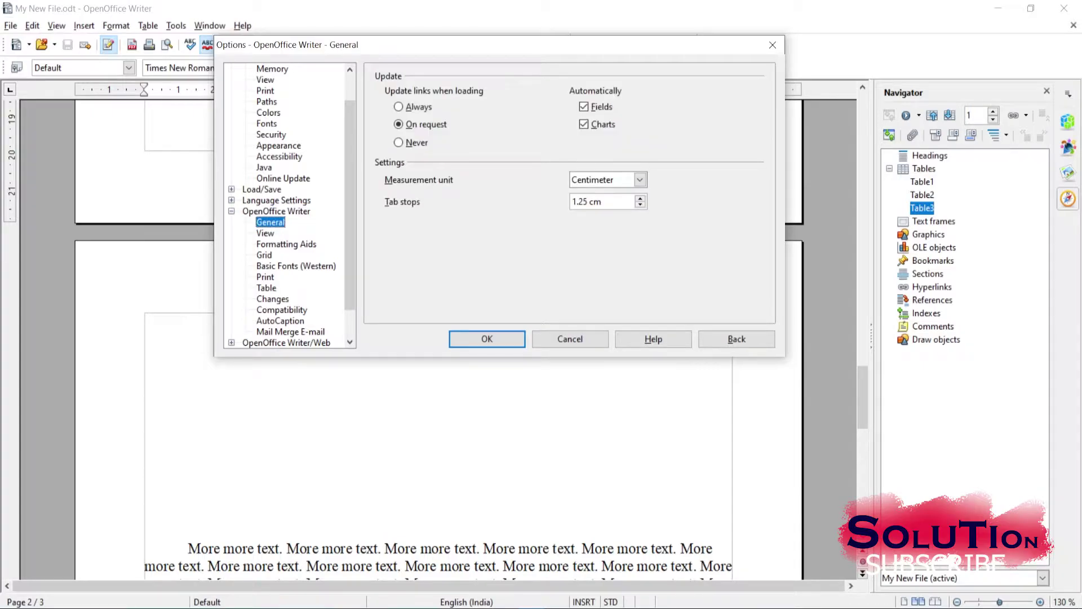
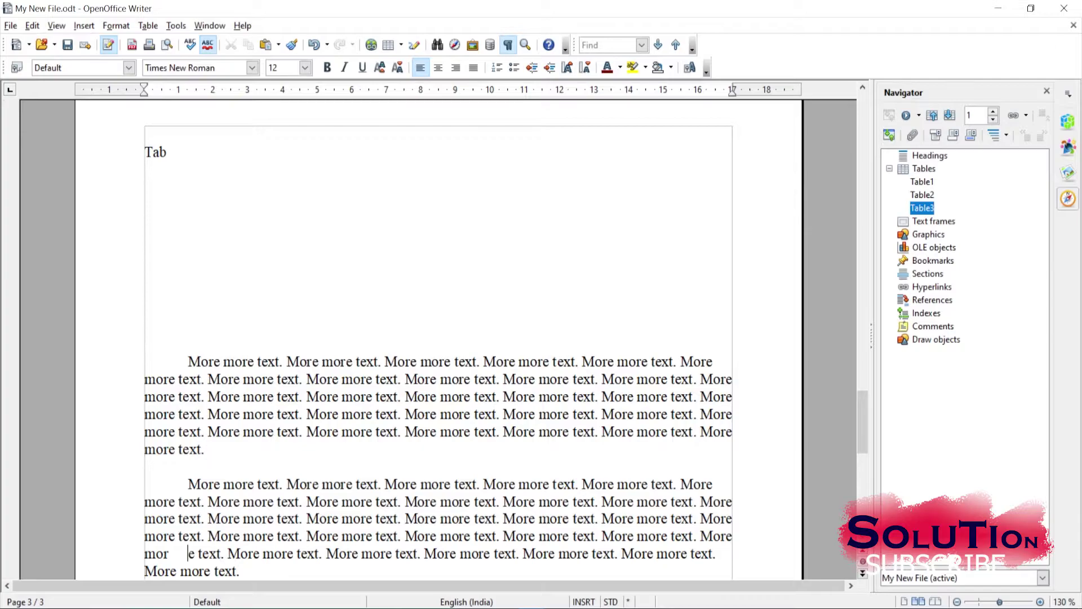
Add three more tab-separated "Tab" words after the existing one on the line at the start of page 3.
key(Tab)
text(Tab)
key(Tab)
text(Tab)
key(Tab)
text(Tab)
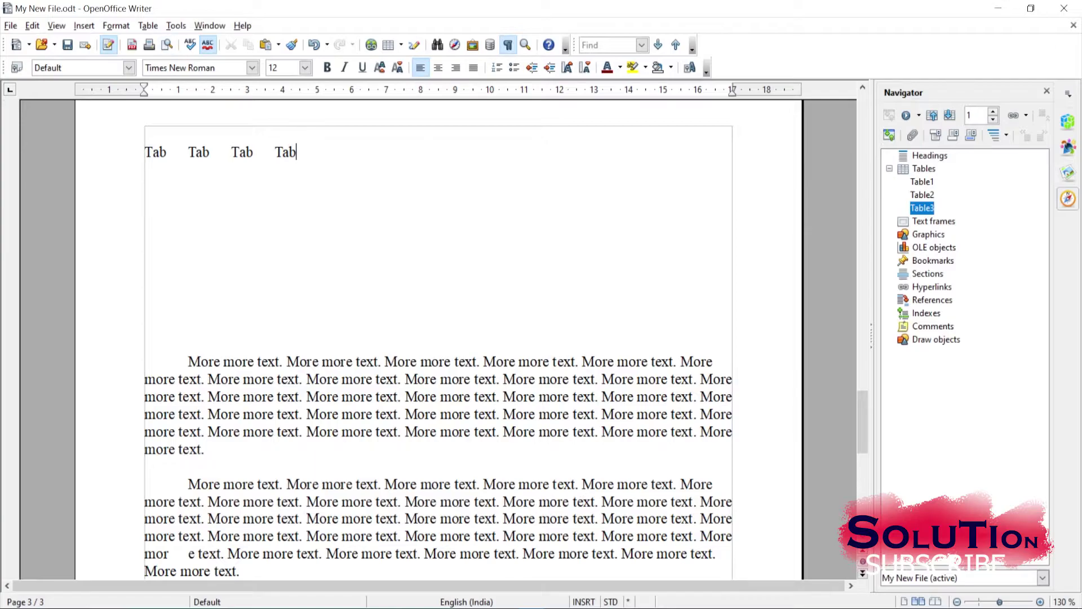
Open Writer's General options and view the available measurement units without changing the selection.
key(alt+t)
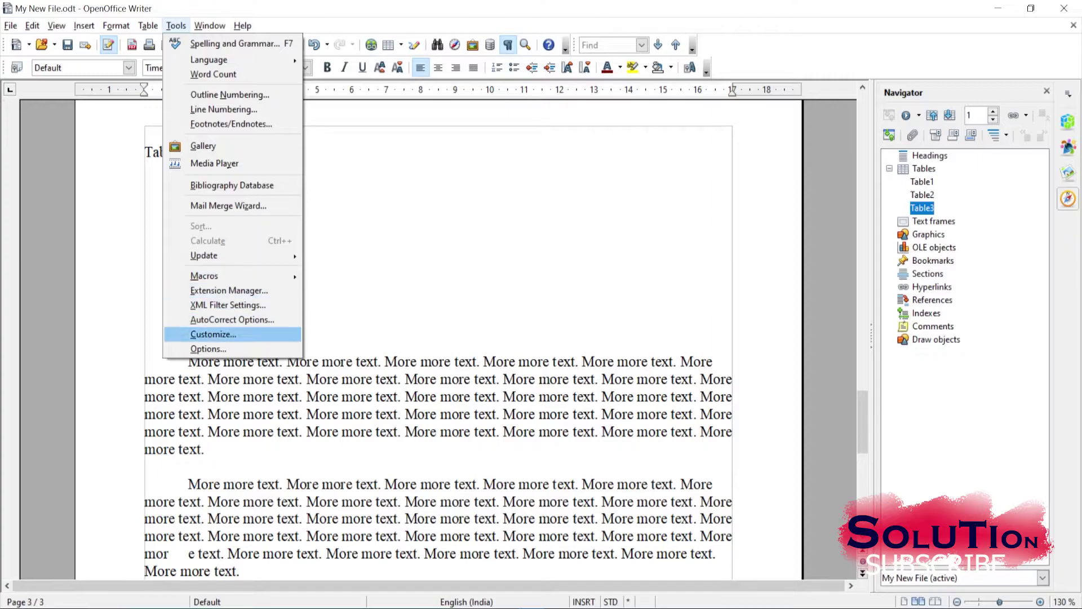
key(Return)
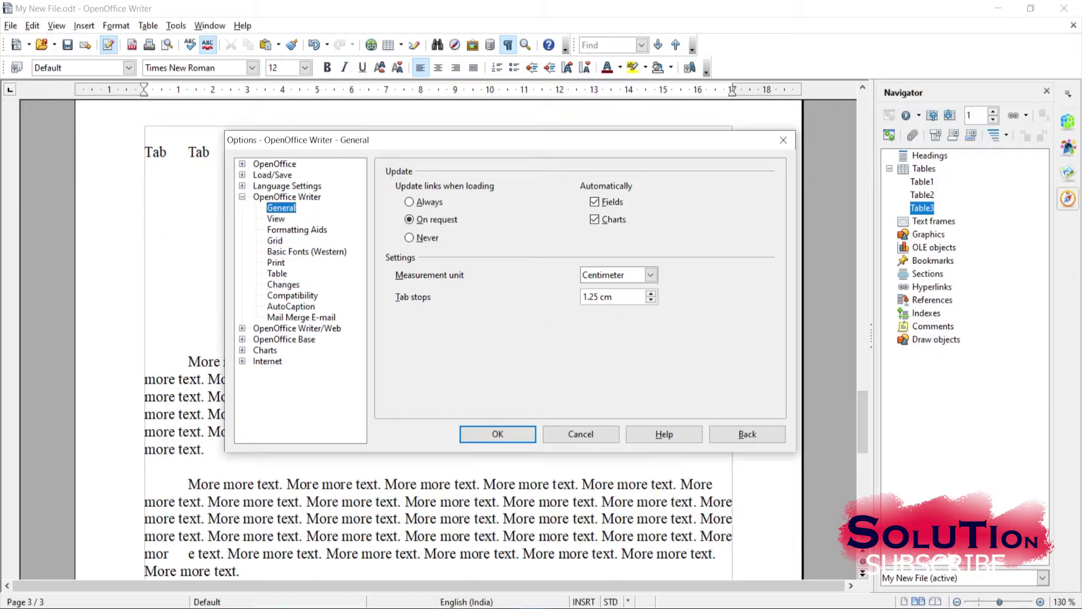
click(651, 274)
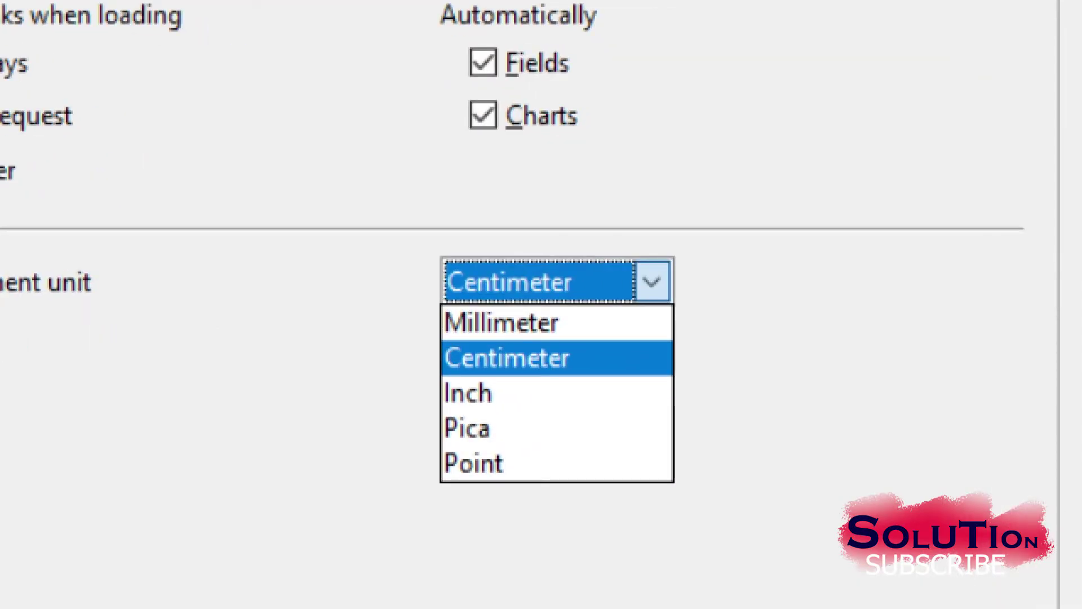
key(Escape)
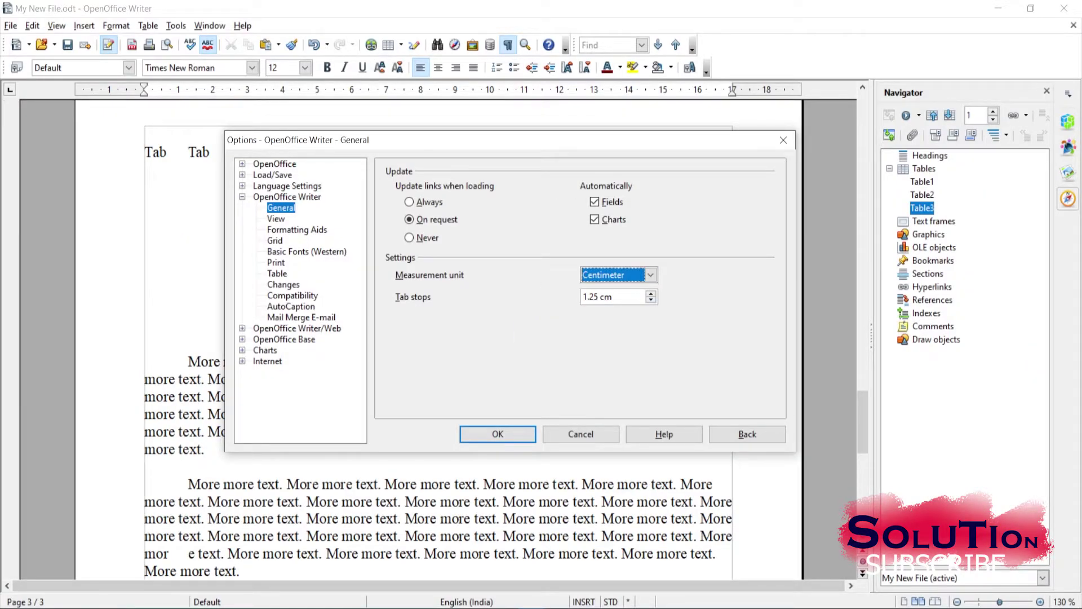
Set the default tab stops to 2.45 cm in Writer's General options and apply the change.
key(Tab)
key(Up)
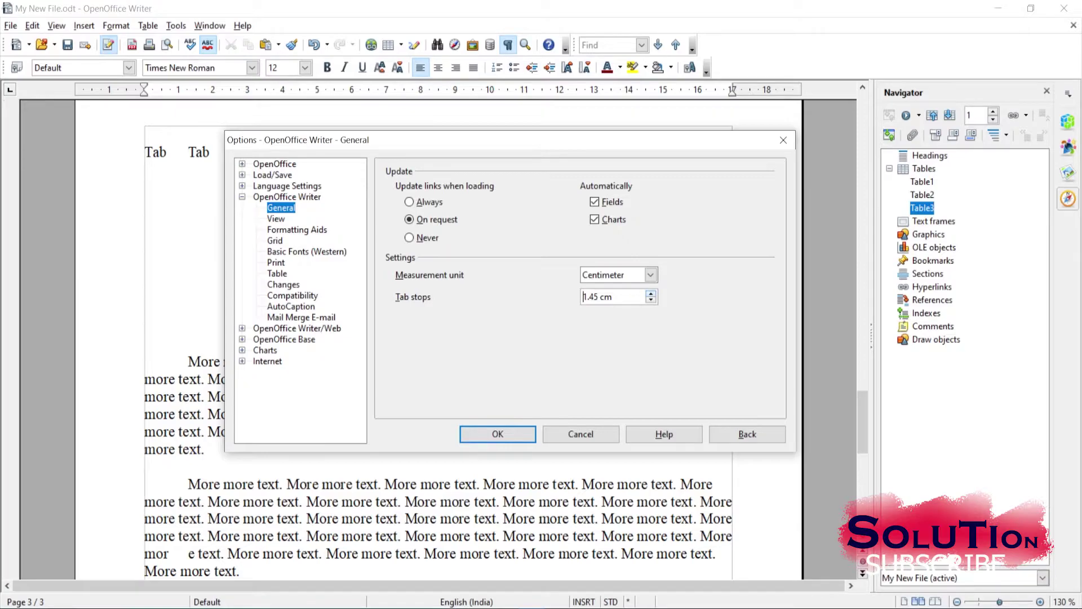
key(Up)
key(Up)
key(Up)
key(Up)
key(Up)
key(Up)
key(Up)
click(497, 434)
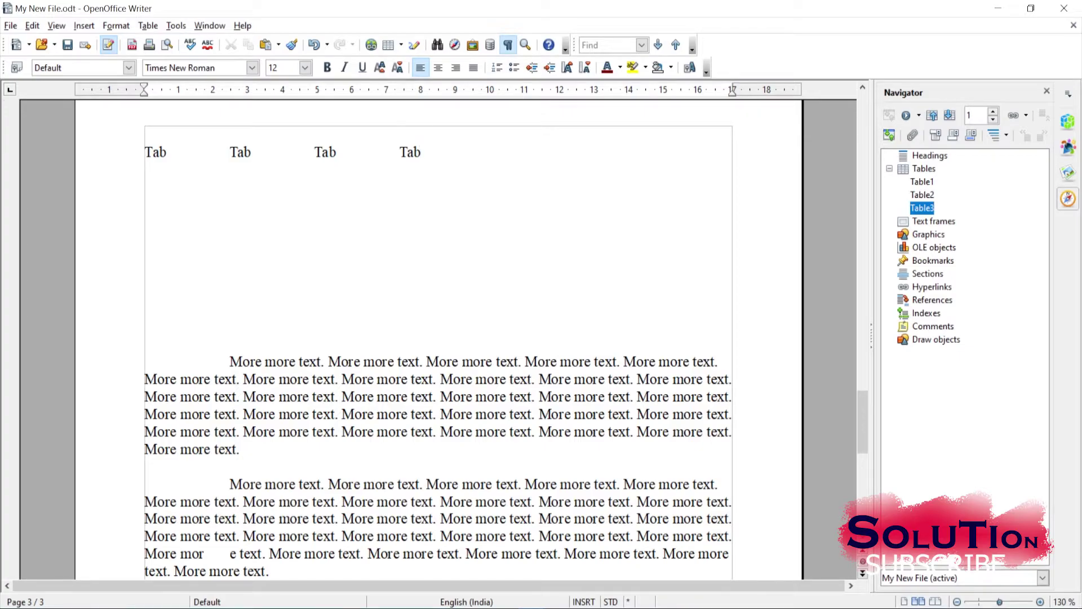
Turn off the Ruler display in Writer's View options and apply it to the document.
click(175, 25)
click(208, 348)
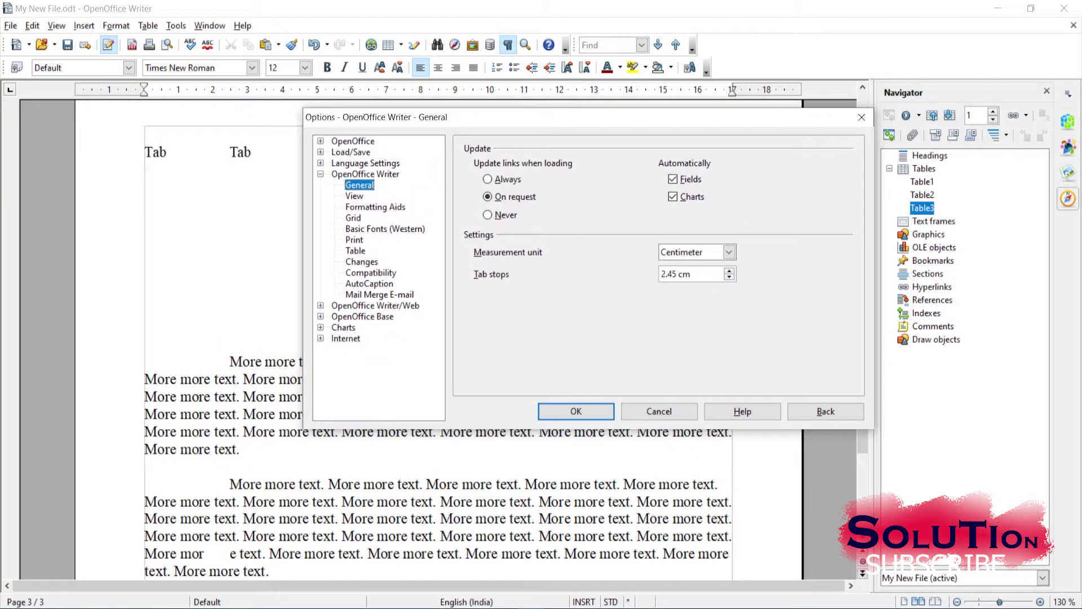
click(353, 196)
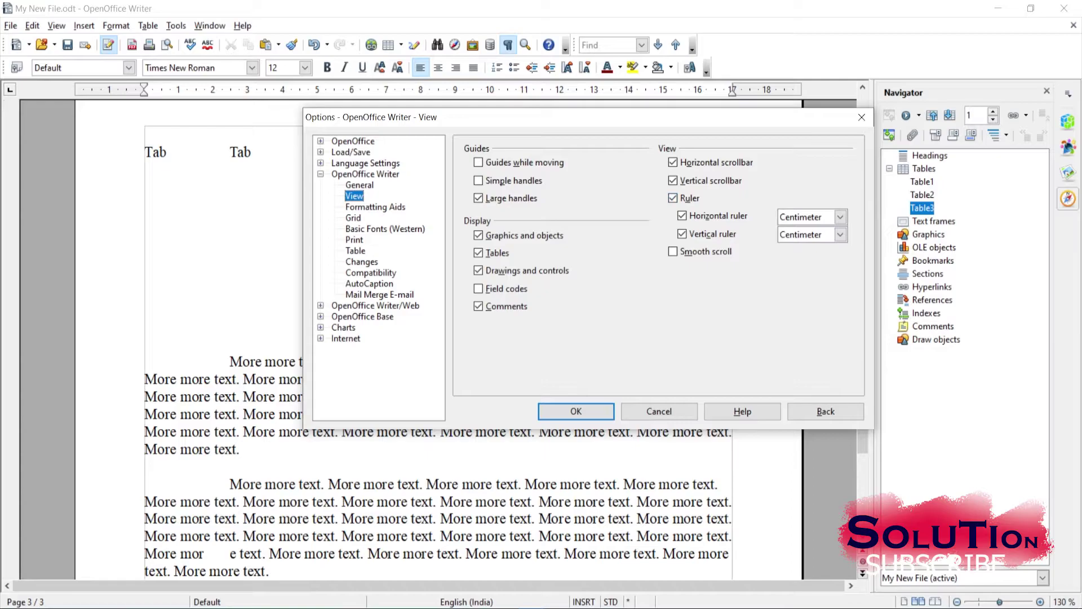
click(673, 198)
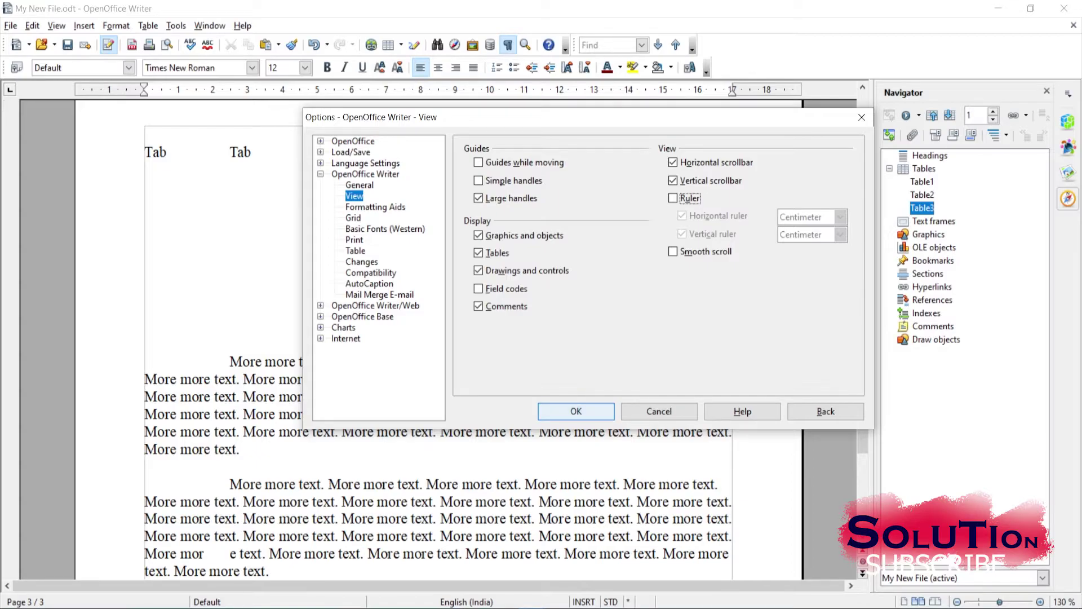
click(576, 411)
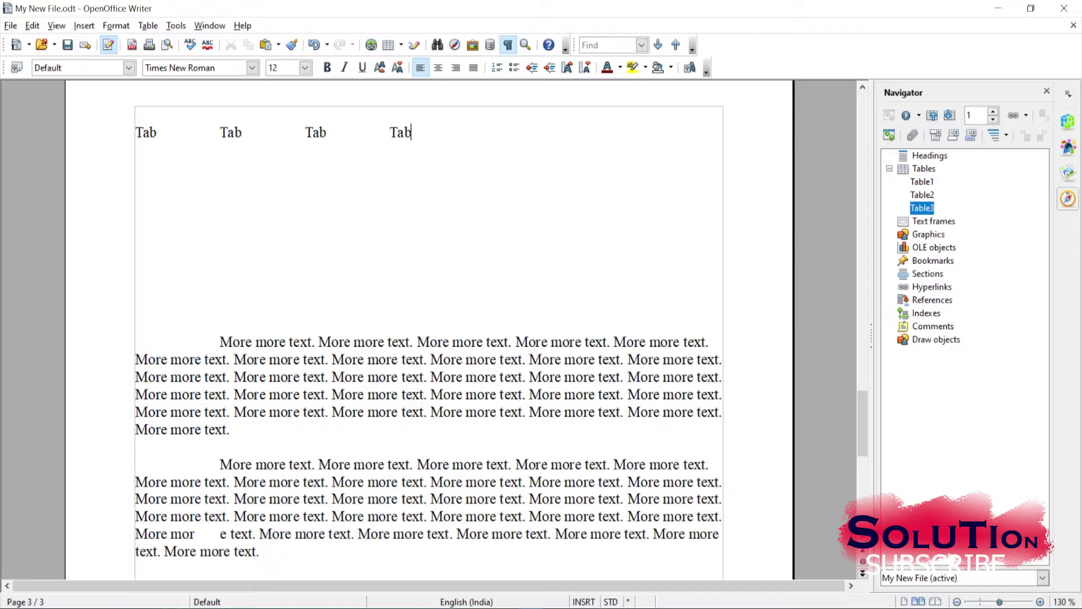
Turn the Ruler display back on in Writer's View options and apply it.
click(176, 26)
click(208, 348)
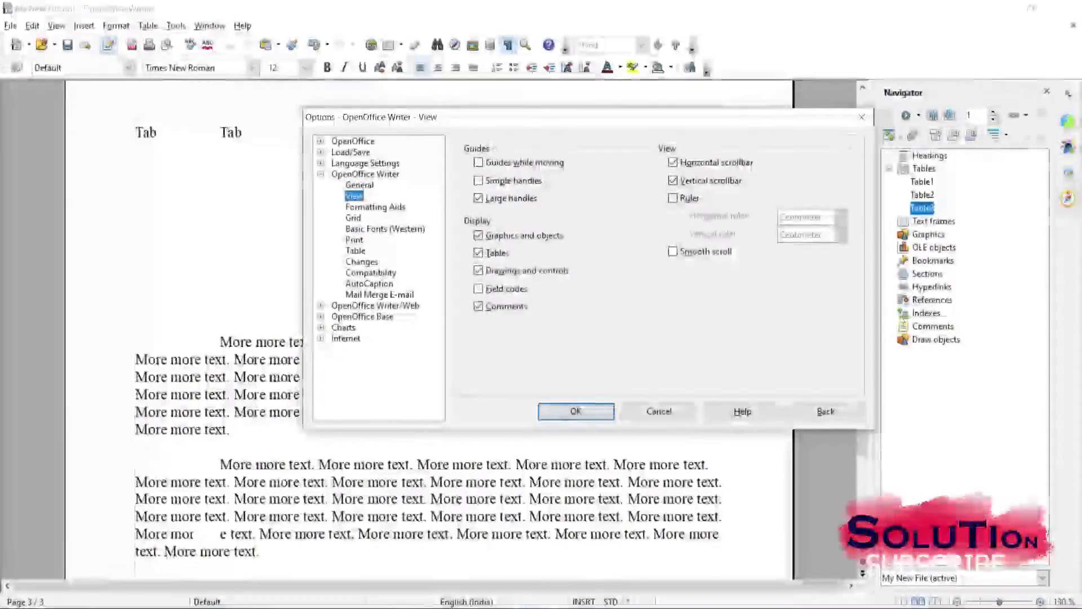
key(alt+r)
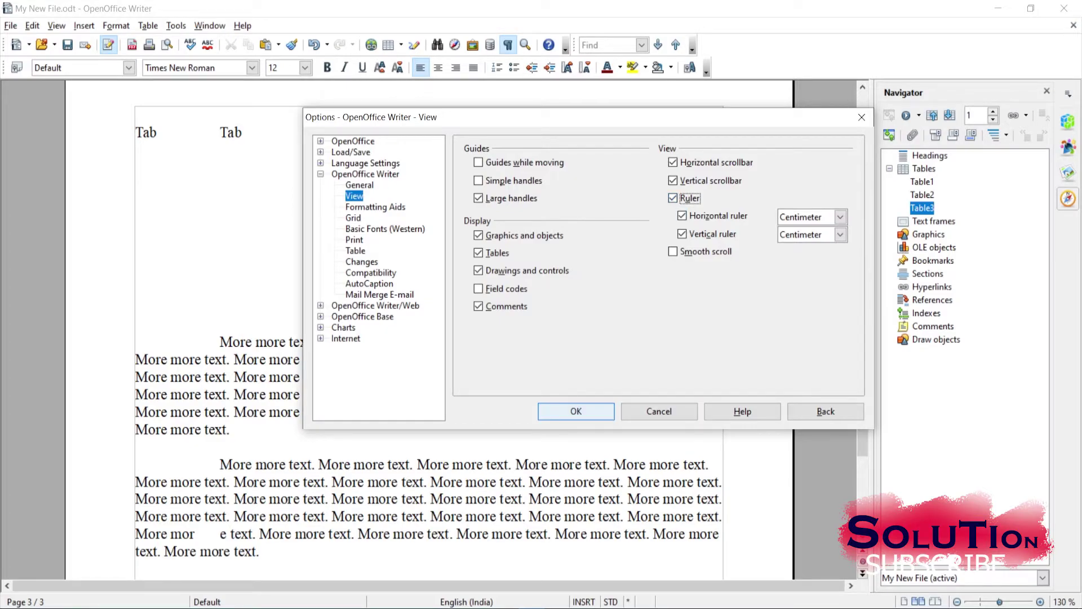
key(Return)
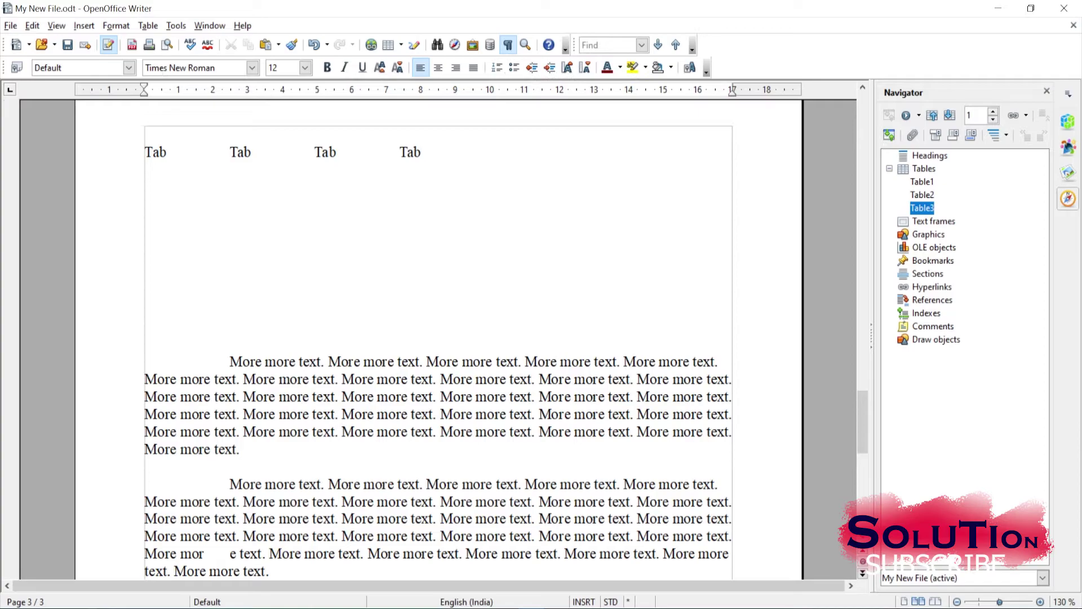
Enable the display of paragraph ends in Writer's Formatting Aids options and check the marks in the document.
key(alt+t)
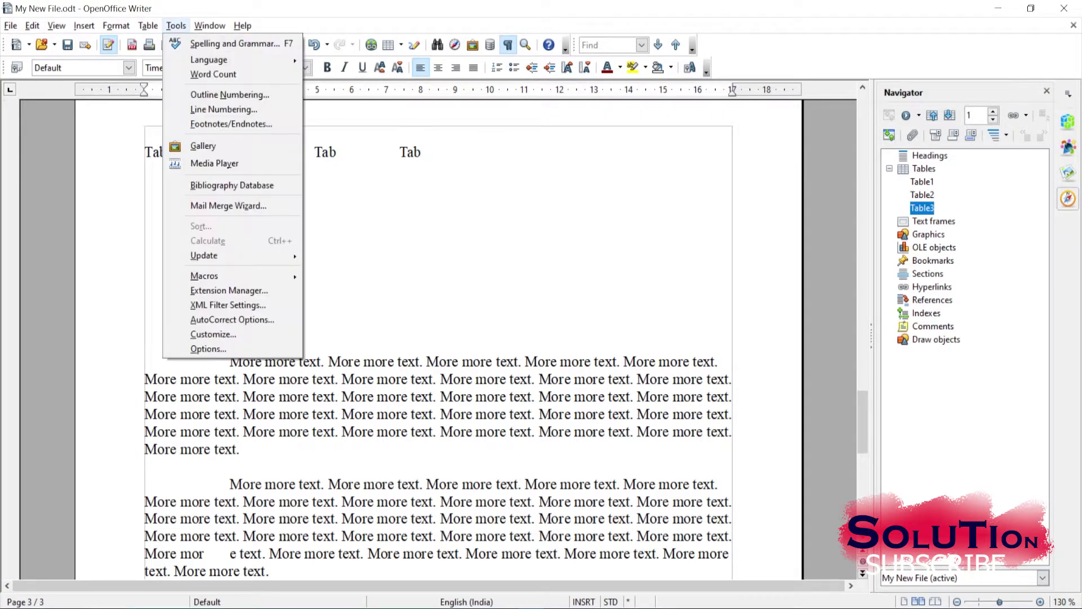
click(208, 348)
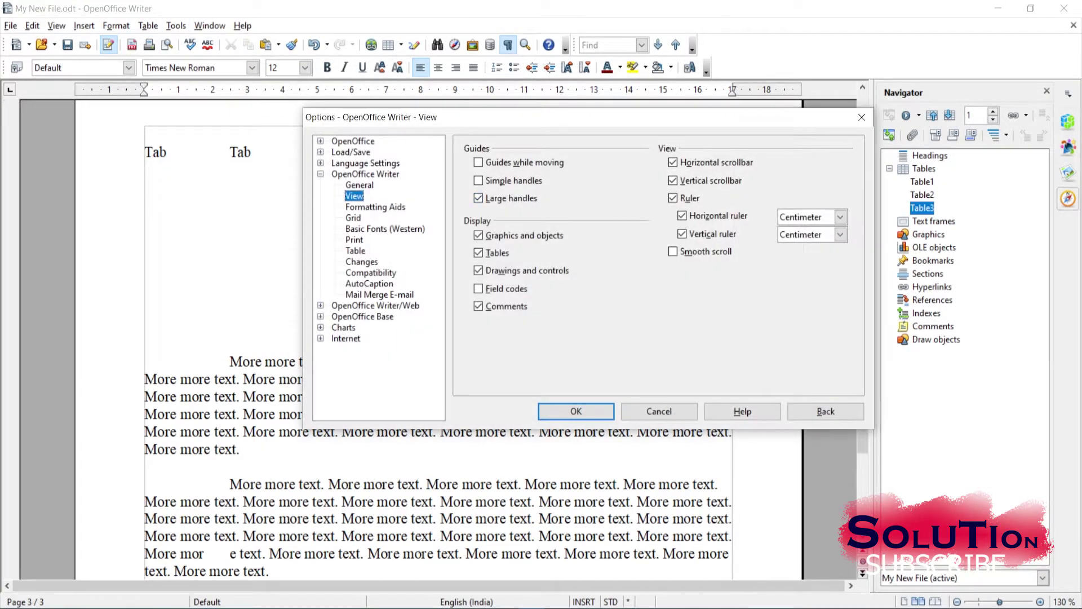
click(375, 207)
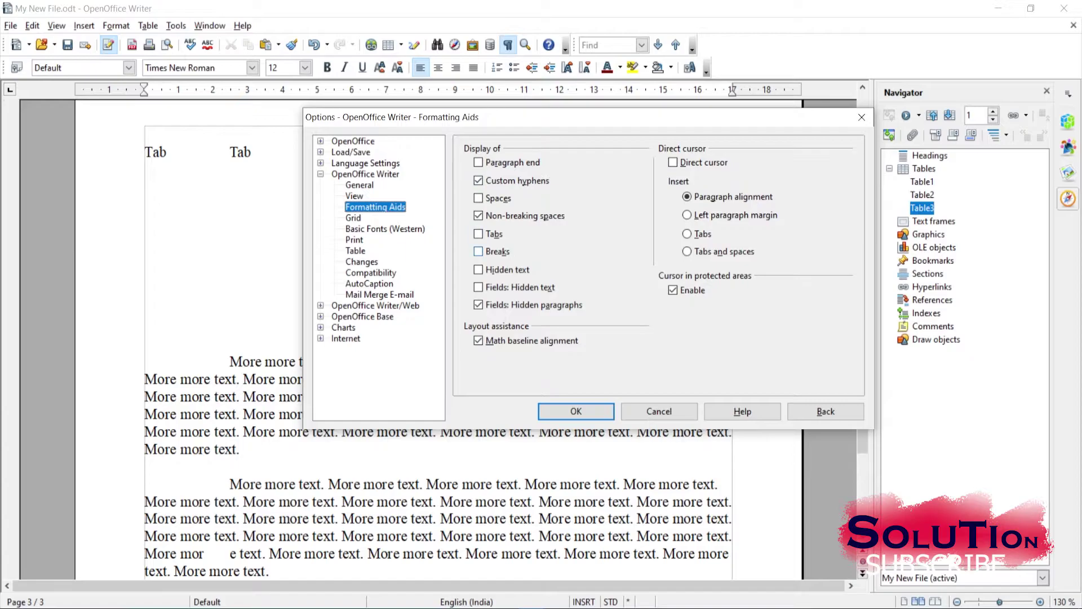
click(478, 251)
click(479, 162)
click(575, 411)
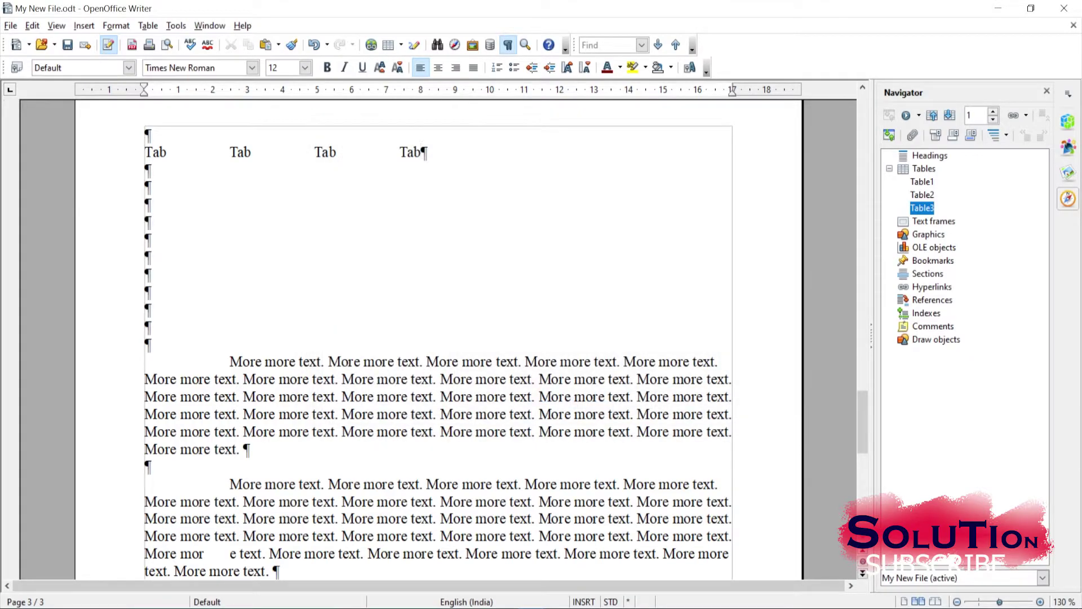
scroll(438, 324, down, 1)
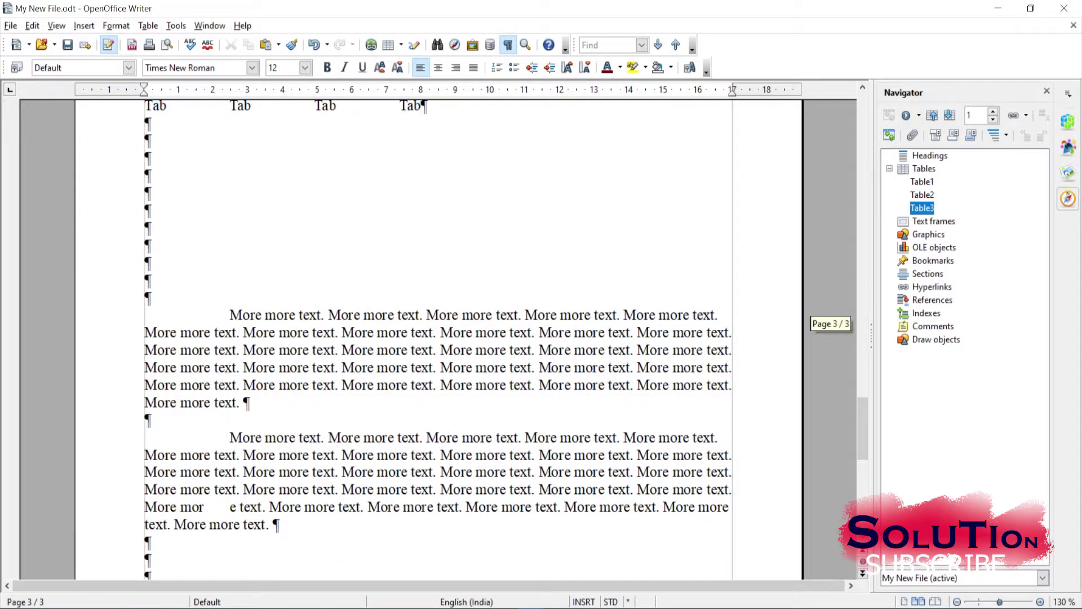
drag(863, 428, 862, 403)
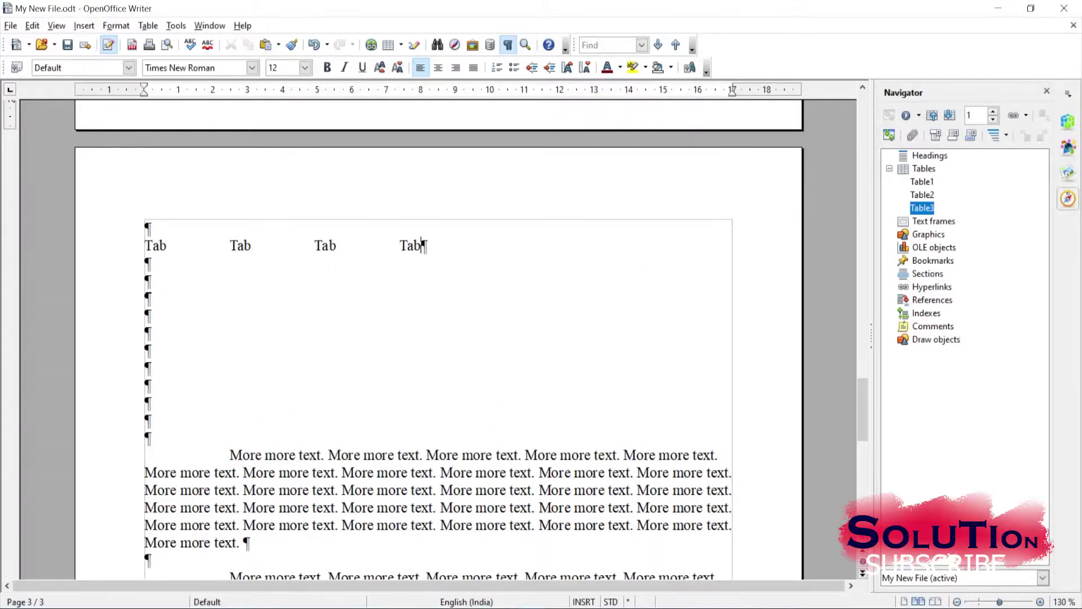
Reopen the Formatting Aids options and disable the display of paragraph ends.
click(176, 25)
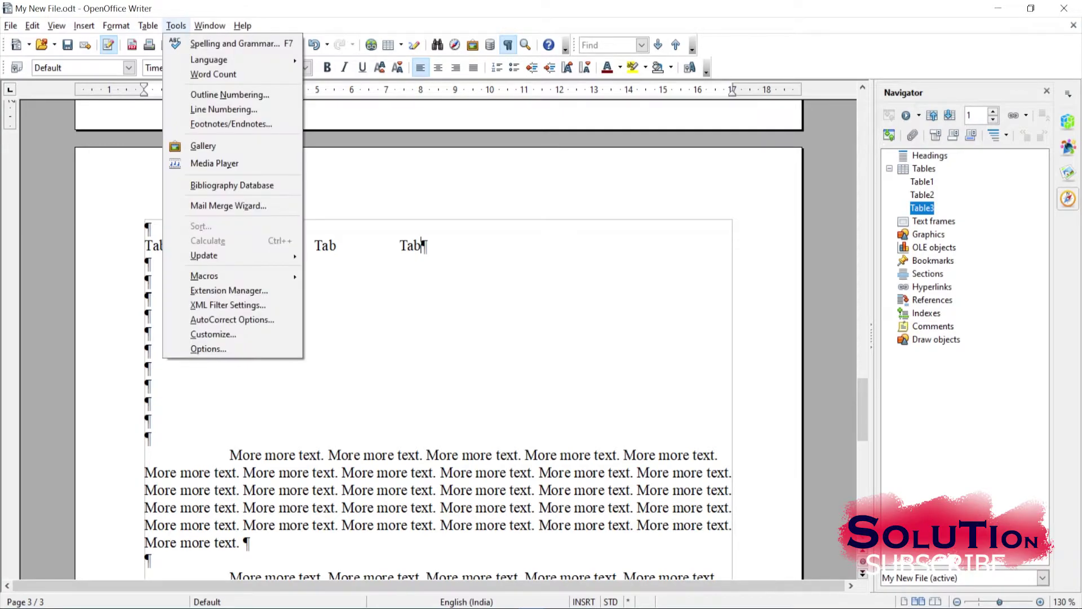
click(214, 347)
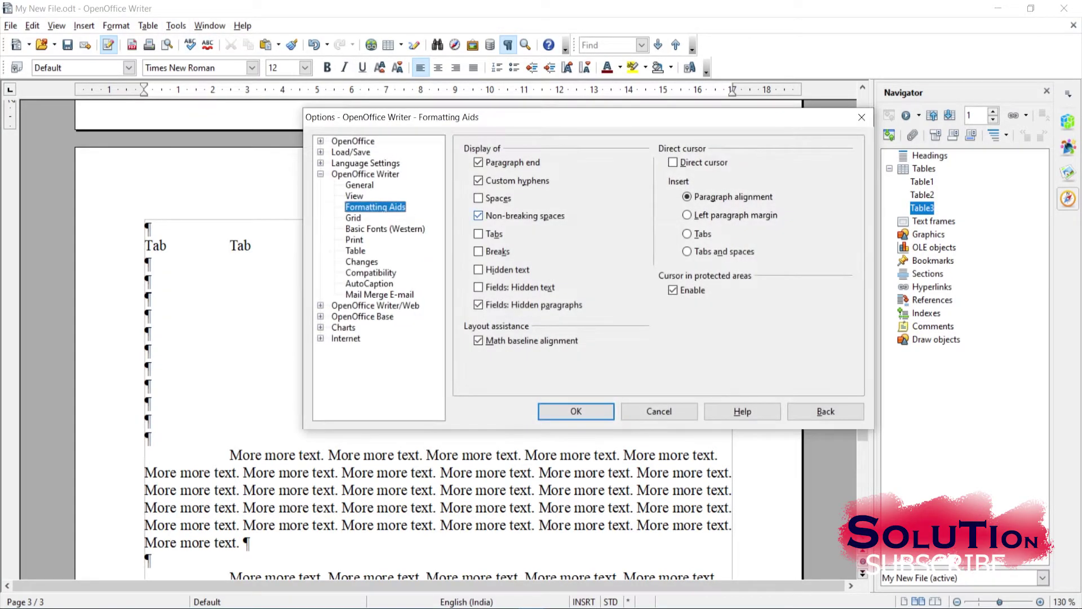
click(478, 162)
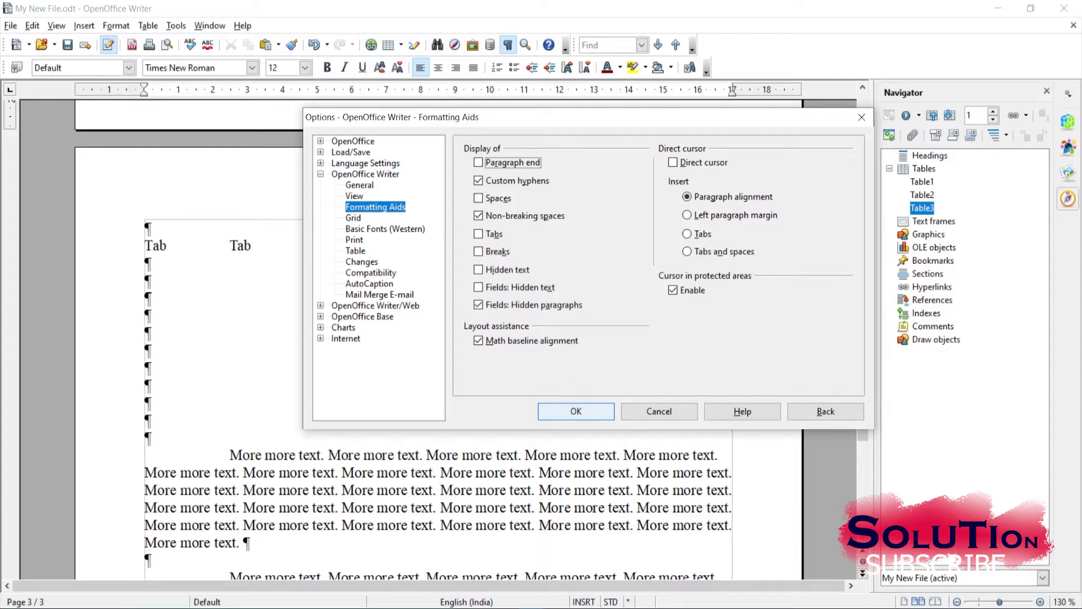
Disable Snap to grid in Writer's Grid options and apply the option changes.
click(353, 218)
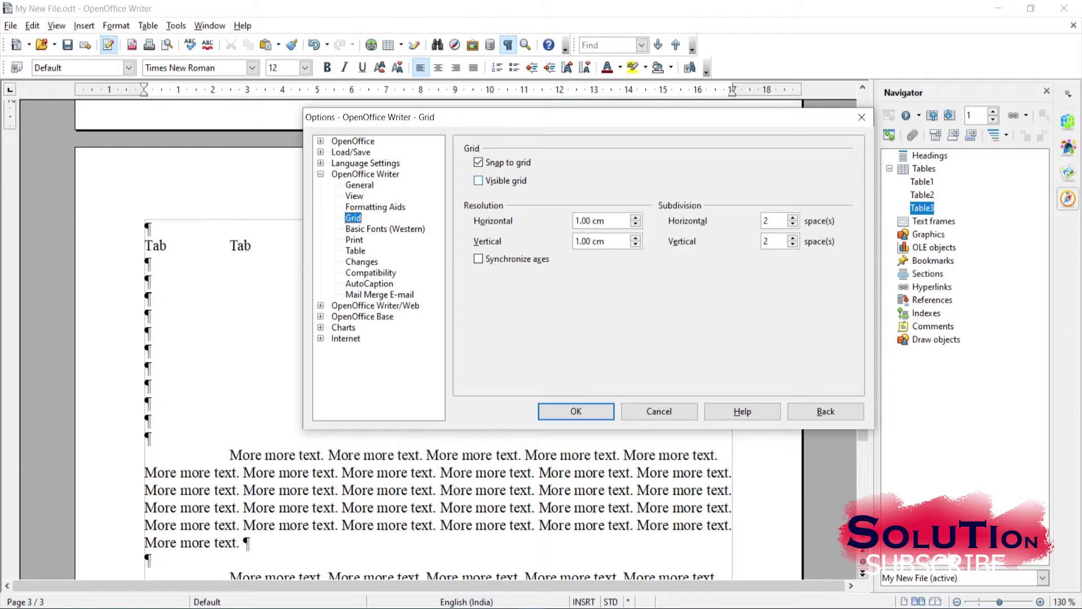
click(478, 162)
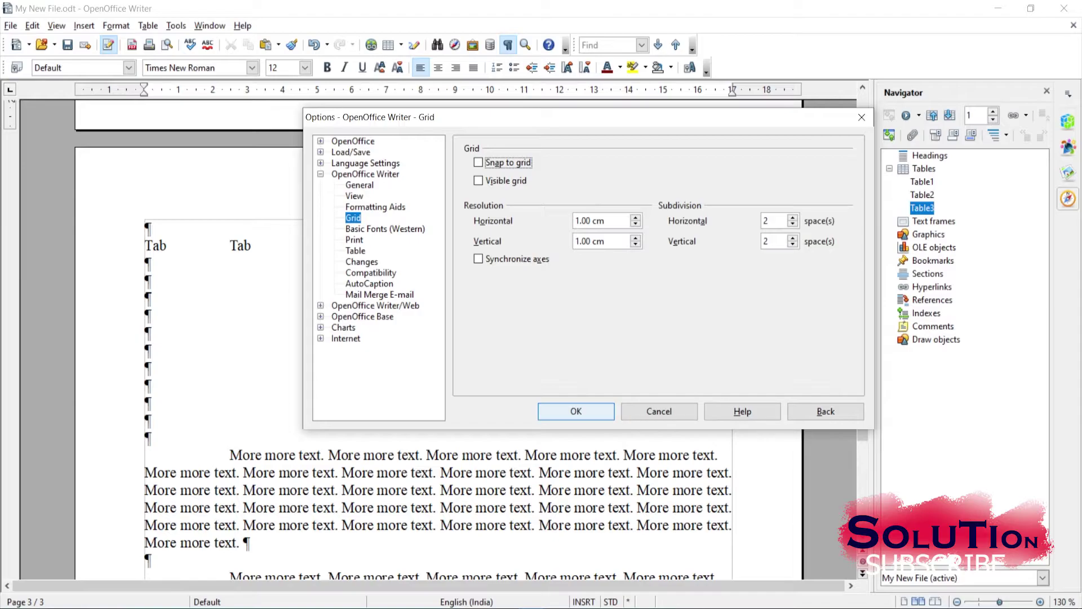
click(576, 411)
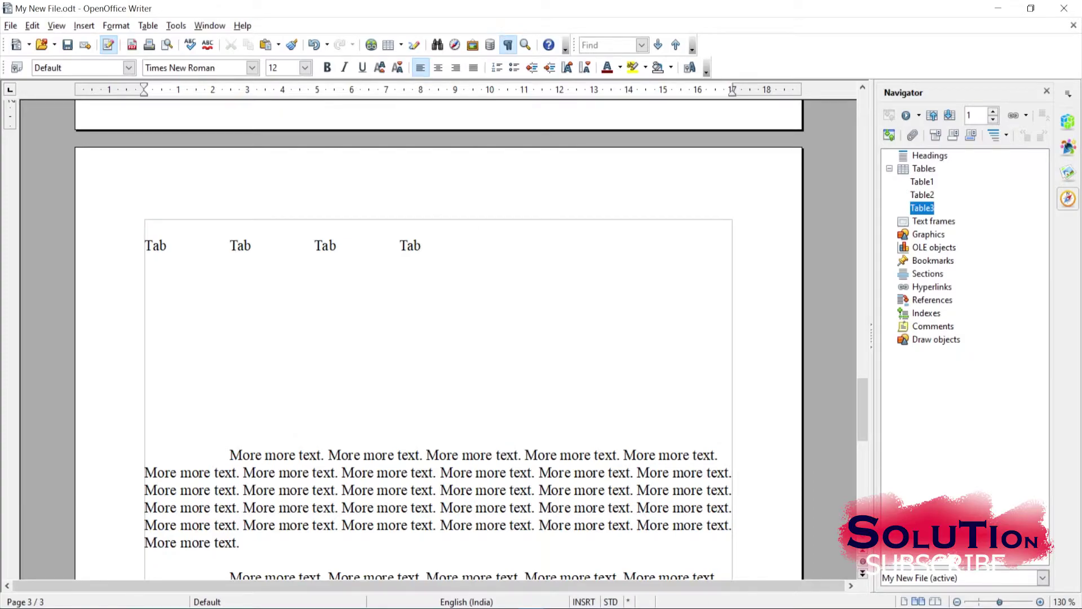
Select single words one after another in the first text paragraph on page 3, ending with "more" in its fourth line.
scroll(439, 338, down, 15)
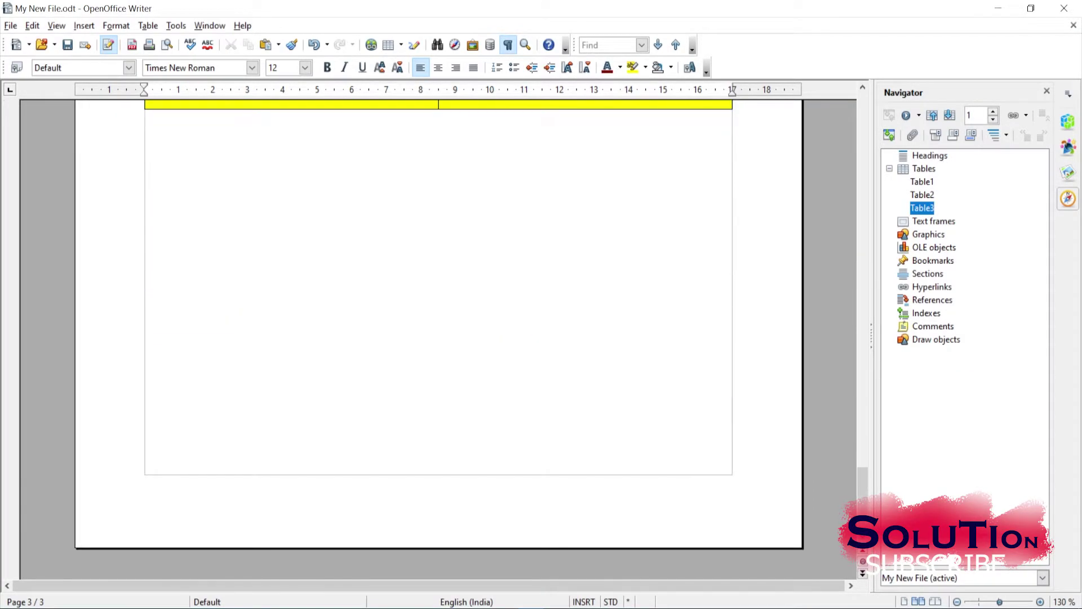
scroll(438, 254, up, 5)
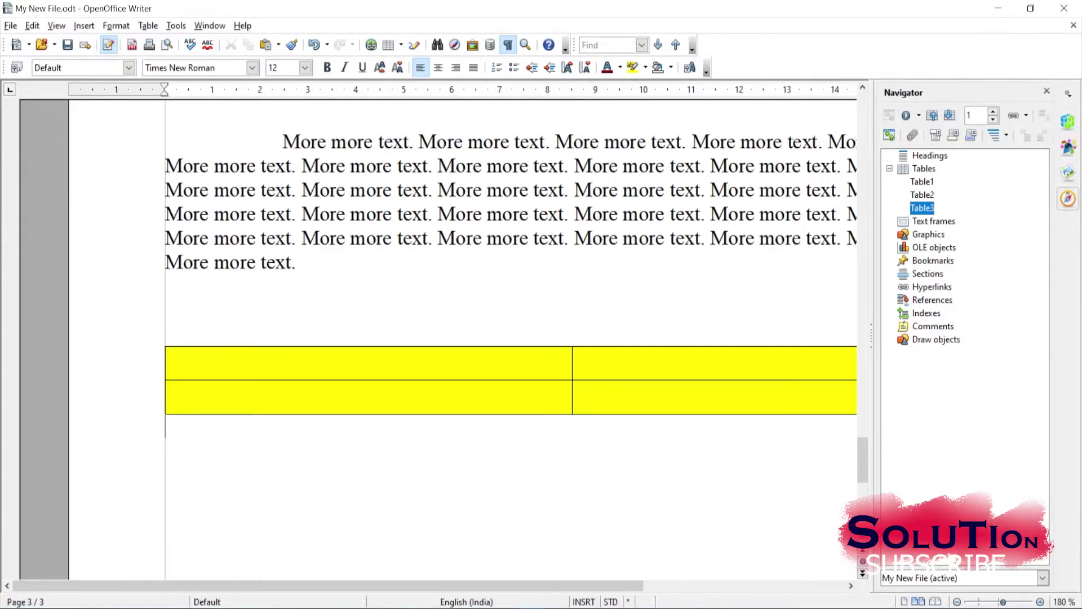
scroll(510, 339, up, 3)
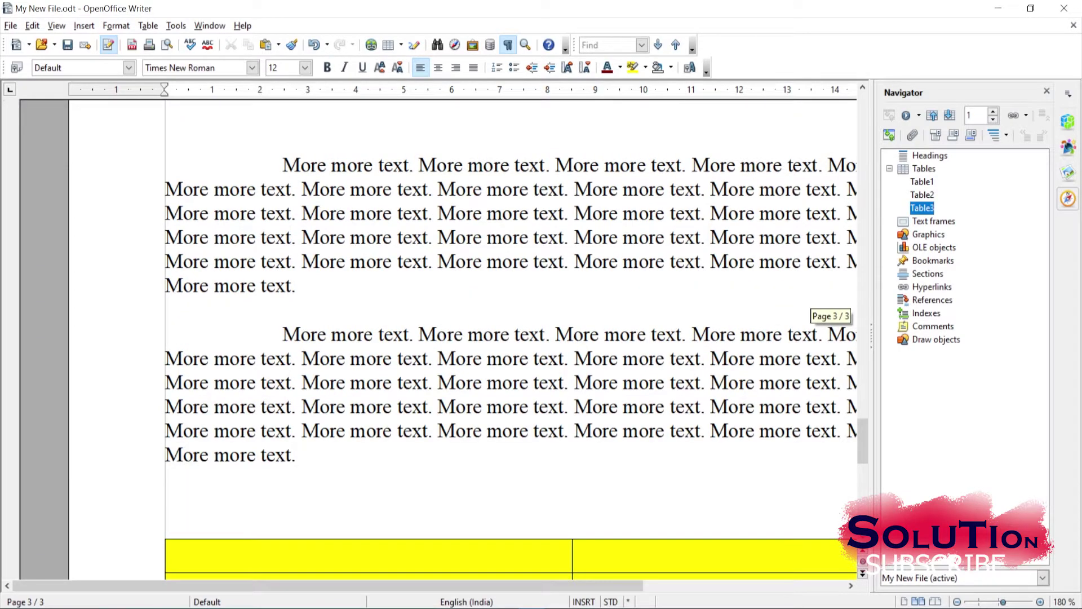
scroll(510, 338, up, 1)
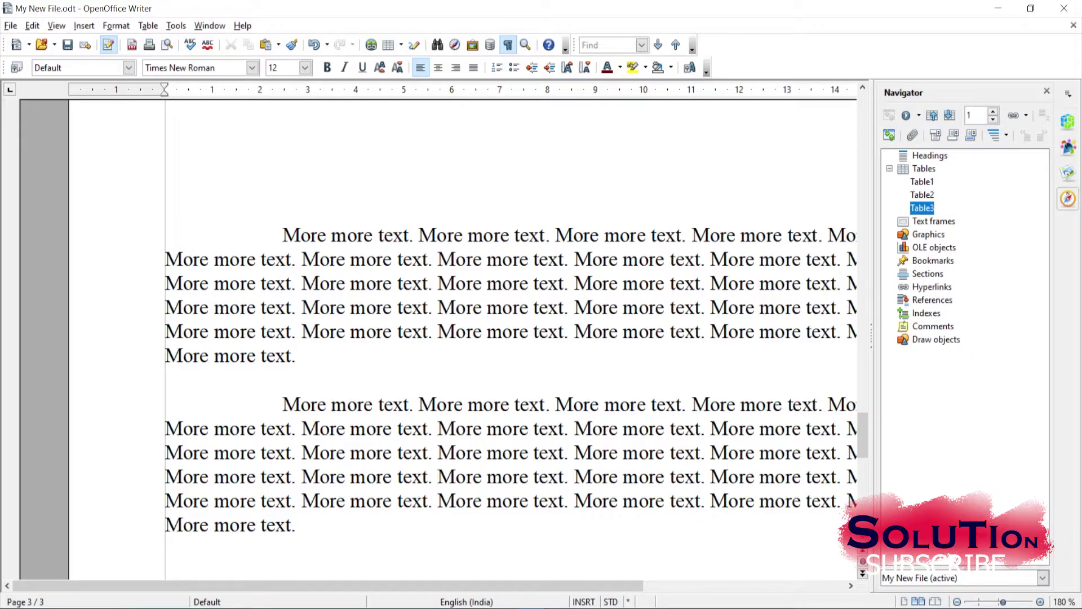
ctrl+scroll(510, 338, up, 5)
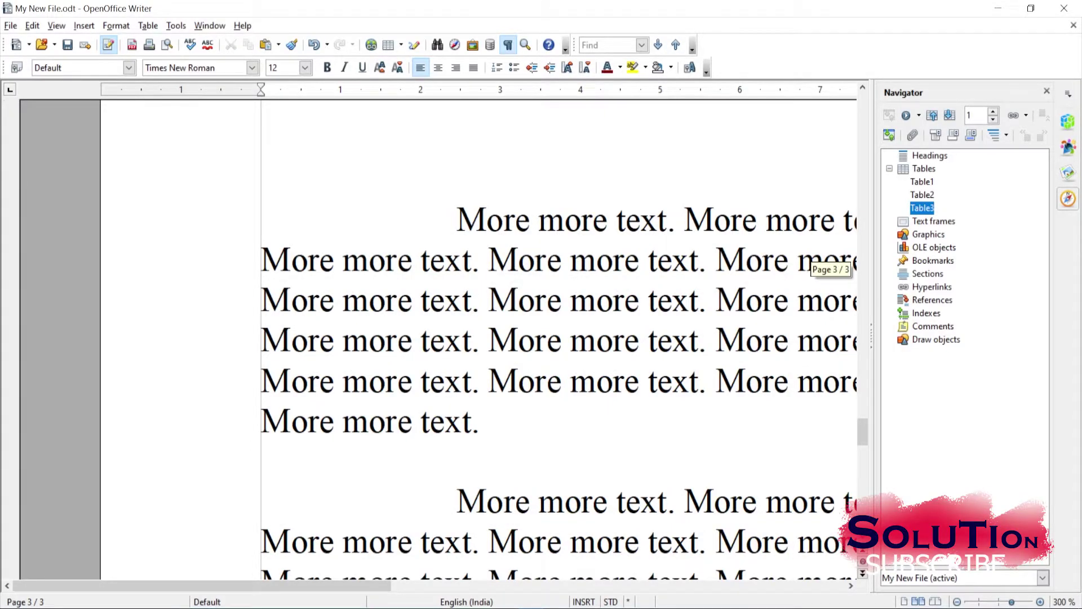
double_click(487, 218)
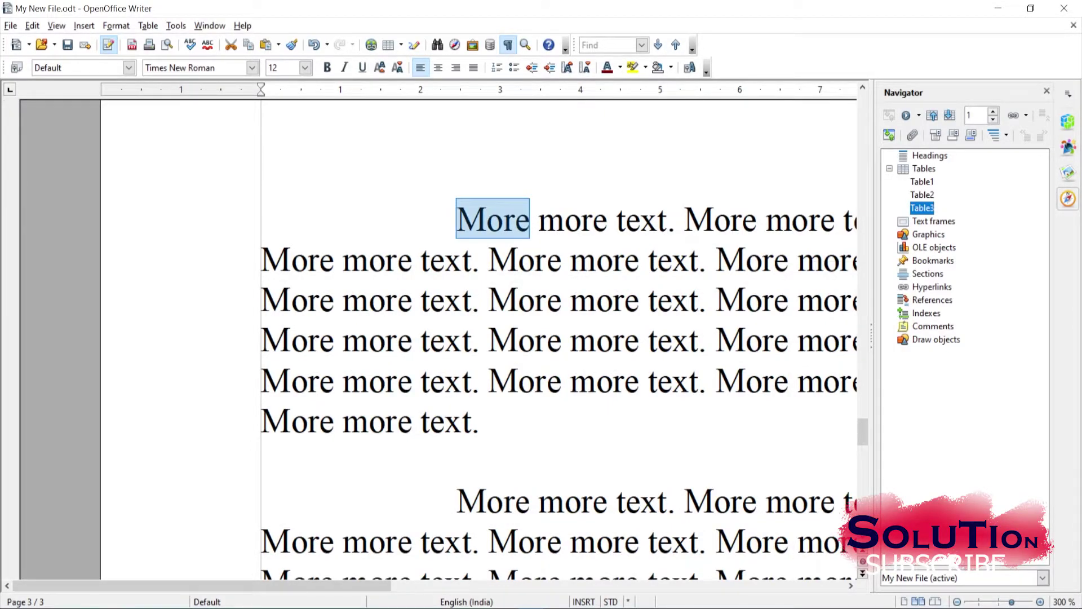
double_click(533, 259)
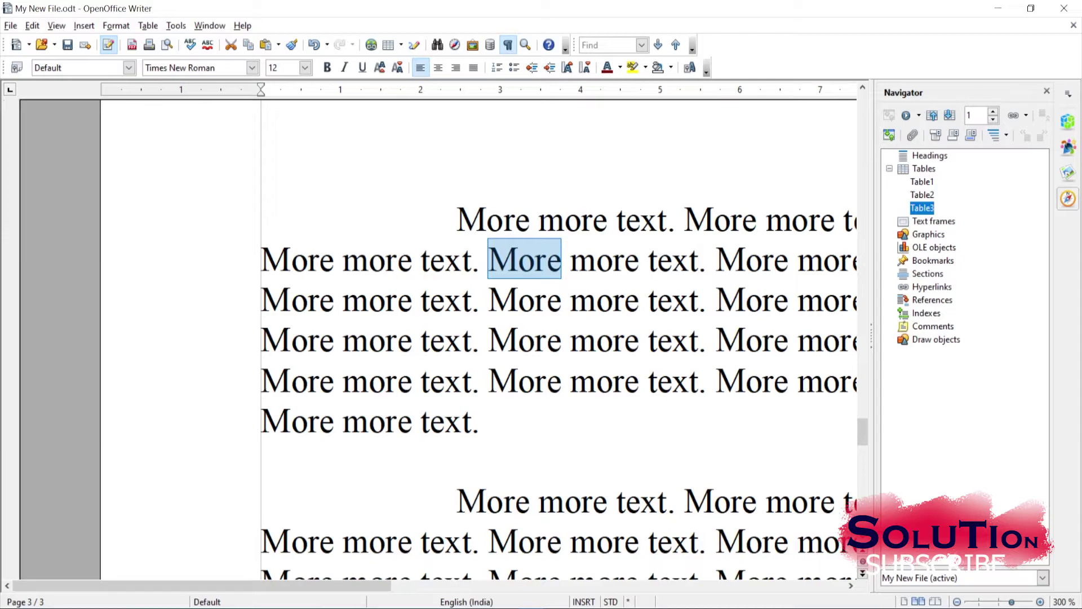
click(462, 339)
double_click(461, 338)
double_click(369, 338)
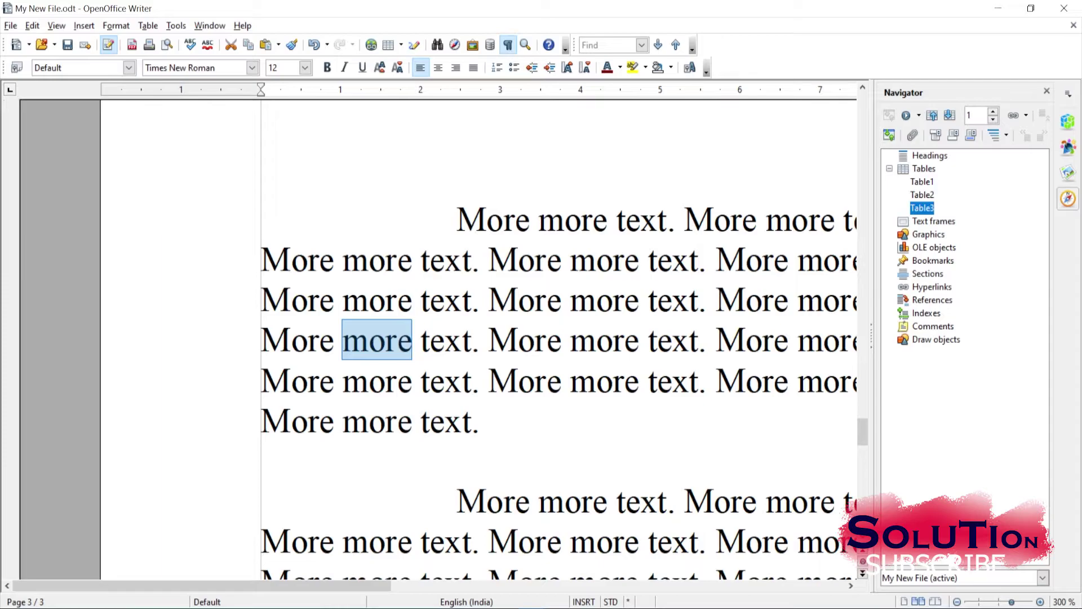
Select the opening sentence of the first text paragraph on page 3, and expand the selection to the whole paragraph.
triple_click(502, 220)
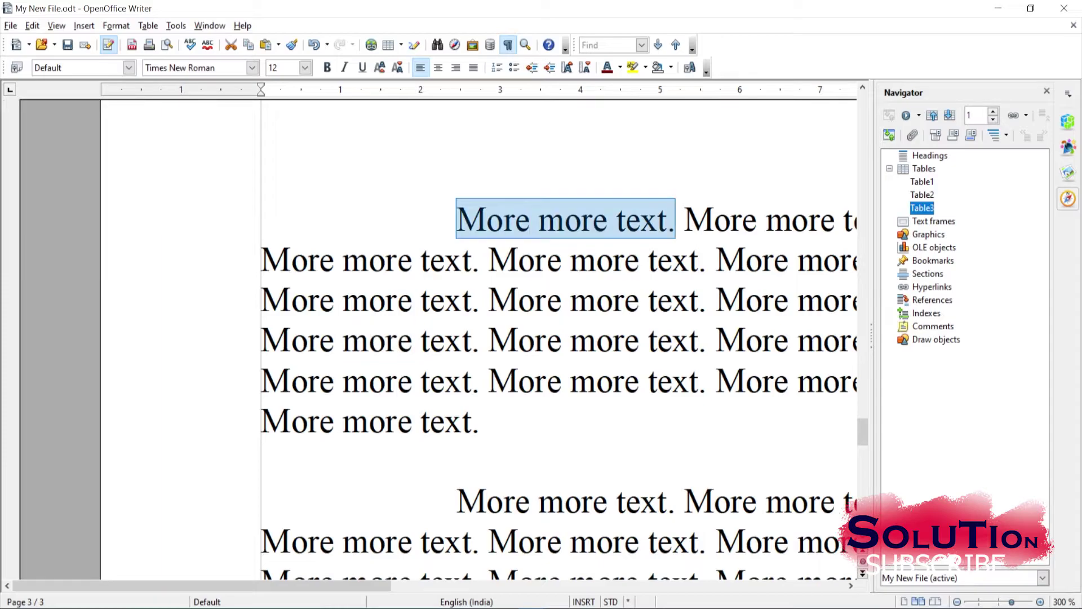
double_click(502, 219)
click(503, 220)
triple_click(503, 220)
click(503, 220)
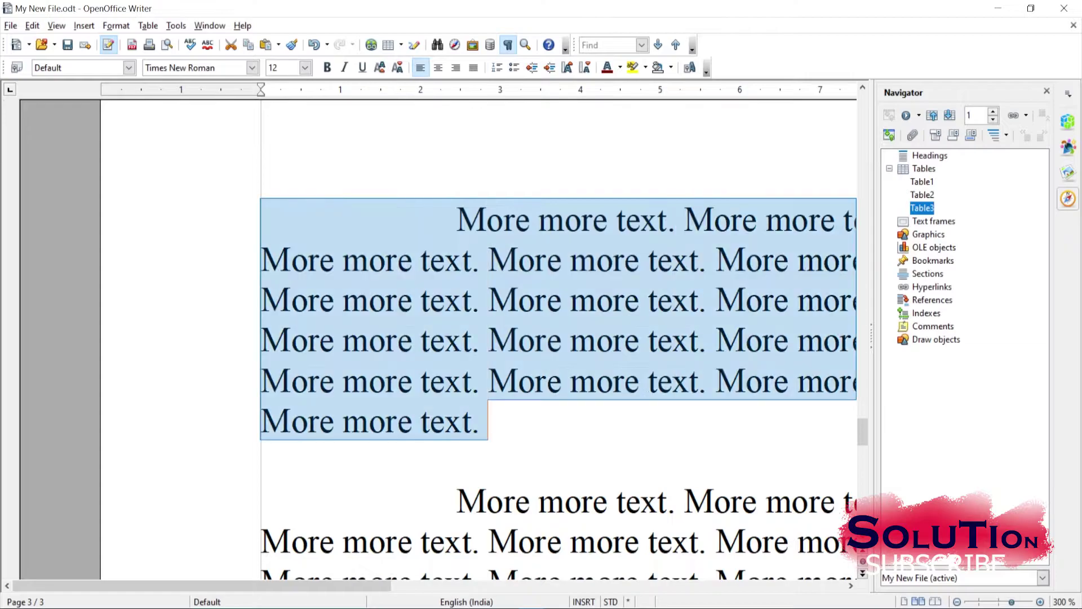
click(503, 219)
triple_click(502, 220)
Select the second "More" in the first paragraph's second line, and expand from the opening sentence to the whole paragraph.
double_click(524, 260)
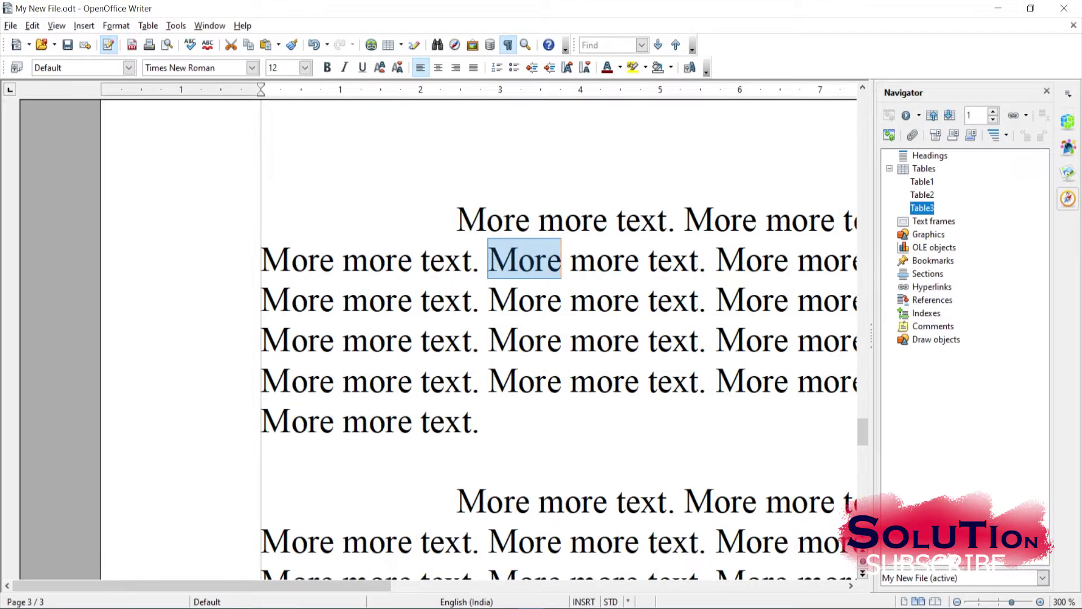
triple_click(502, 220)
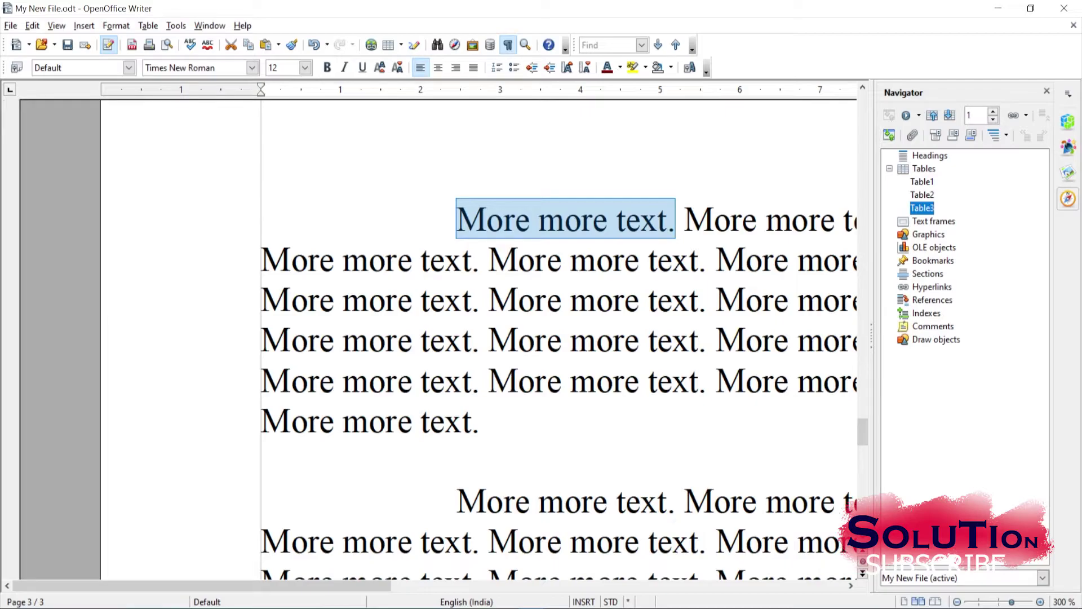
double_click(490, 301)
double_click(490, 300)
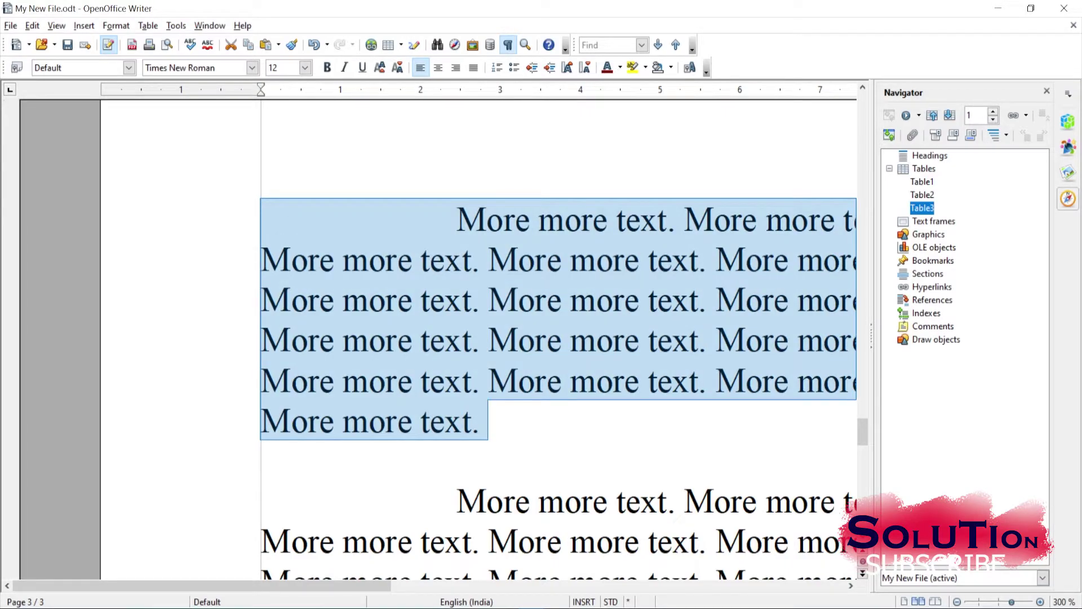
Clear the paragraph selection and place the cursor before the second sentence in the first paragraph's second line.
click(488, 261)
triple_click(488, 260)
click(488, 261)
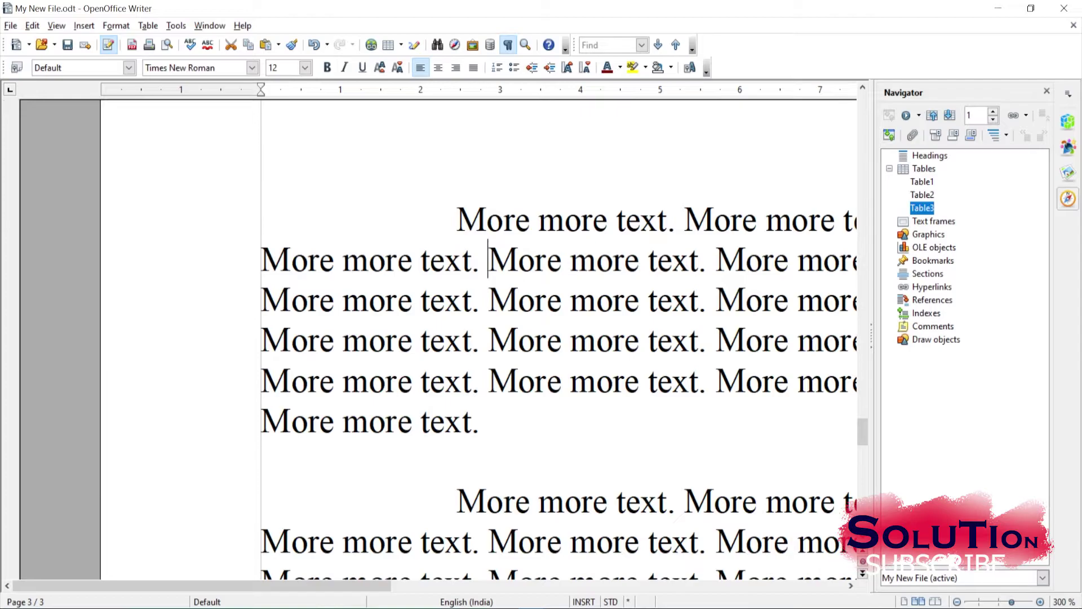
triple_click(488, 260)
double_click(488, 260)
triple_click(488, 261)
Select the opening sentence of the second text paragraph on page 3, and expand the selection to the whole paragraph.
scroll(558, 338, down, 3)
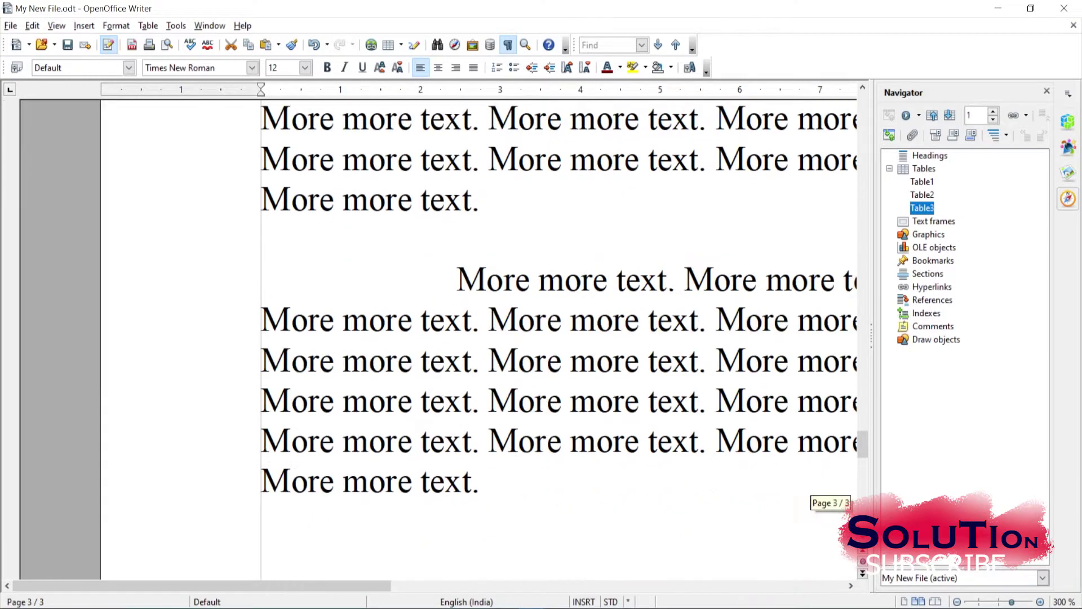
double_click(485, 280)
double_click(485, 280)
click(485, 279)
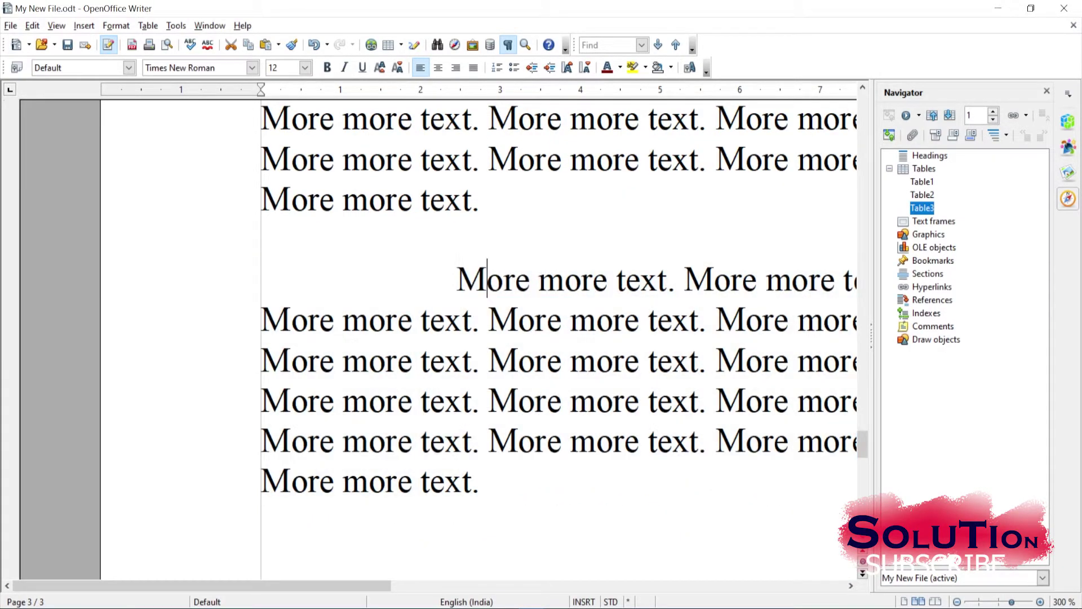
triple_click(485, 280)
click(485, 279)
triple_click(485, 279)
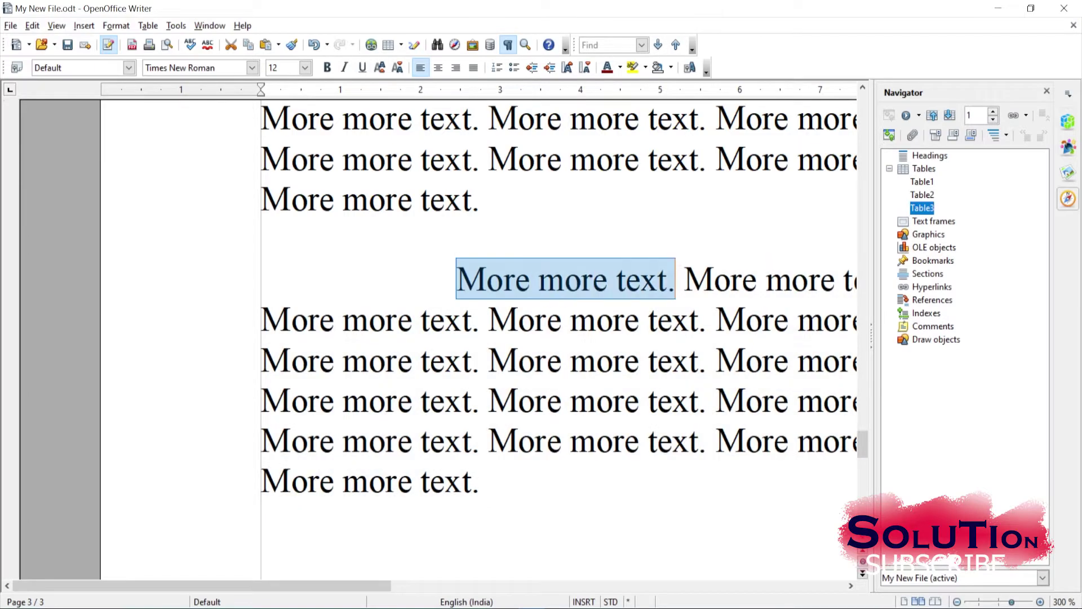
click(485, 280)
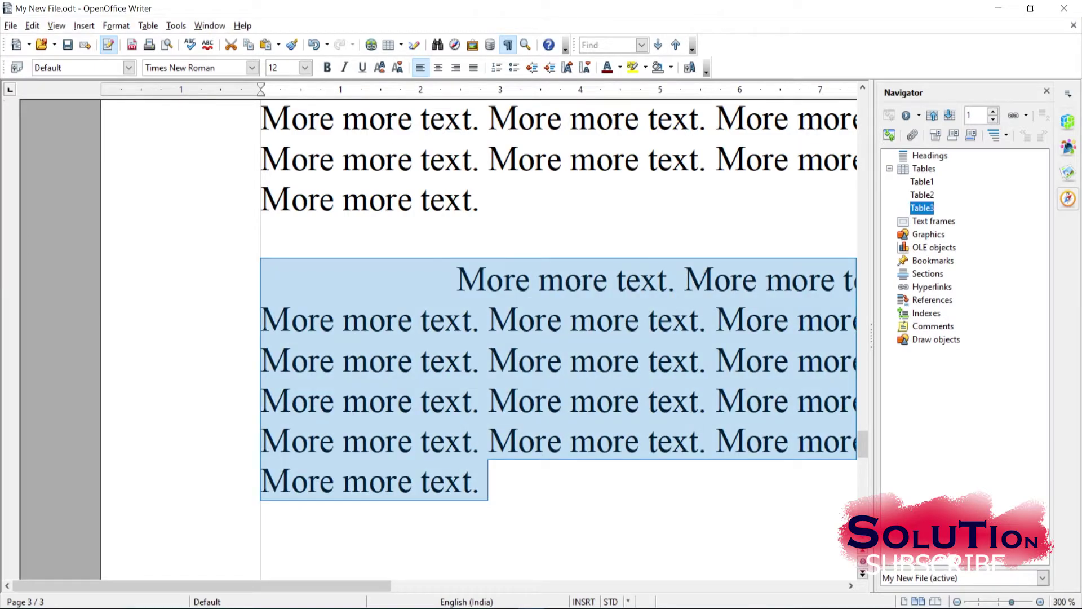
In the first paragraph's top line, select the word "more" in the second sentence, and expand the selection to the sentence and the whole paragraph.
scroll(437, 338, down, 8)
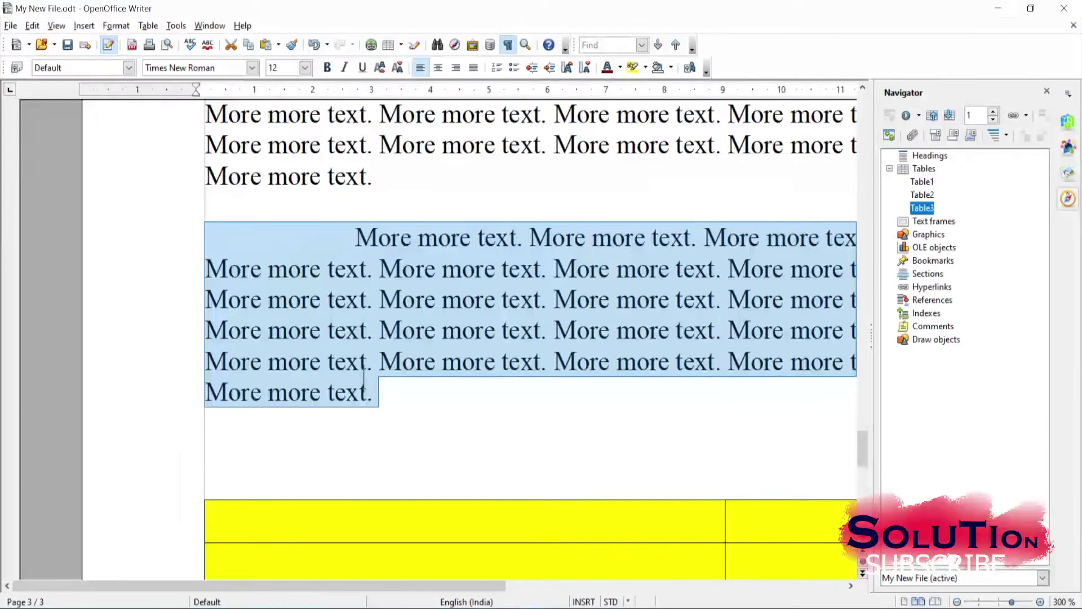
scroll(449, 302, up, 2)
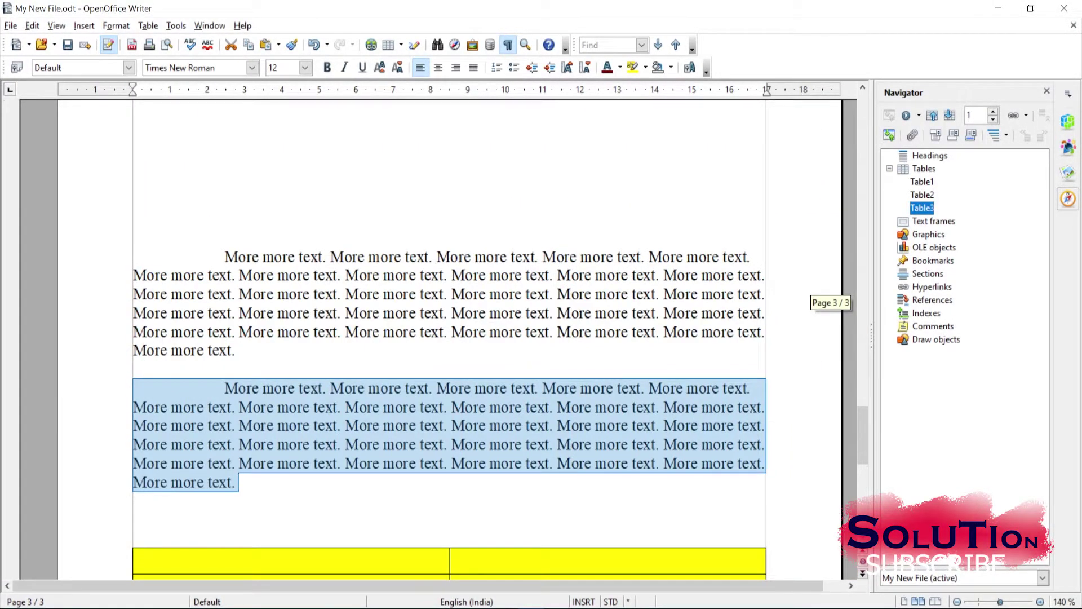
triple_click(380, 257)
triple_click(384, 257)
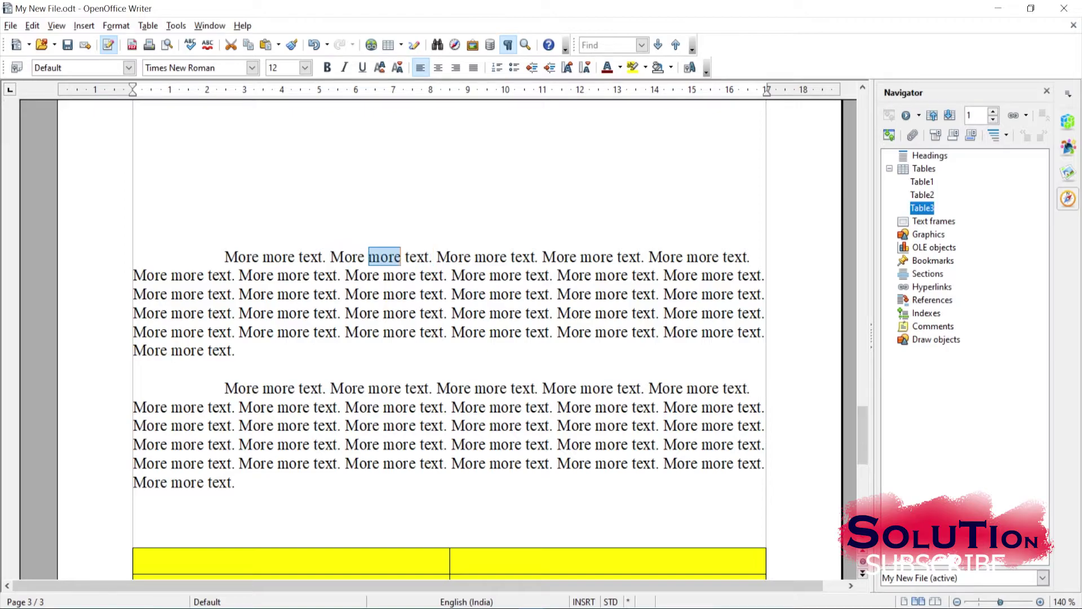
double_click(384, 257)
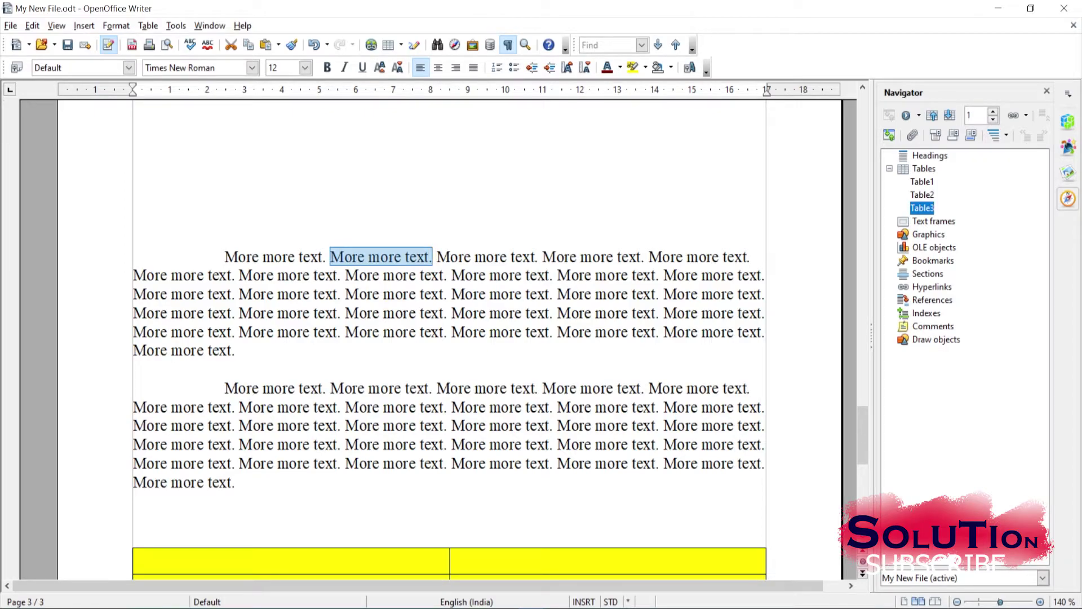
triple_click(395, 275)
click(394, 275)
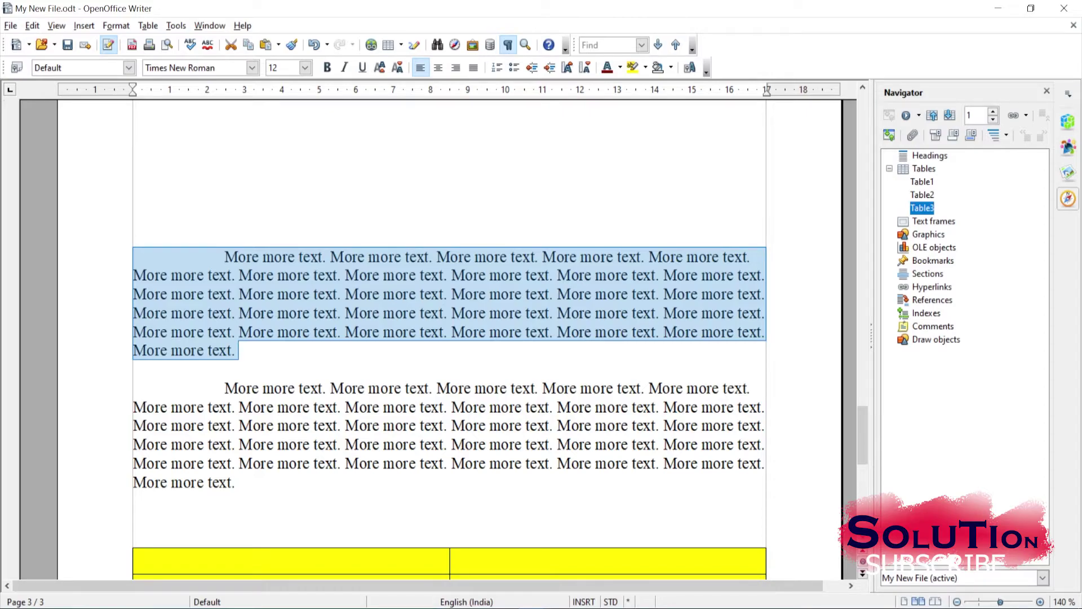
Clear the paragraph selection, and with the On-Screen Keyboard open place the cursor before the first paragraph's first word.
click(325, 276)
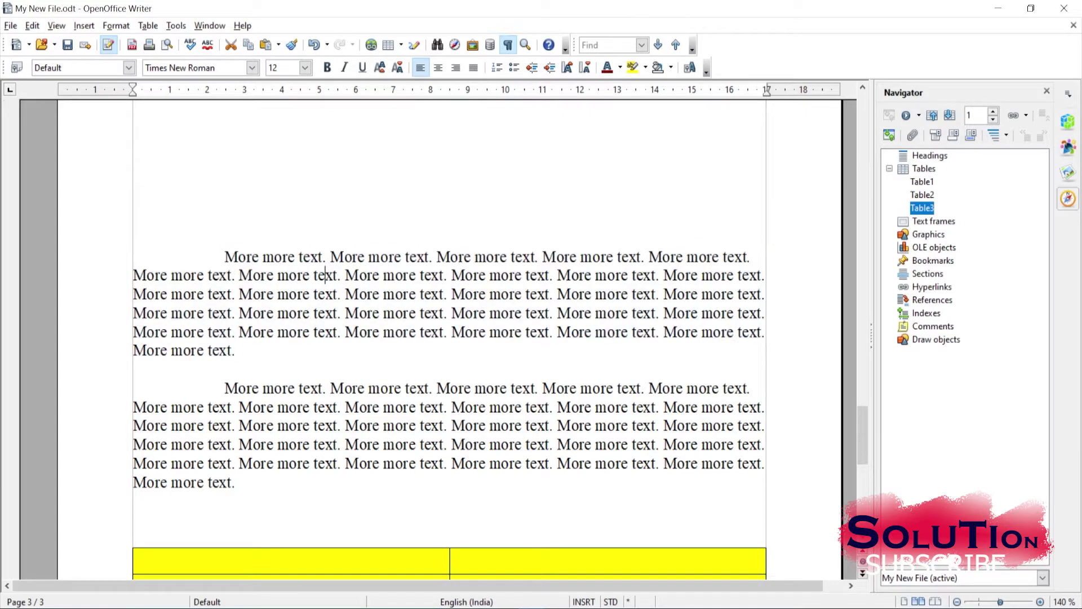
scroll(325, 285, down, 1)
ctrl+scroll(395, 251, up, 5)
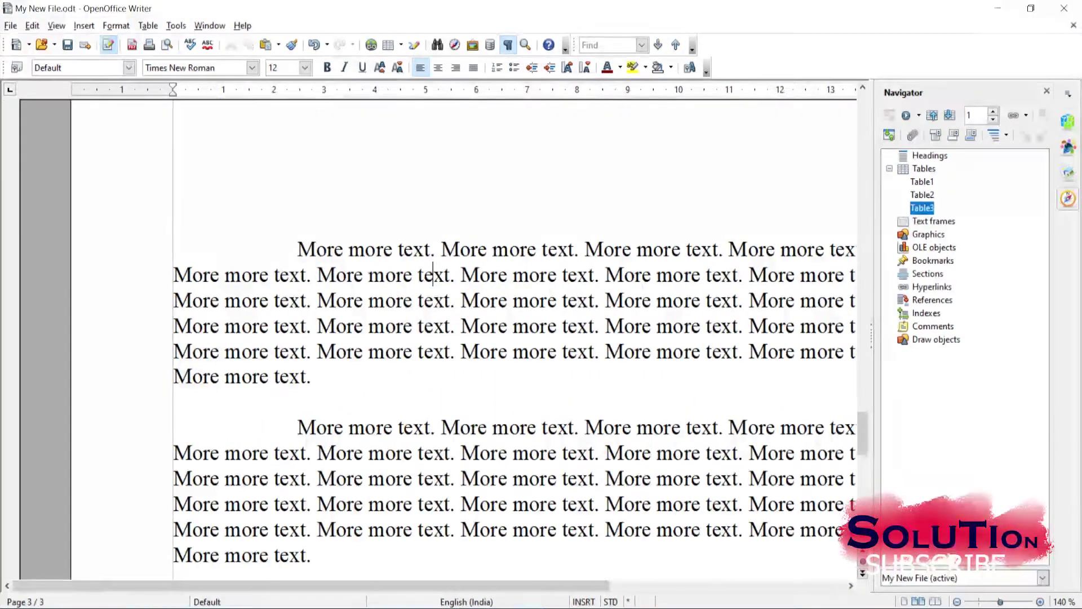
drag(310, 585, 394, 585)
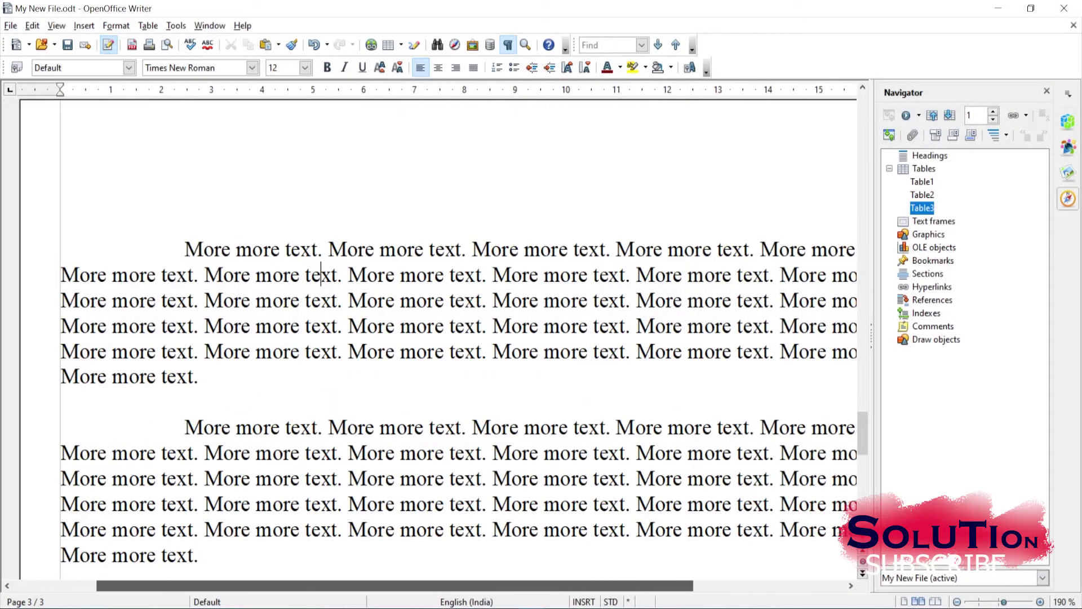
scroll(438, 384, down, 1)
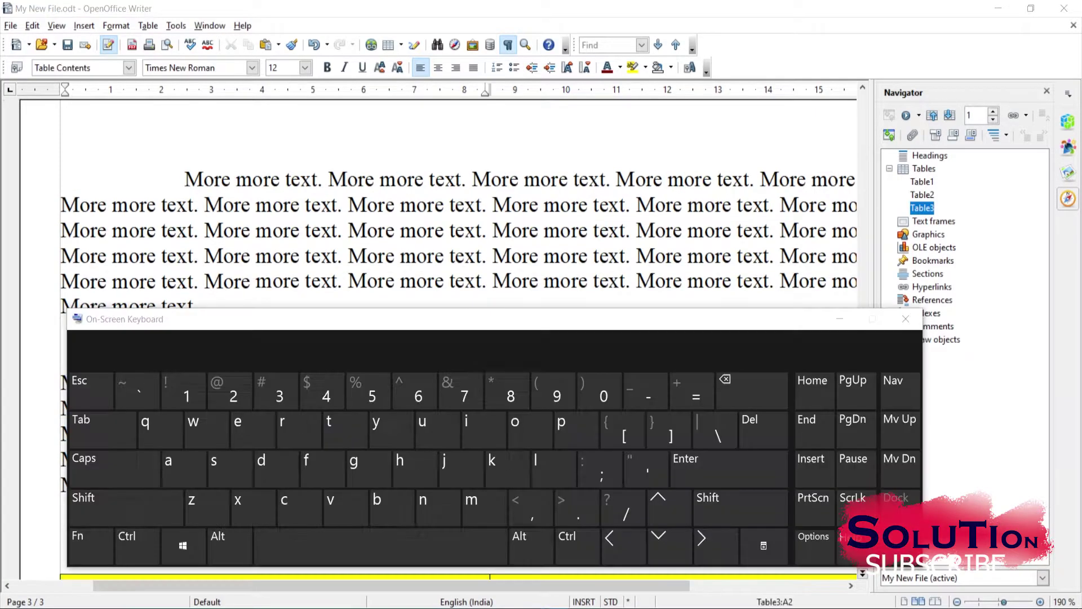
text(po8)
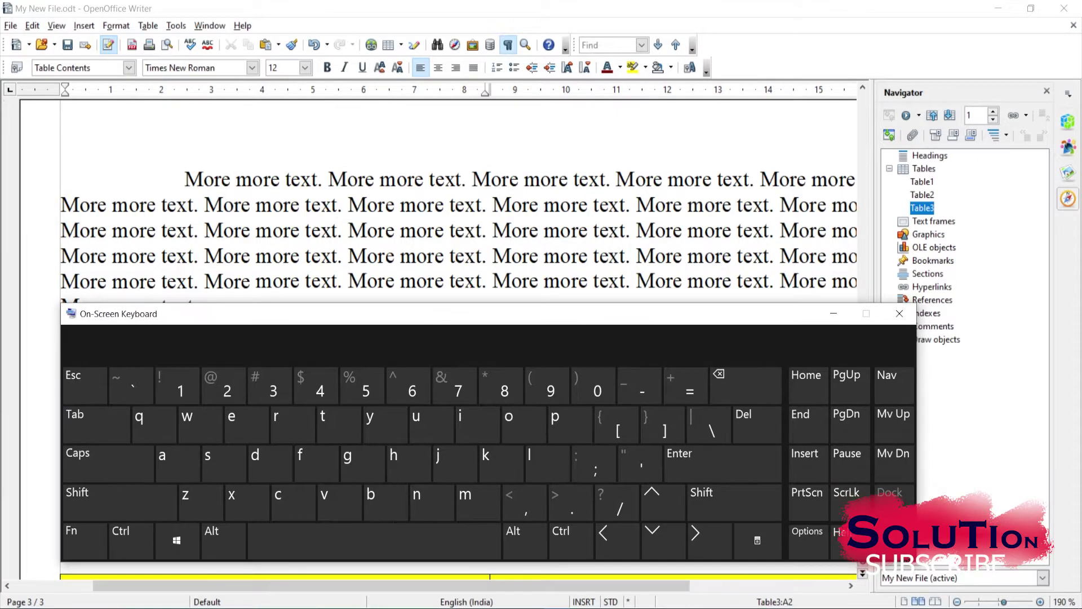
click(185, 179)
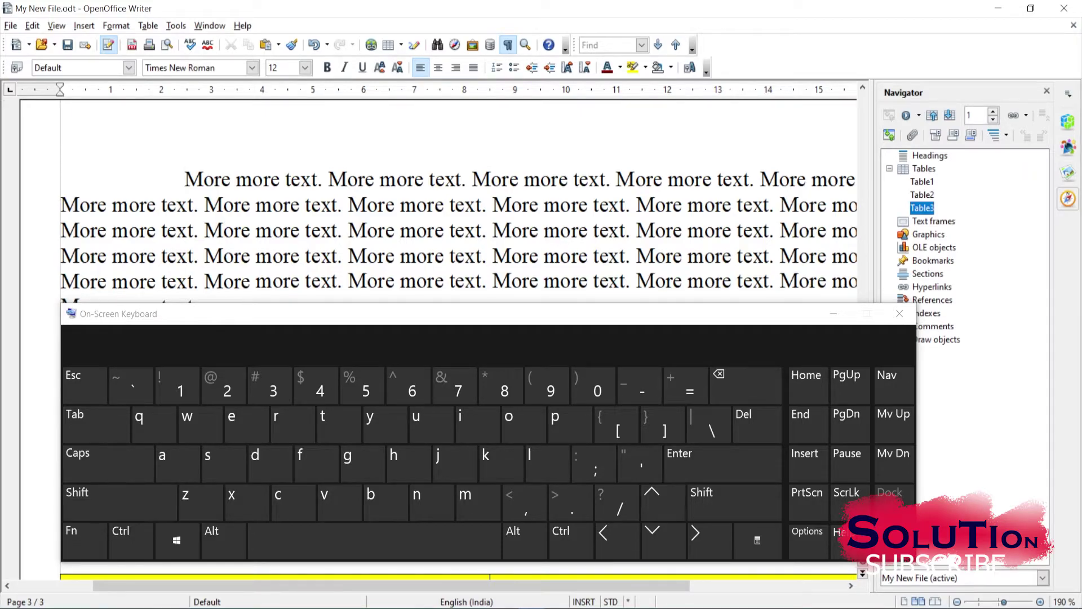
Extend a selection character by character from the first word of the paragraph through its first three sentences.
click(119, 501)
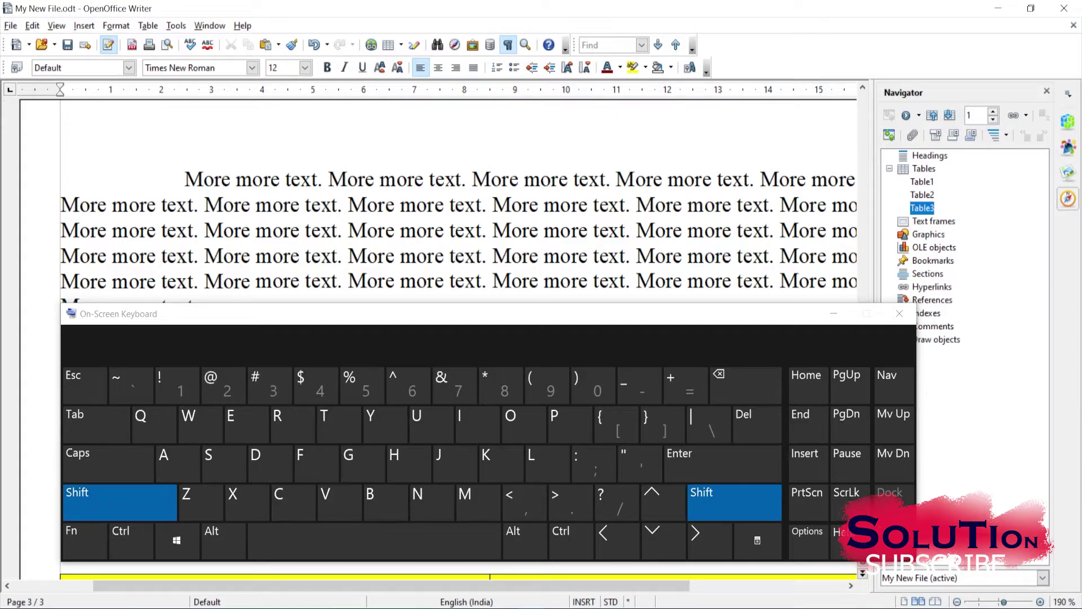
click(710, 541)
click(710, 541)
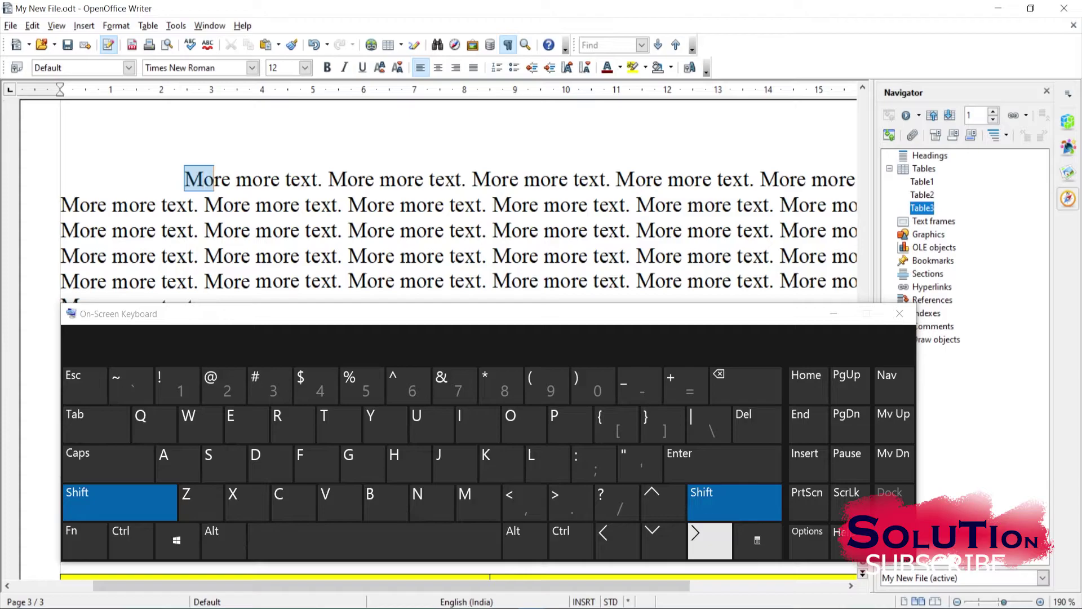
click(710, 541)
click(710, 541)
click(710, 541)
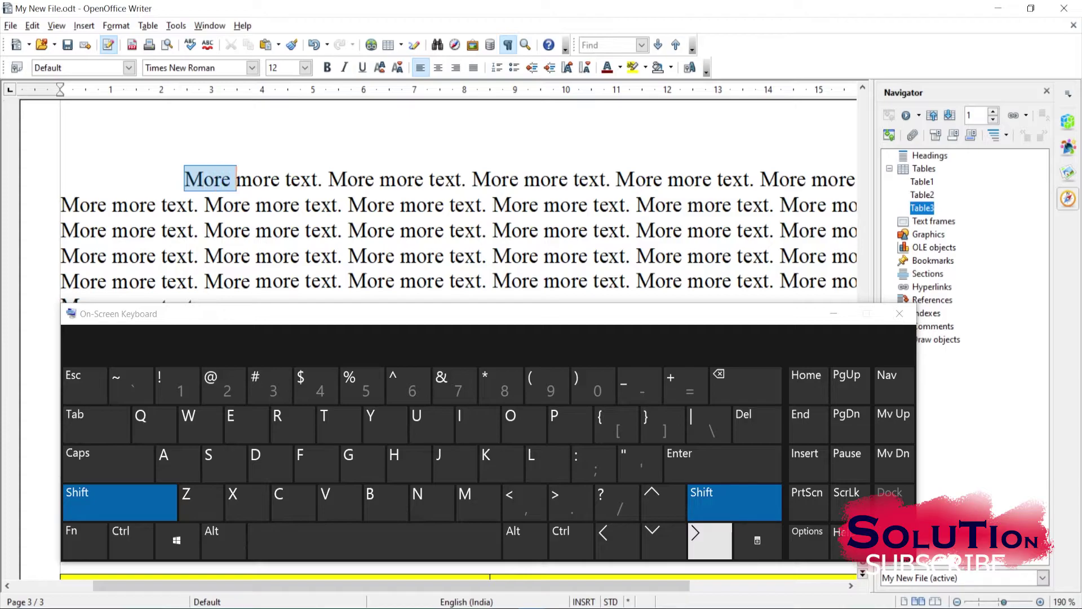
click(710, 541)
click(710, 541)
click(710, 541)
click(710, 541)
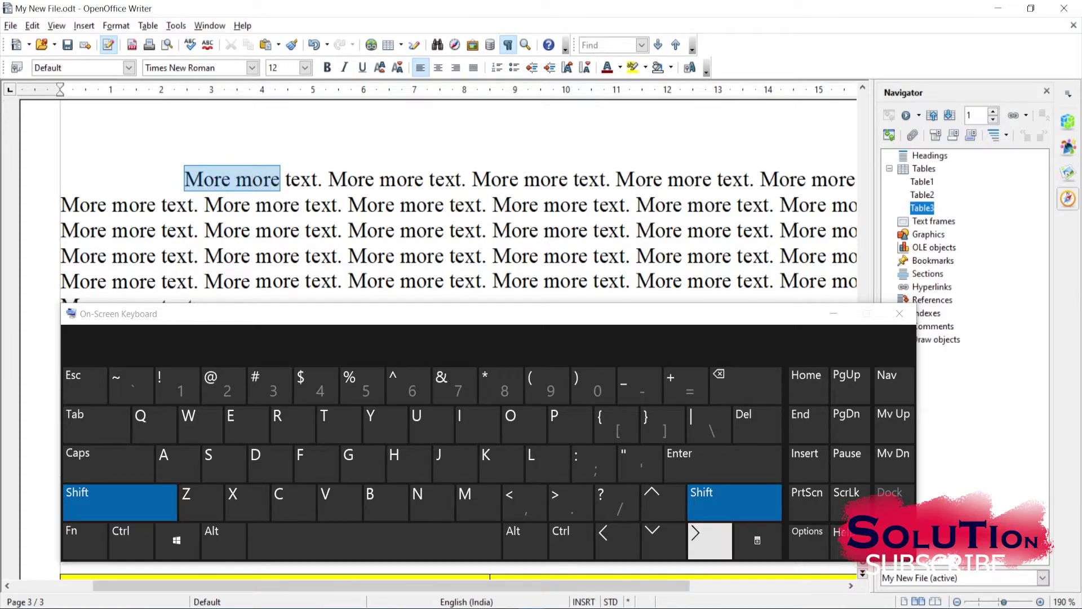
drag(710, 541, 711, 541)
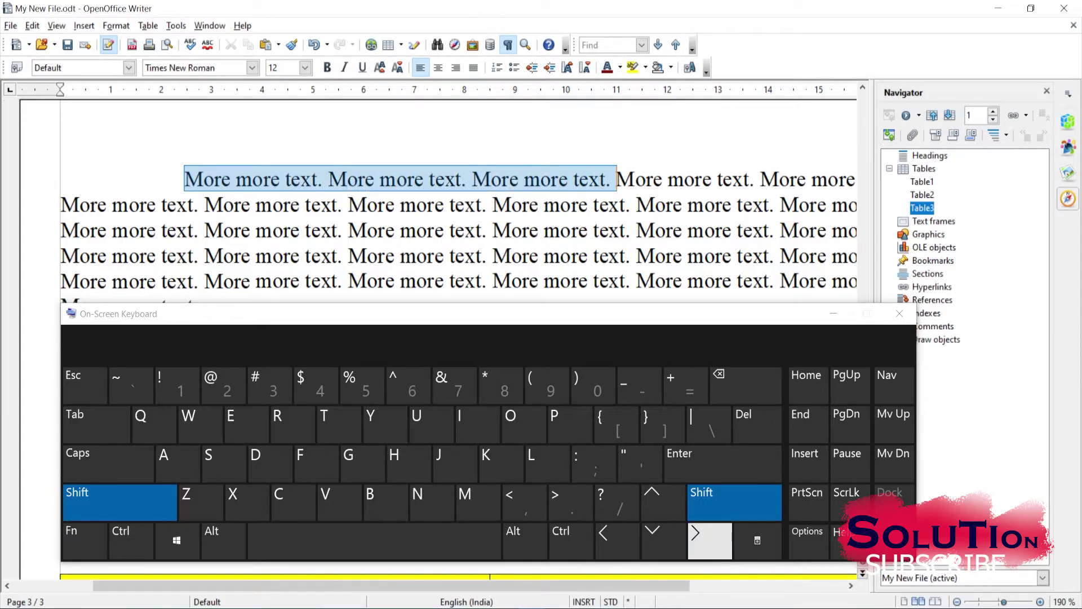
click(733, 502)
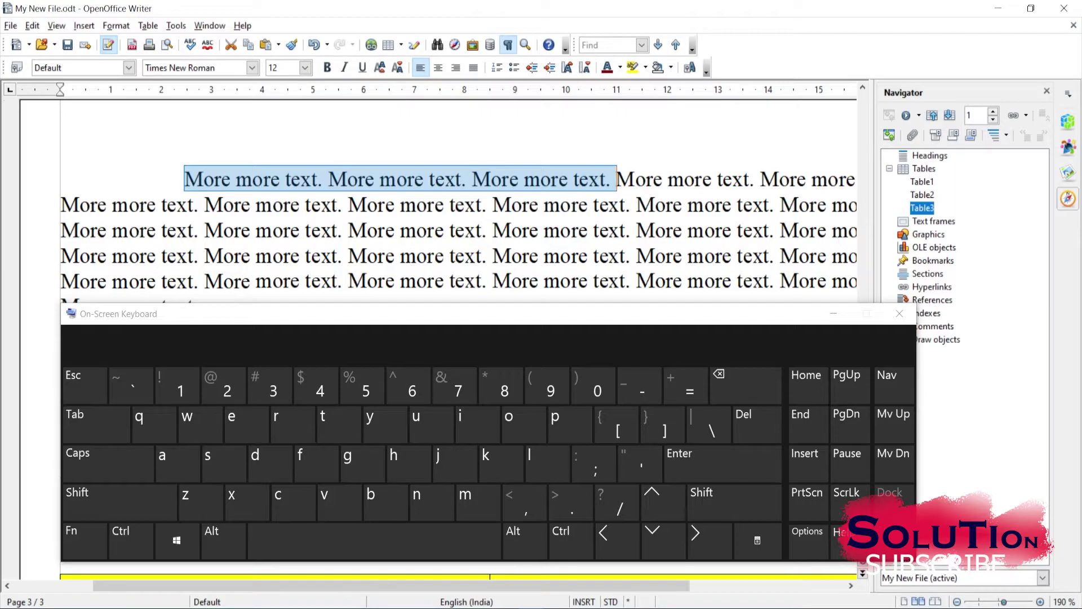
Extend the selection progressively down the paragraph to inside the fourth "text" of its fifth line.
shift+click(367, 205)
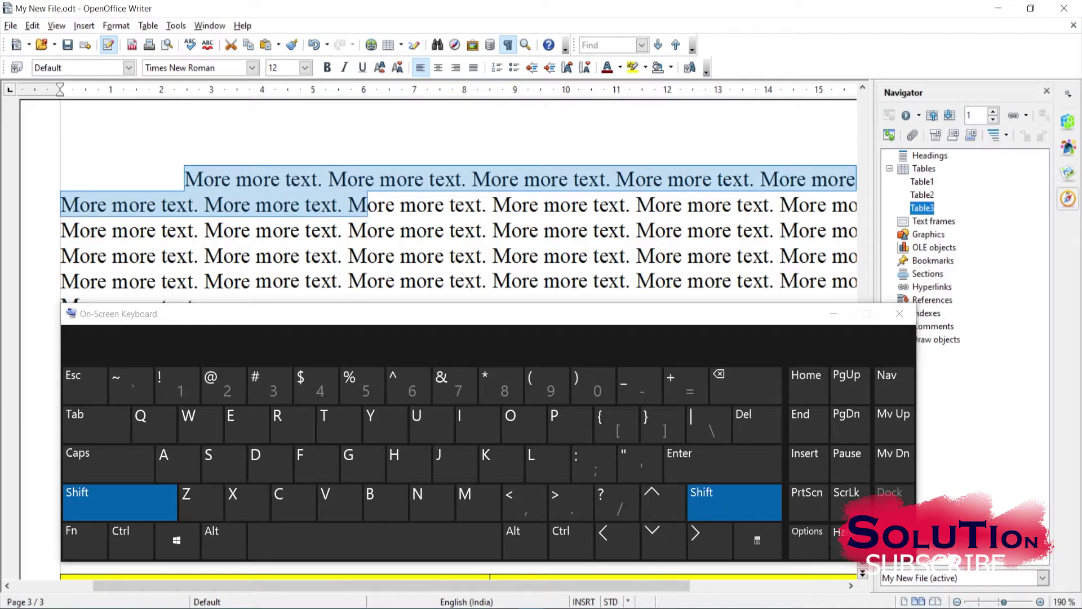
shift+click(529, 204)
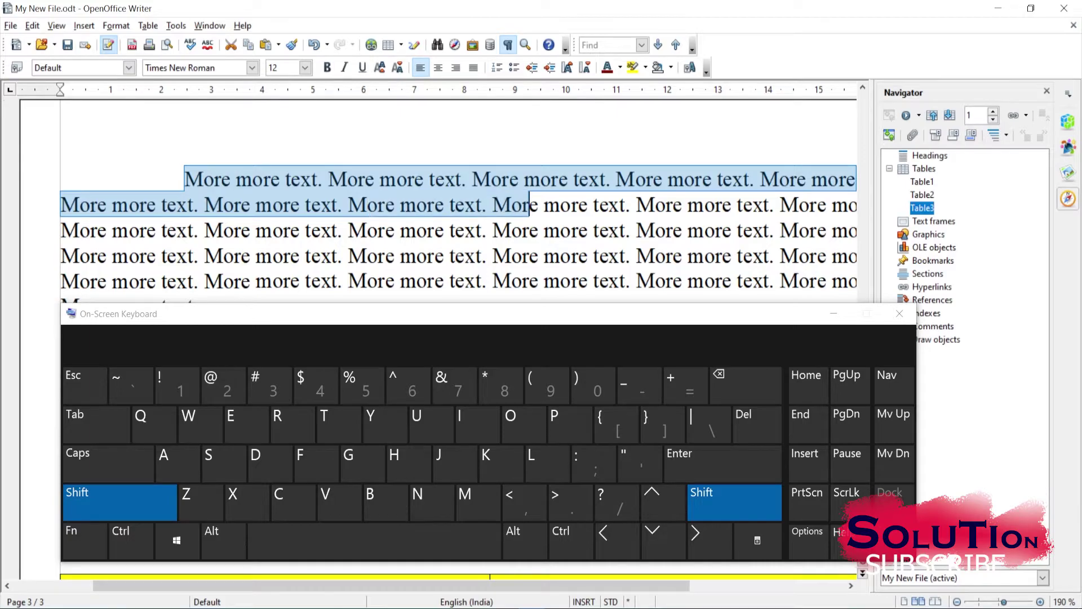
shift+click(608, 230)
shift+click(631, 256)
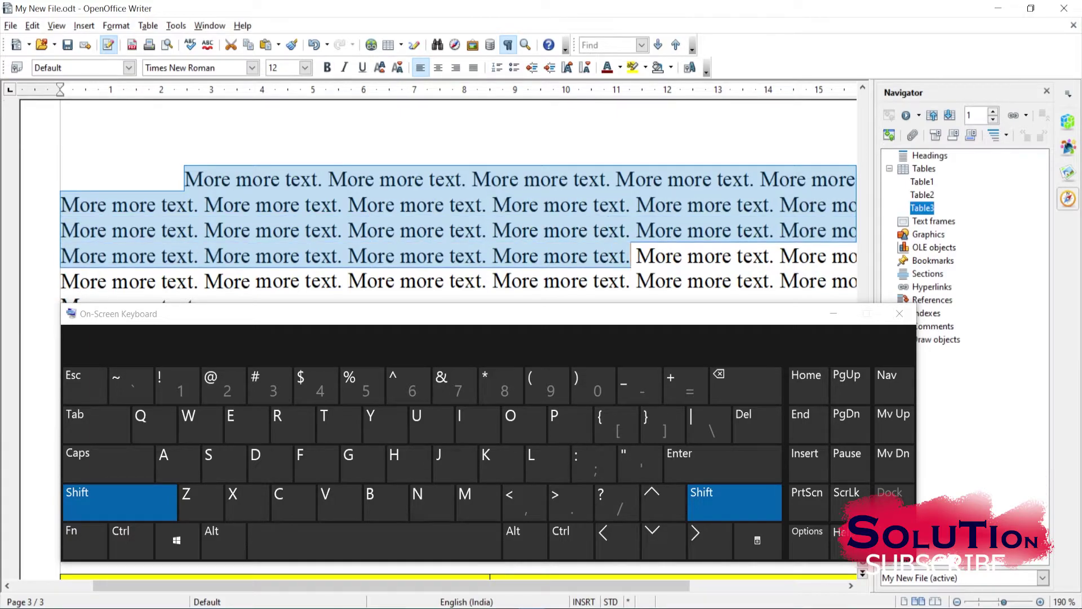
shift+click(608, 280)
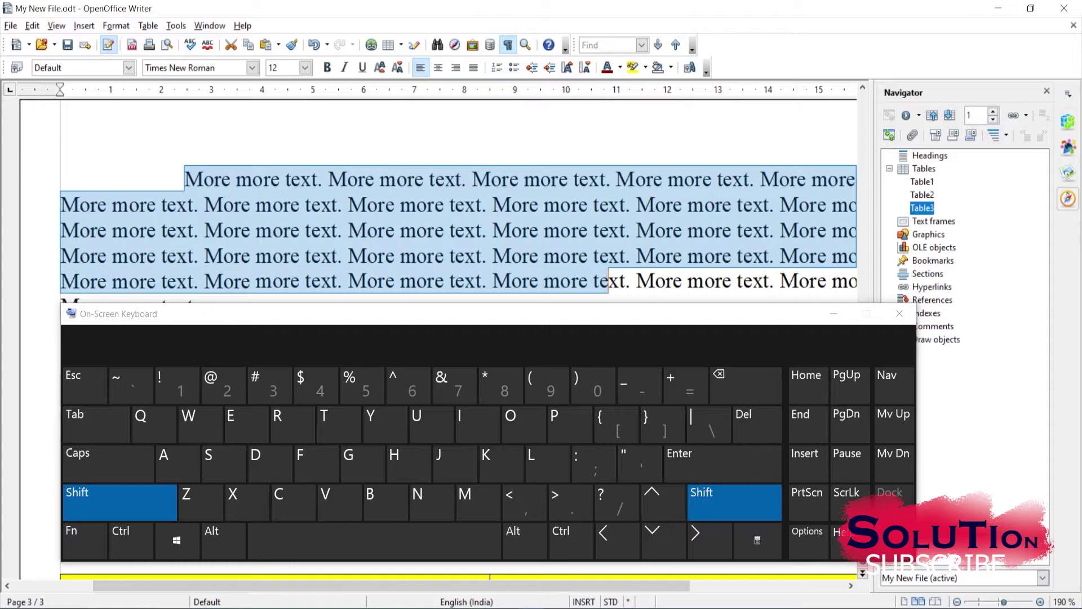
Shrink the selection back by characters and lines until only "More more text. More" in the first line is selected.
key(shift)
key(shift+Left)
key(shift+Left)
key(shift+Left)
key(shift+Left)
key(shift+Left)
key(shift+Left)
key(shift+Left)
key(shift+Left)
key(shift+Left)
key(shift+Left)
key(shift+Left)
key(shift+Left)
key(shift+Left)
key(shift+Left)
key(shift+Left)
key(shift+Left)
key(shift+Left)
key(shift+Left)
key(shift+Left)
key(shift+Left)
key(shift+Left)
key(shift+Left)
key(shift+Left)
key(shift+Left)
key(shift+Left)
key(shift+Left)
key(shift+Left)
key(shift+Left)
key(shift+Left)
key(shift+Left)
key(shift+Up)
key(shift+Up)
key(shift+Up)
key(shift+Up)
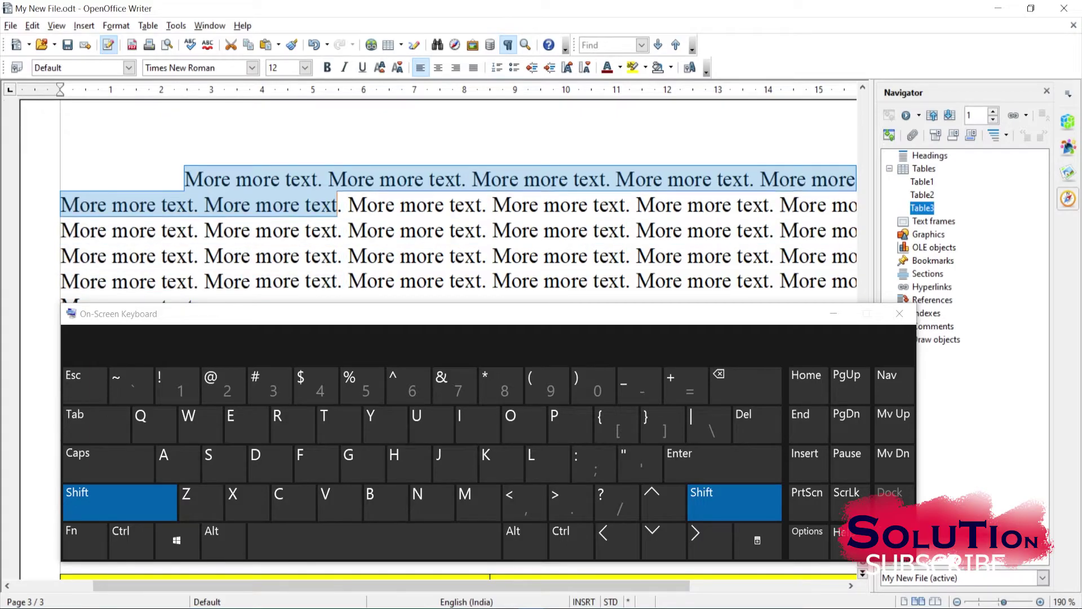
key(shift+Right)
key(shift+Right)
key(shift+Right)
key(shift+Right)
key(shift+Right)
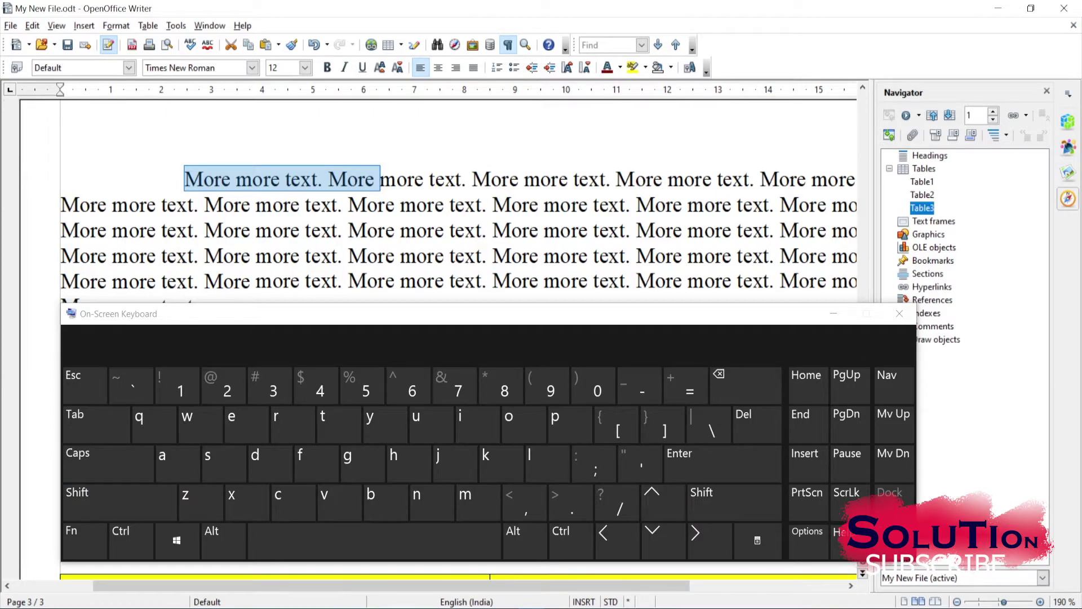
Clear the selection by placing the cursor in the paragraph's third line, and reposition the On-Screen Keyboard over the document.
click(455, 229)
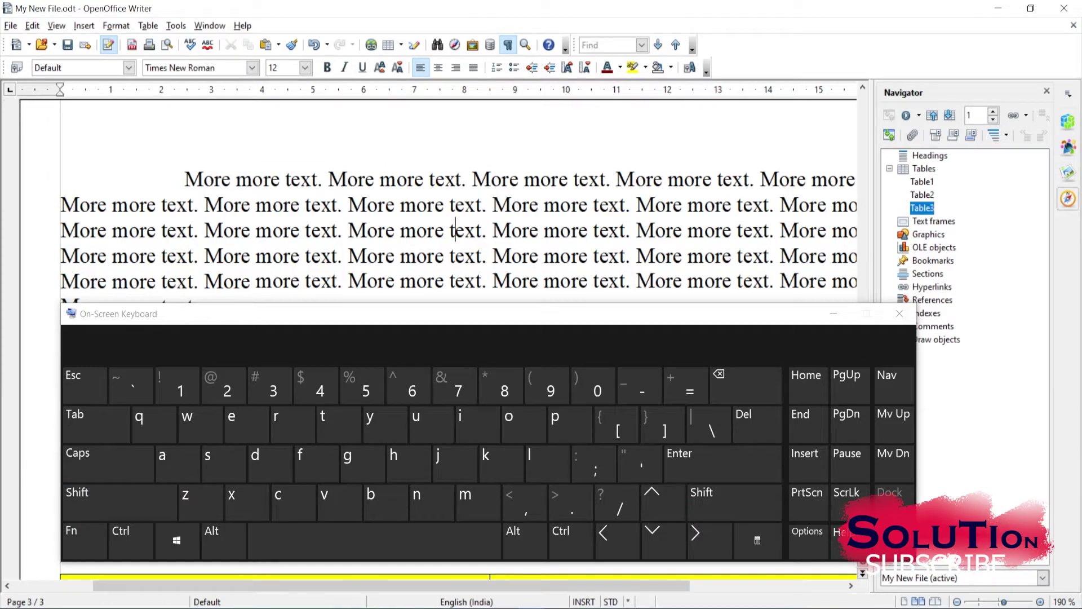
drag(488, 313, 443, 303)
drag(349, 304, 335, 299)
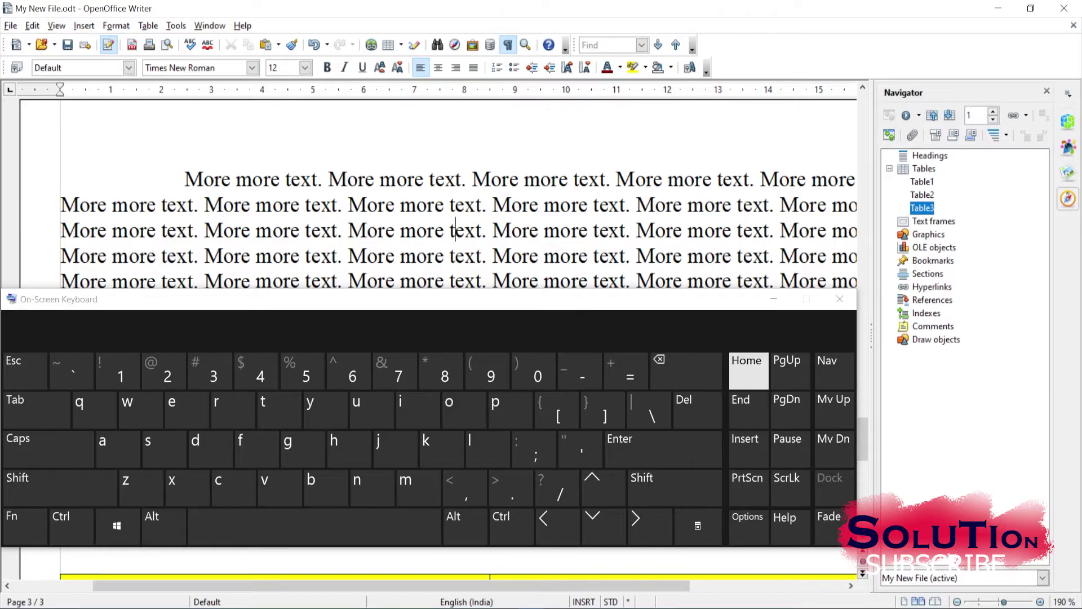
Place the cursor at the start of the paragraph's third line and insert several spaces before its first word.
click(748, 370)
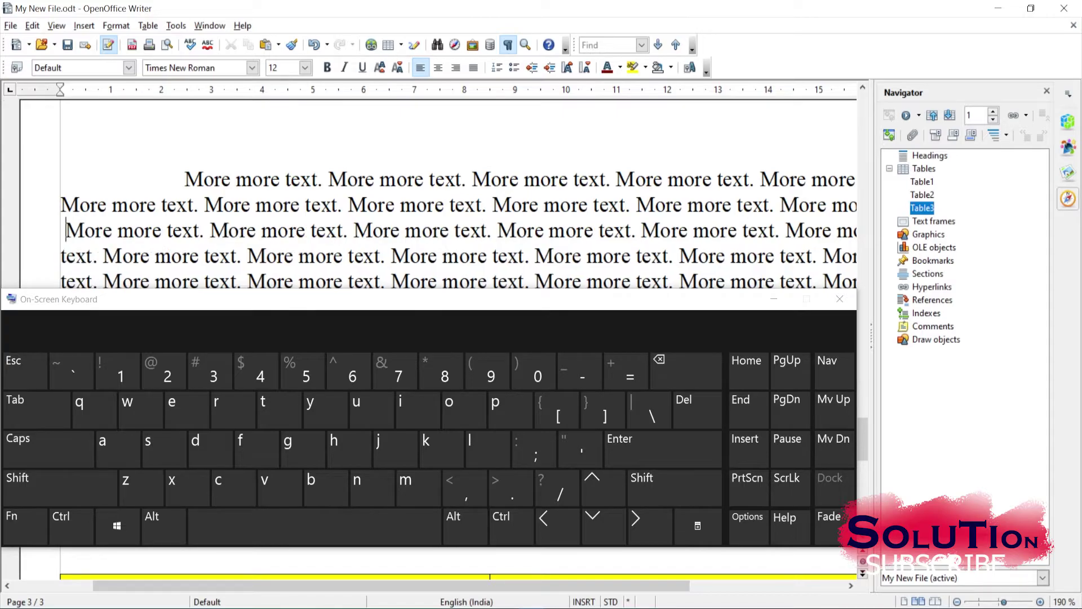
key(Left)
key(Left)
key(Left)
key(Left)
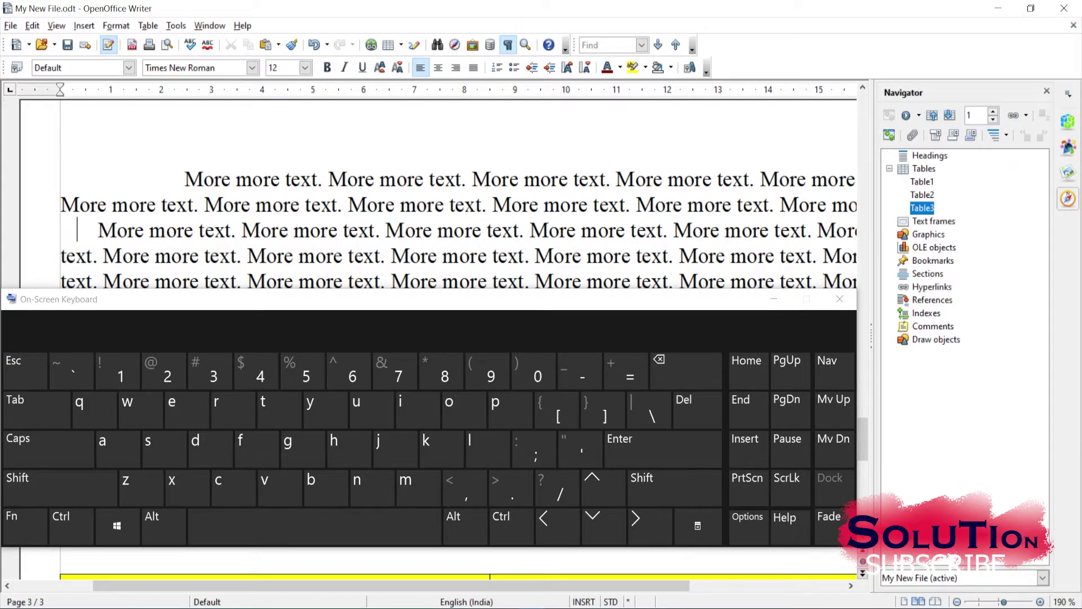
key(Left)
key(Left)
key(Left)
key(Left)
Move the cursor between the start and end of the paragraph's third line, finishing at the line's end.
click(199, 230)
key(Home)
key(End)
click(748, 369)
key(End)
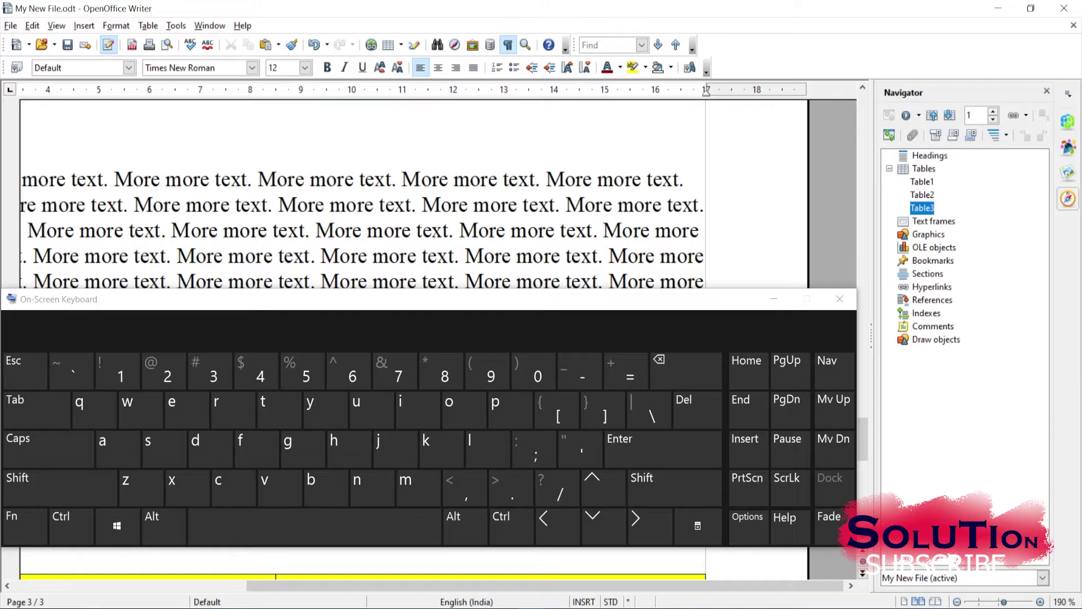
Move the cursor one screen down into the yellow table, to its first cell, and up to the beginning of the document.
key(Page_Down)
scroll(414, 211, up, 3)
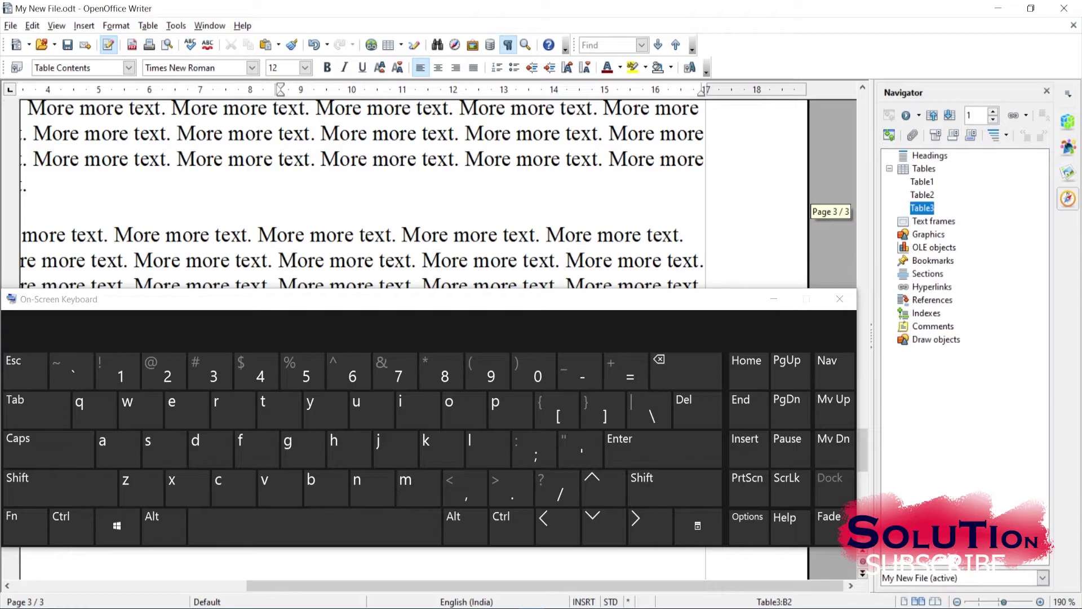
key(ctrl)
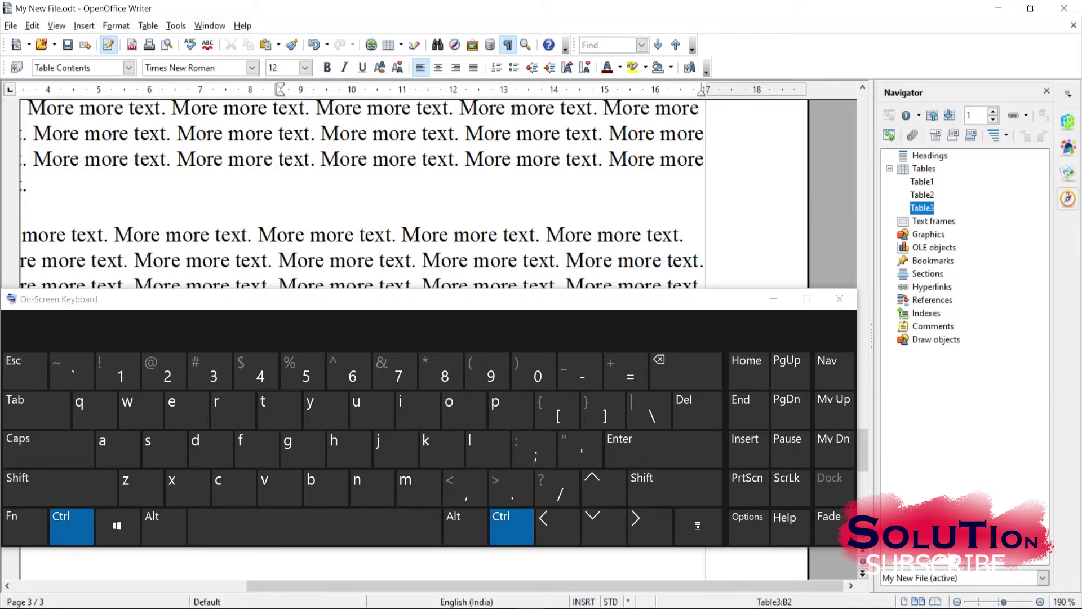
click(747, 370)
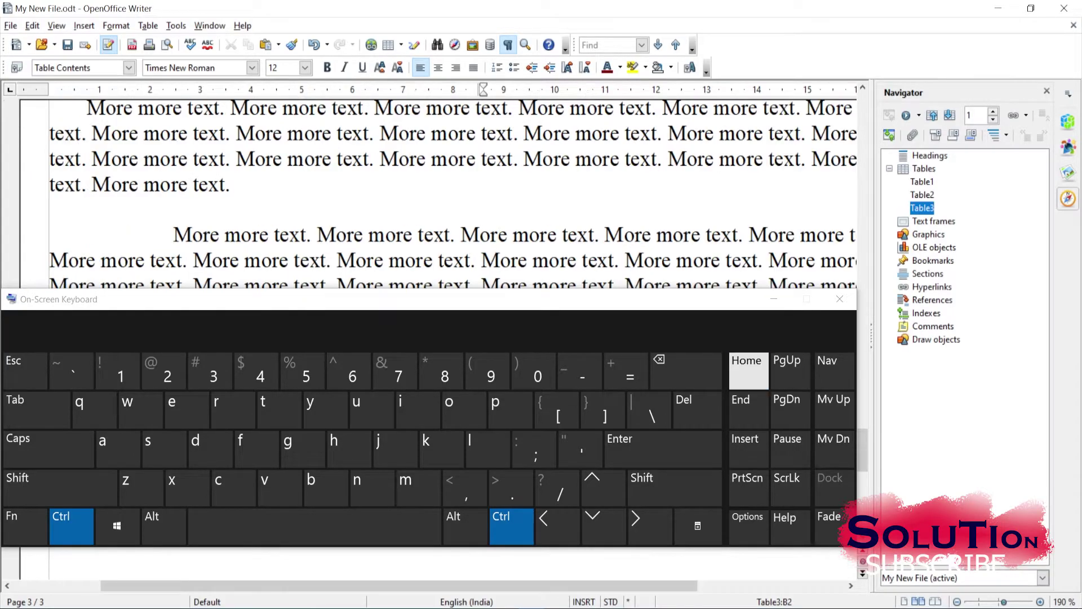
click(748, 370)
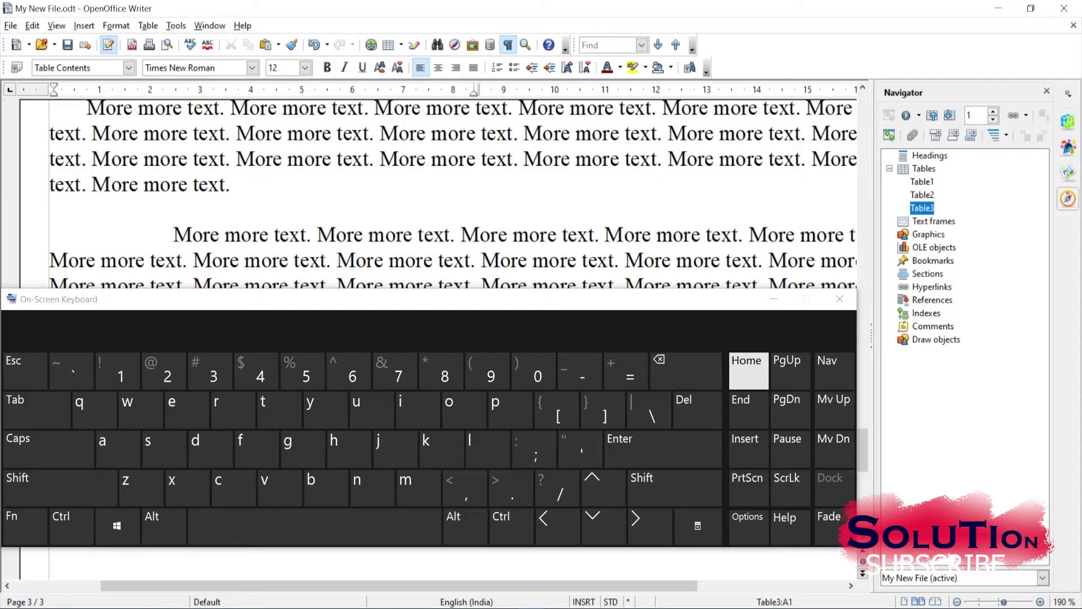
key(ctrl+Home)
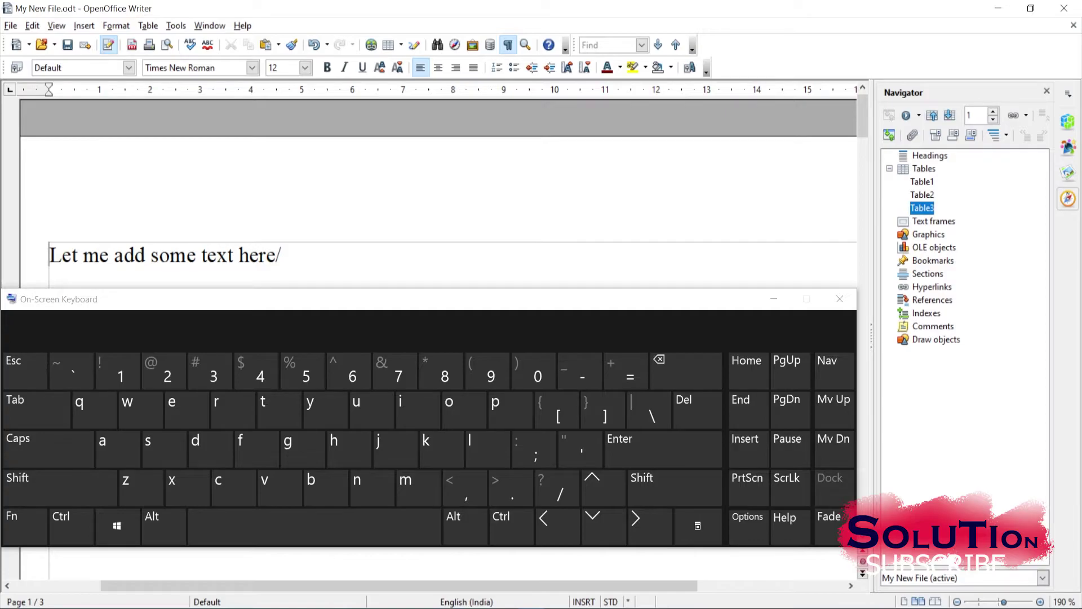
Move the cursor to the end of the document and close the On-Screen Keyboard.
key(ctrl)
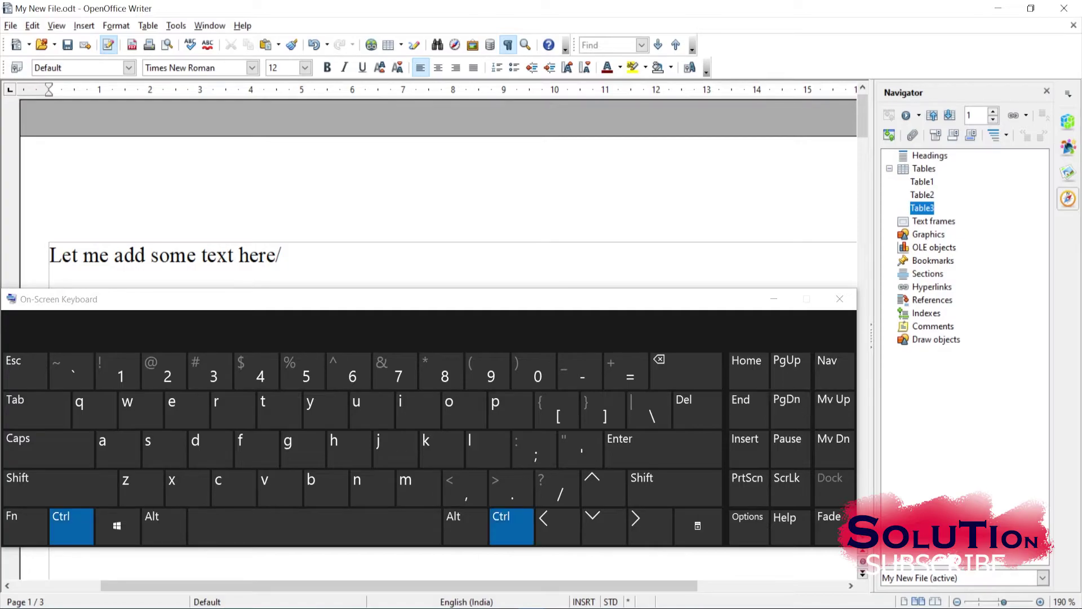
click(749, 409)
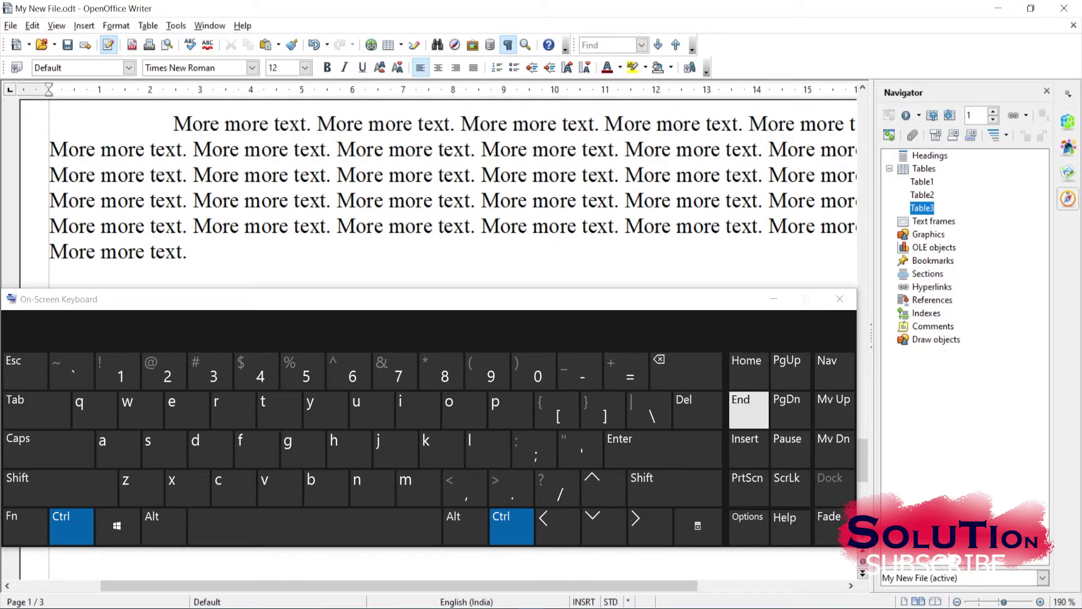
drag(428, 296, 518, 608)
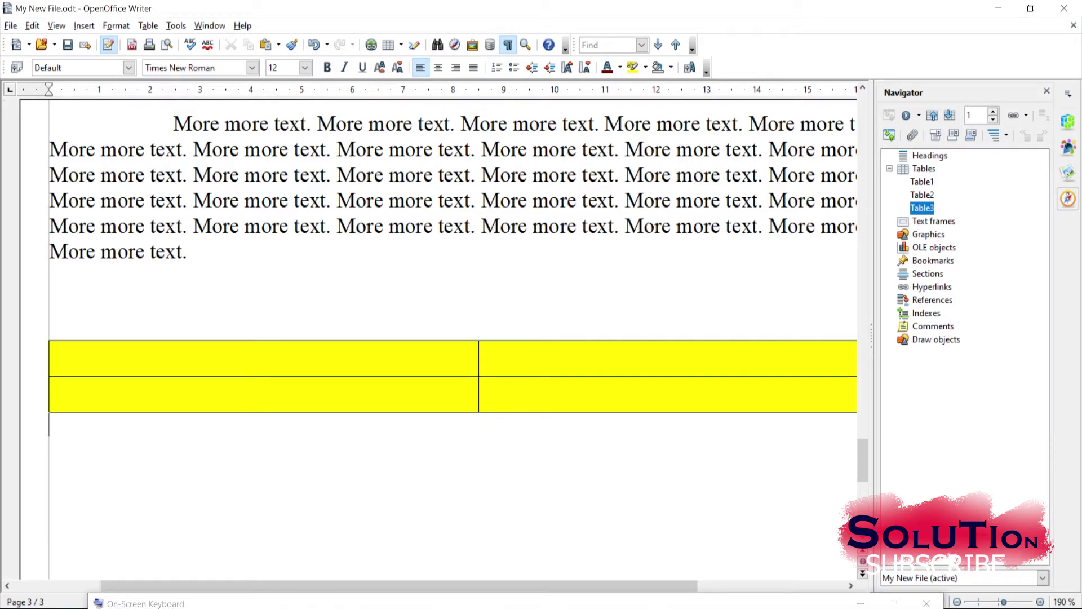
scroll(439, 417, down, 1)
scroll(438, 417, up, 1)
drag(496, 602, 457, 359)
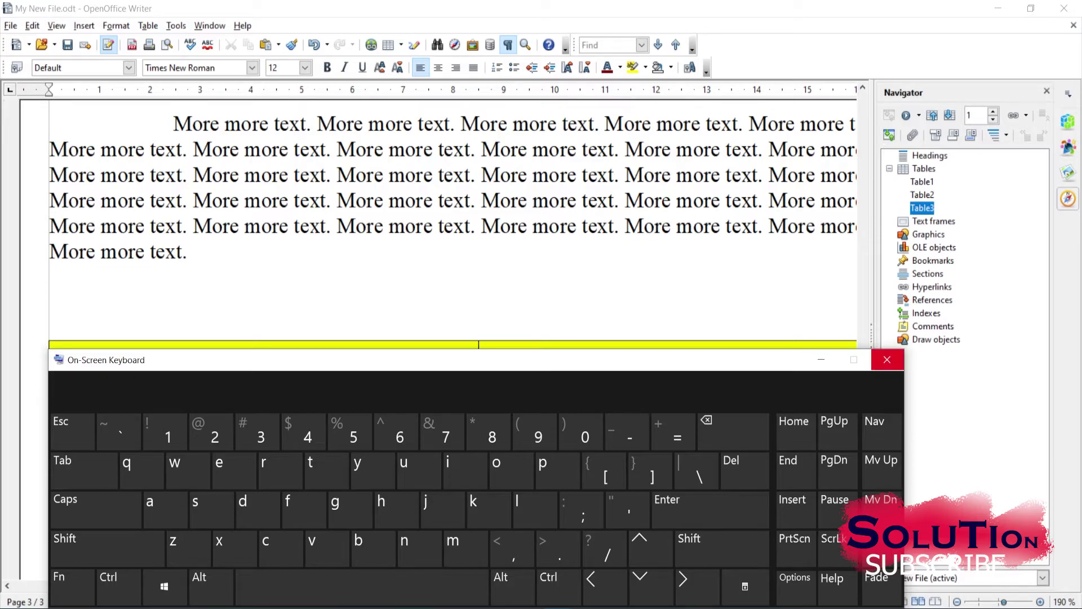
click(886, 359)
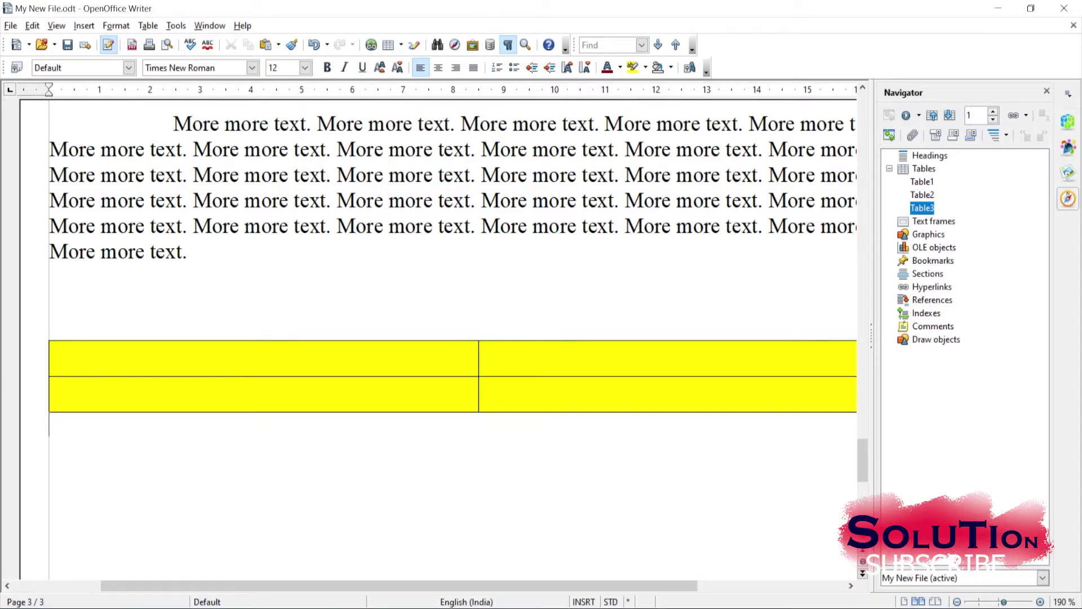
Select the third "Tab" word in the tabbed line on page 3 and copy it.
scroll(394, 394, up, 3)
drag(862, 447, 862, 400)
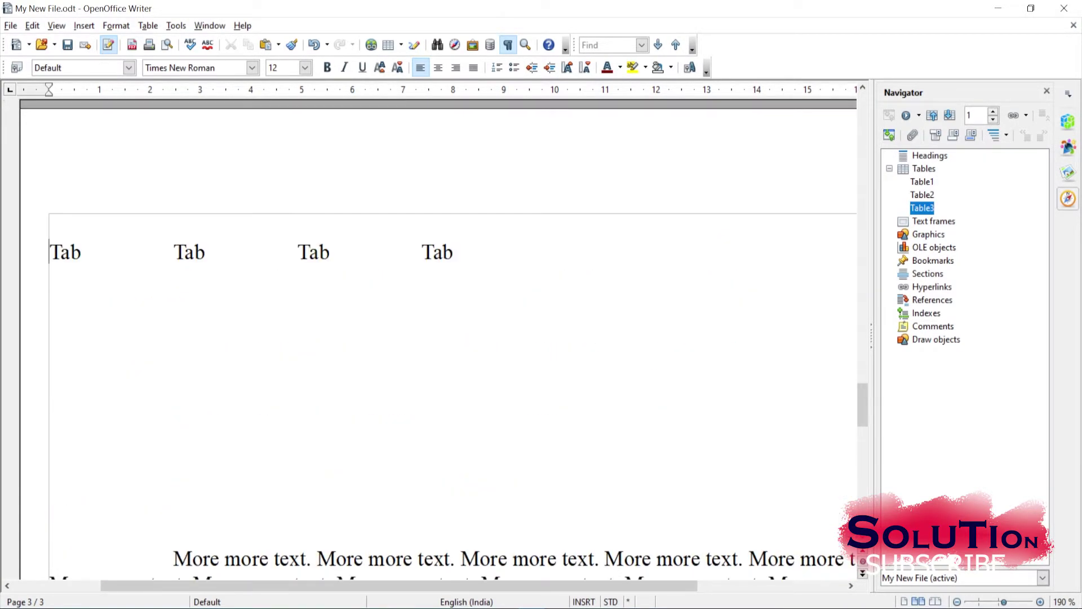
double_click(185, 251)
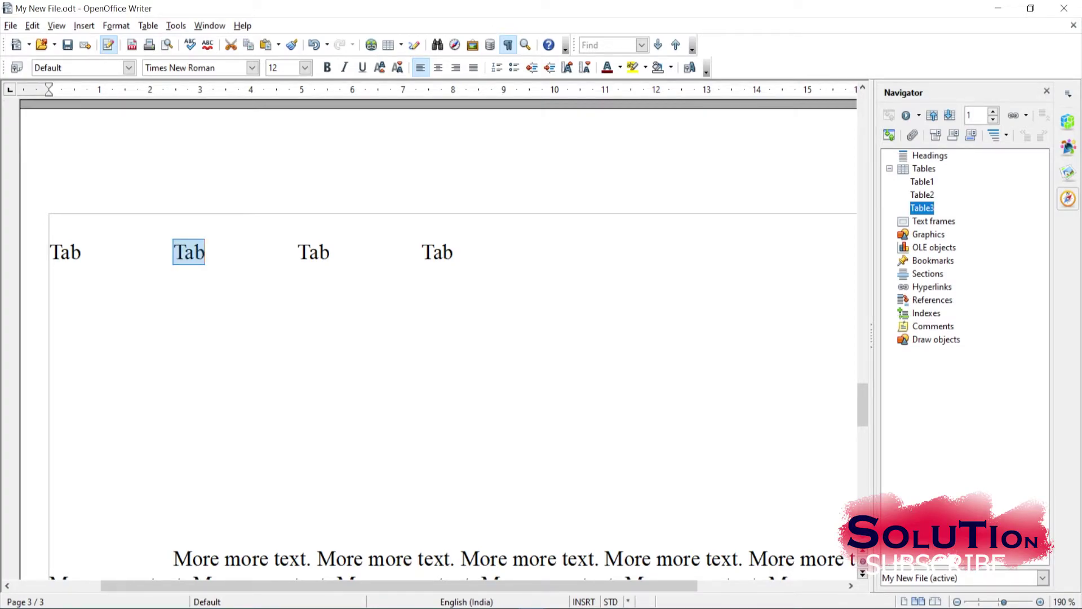
double_click(308, 252)
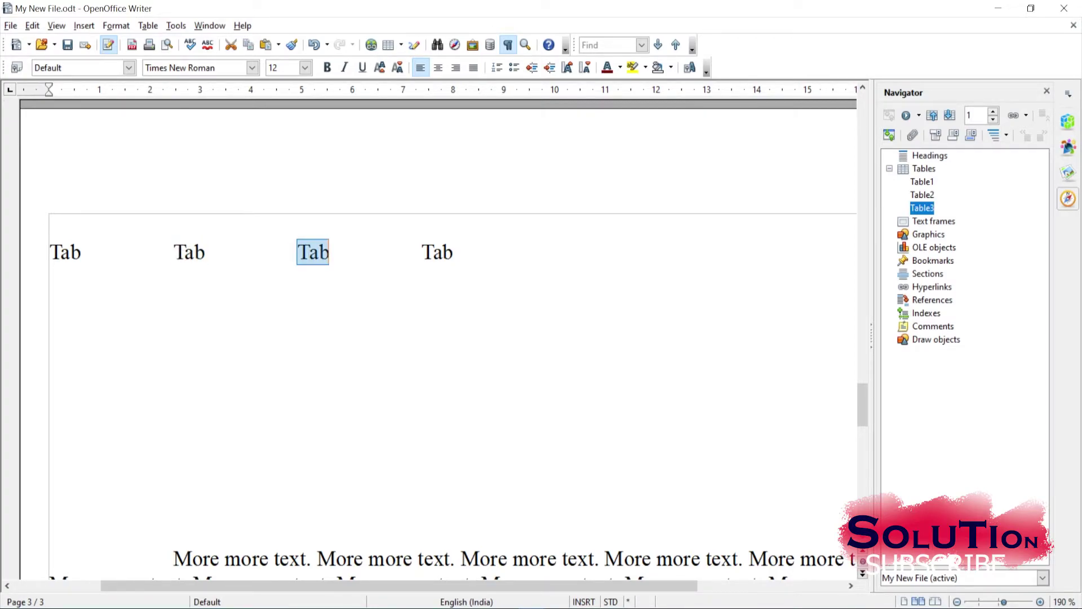
right_click(313, 254)
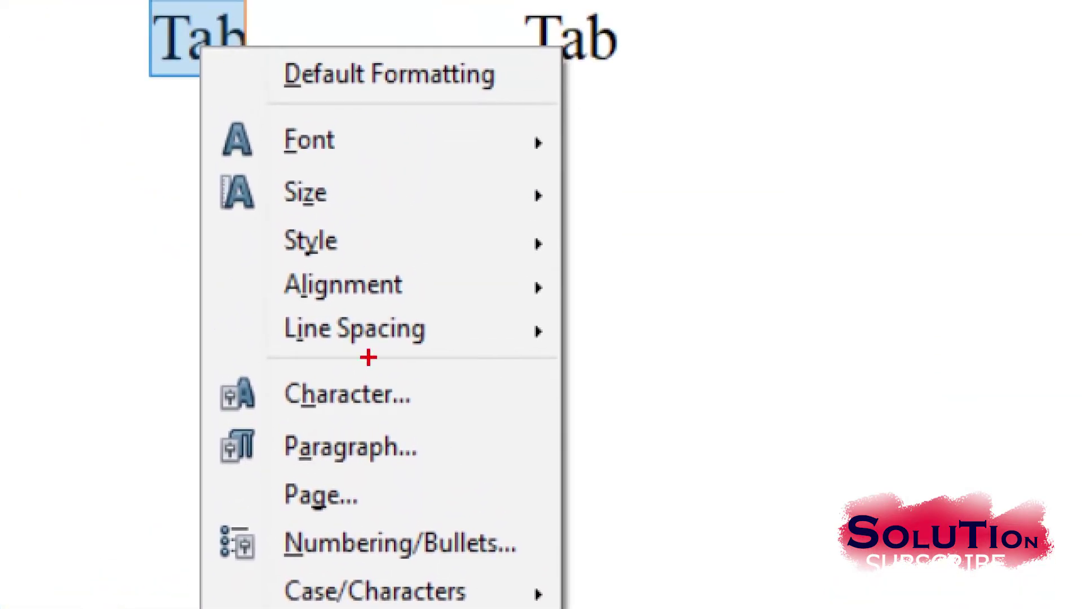
click(342, 570)
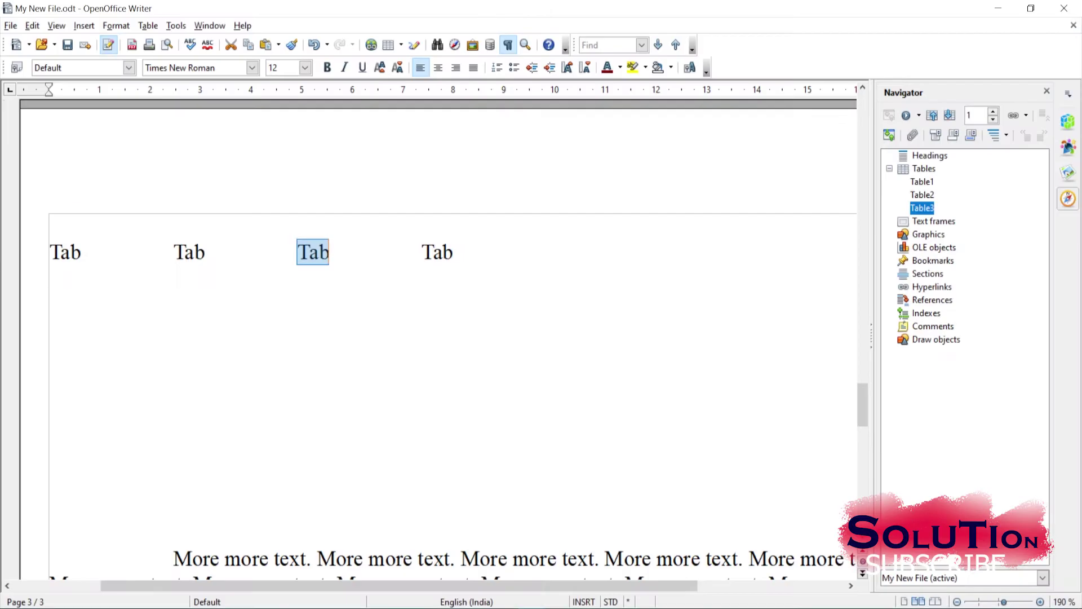
right_click(311, 247)
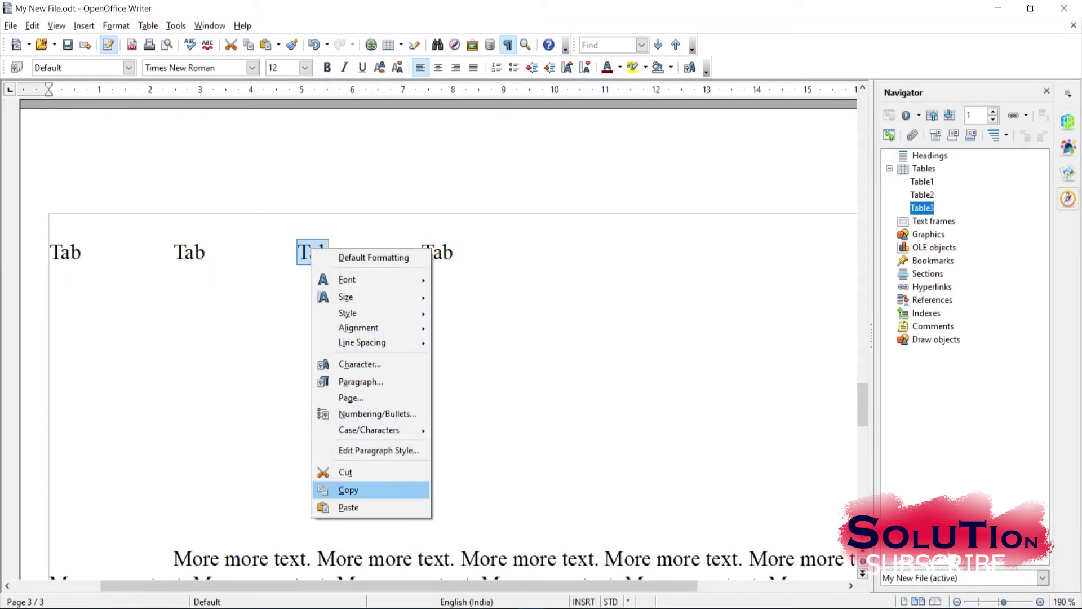
click(347, 488)
Paste the copied word after the last sentence of the paragraph above the yellow table and add a period.
scroll(451, 338, down, 5)
scroll(451, 338, down, 4)
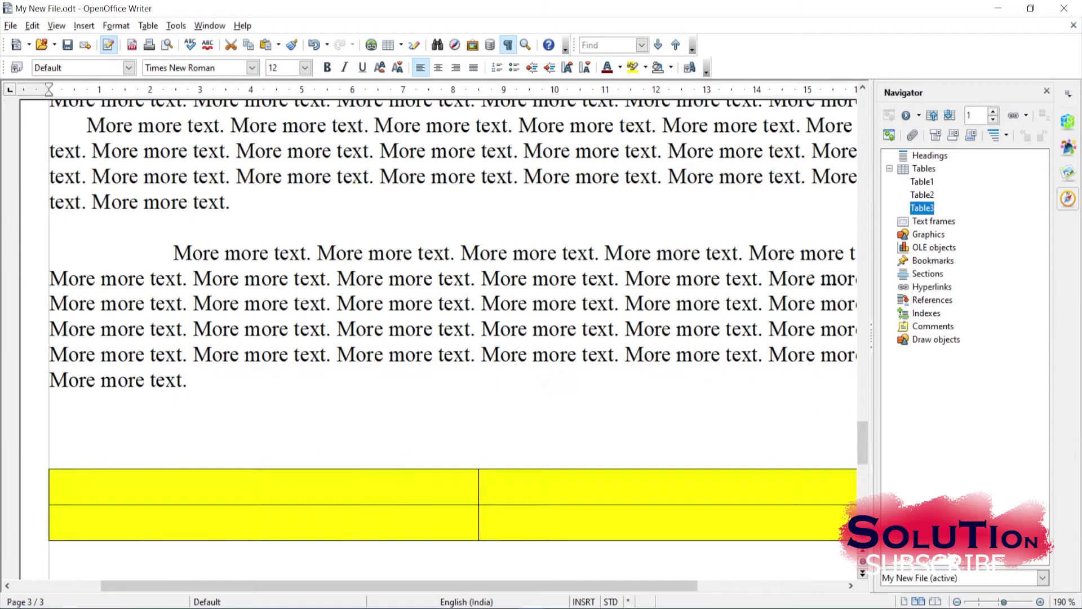
click(194, 379)
right_click(197, 380)
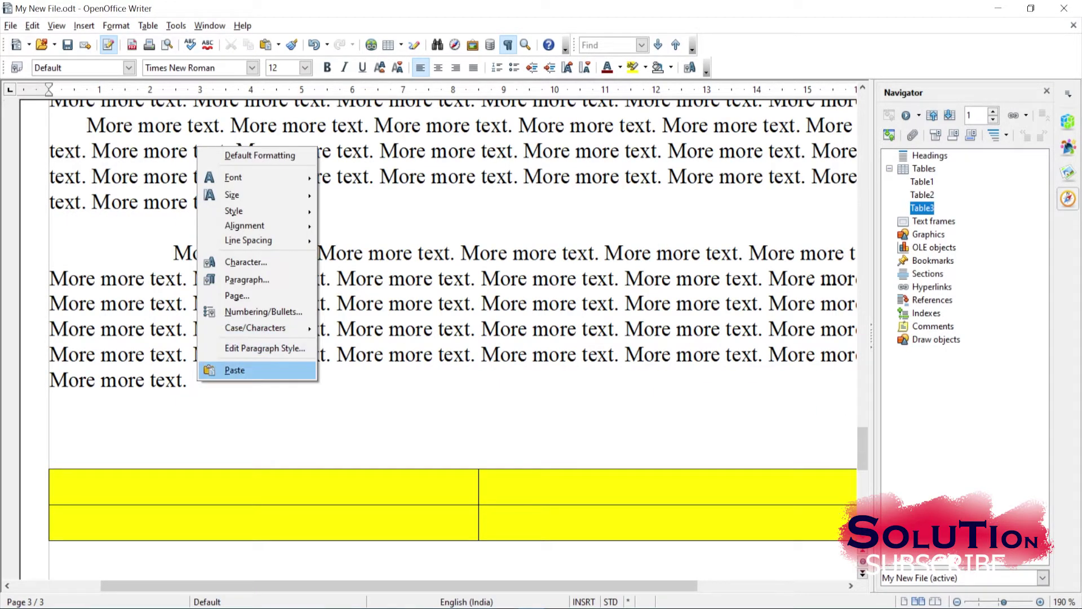
click(234, 369)
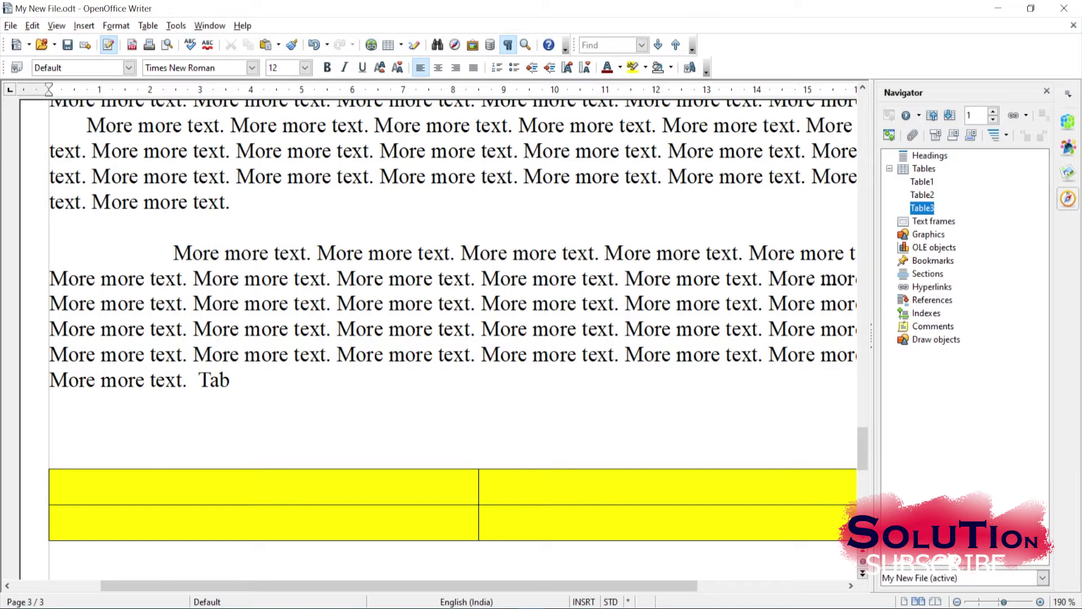
text(.)
Select the whole line of four "Tab" words on page 3 and cut it.
drag(862, 448, 862, 385)
scroll(438, 338, down, 3)
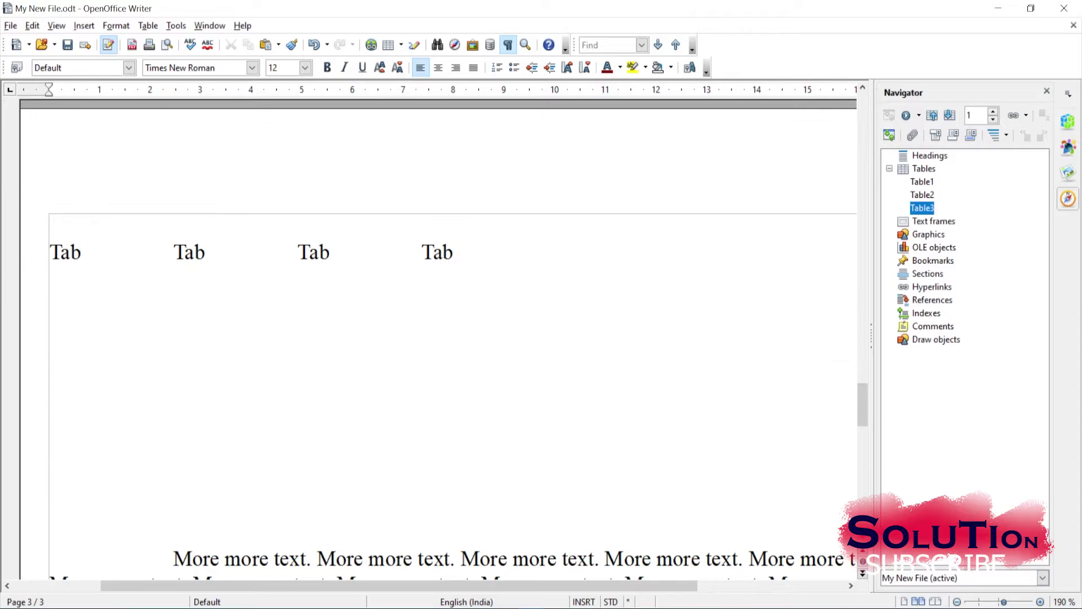
drag(50, 251, 452, 252)
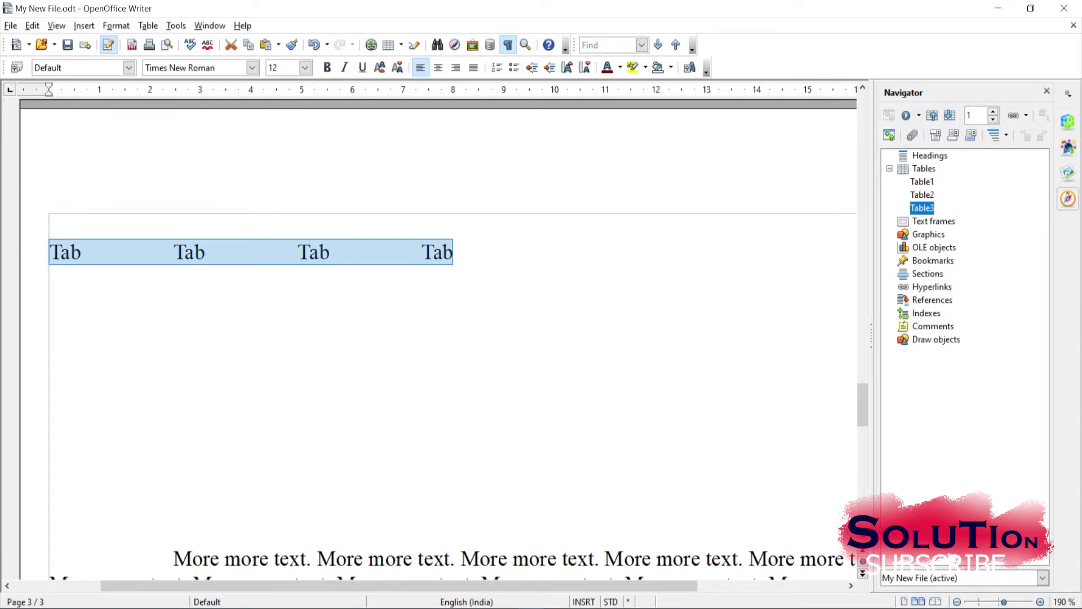
right_click(431, 247)
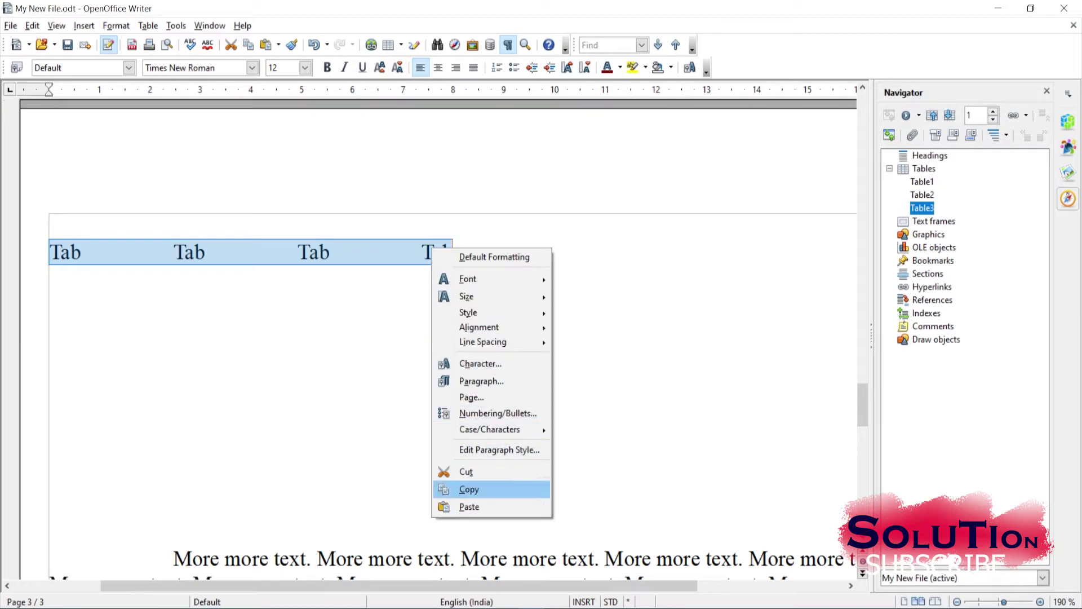
key(Return)
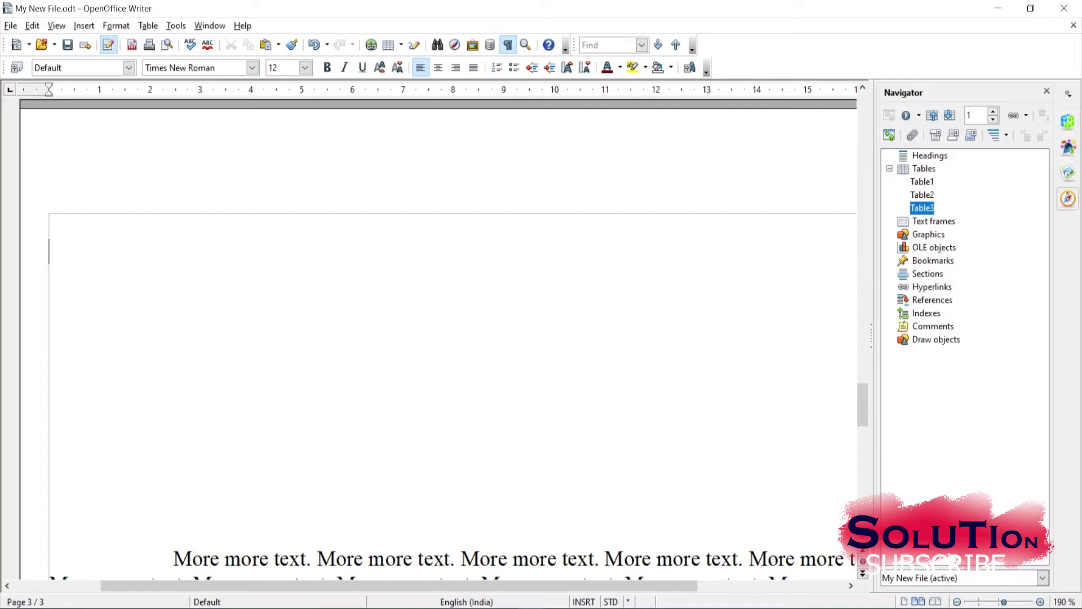
Paste the cut line of "Tab" words after "Tab." in the paragraph above the yellow table and add a period.
scroll(439, 339, down, 4)
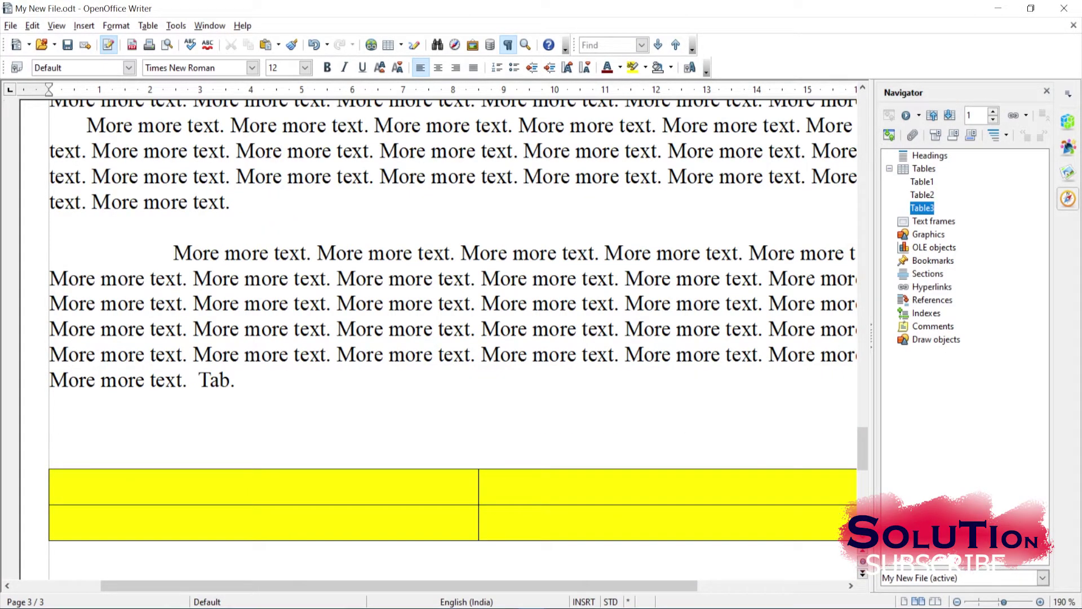
right_click(250, 376)
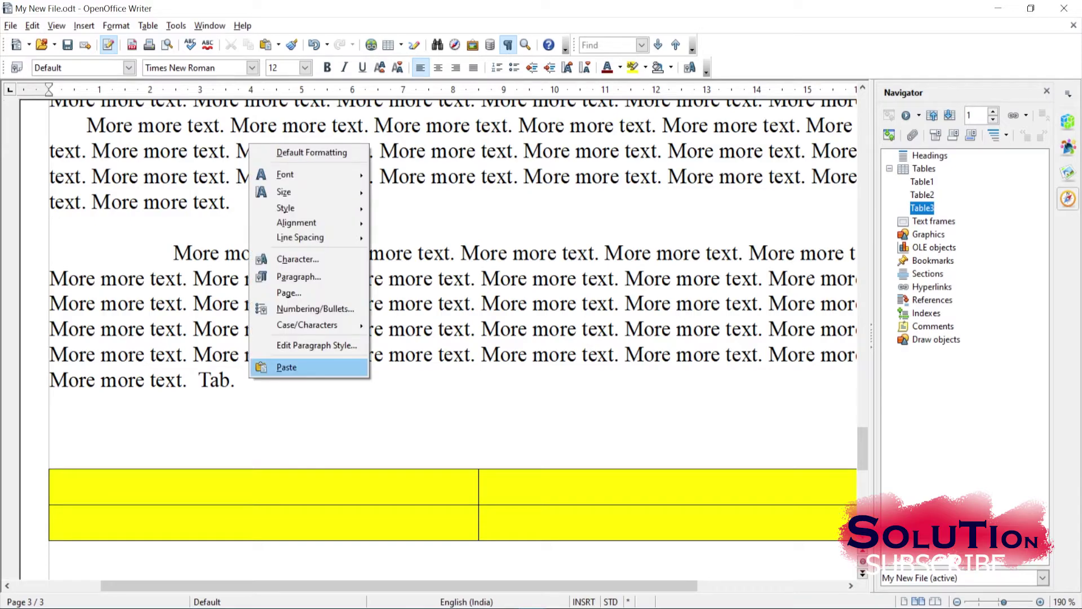
click(287, 367)
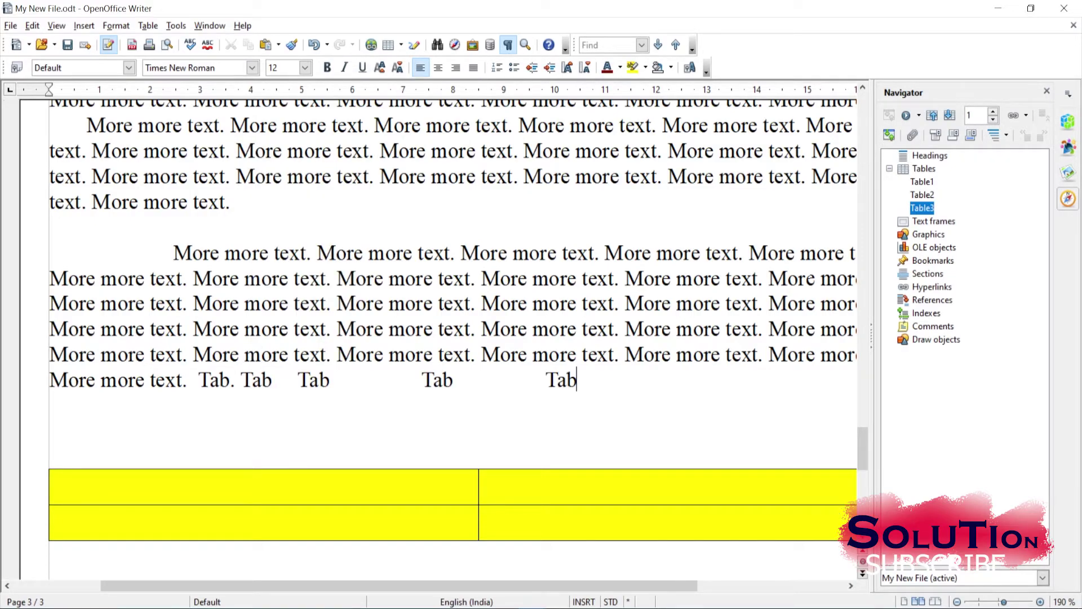
text(.)
Open the Styles and Formatting window, move it aside over the document, and close it.
scroll(608, 253, up, 17)
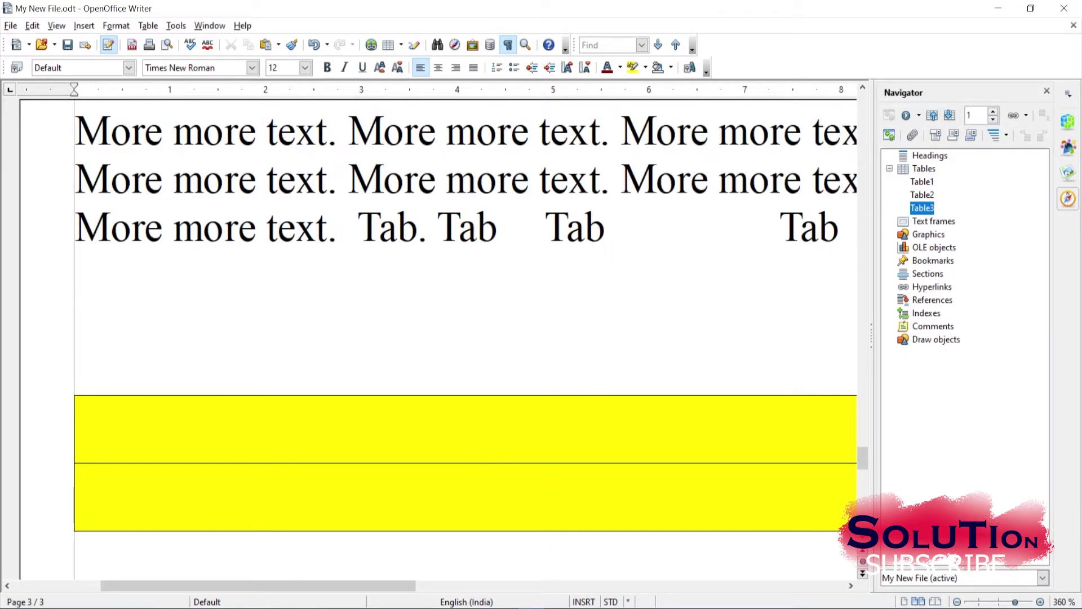
drag(861, 458, 862, 378)
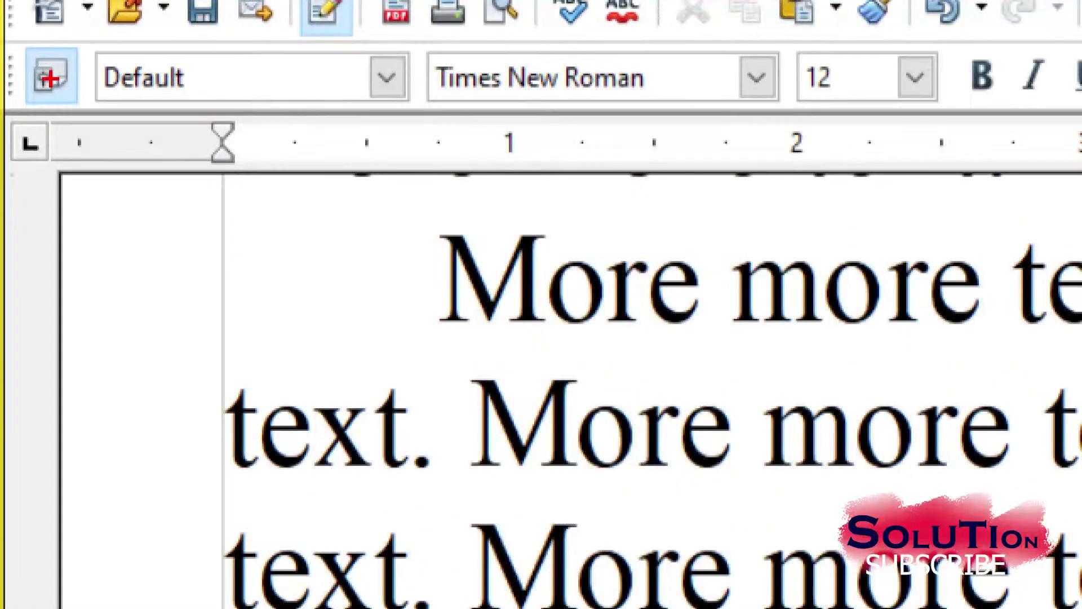
drag(64, 107, 65, 329)
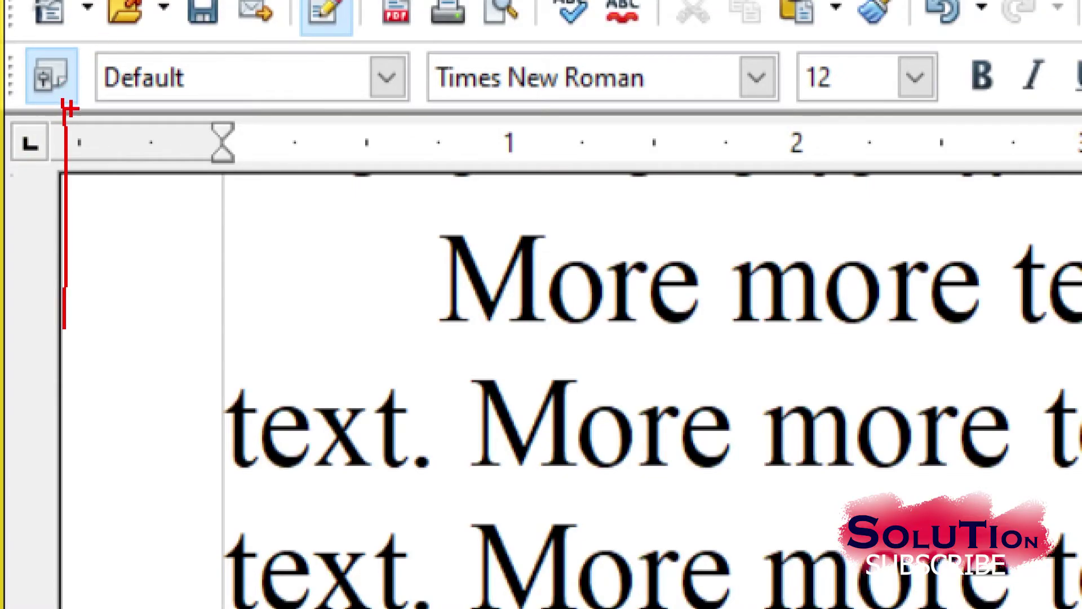
mouse_move(48, 103)
mouse_down()
mouse_move(67, 101)
mouse_move(120, 154)
mouse_up()
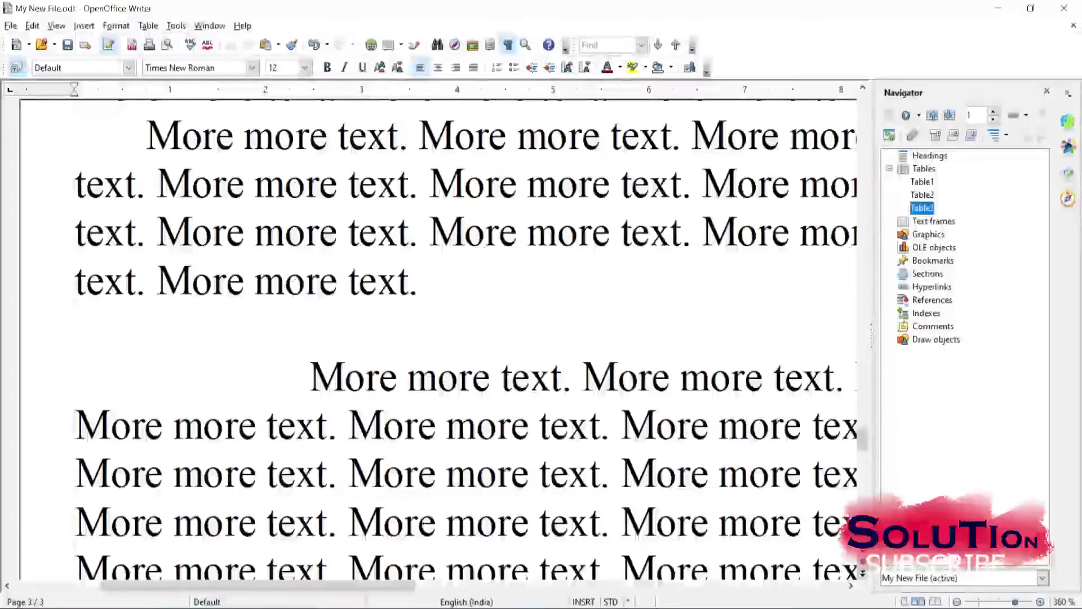
click(50, 75)
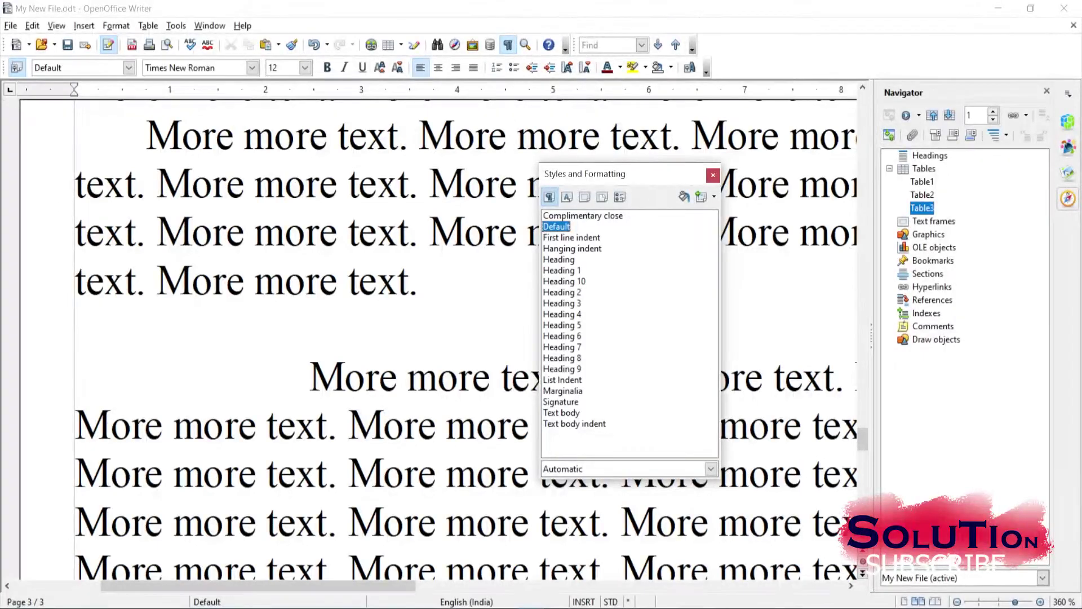
drag(619, 173, 717, 124)
click(811, 125)
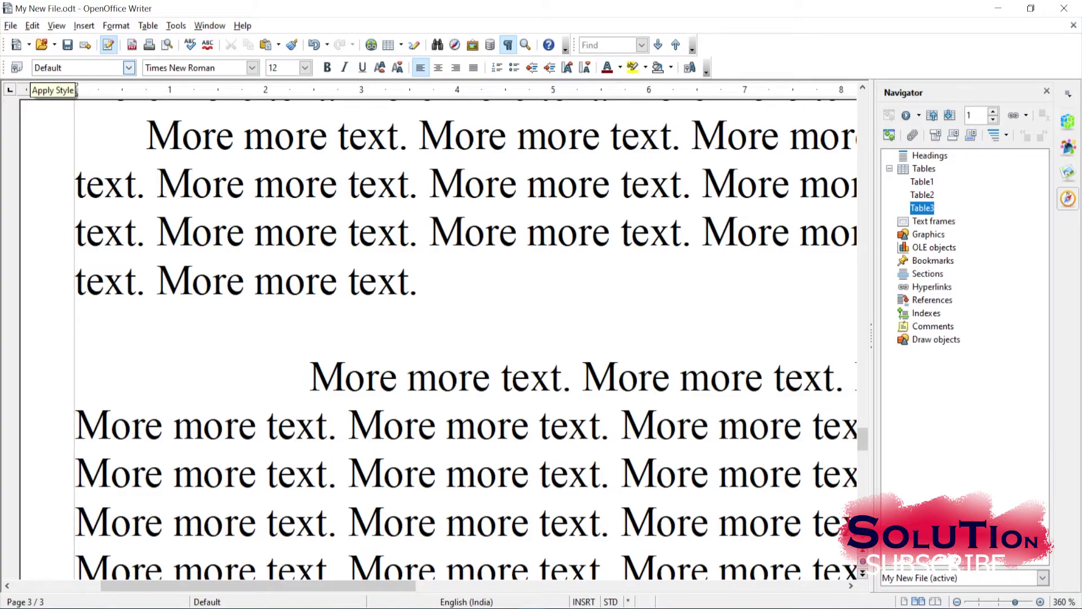
Apply the Heading 1 style to the page 3 paragraph that directly follows the two-line paragraph of "More more text.".
click(128, 67)
key(Escape)
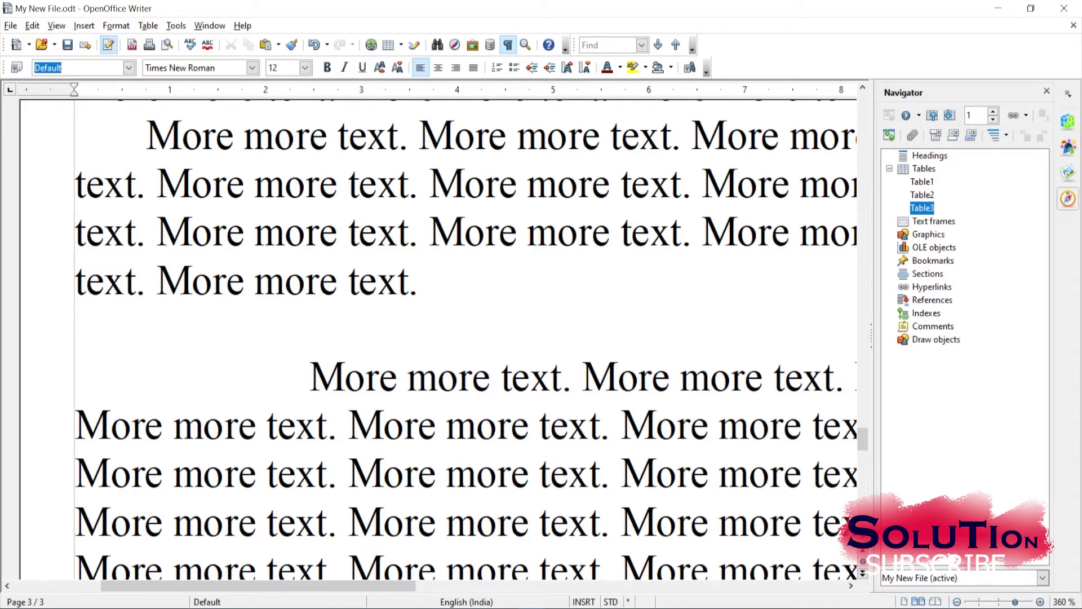
double_click(189, 135)
click(128, 68)
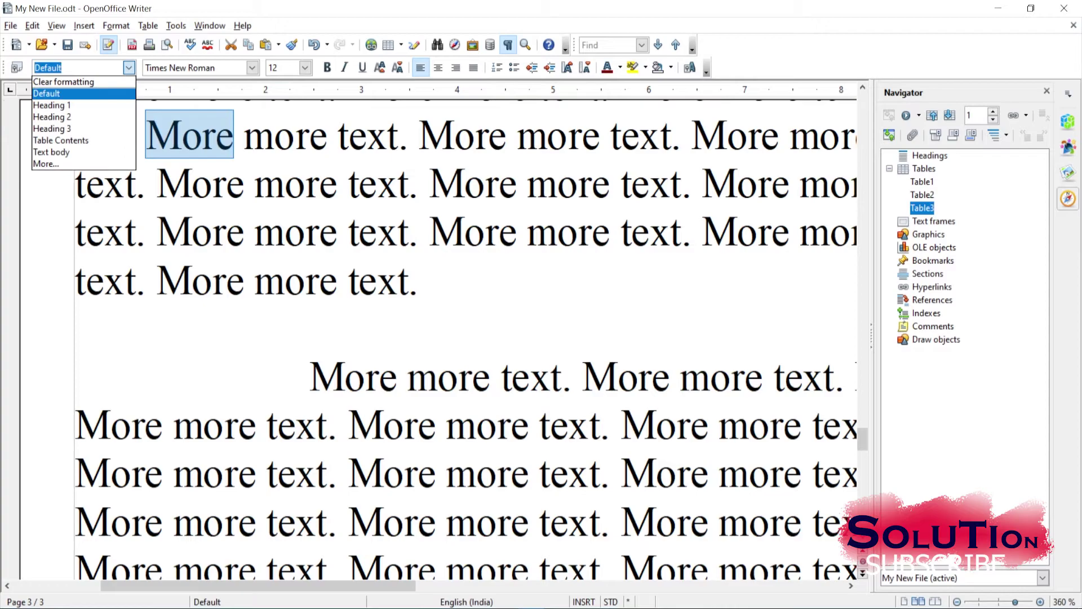
key(Return)
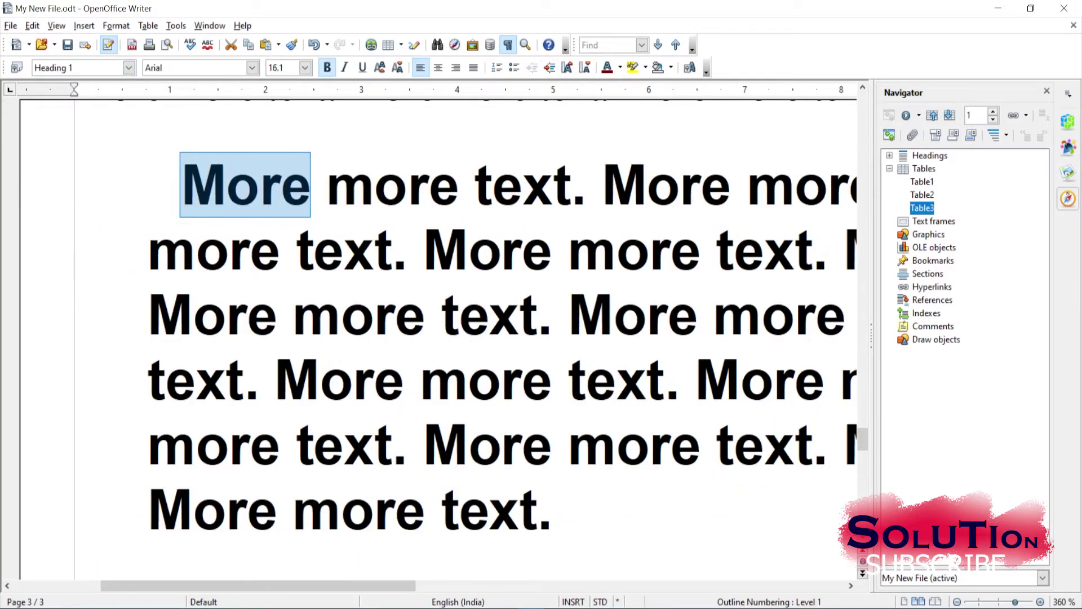
Return the heading-styled paragraph to the Default style.
mouse_move(862, 438)
mouse_down()
mouse_move(863, 450)
mouse_move(862, 429)
mouse_up()
click(129, 68)
key(Down)
key(Return)
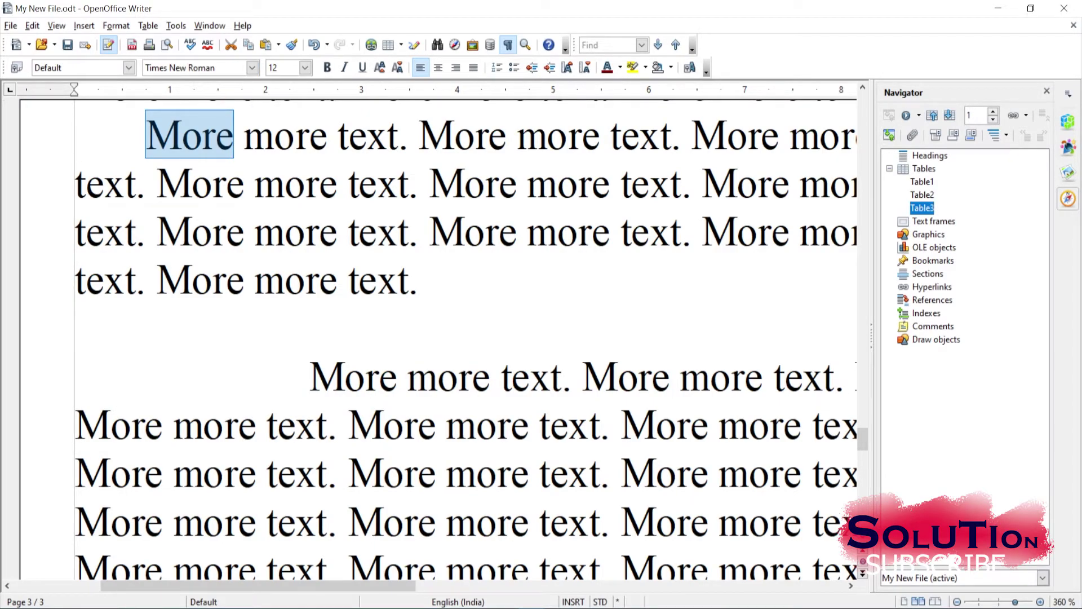
Select the whole four-line "More more text." paragraph and change its font to Rockwell Extra Bold.
click(201, 136)
drag(146, 136, 427, 281)
scroll(831, 167, up, 3)
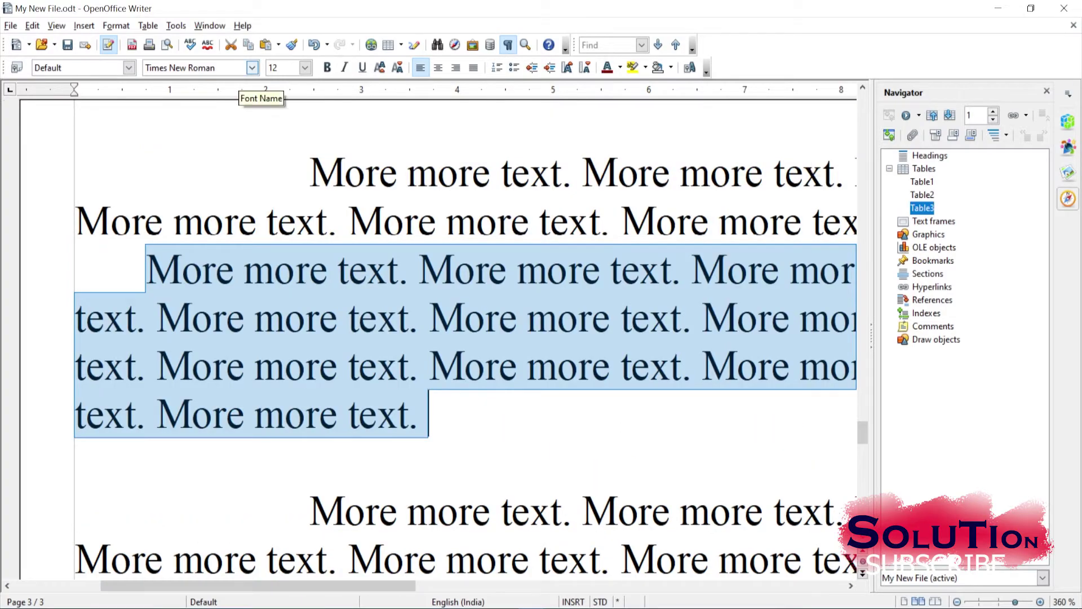
click(252, 67)
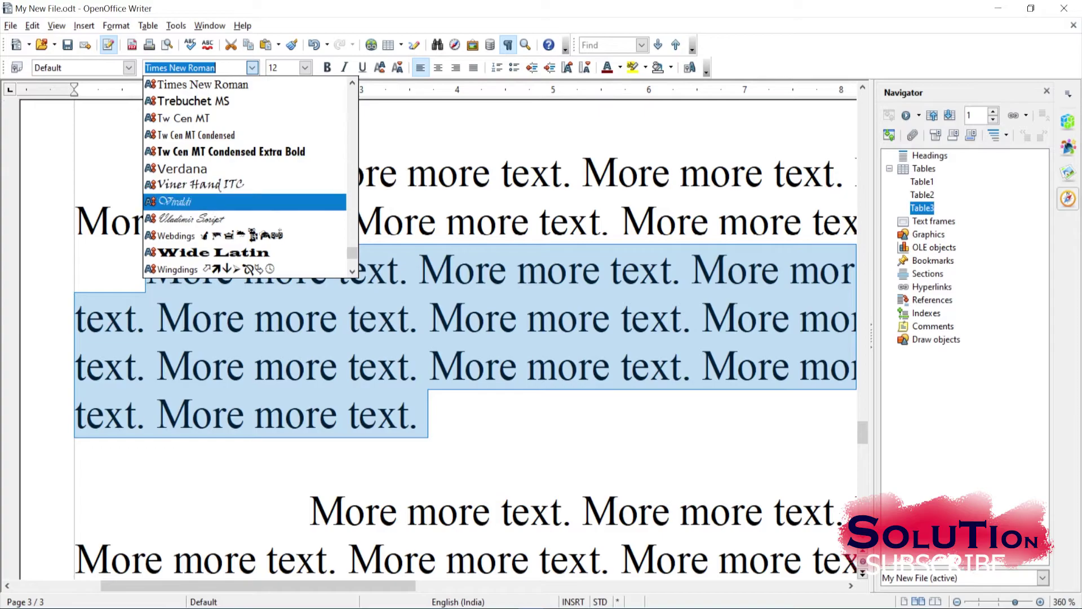
scroll(248, 178, down, 3)
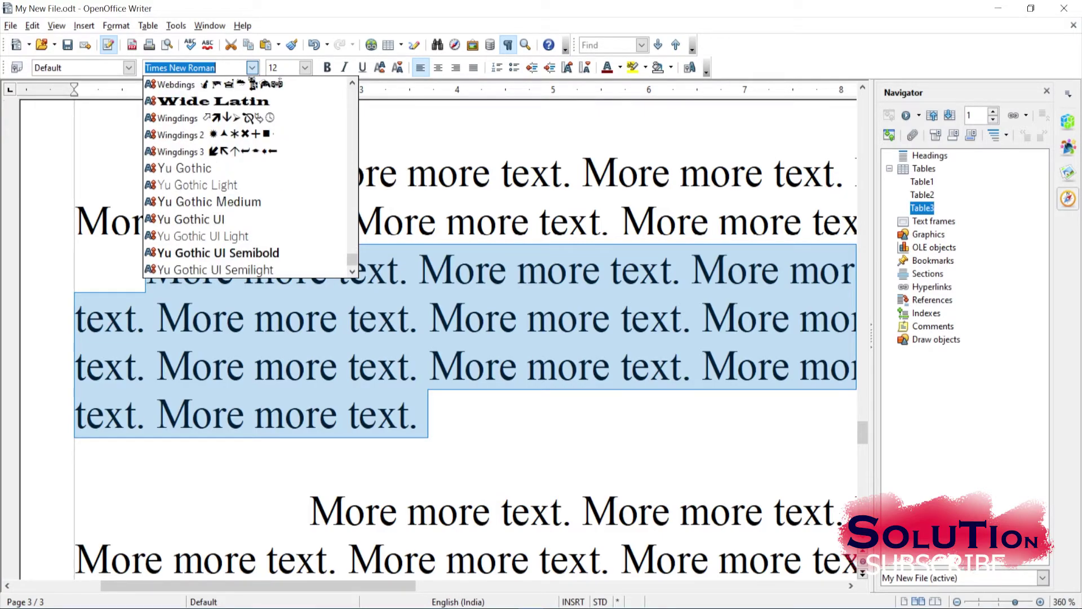
scroll(244, 177, up, 17)
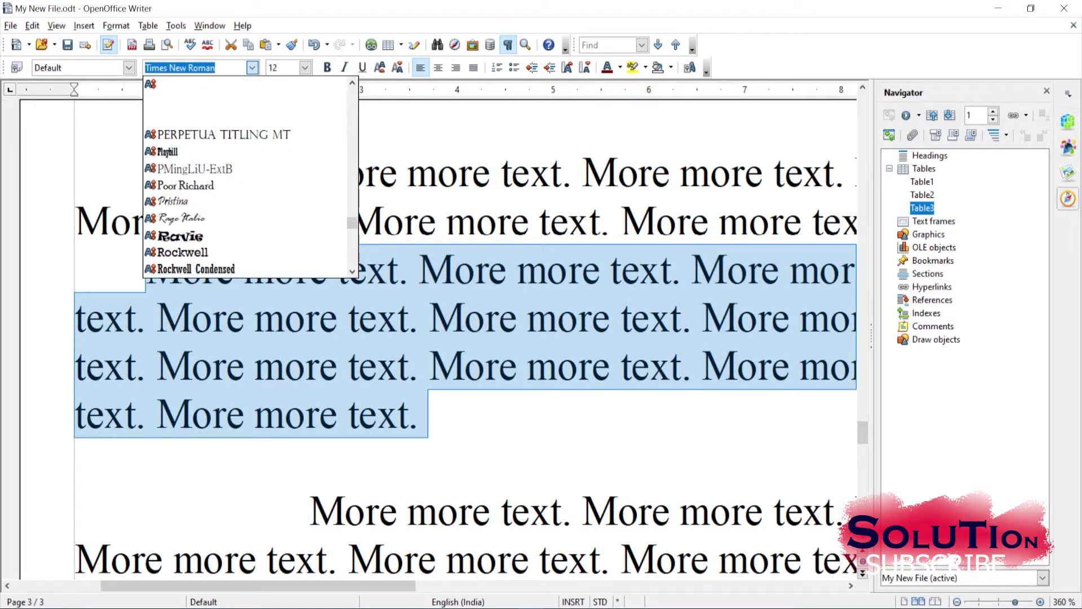
scroll(244, 177, down, 4)
scroll(248, 169, up, 4)
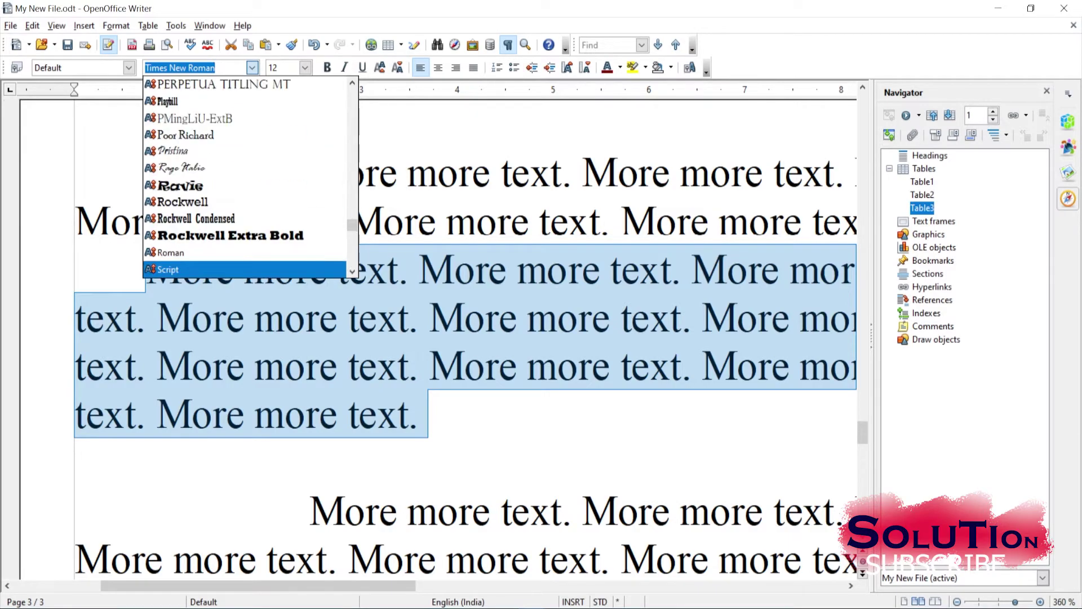
click(231, 235)
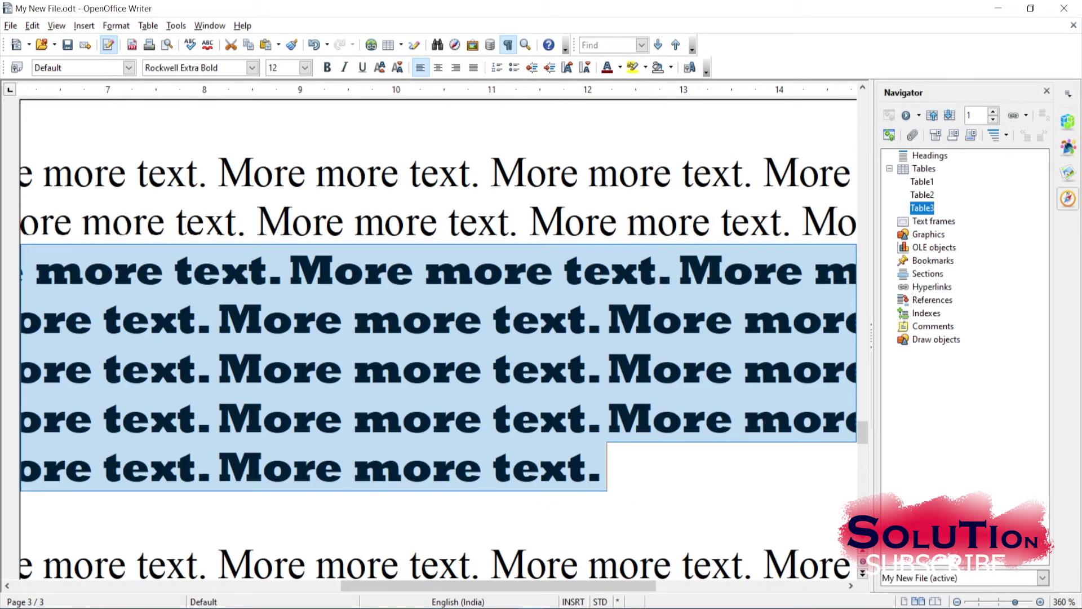
Set the font size of the selected Rockwell Extra Bold paragraph to 18.
click(304, 68)
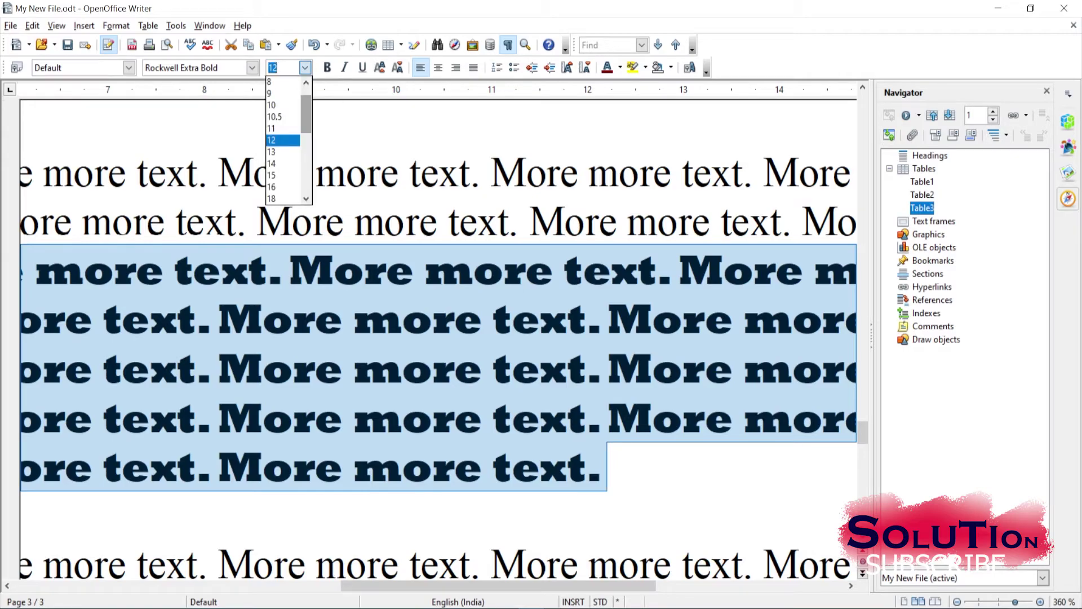
key(Down)
key(Down)
key(Down)
key(Down)
key(Down)
key(Return)
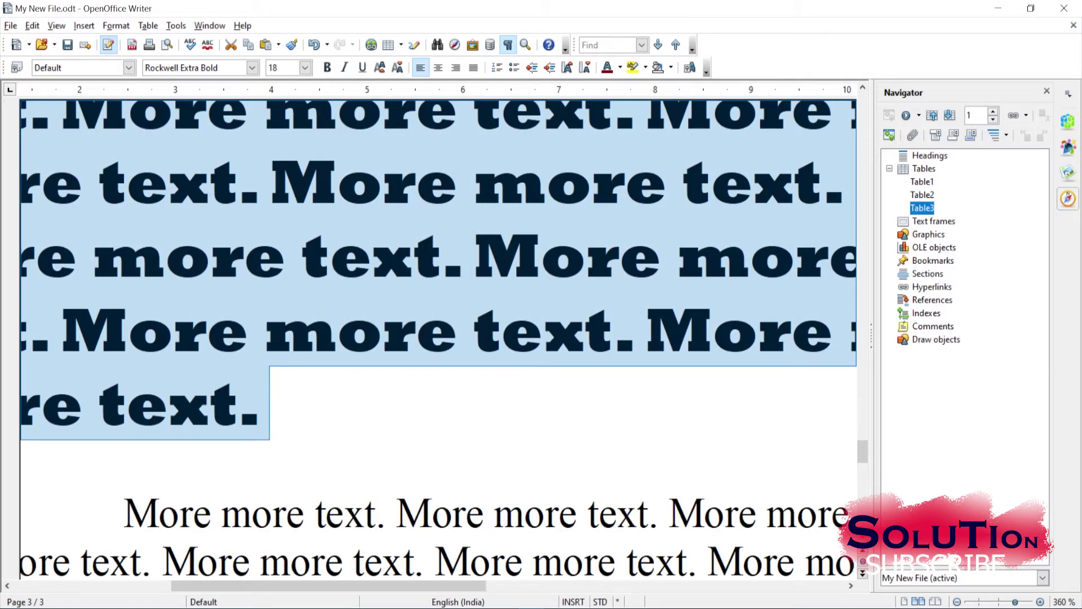
Set the font size of the selected Rockwell Extra Bold paragraph to 6.
click(305, 68)
scroll(282, 83, up, 3)
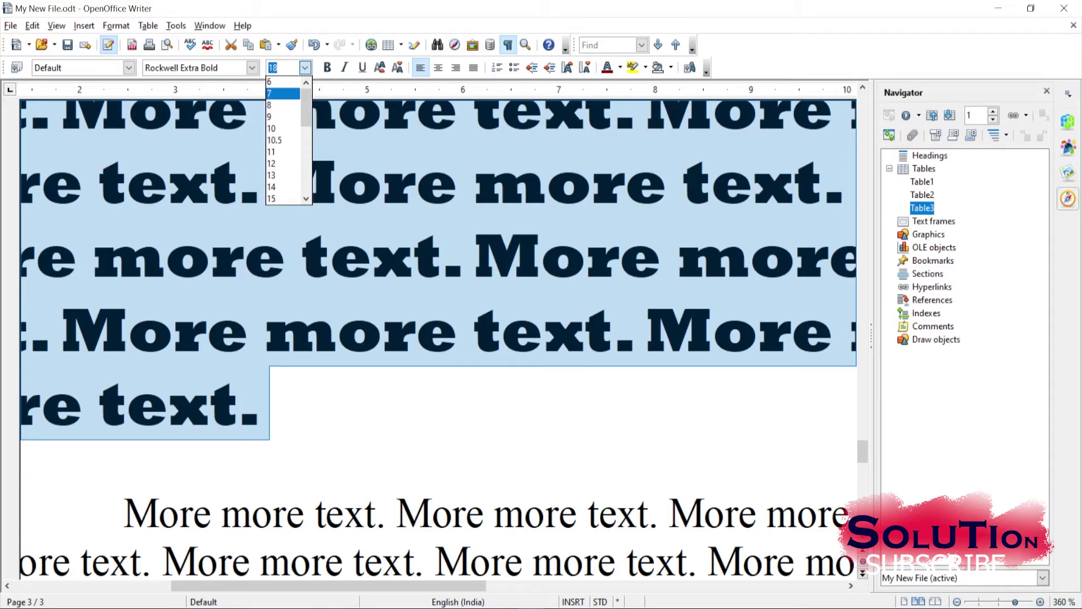
click(283, 82)
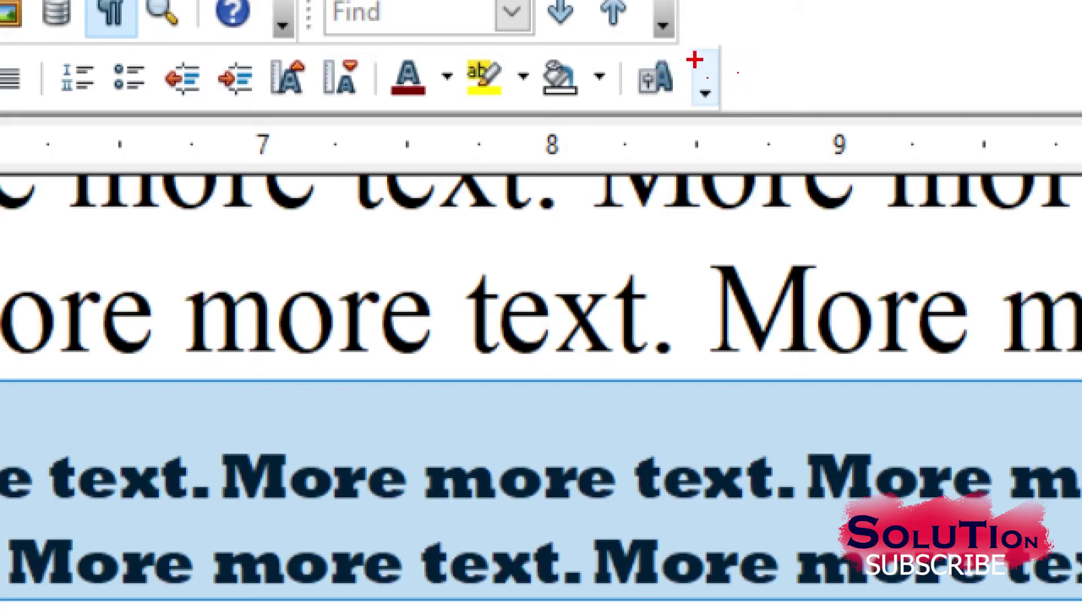
Examine which buttons can be made visible on the Formatting toolbar, and close the list unchanged.
mouse_move(695, 58)
mouse_down()
mouse_move(730, 122)
mouse_move(681, 45)
mouse_up()
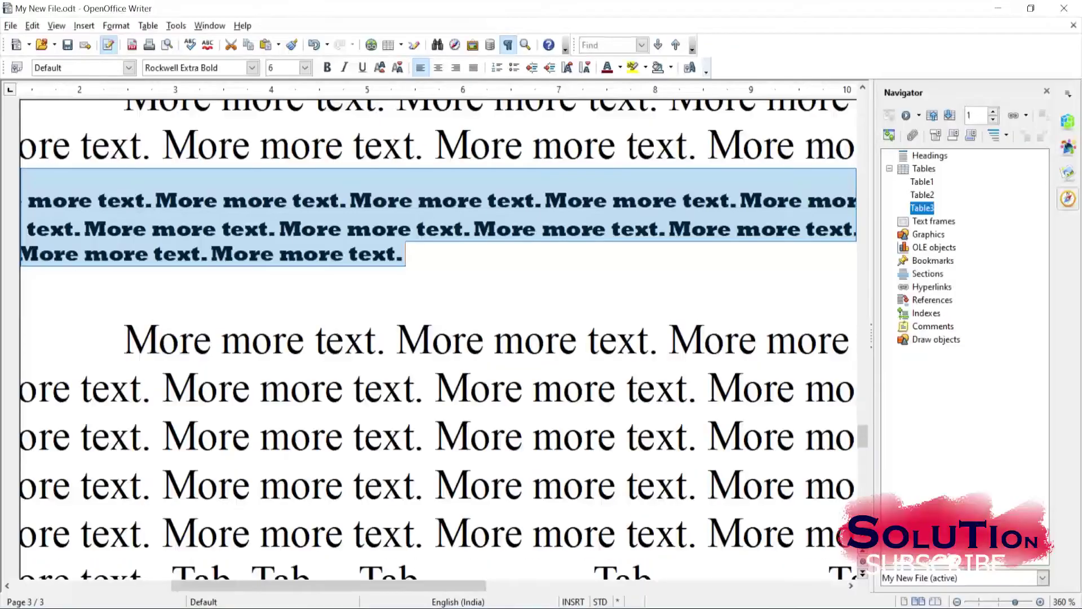
click(705, 90)
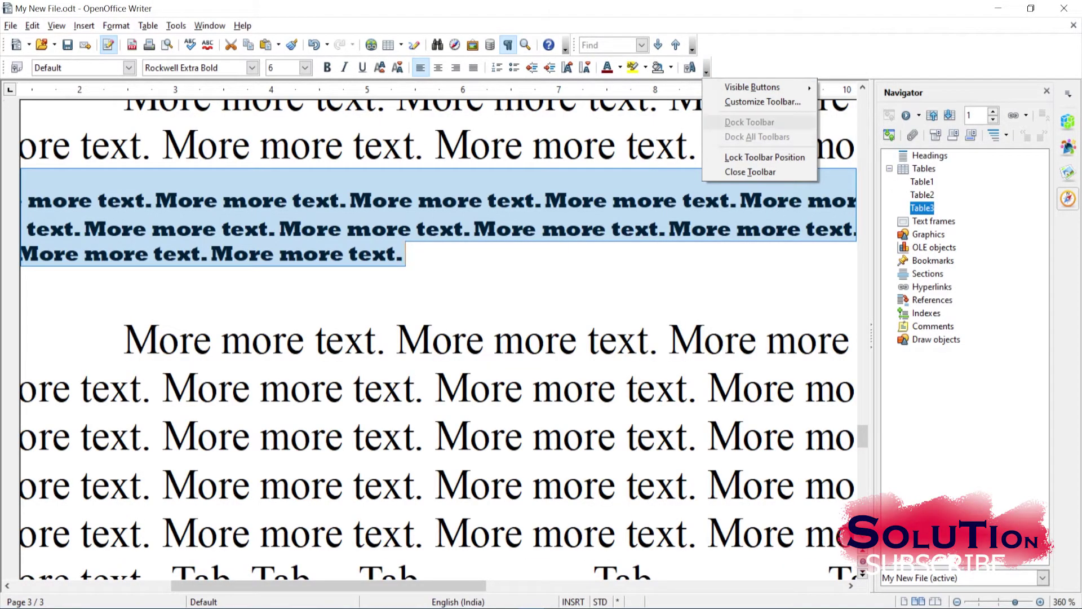
mouse_move(755, 87)
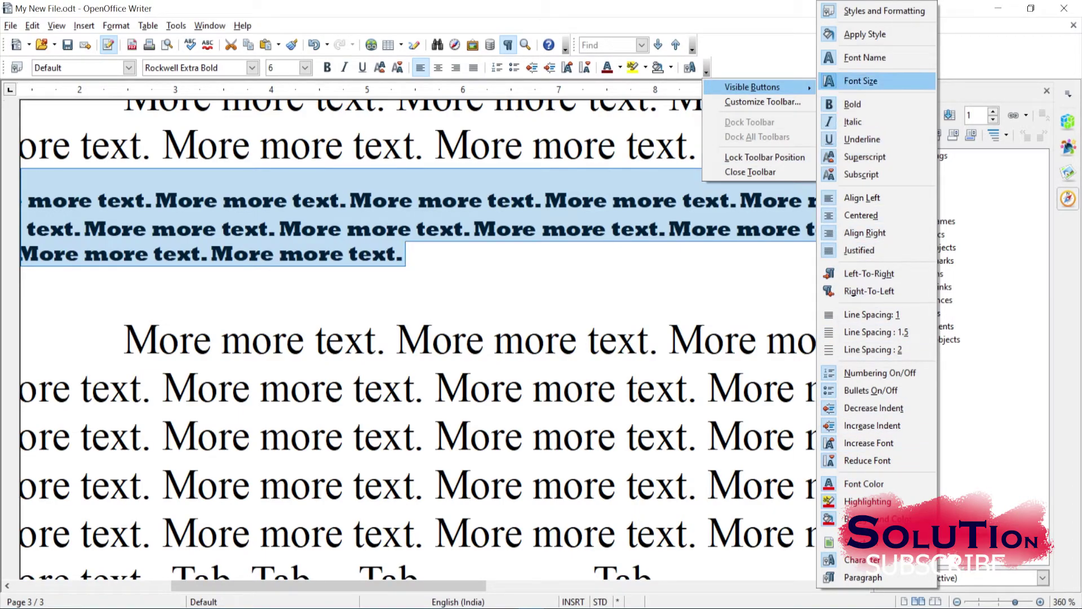
key(Escape)
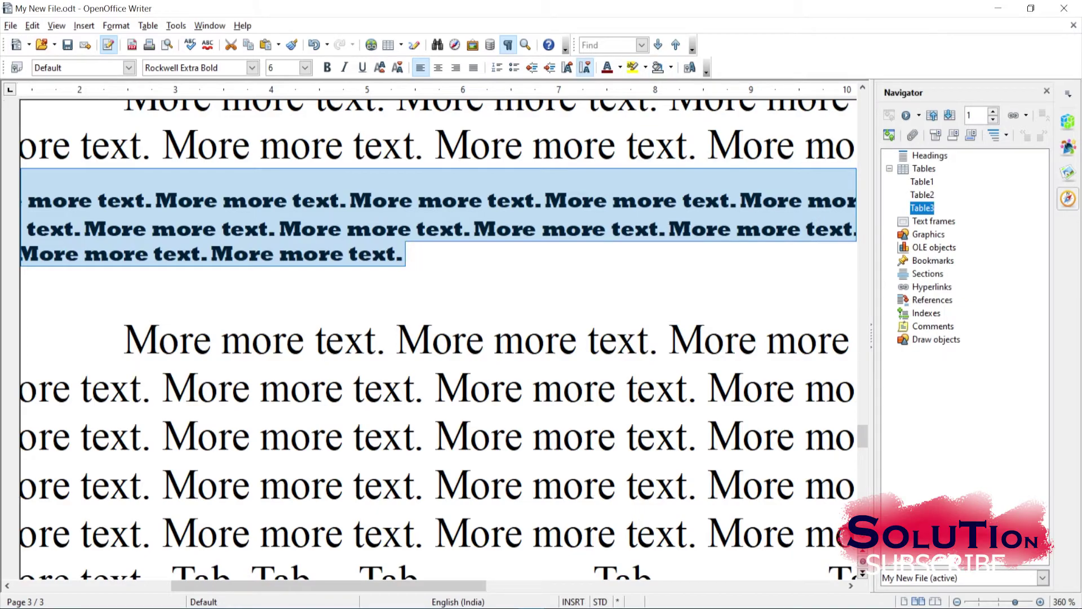
Enlarge the selected paragraph's text with Increase Font, and bring it down to size 8 with Reduce Font.
click(567, 67)
click(567, 68)
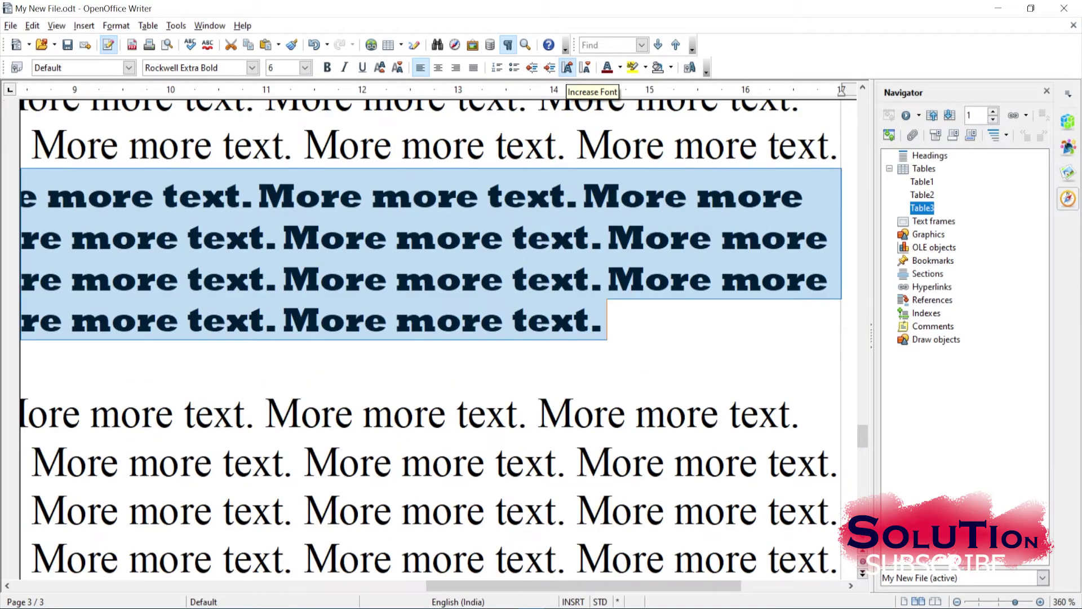
click(585, 68)
click(585, 67)
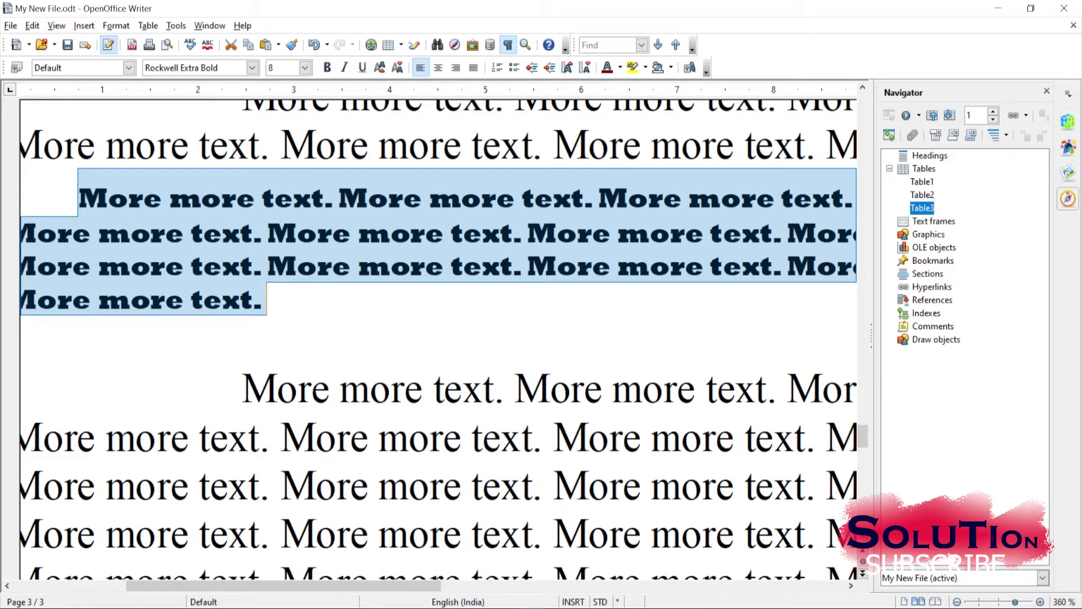
Make the first word "More" of the paragraph above the Rockwell text bold, italic and underlined.
click(280, 145)
scroll(438, 338, up, 2)
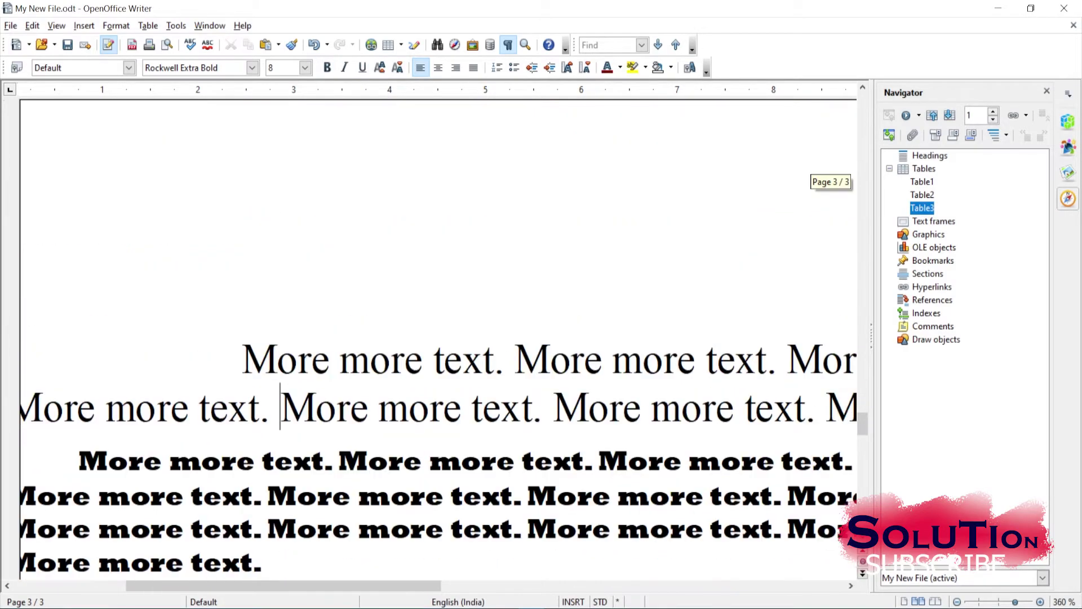
double_click(285, 358)
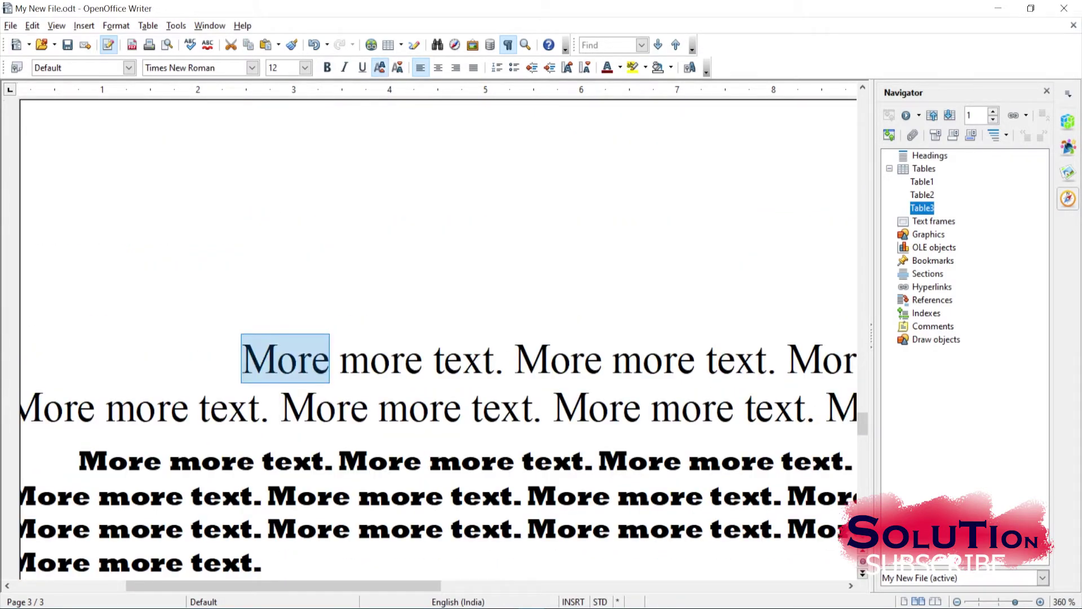
click(327, 67)
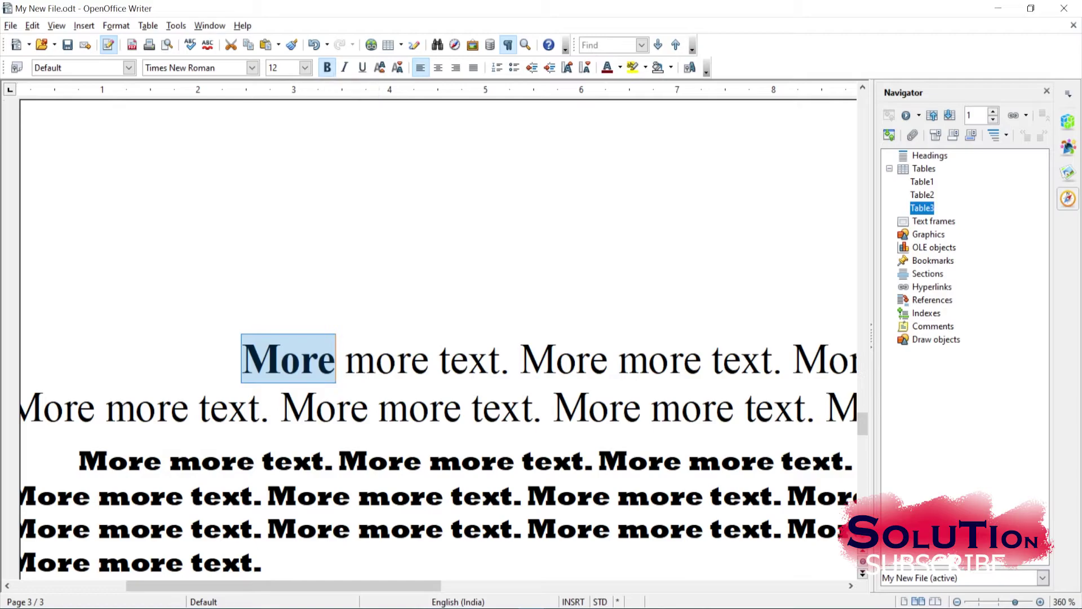
scroll(438, 314, down, 1)
ctrl+scroll(438, 314, up, 3)
scroll(440, 338, up, 1)
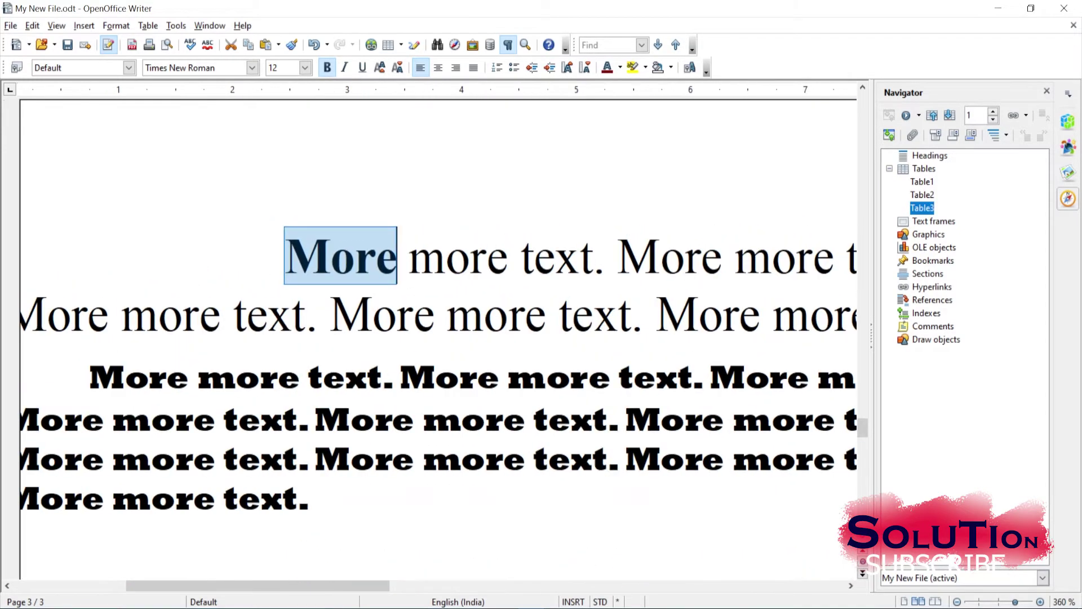
click(344, 67)
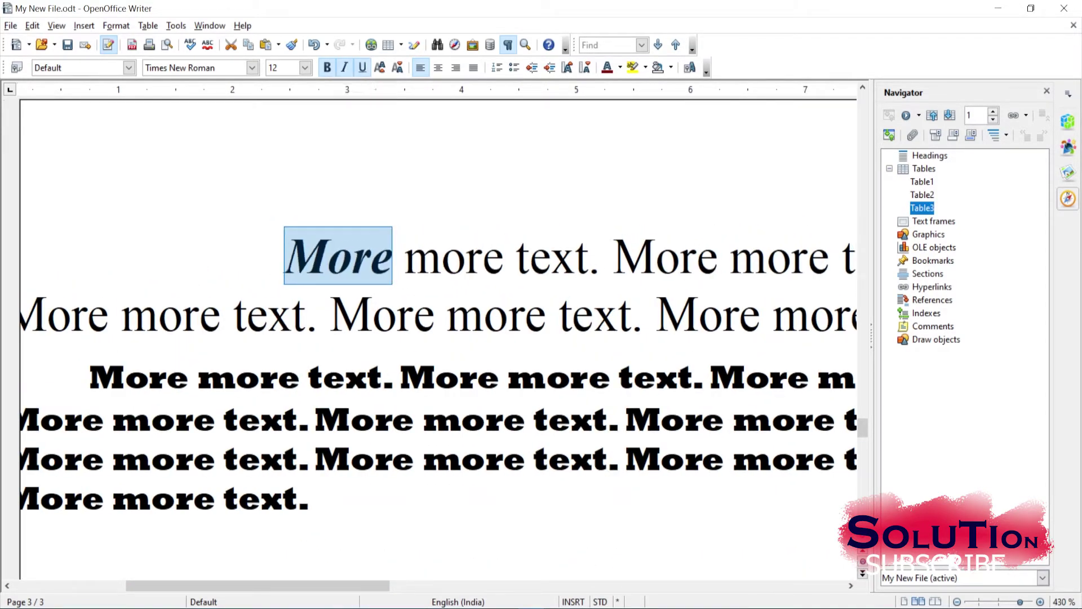
click(363, 68)
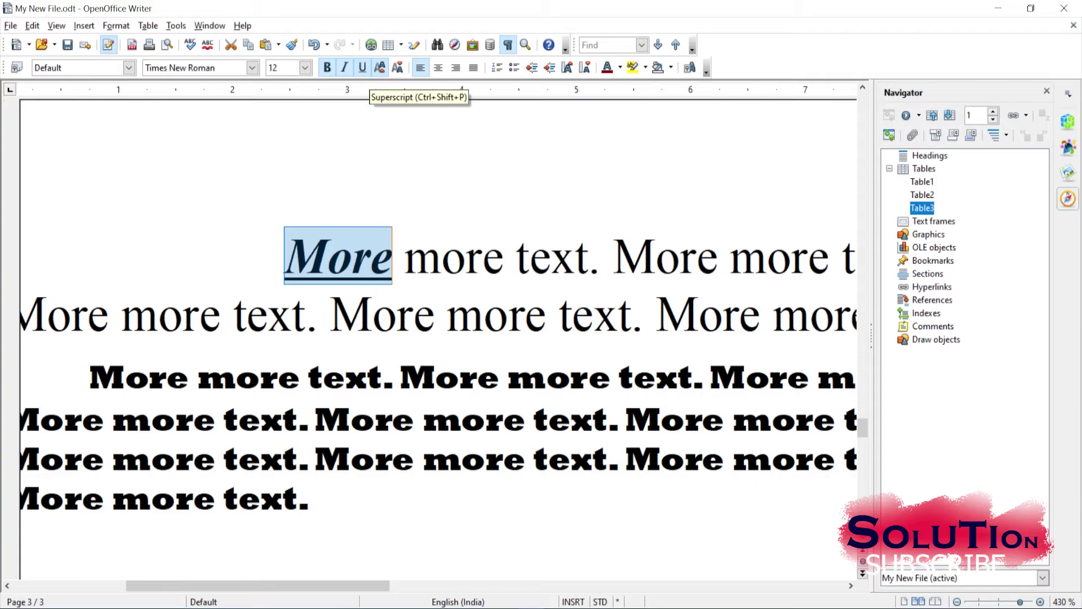
Format only the last letter of the underlined "More" as superscript, and switch that letter to subscript.
key(Right)
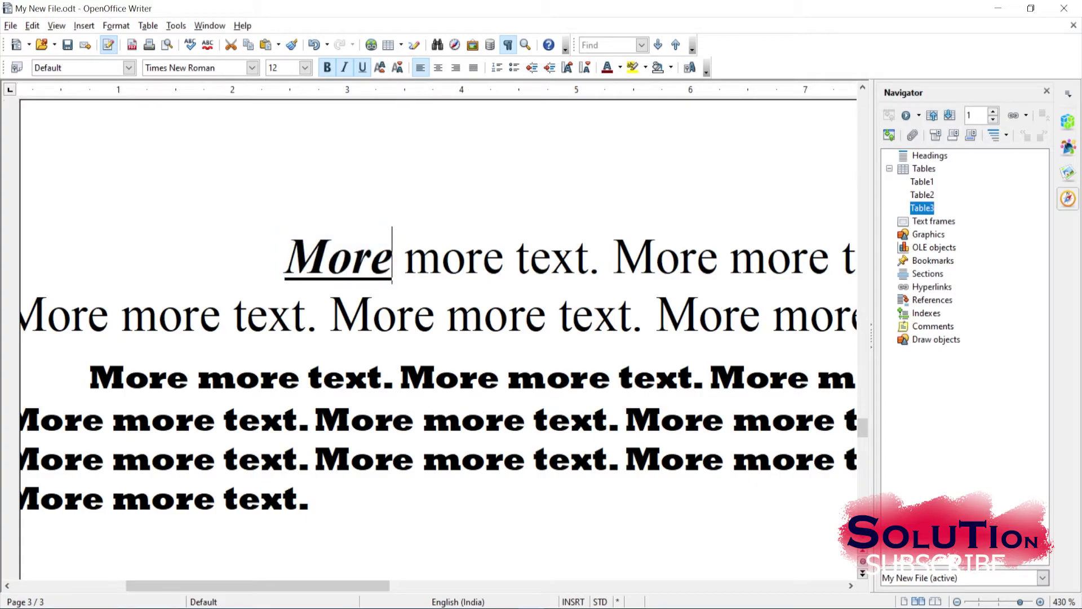
key(shift+Left)
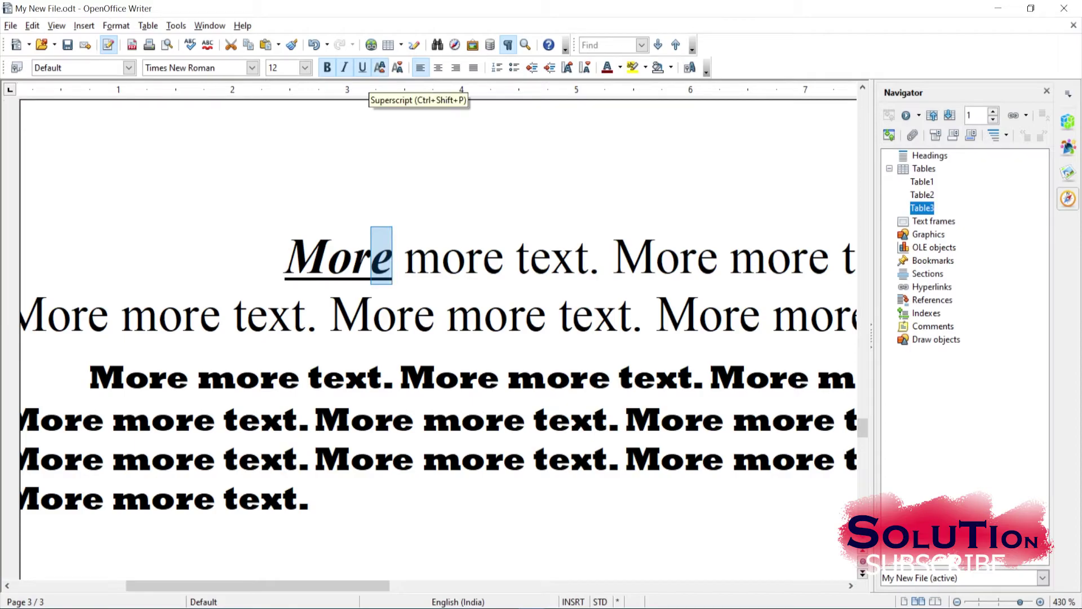
click(379, 69)
scroll(438, 339, up, 7)
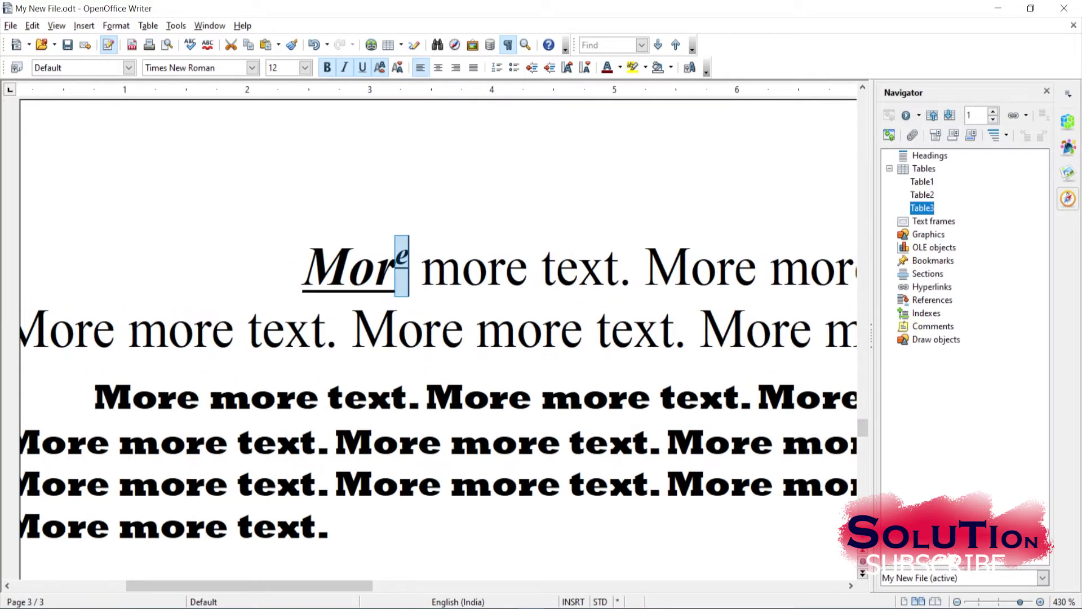
scroll(806, 271, down, 3)
scroll(805, 270, up, 3)
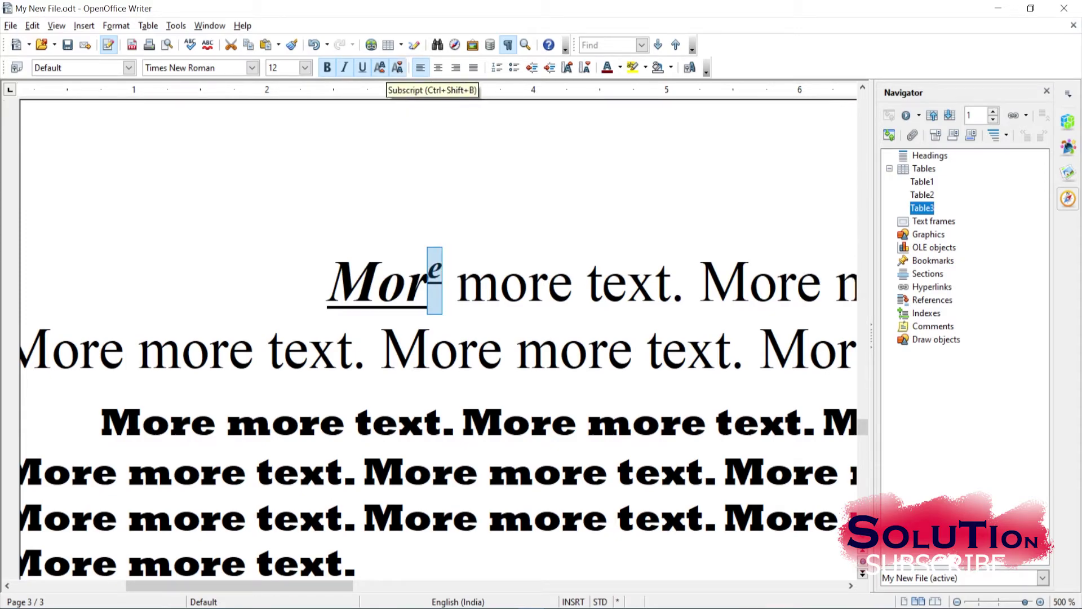
click(397, 67)
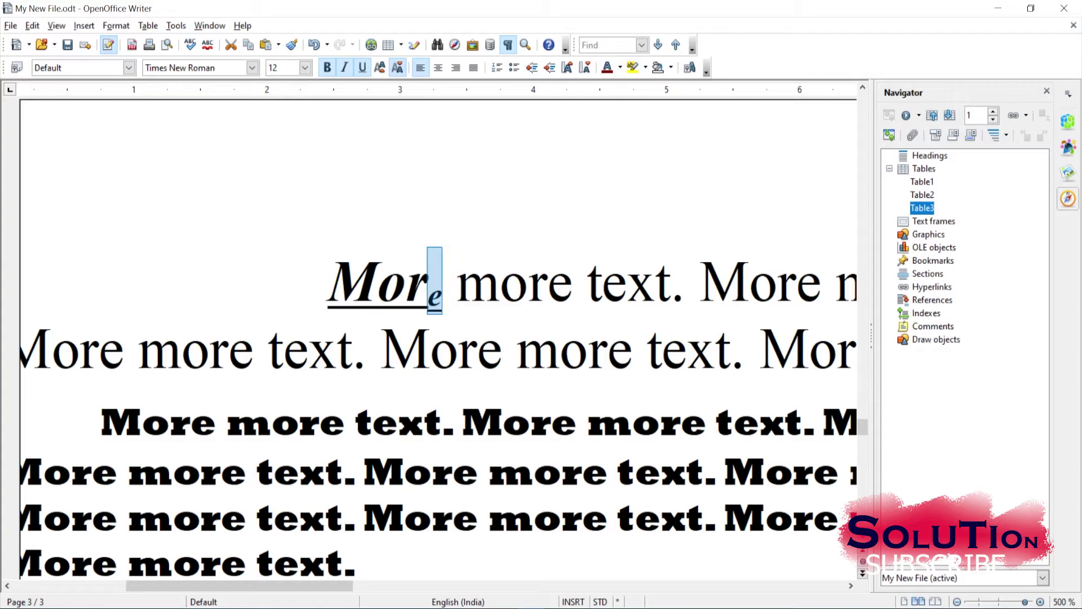
Replace the underlined word "More" with "H20" and remove the subscript formatting from the whole new word.
double_click(432, 285)
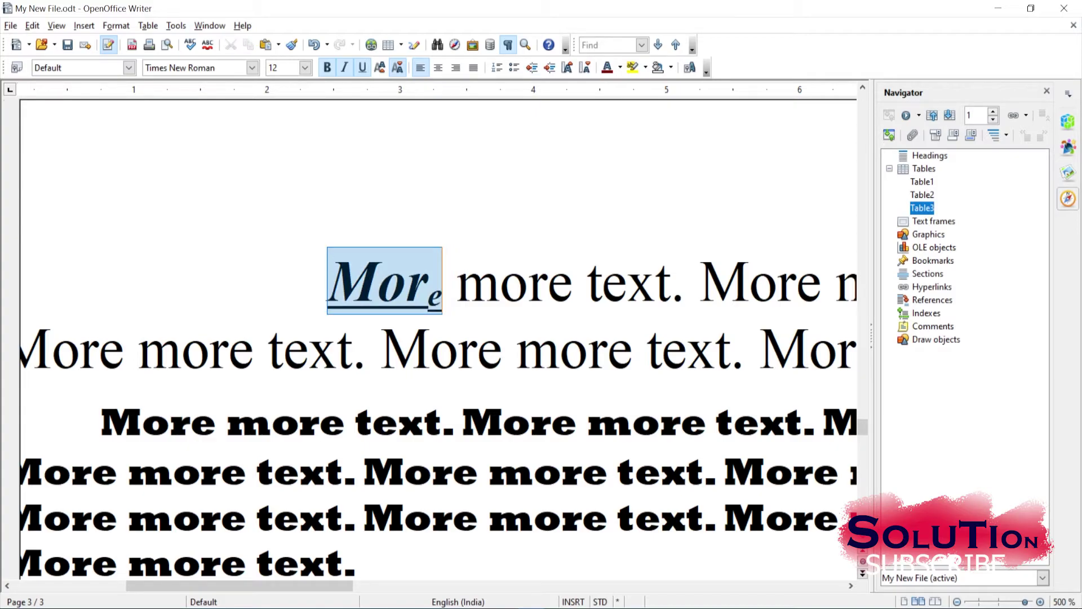
text(H)
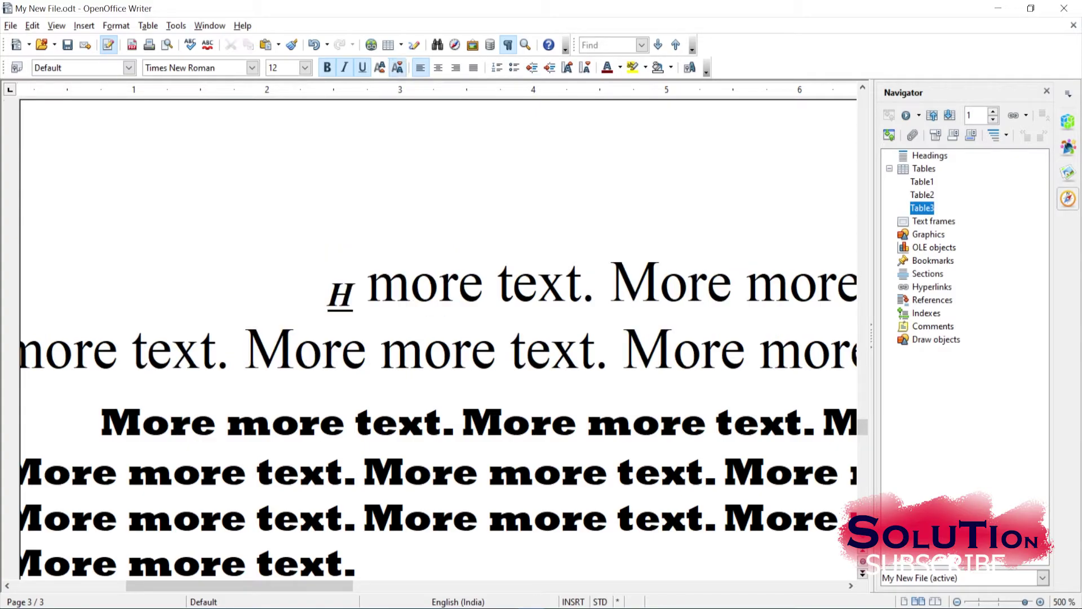
text(20)
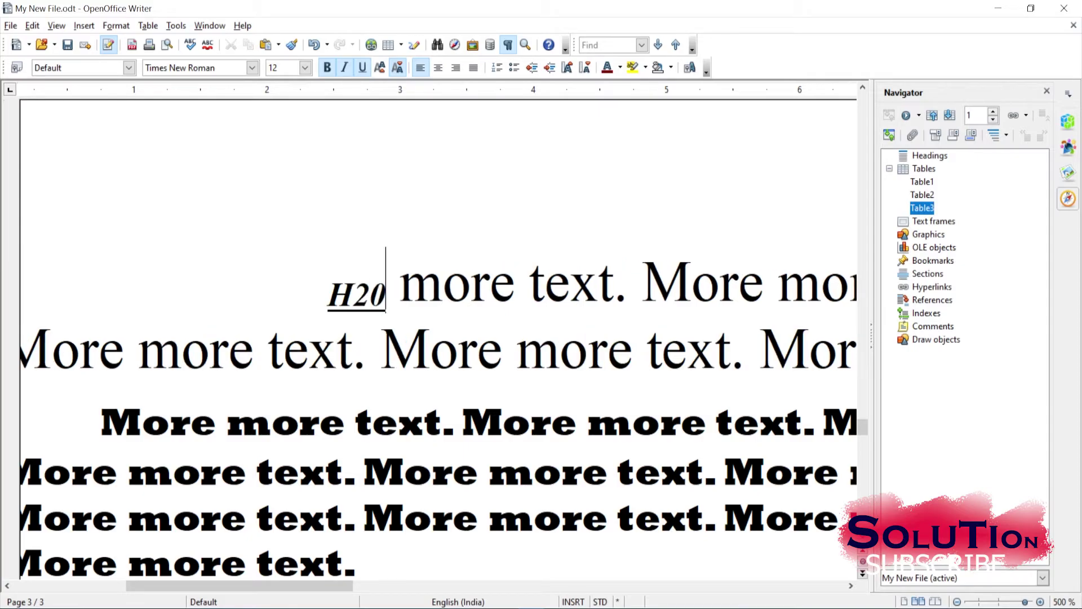
click(369, 294)
double_click(369, 294)
click(397, 68)
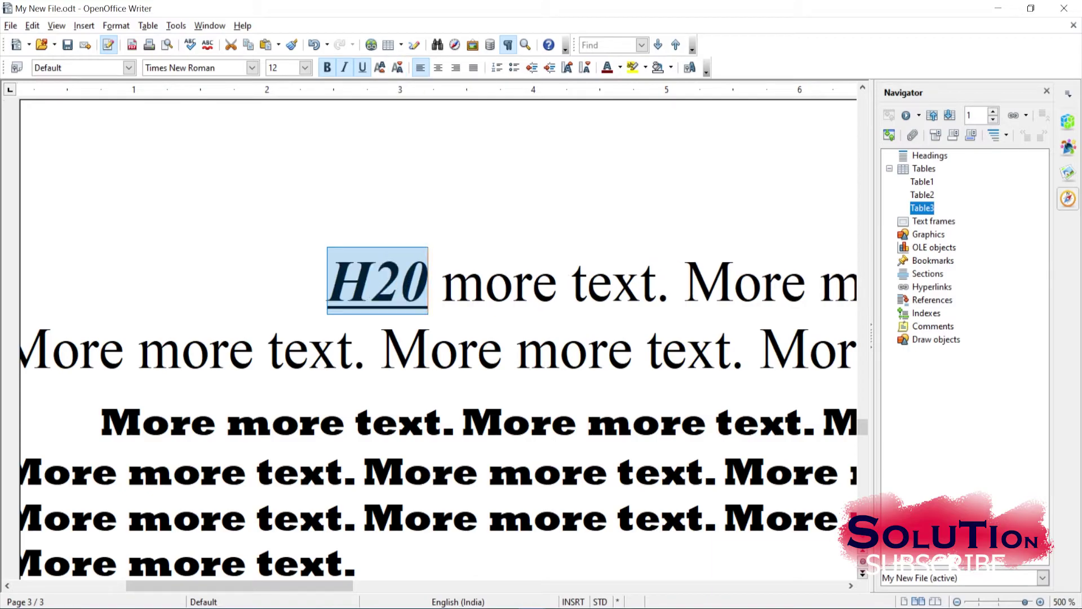
Remove the underline from the word "H20" and format only its digit 2 as subscript.
click(362, 67)
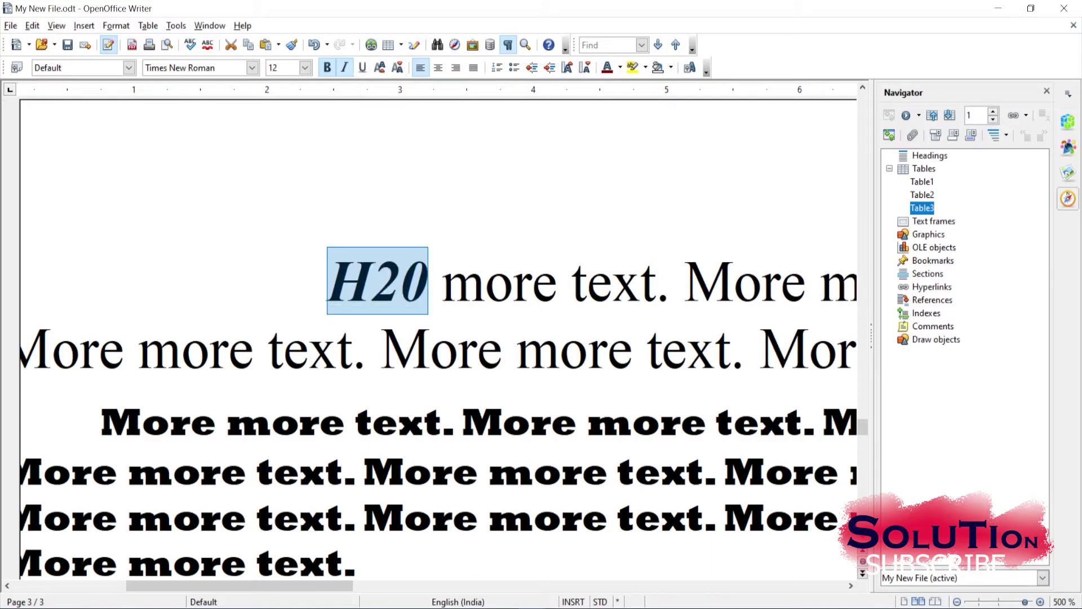
click(399, 281)
key(shift+Left)
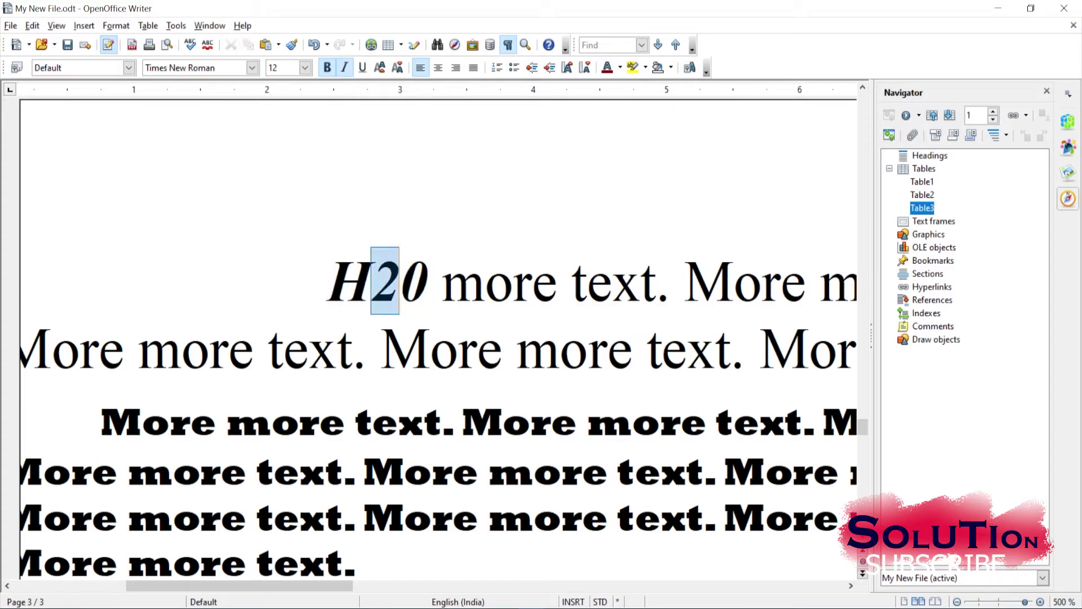
click(398, 68)
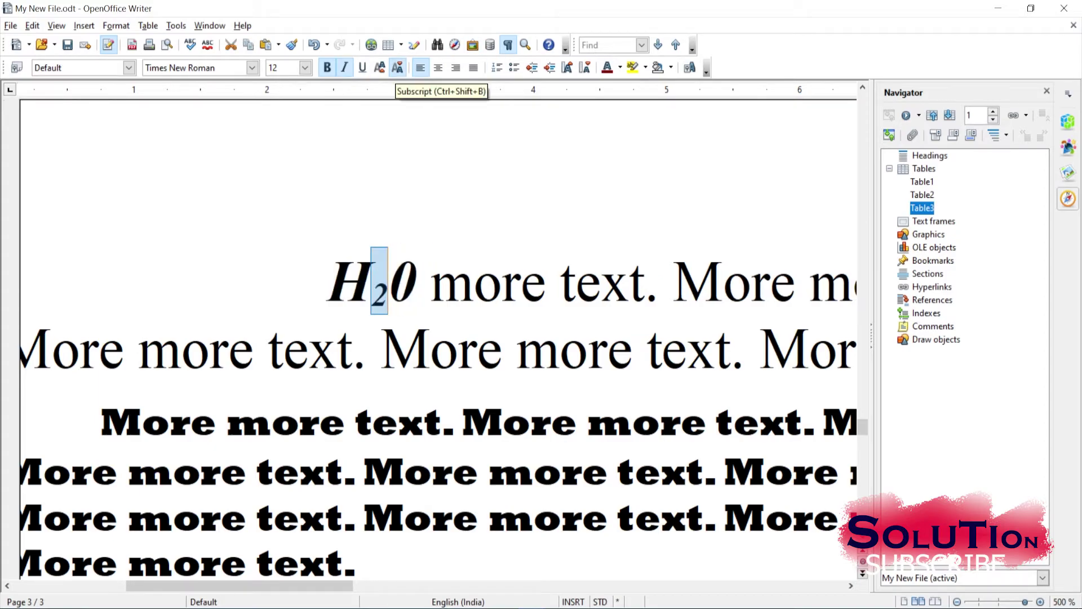
Split the paragraph right after "H20" so the word stands on its own line, starting at the left margin.
click(430, 281)
scroll(429, 281, up, 7)
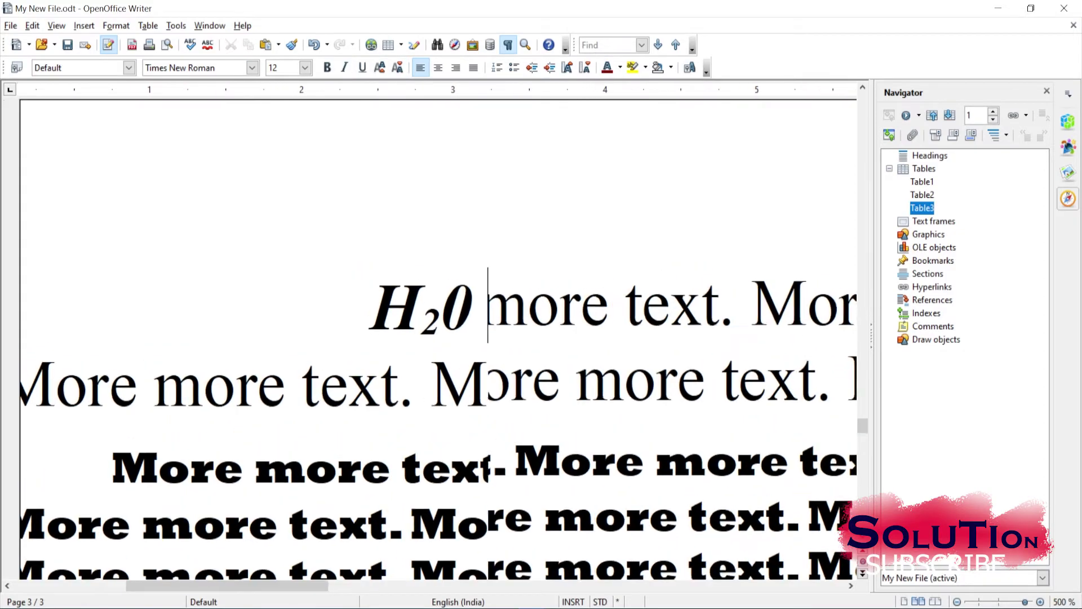
scroll(440, 338, up, 1)
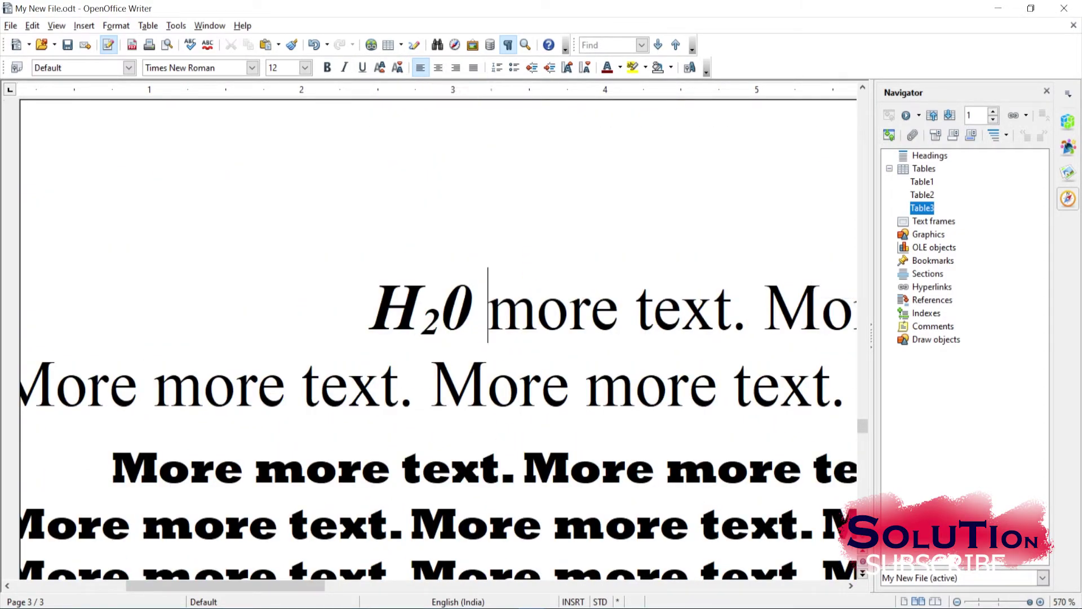
scroll(438, 339, down, 9)
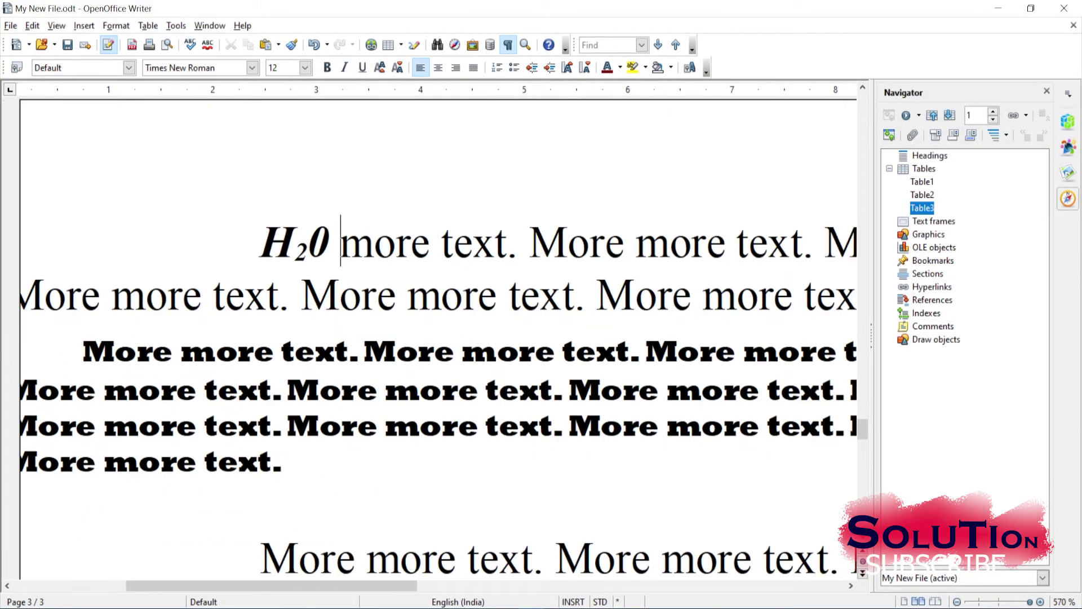
scroll(439, 338, down, 3)
scroll(439, 338, down, 5)
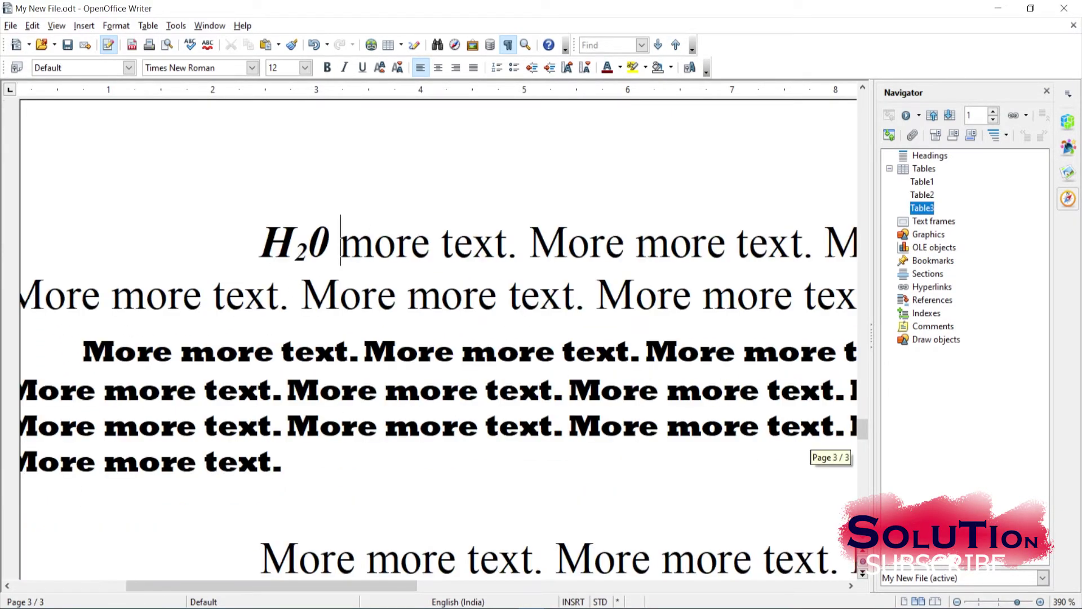
key(Return)
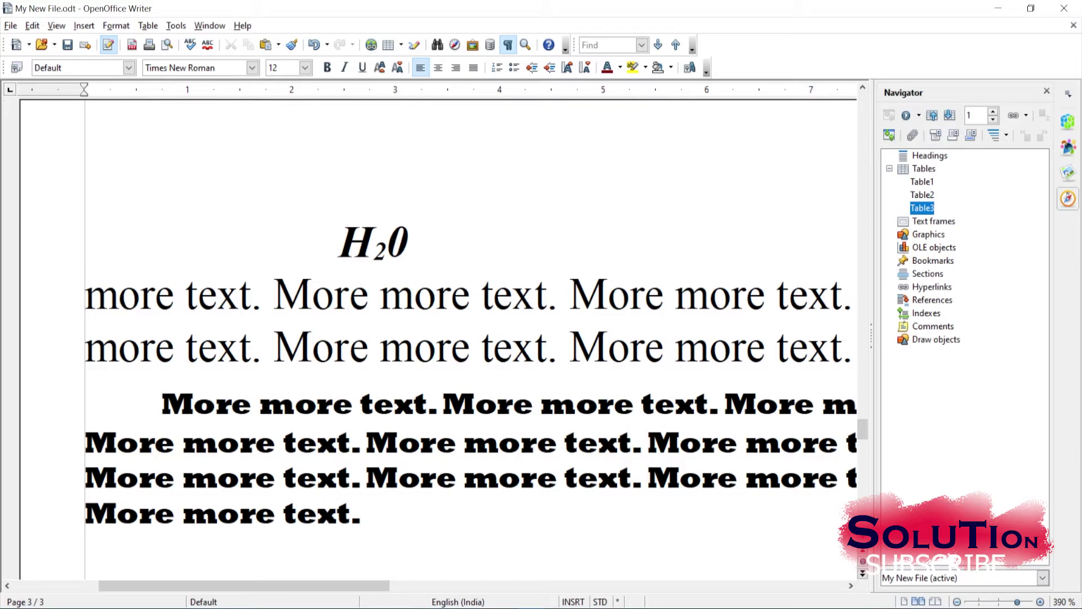
key(Up)
key(ctrl+l)
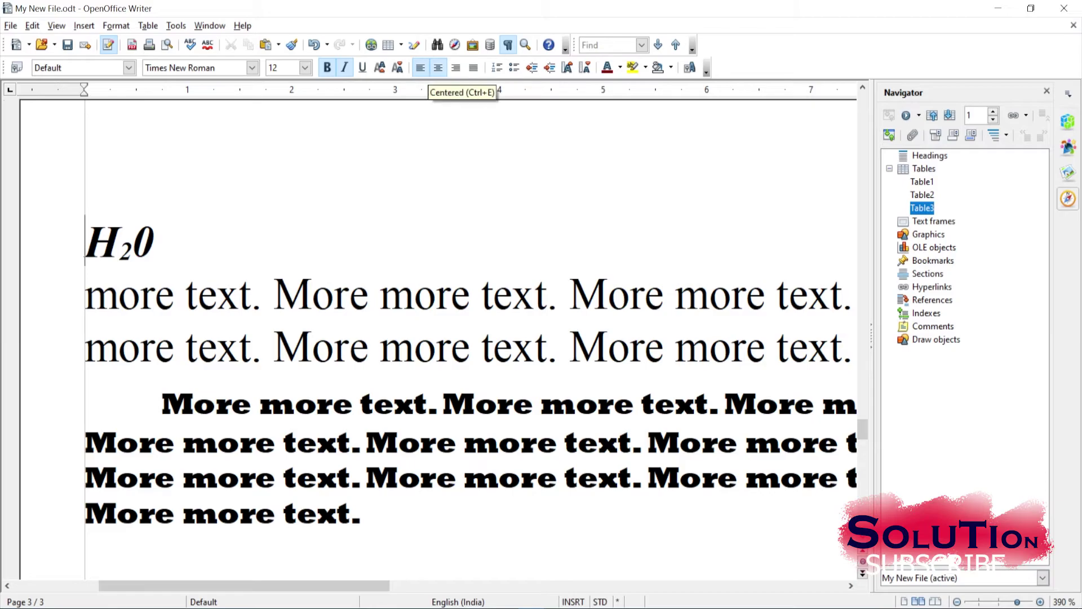
Centre the H20 line on the page, and change its alignment to right.
click(438, 68)
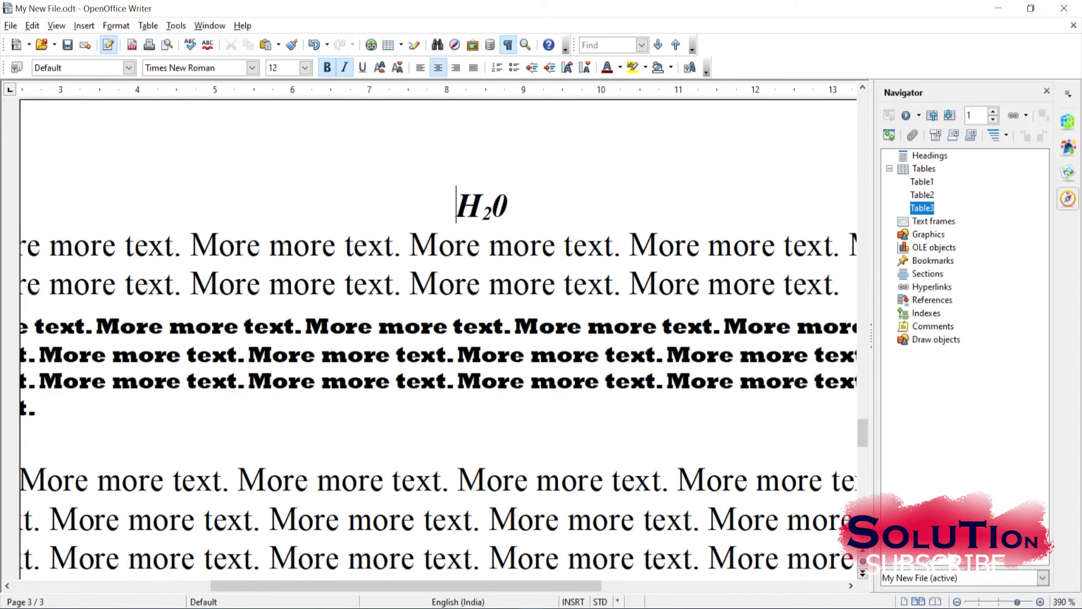
scroll(438, 256, down, 20)
scroll(438, 256, up, 1)
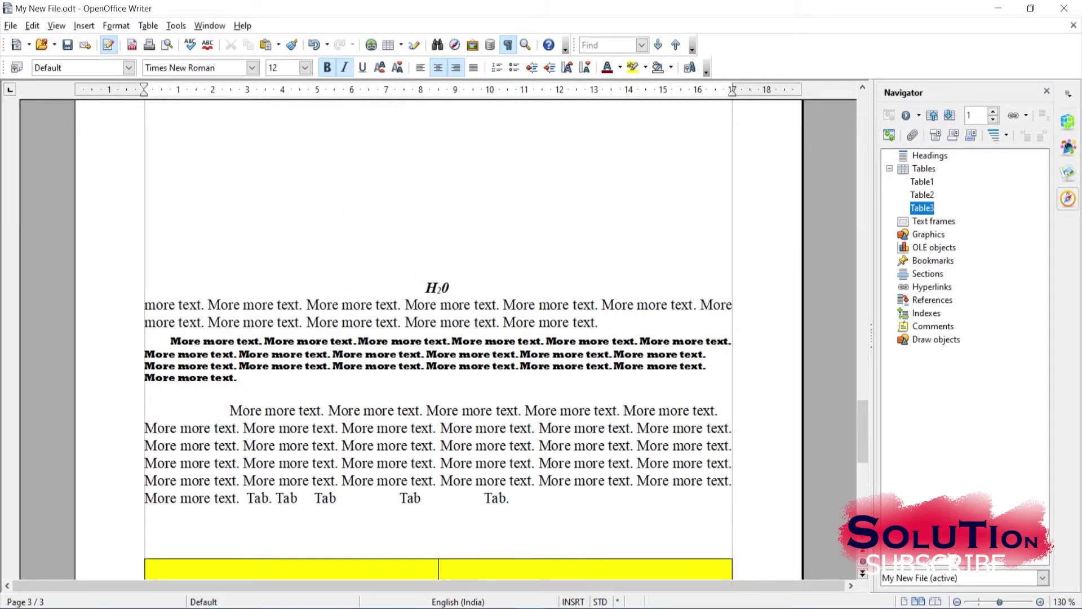
click(456, 68)
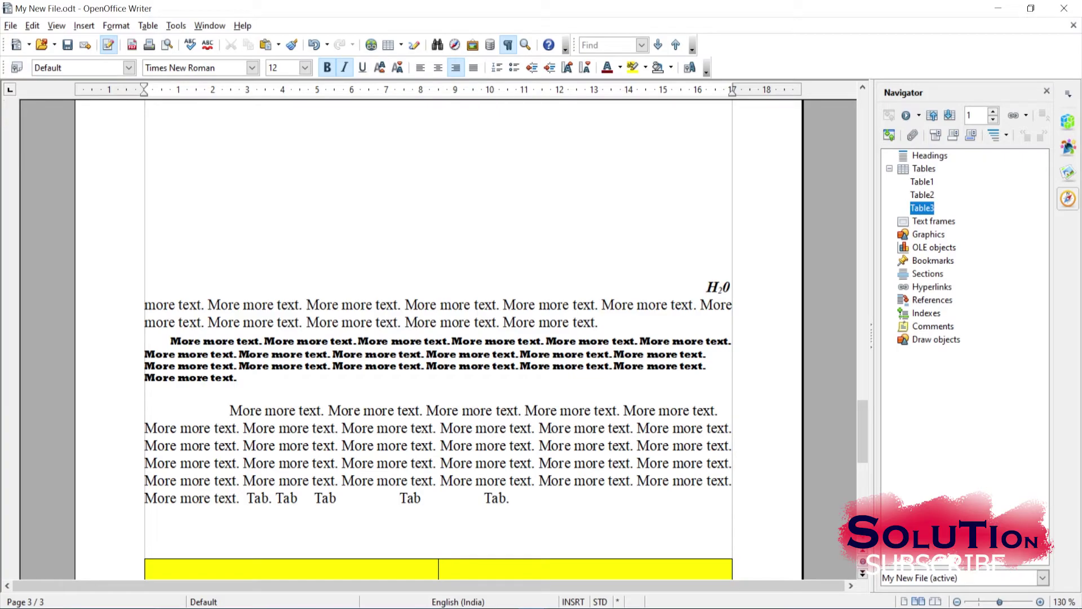
Justify the bold Rockwell paragraph below the H20 text and check its line ends at both margins.
drag(145, 393, 152, 338)
scroll(438, 339, up, 20)
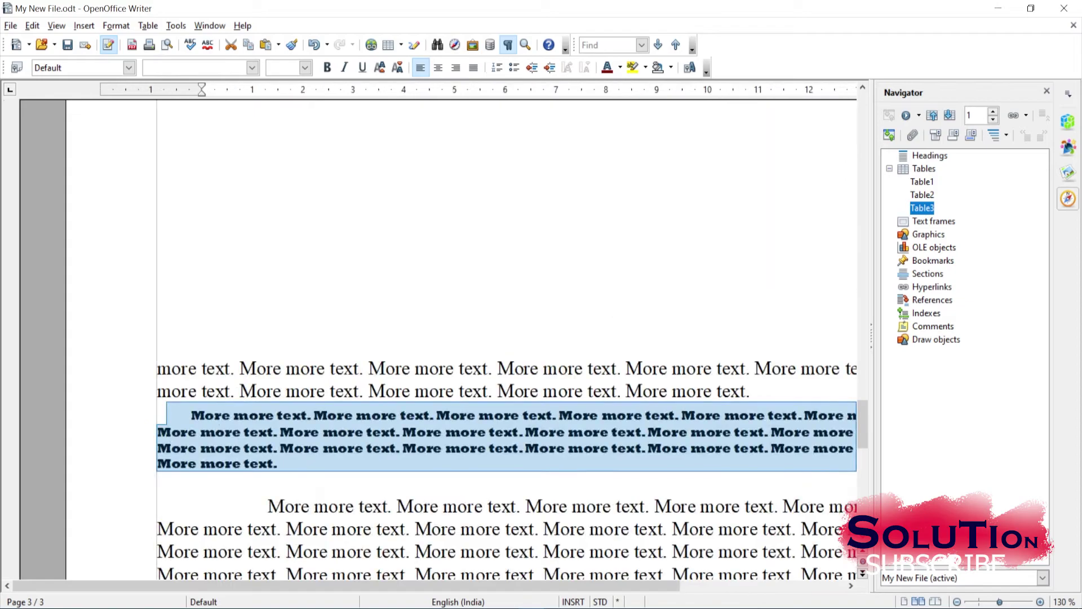
scroll(590, 338, up, 3)
scroll(591, 338, down, 2)
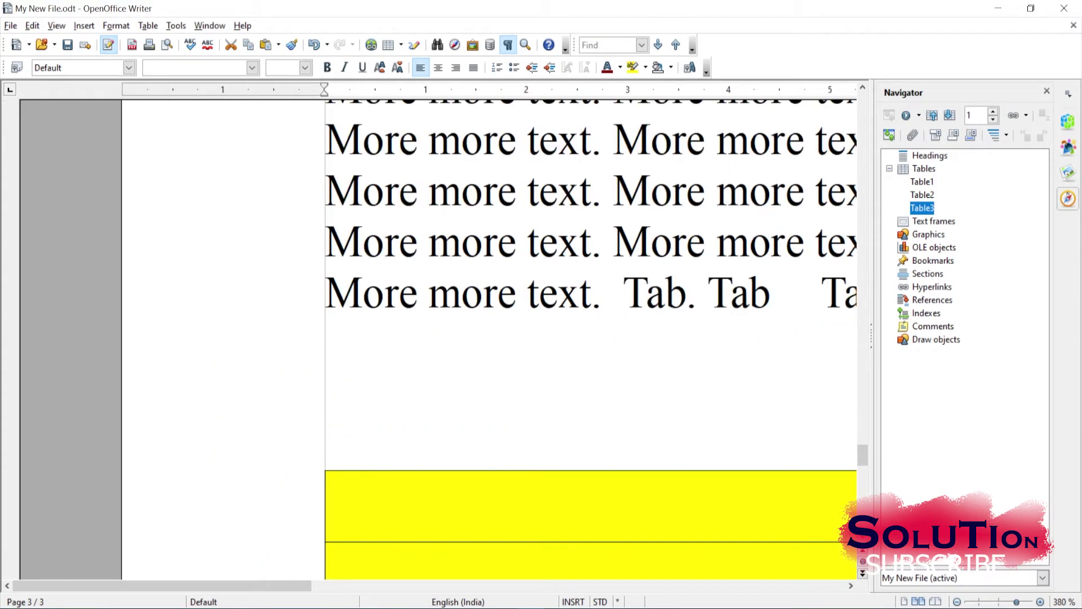
scroll(591, 338, up, 4)
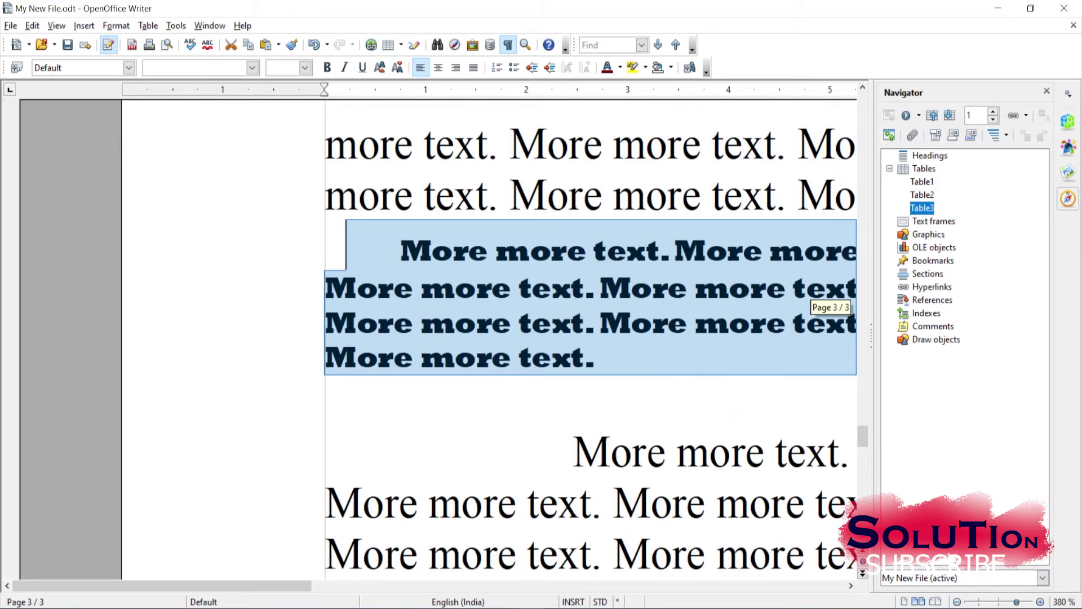
scroll(434, 339, right, 1)
scroll(437, 338, right, 10)
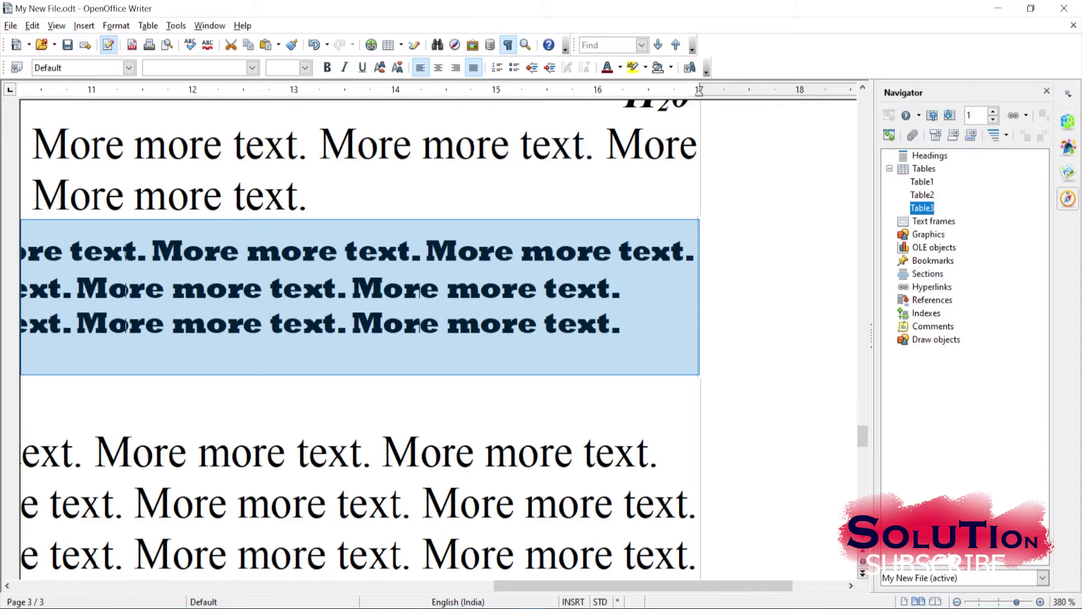
click(473, 68)
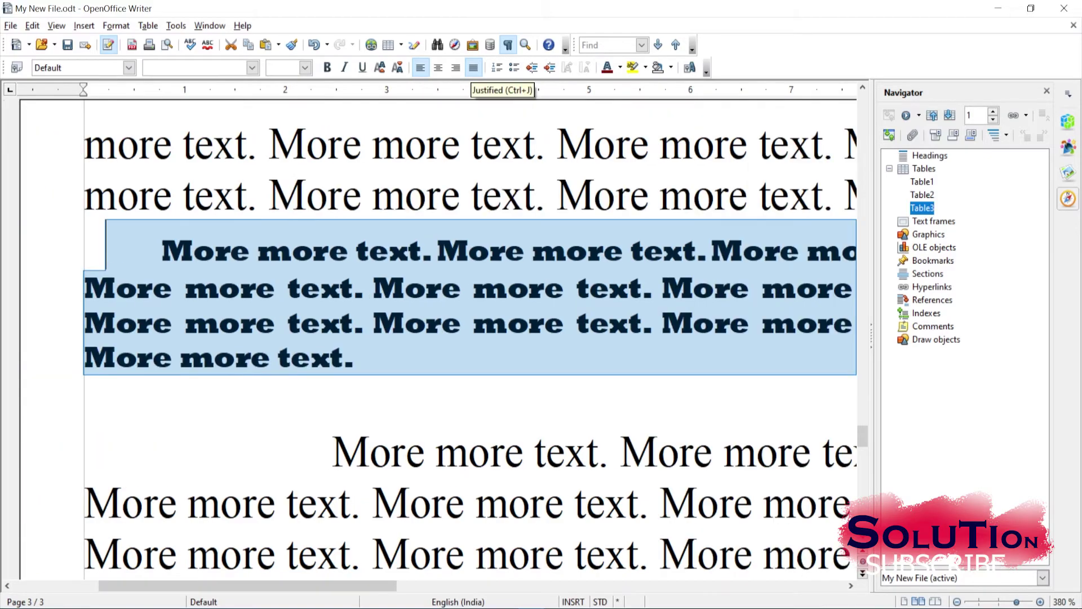
scroll(438, 336, right, 10)
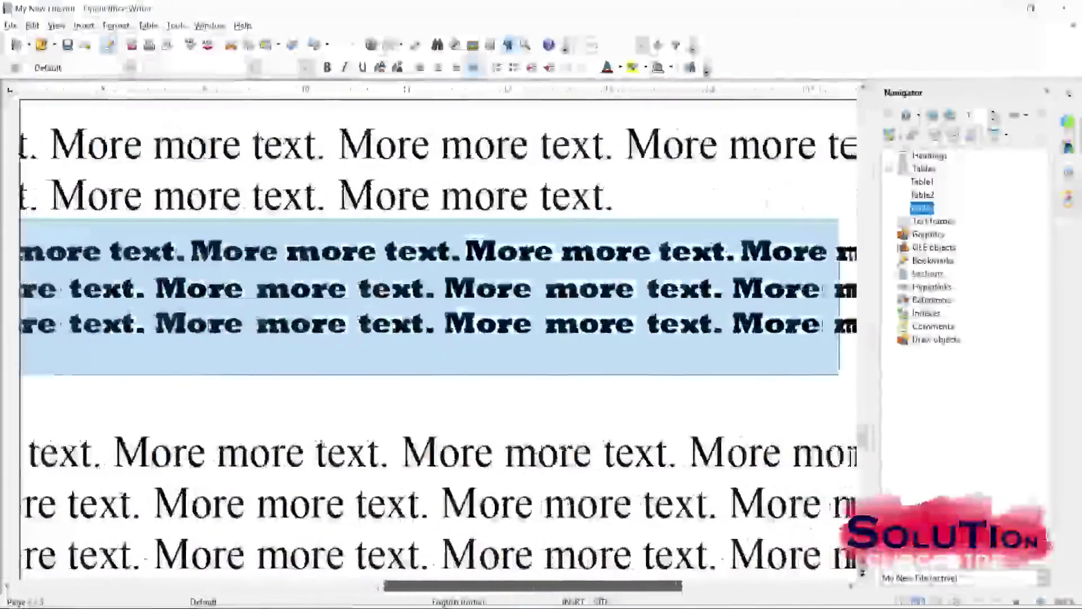
scroll(438, 337, left, 10)
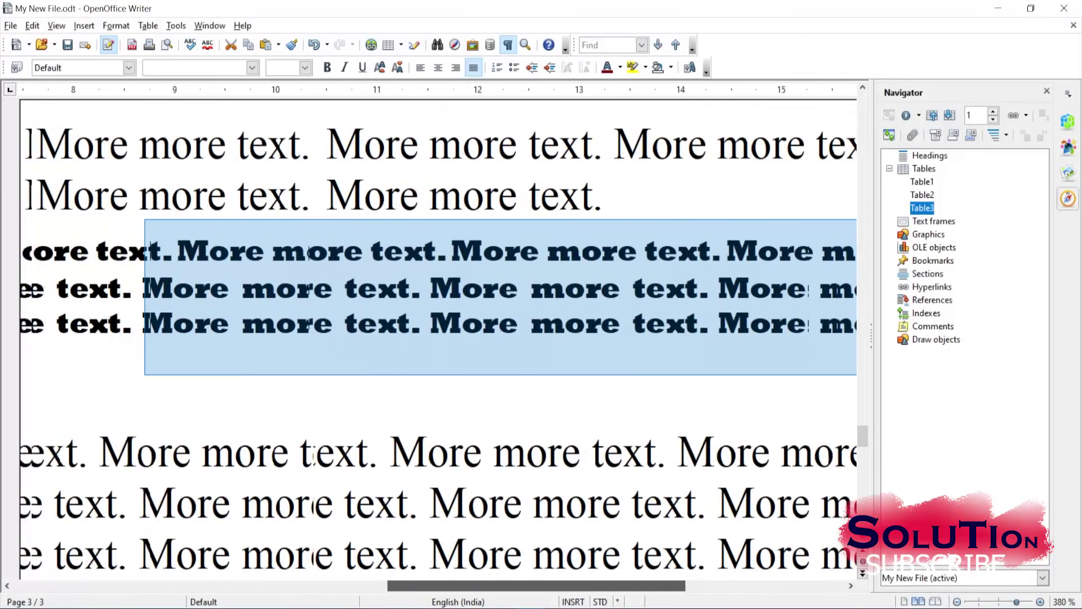
scroll(439, 336, left, 5)
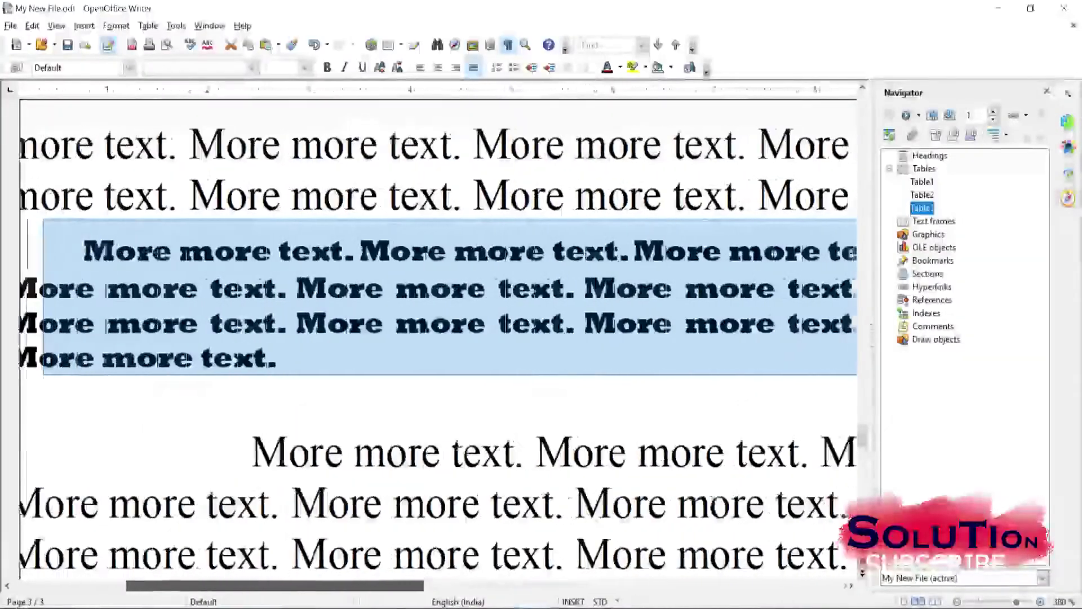
scroll(438, 336, right, 5)
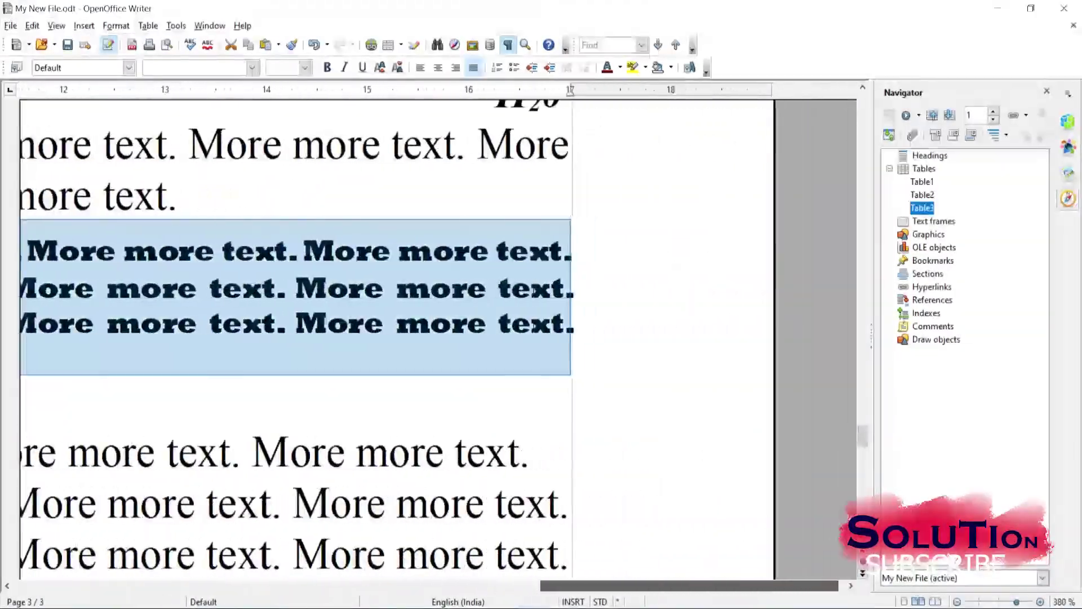
drag(350, 585, 534, 586)
scroll(439, 337, right, 5)
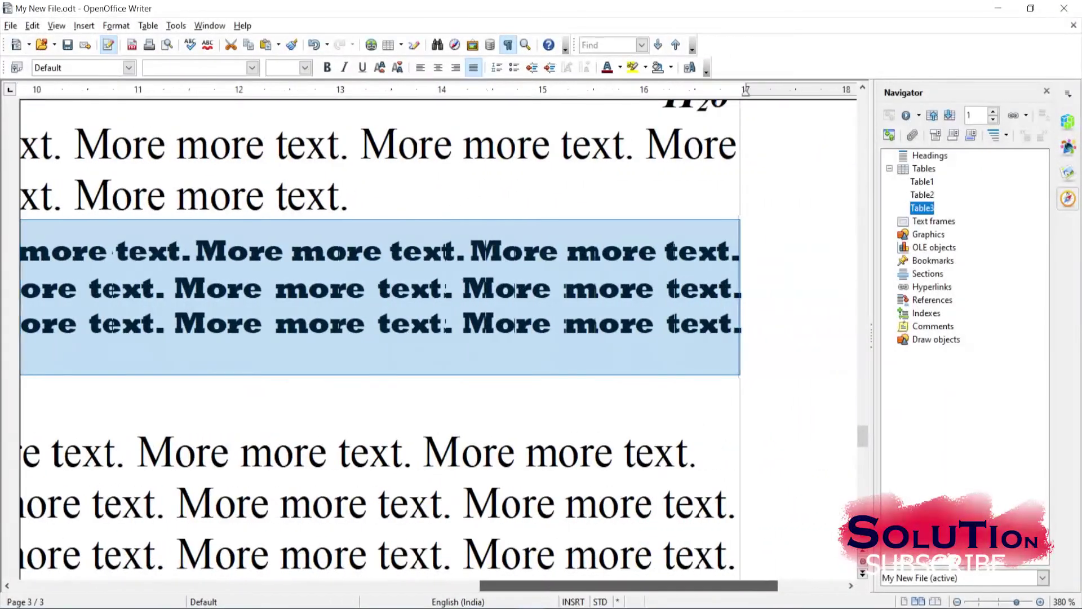
Justify the Times New Roman paragraph that ends with the "Tab" words and check both of its edges.
scroll(439, 337, down, 5)
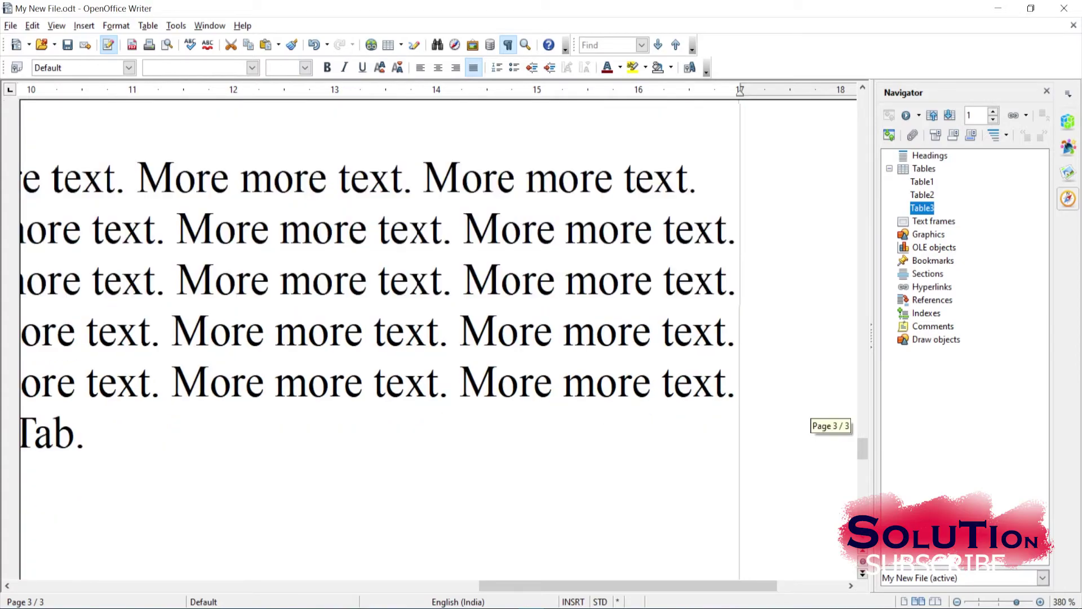
drag(86, 434, 22, 280)
scroll(439, 336, left, 7)
scroll(438, 337, up, 3)
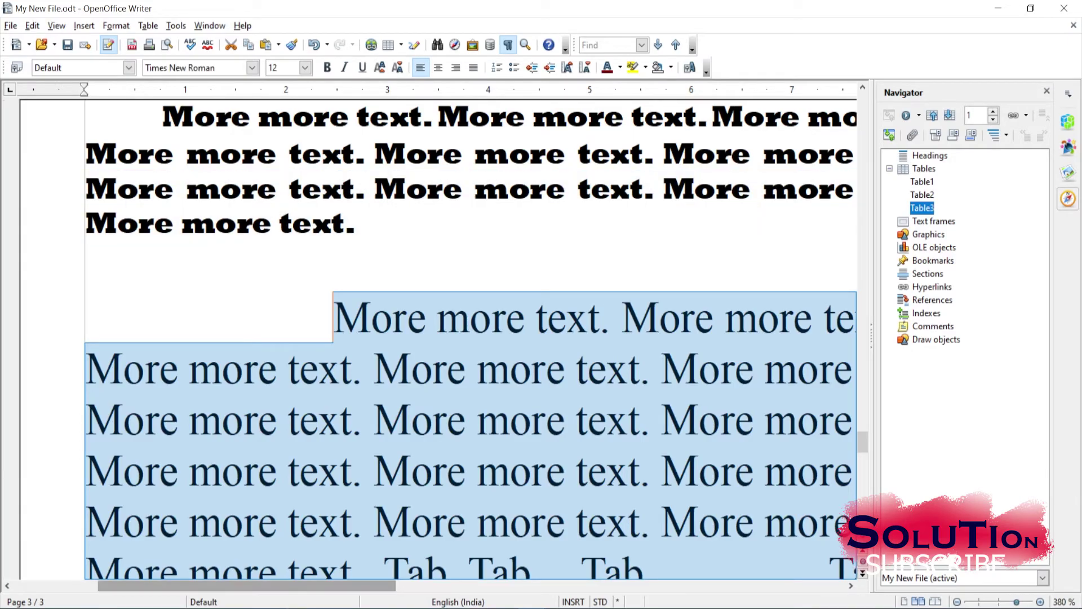
scroll(438, 336, right, 20)
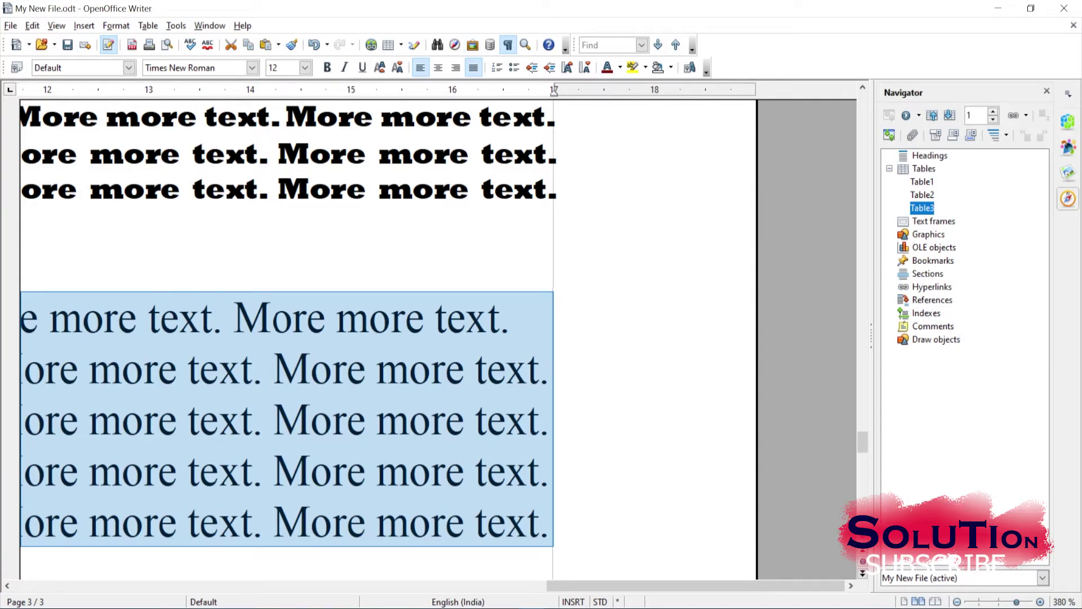
click(473, 67)
scroll(438, 338, down, 3)
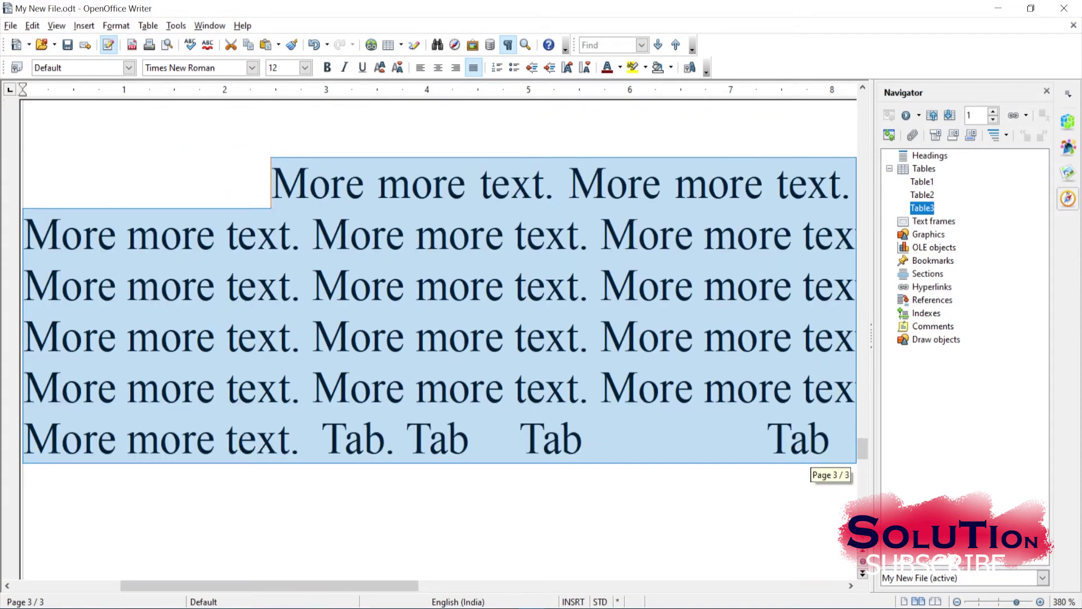
scroll(426, 186, right, 10)
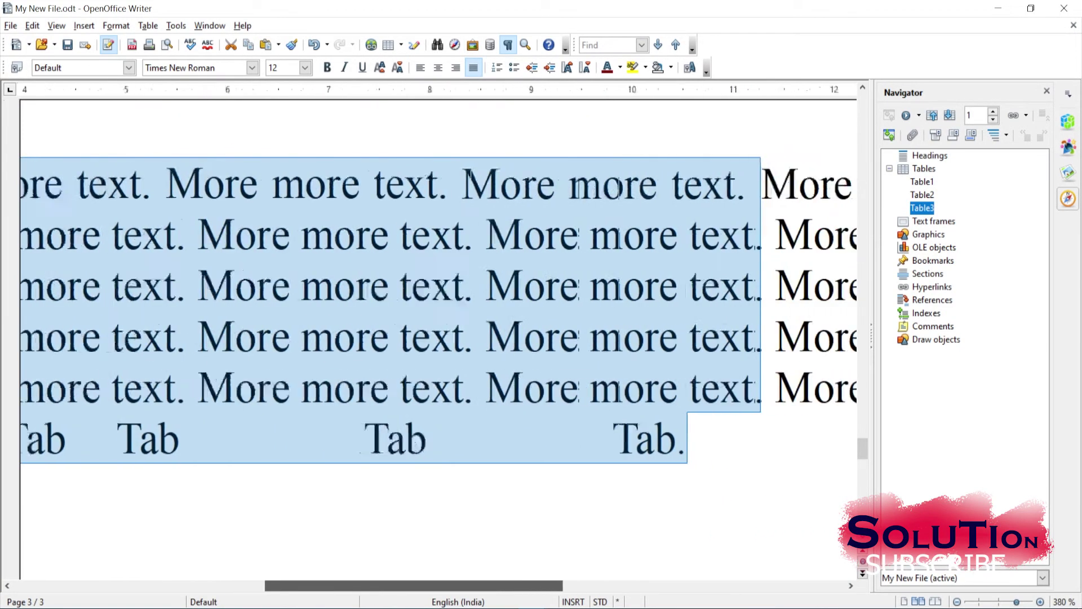
scroll(425, 186, right, 8)
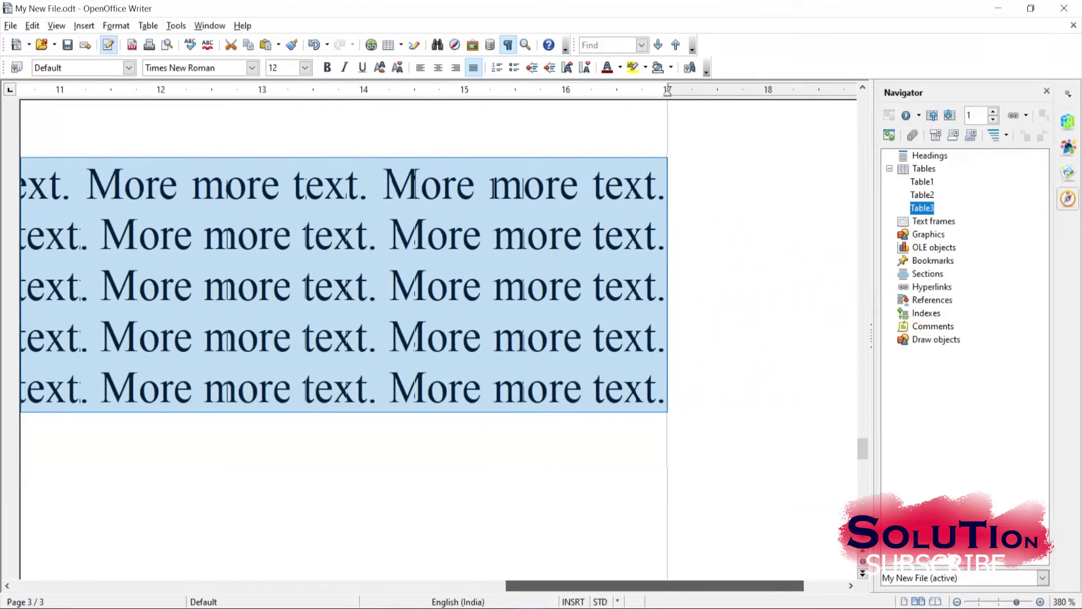
scroll(425, 185, left, 18)
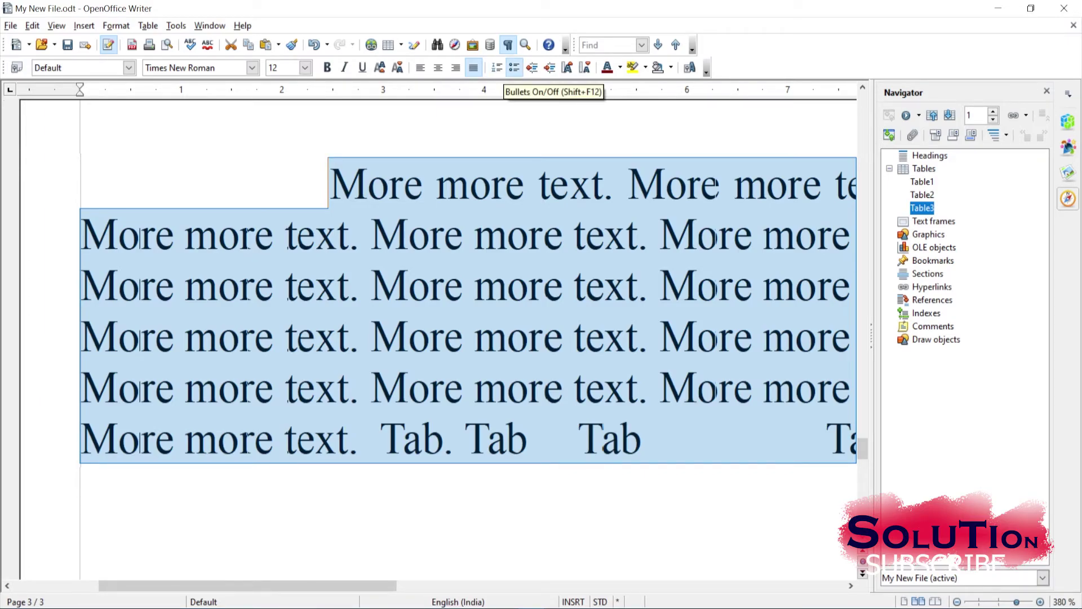
Turn the paragraph directly below the H20 line into a numbered list item and place the cursor after its first sentence.
click(428, 284)
scroll(437, 304, down, 1)
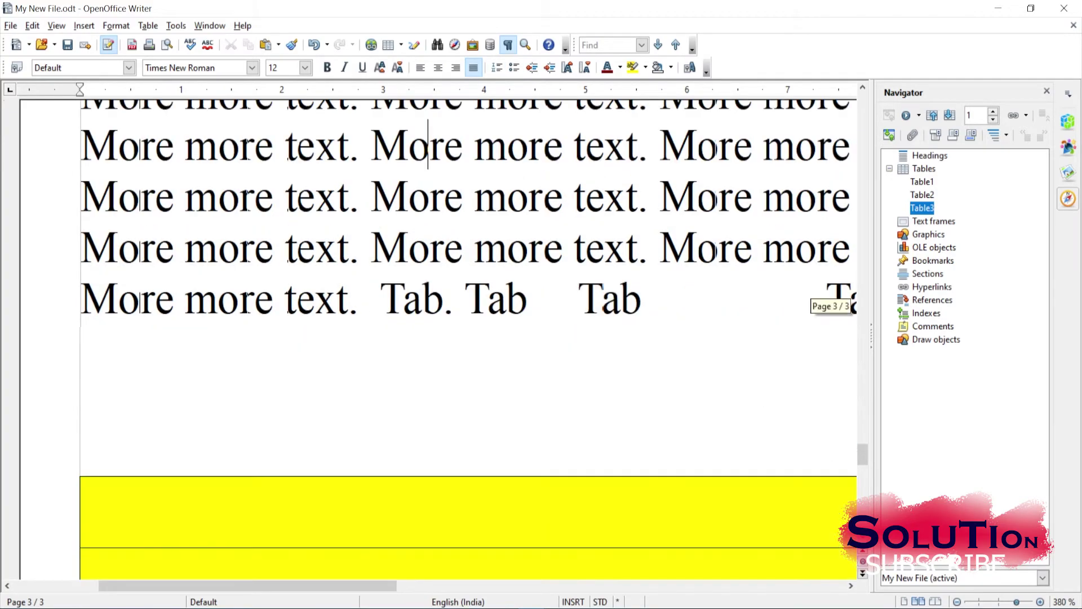
scroll(438, 304, up, 2)
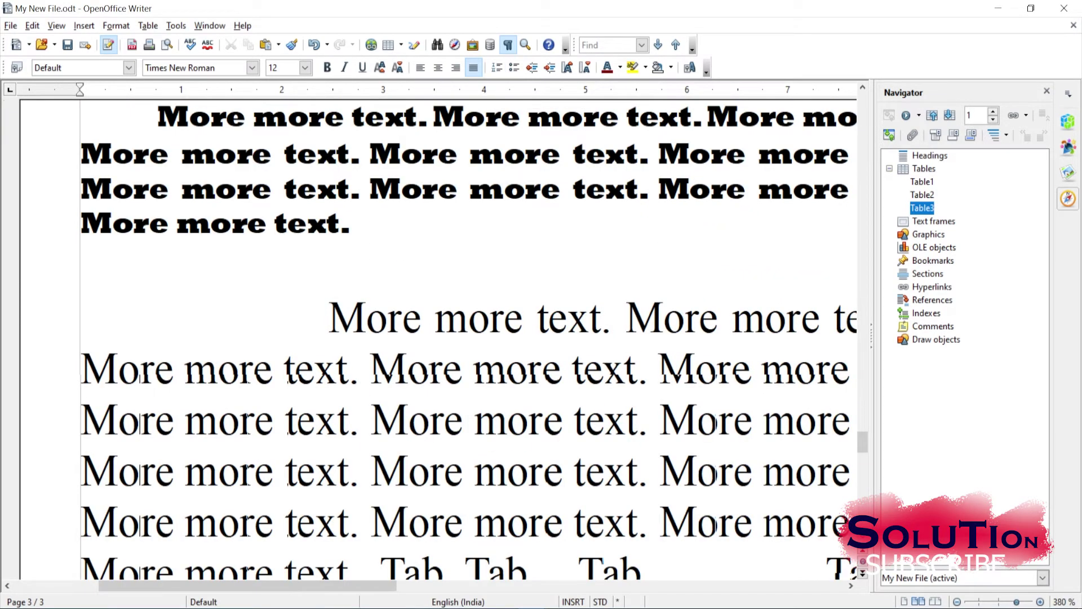
drag(329, 318, 461, 163)
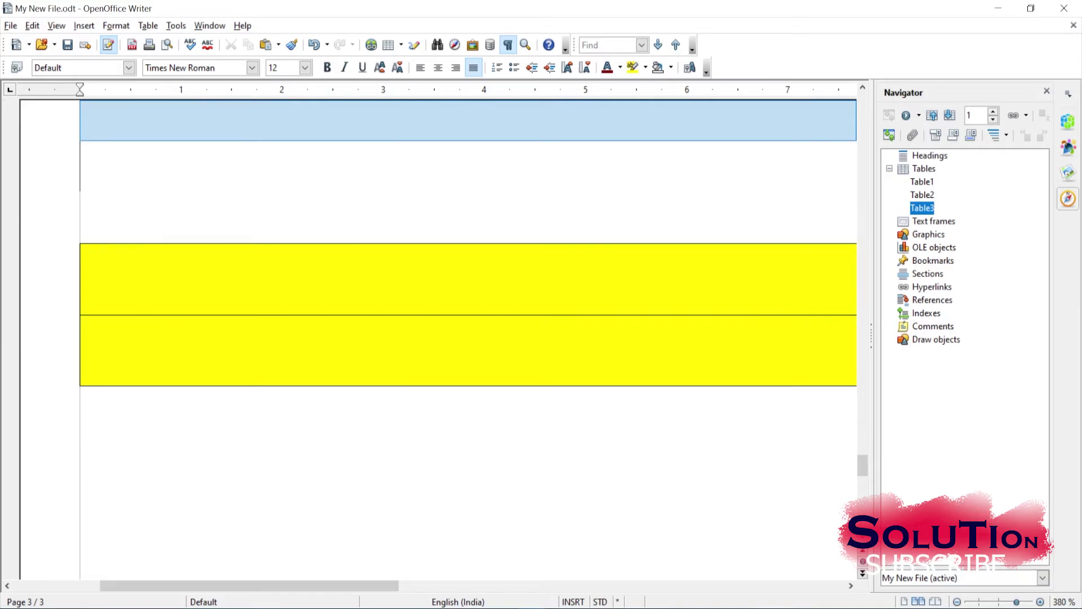
drag(862, 459, 862, 359)
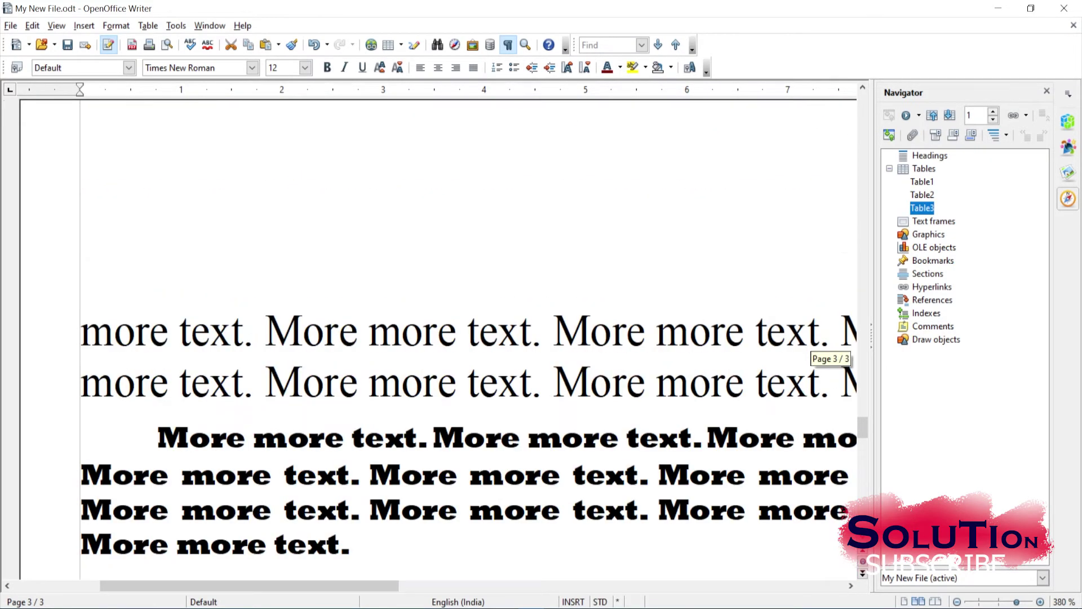
drag(80, 330, 253, 330)
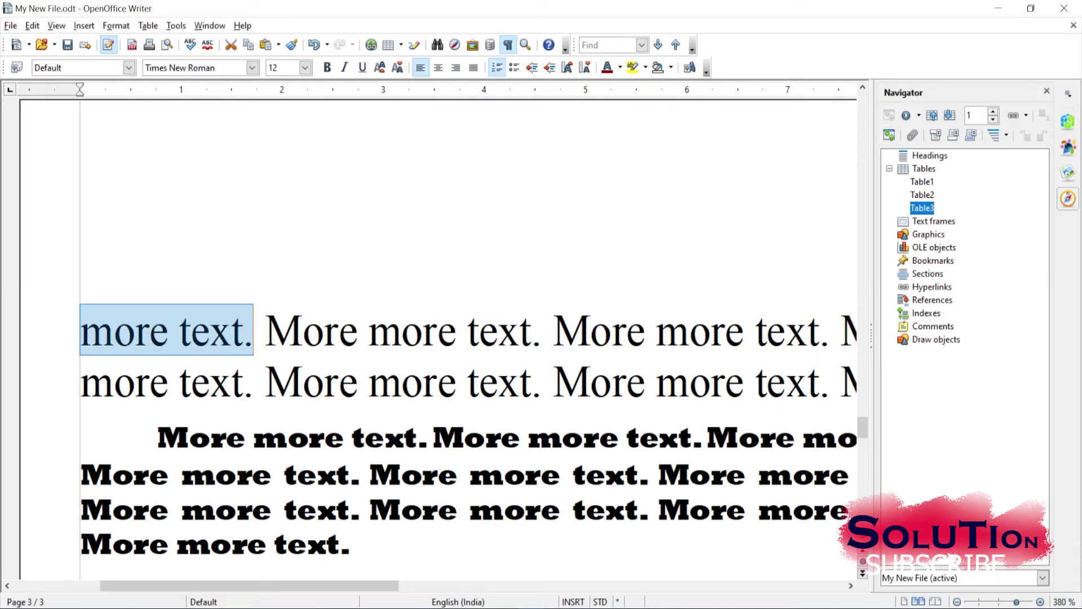
click(497, 68)
click(392, 329)
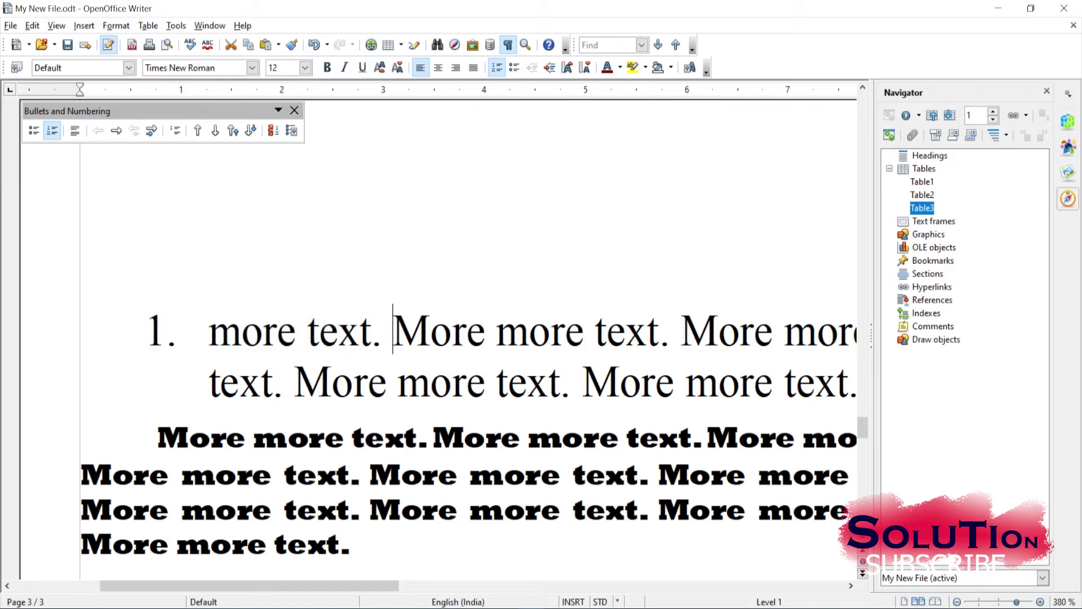
Split the numbered item after its first two sentences into three list items and convert them to bullets.
key(Return)
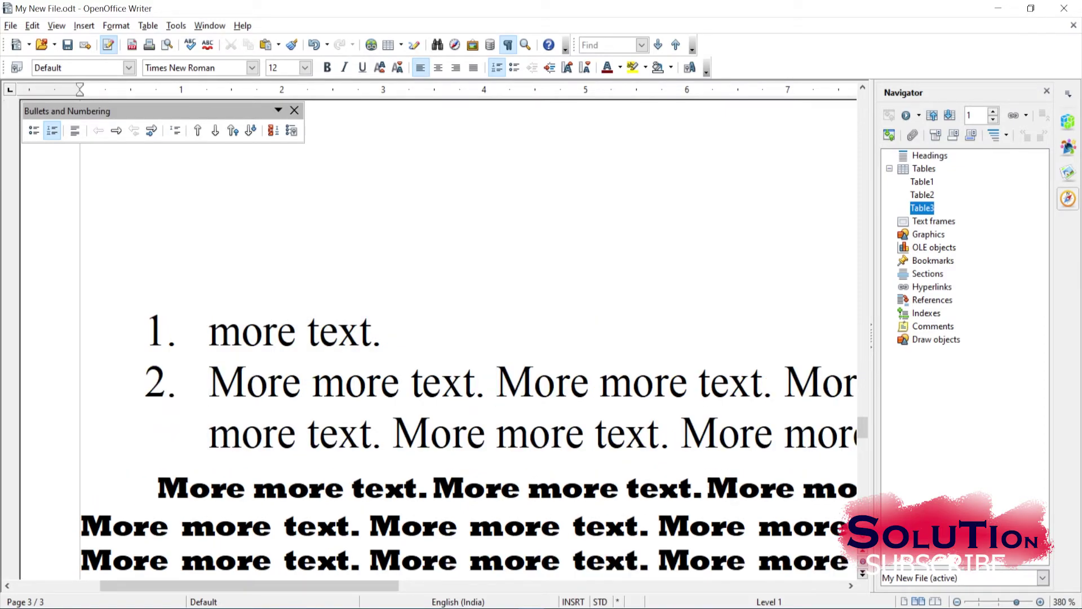
key(Return)
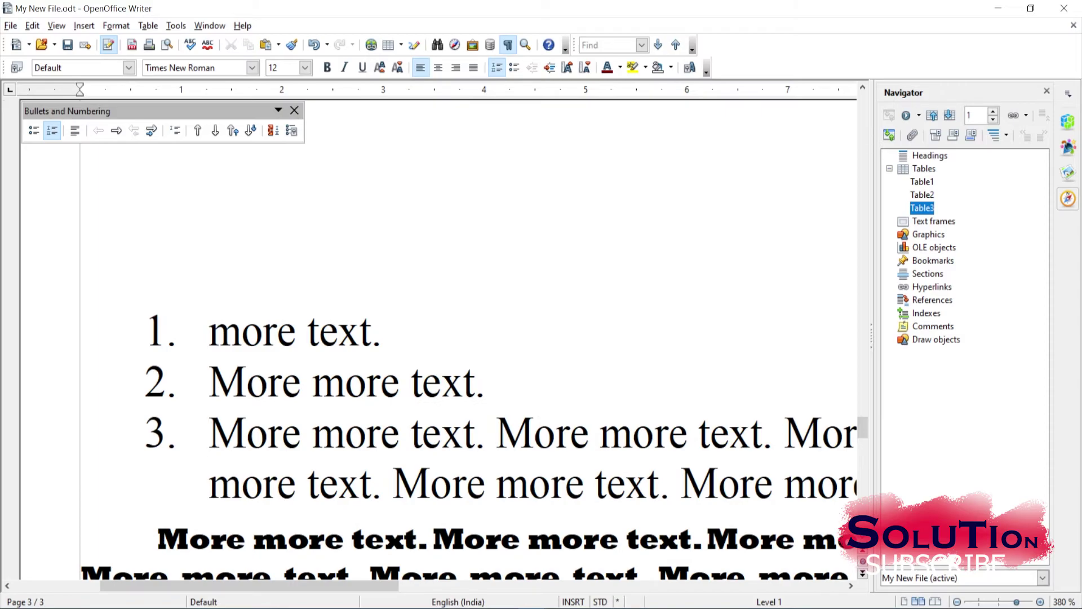
drag(486, 433, 208, 332)
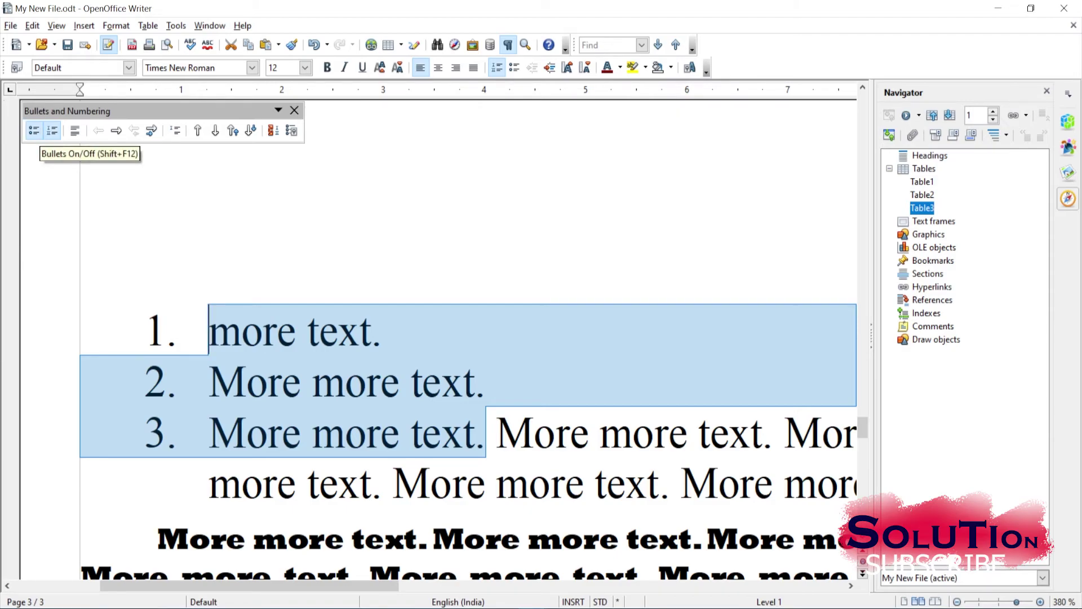
click(34, 130)
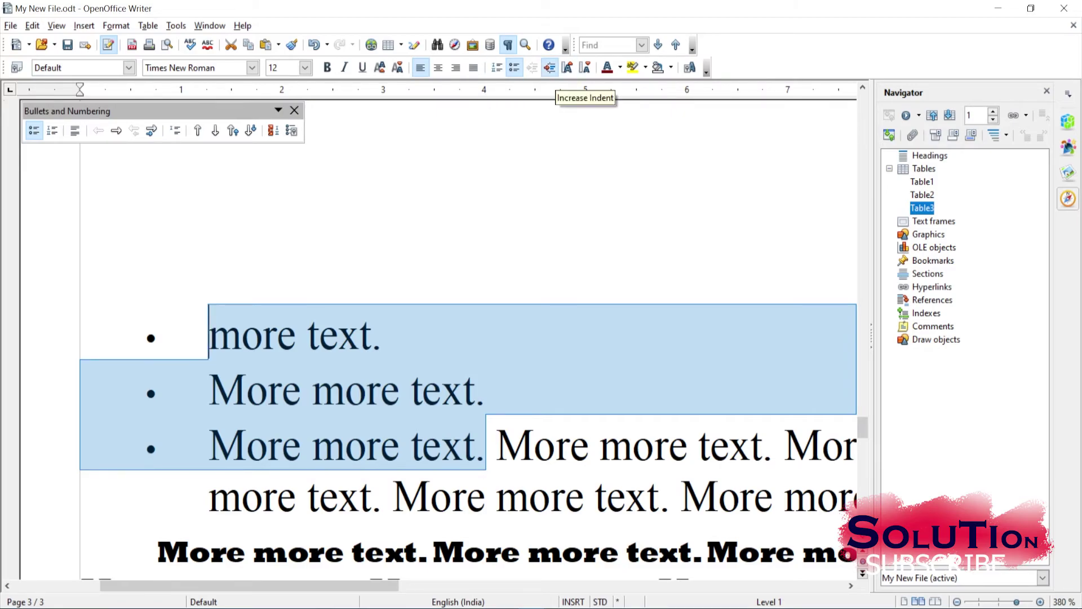
click(338, 337)
scroll(338, 337, down, 3)
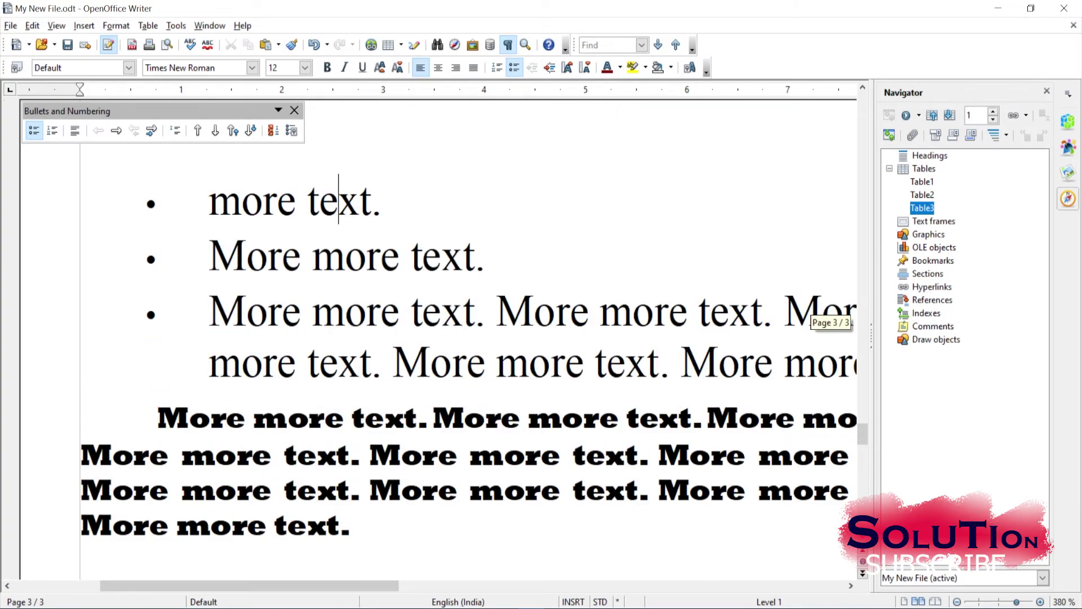
Demote the first bullet, "more text.", by three indent levels.
scroll(439, 338, up, 3)
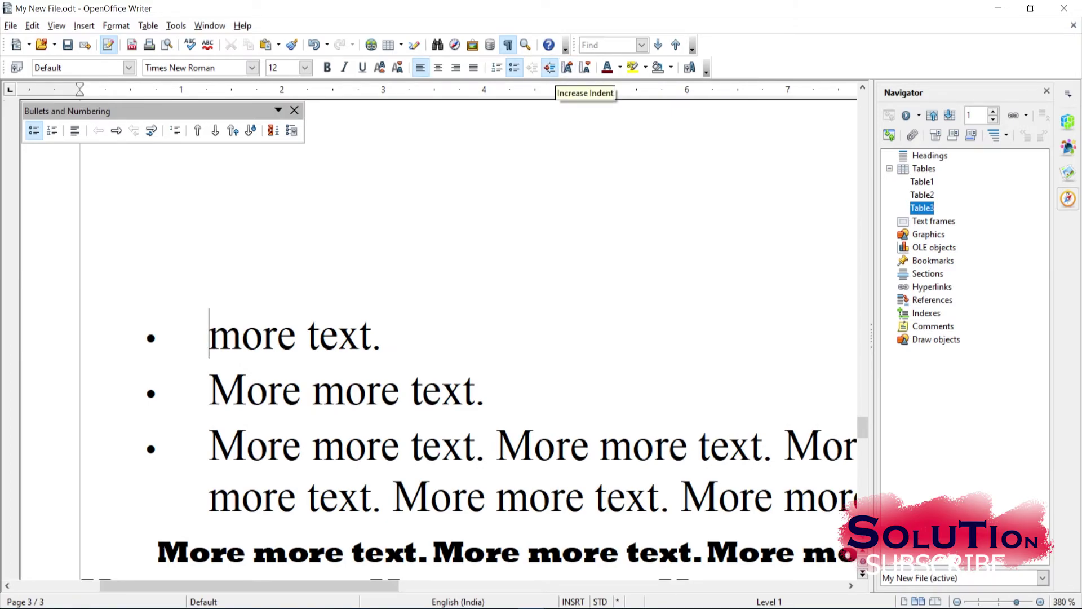
click(550, 68)
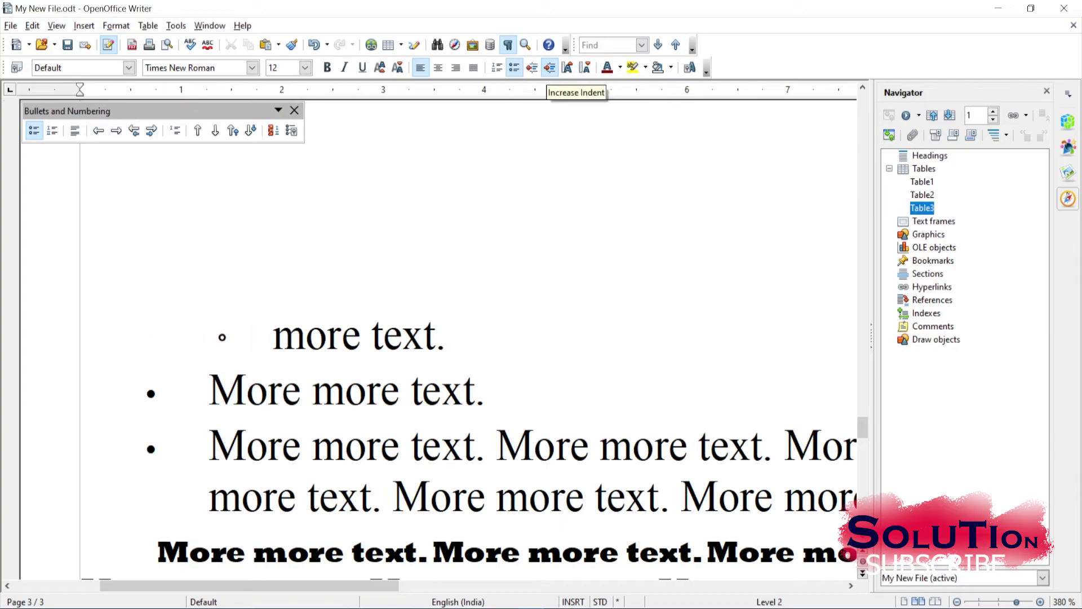
click(550, 67)
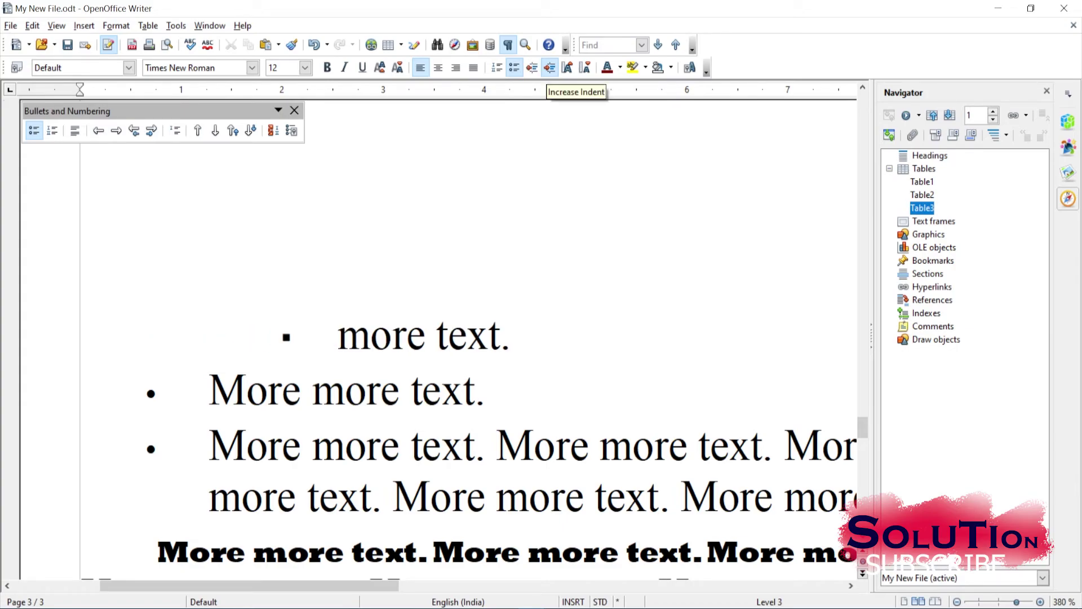
click(550, 68)
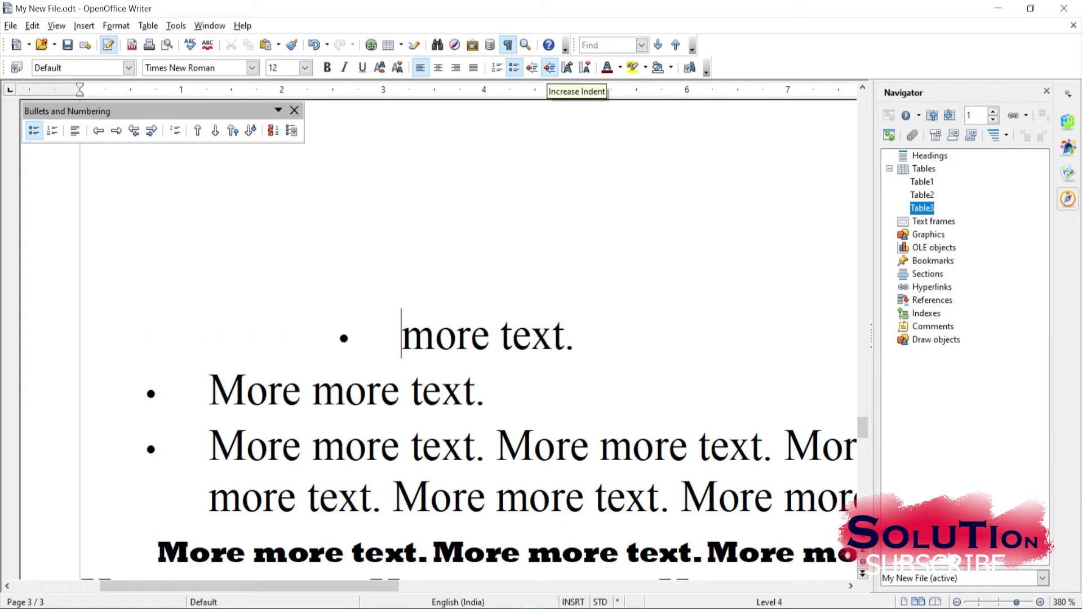
scroll(468, 338, down, 2)
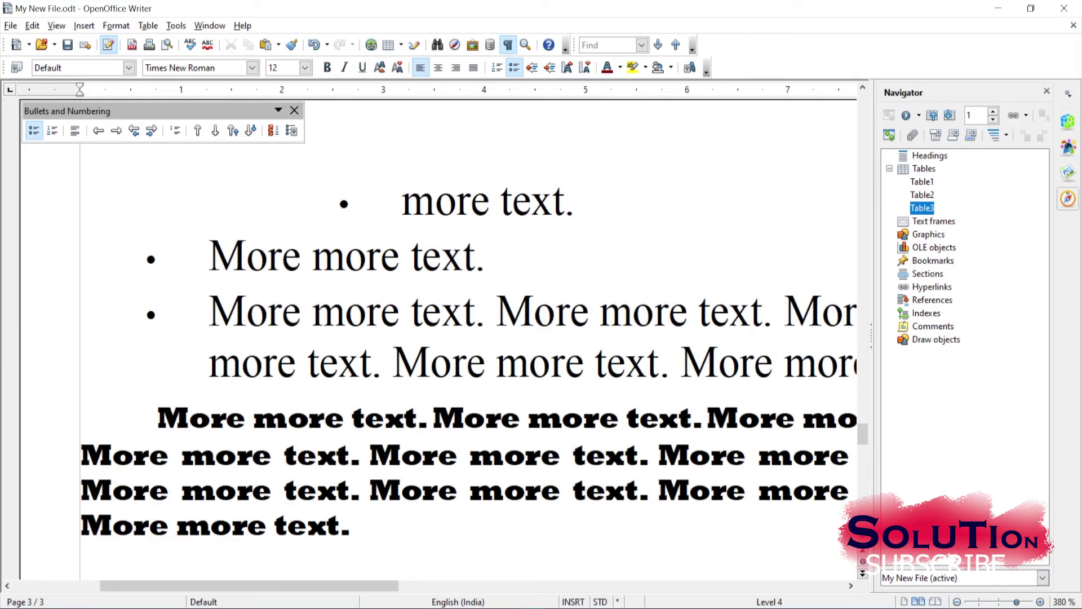
Delete the words "More more text" at the start of the third bullet.
click(210, 312)
key(Delete)
key(Delete)
key(Delete)
key(Delete)
key(Delete)
key(Delete)
key(Delete)
key(Delete)
key(Delete)
key(Delete)
key(Delete)
key(Delete)
key(Delete)
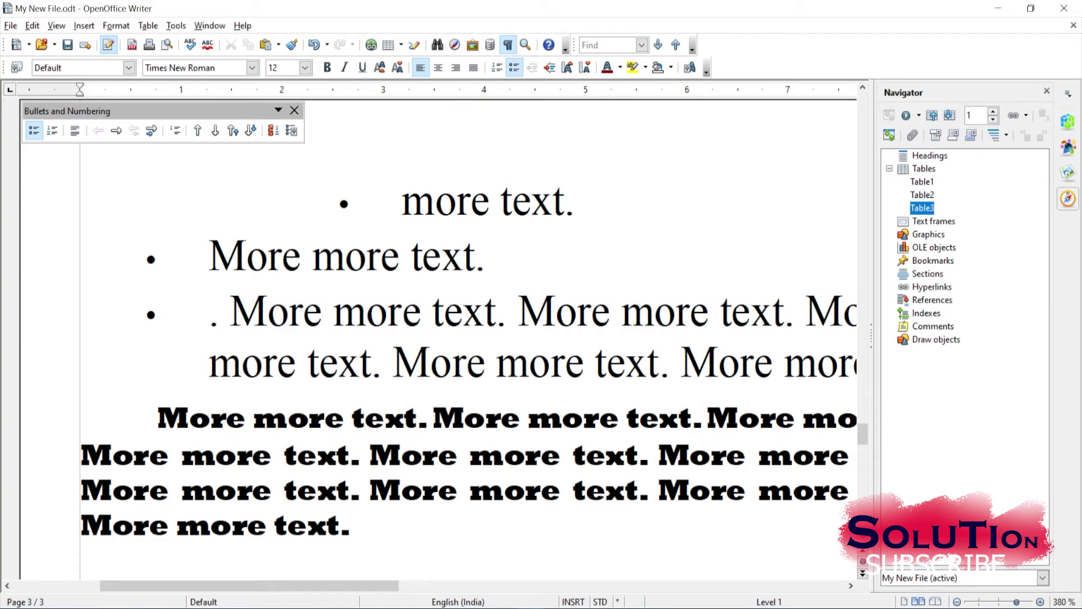
Enter "This is another list" before the period at the start of the third bullet.
text(List)
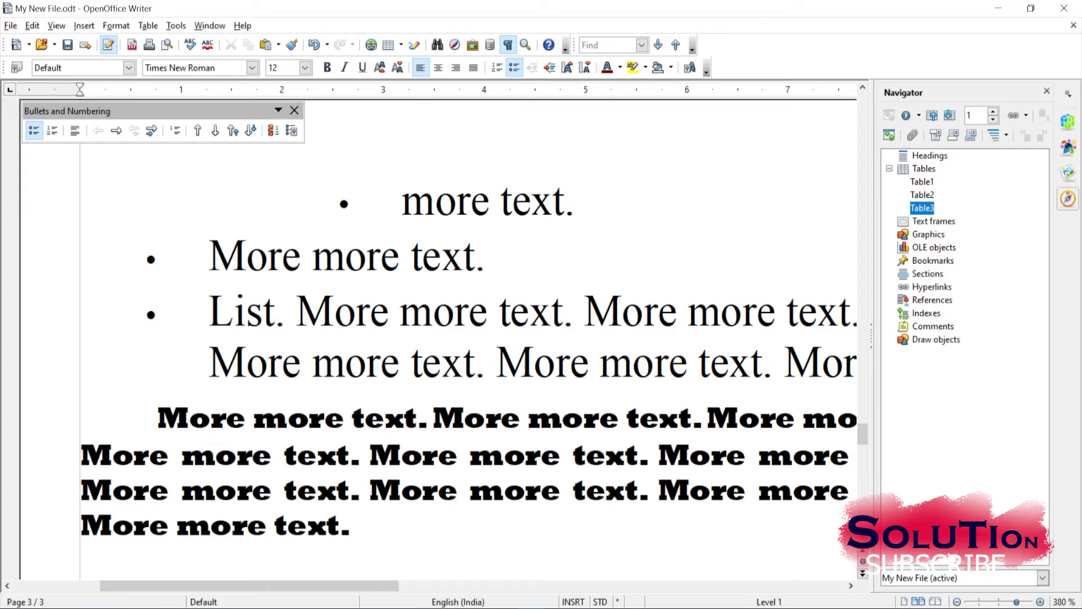
key(BackSpace)
key(BackSpace)
key(BackSpace)
key(BackSpace)
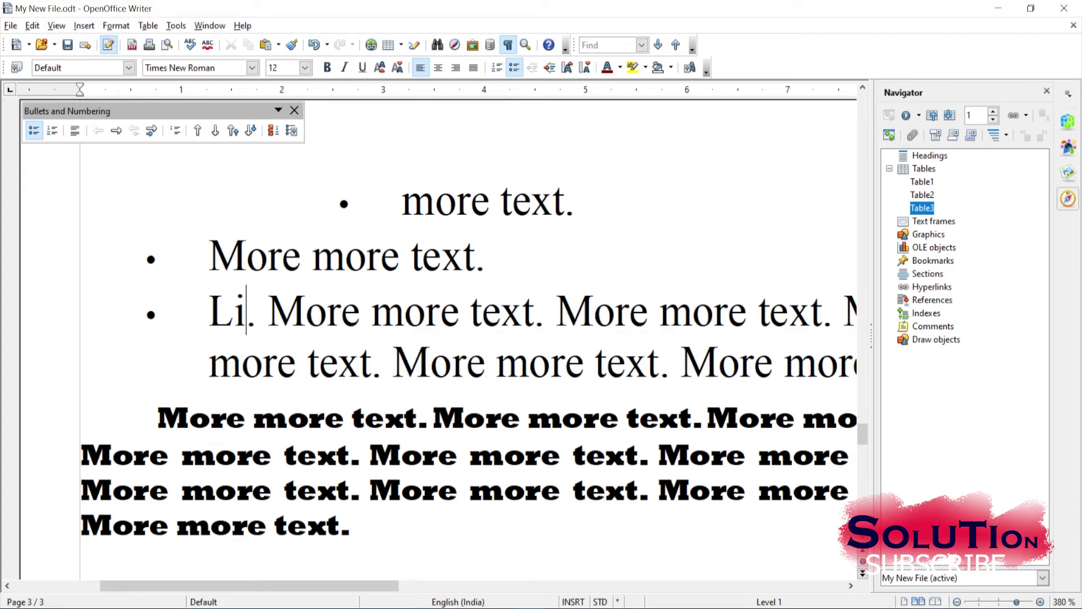
text(This )
text(is another)
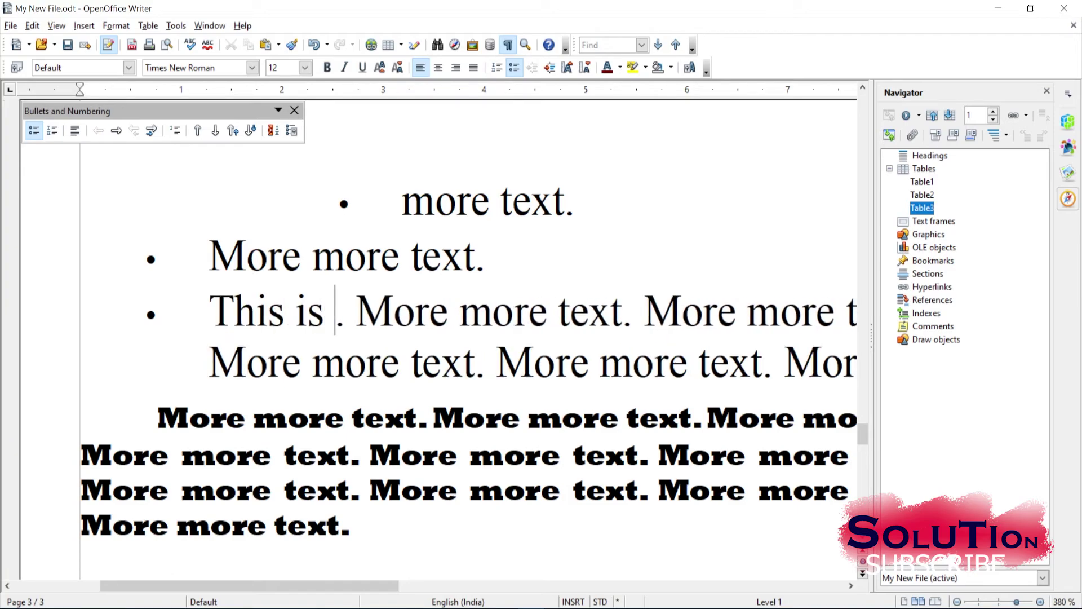
text( lko)
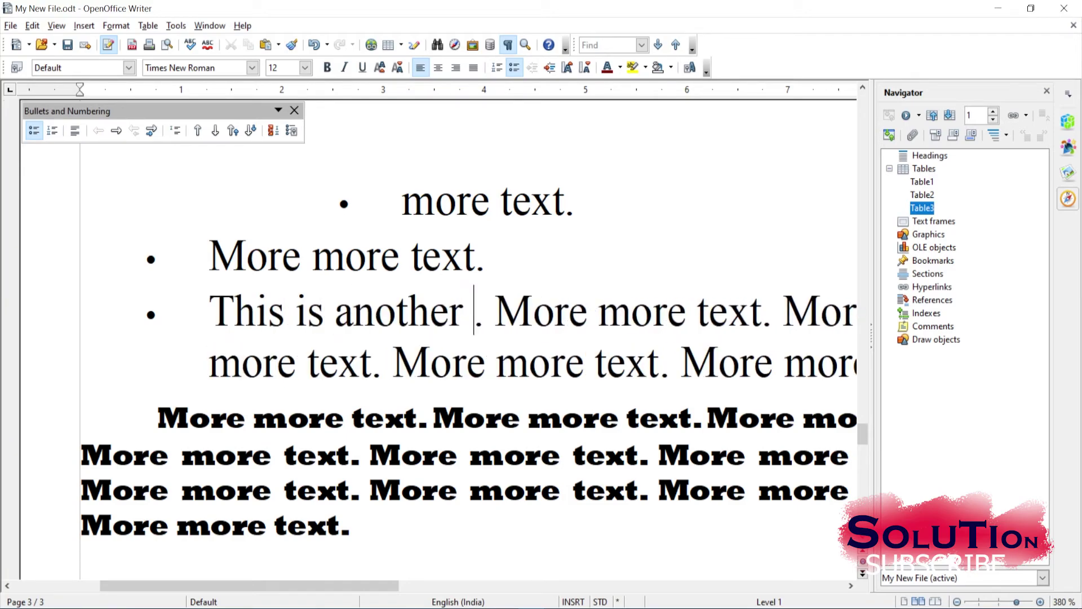
key(BackSpace)
key(BackSpace)
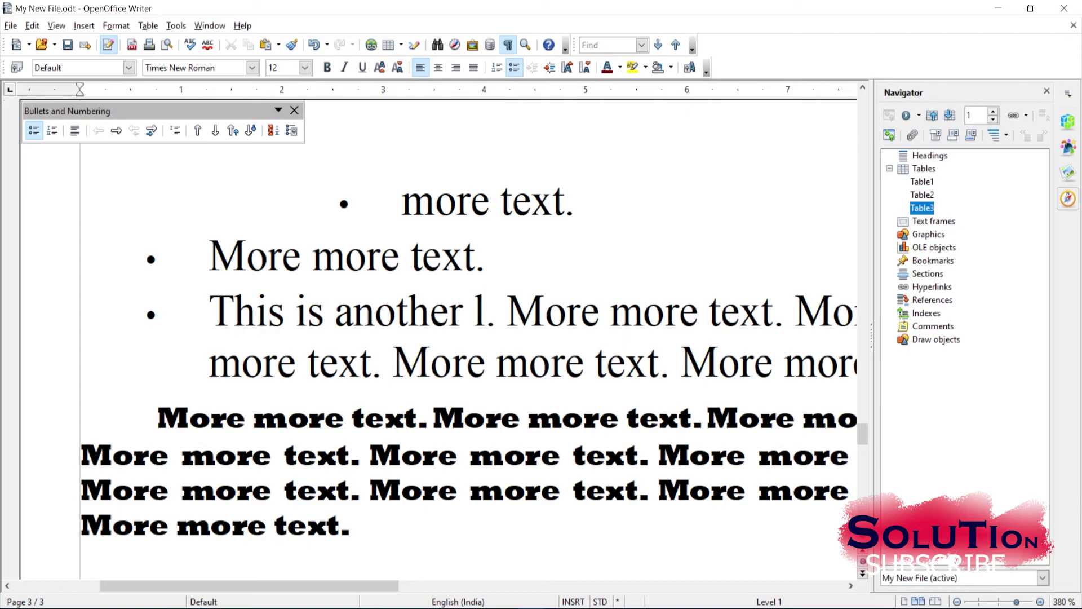
text(ist)
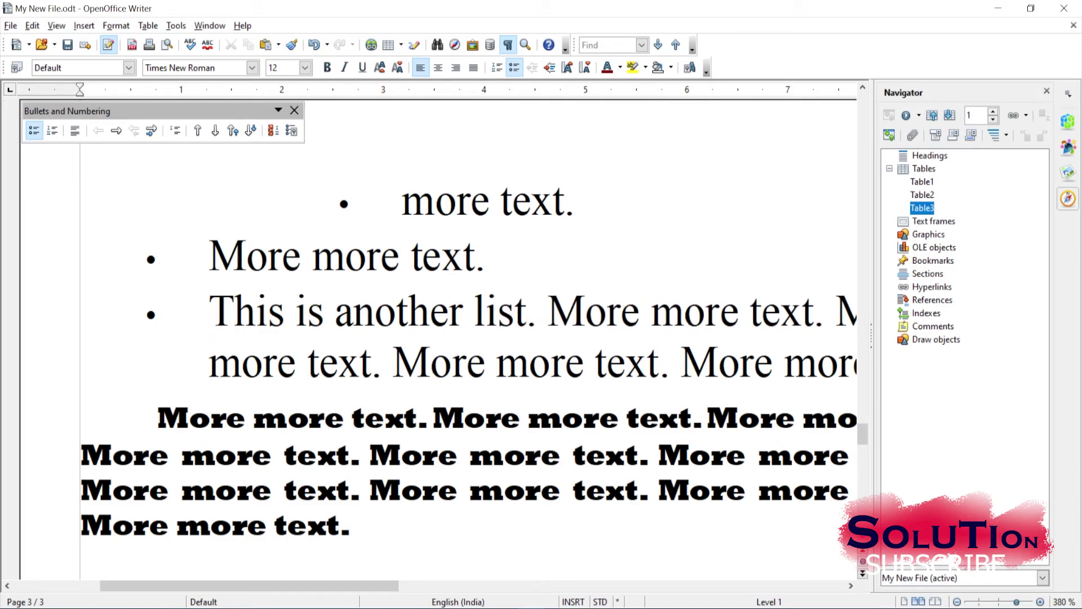
Indent the "This is another list." bullet one level and split it after its first two sentences into three sub-bullets.
click(550, 68)
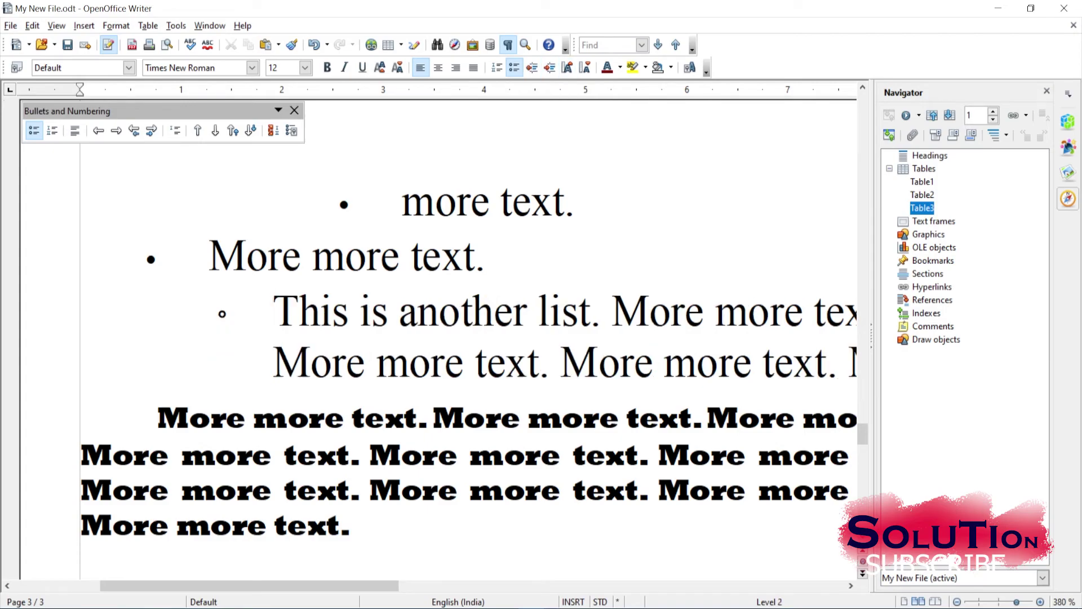
click(612, 311)
key(Return)
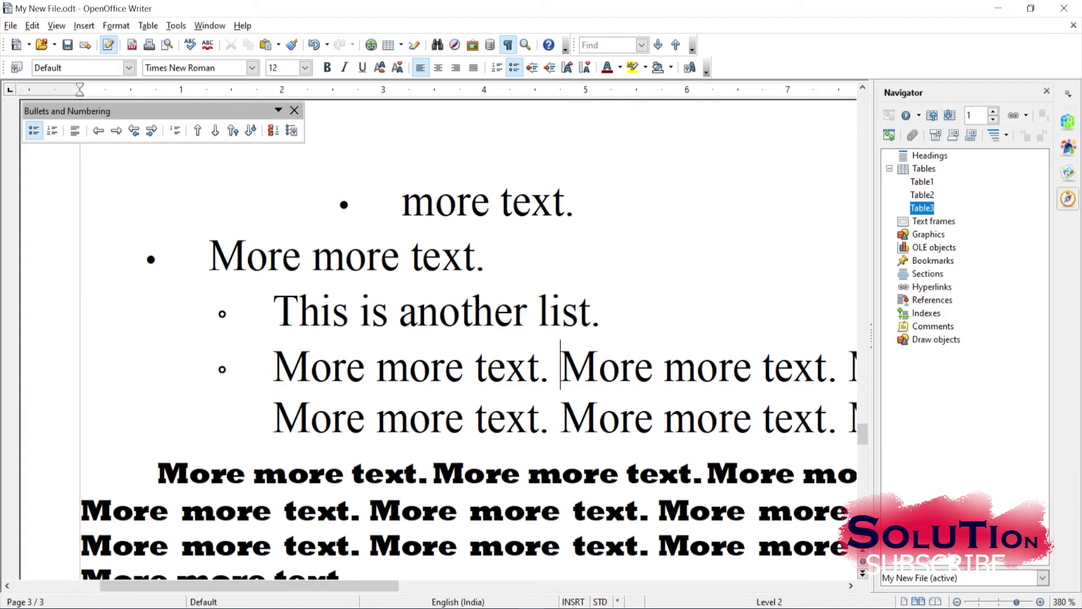
key(Return)
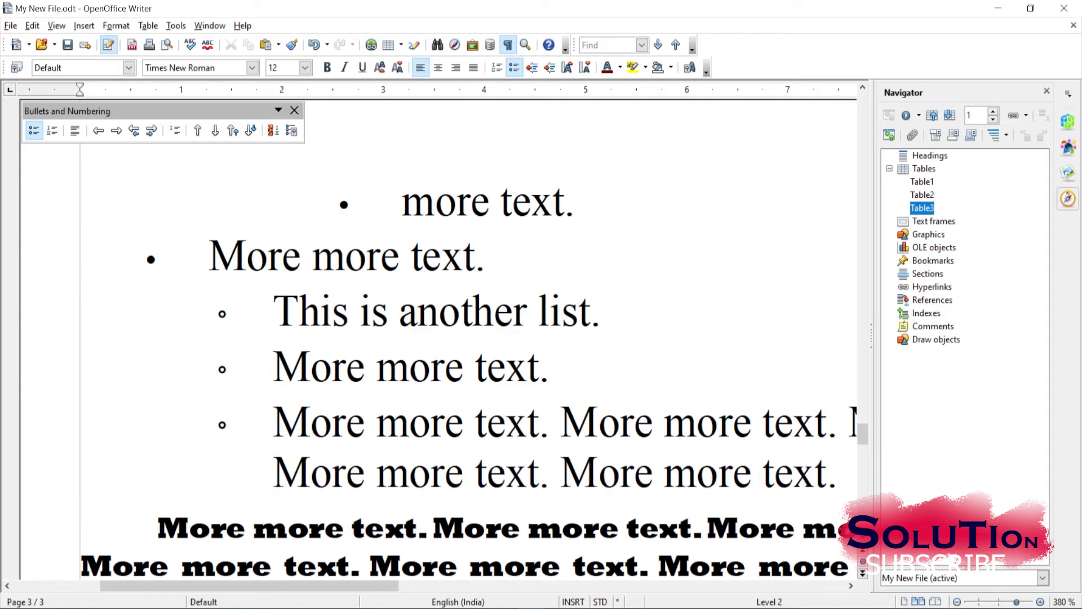
Convert the three sub-bullets starting with "This is another list." into a numbered list.
drag(550, 423, 272, 311)
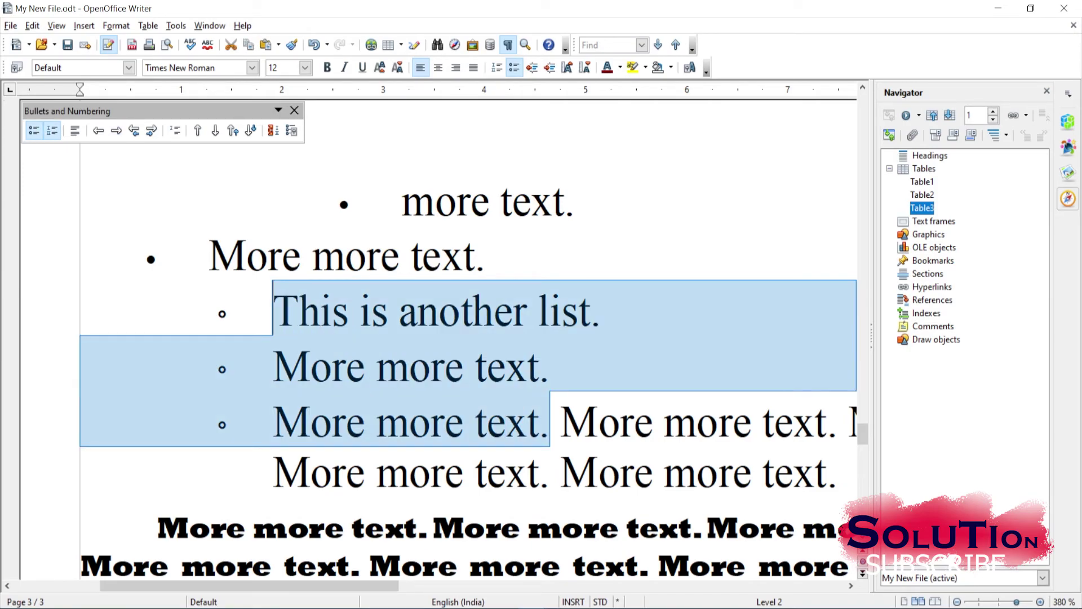
click(52, 130)
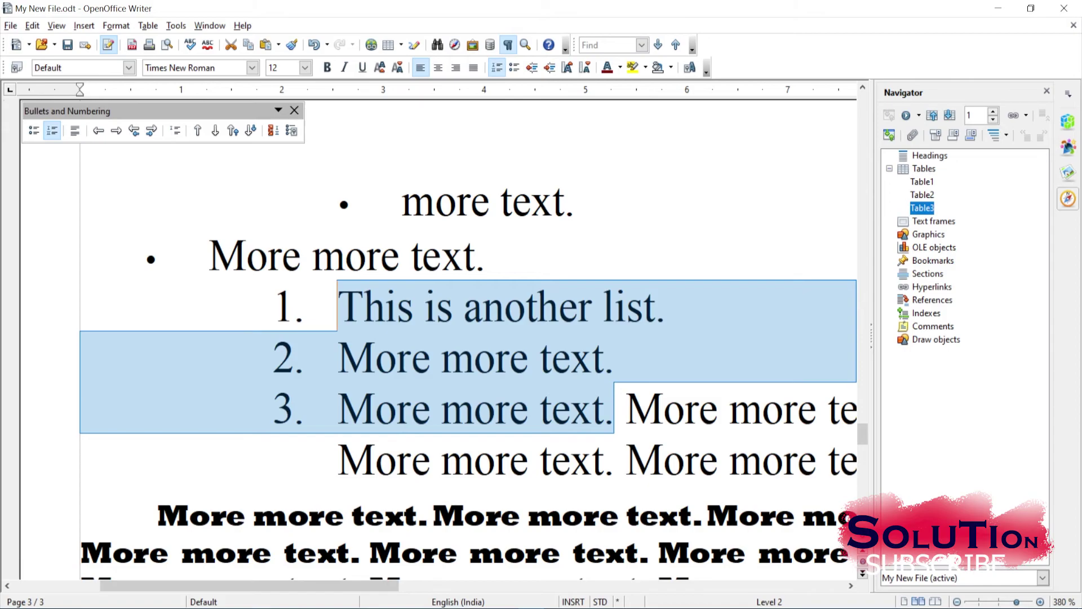
click(463, 306)
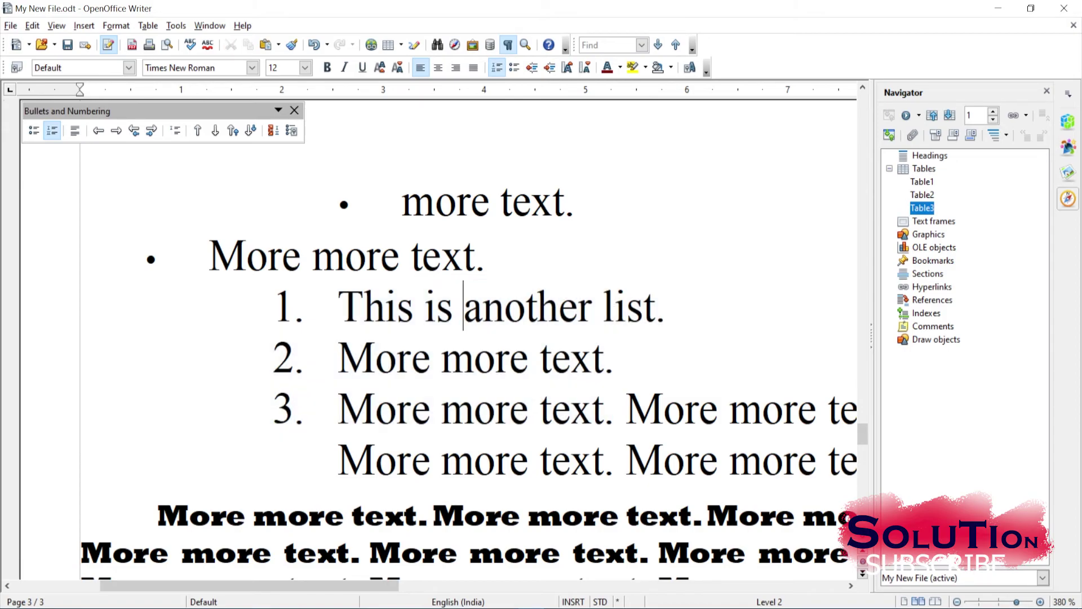
Make the text from the level-one "More more text." bullet through the third numbered item's first sentence dark red and bold.
drag(470, 409, 208, 257)
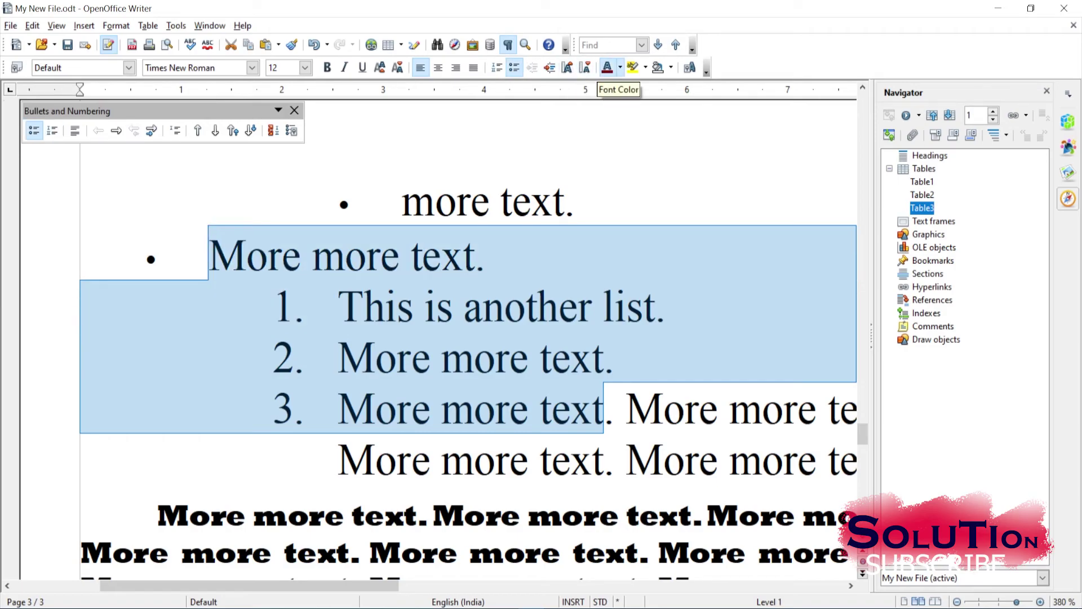
click(607, 67)
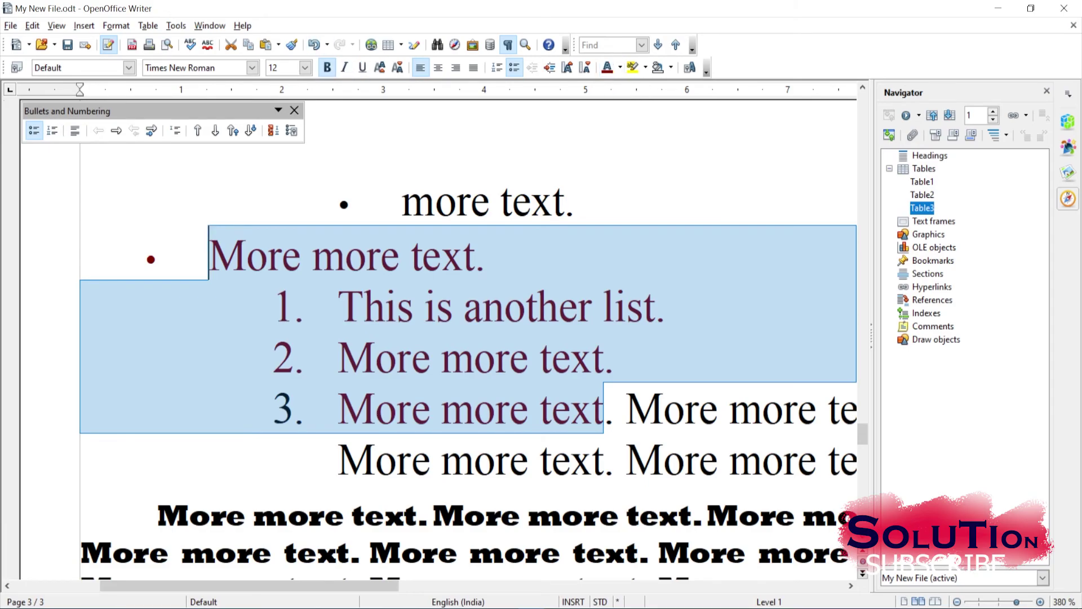
click(327, 68)
click(489, 307)
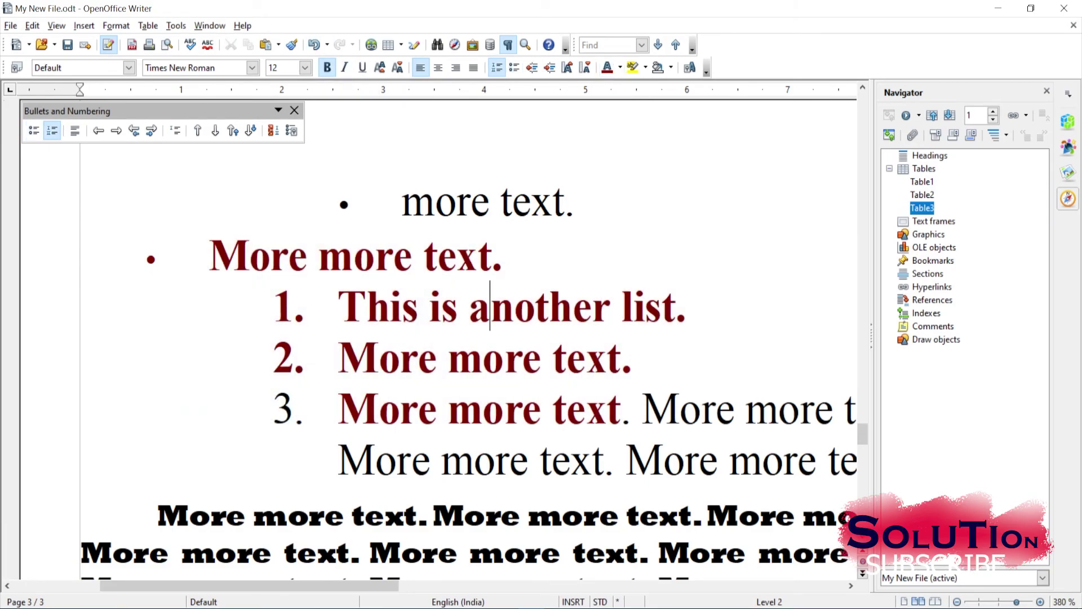
Change the font colour of the bold bullet and numbered list text to orange.
drag(209, 257, 606, 408)
click(620, 68)
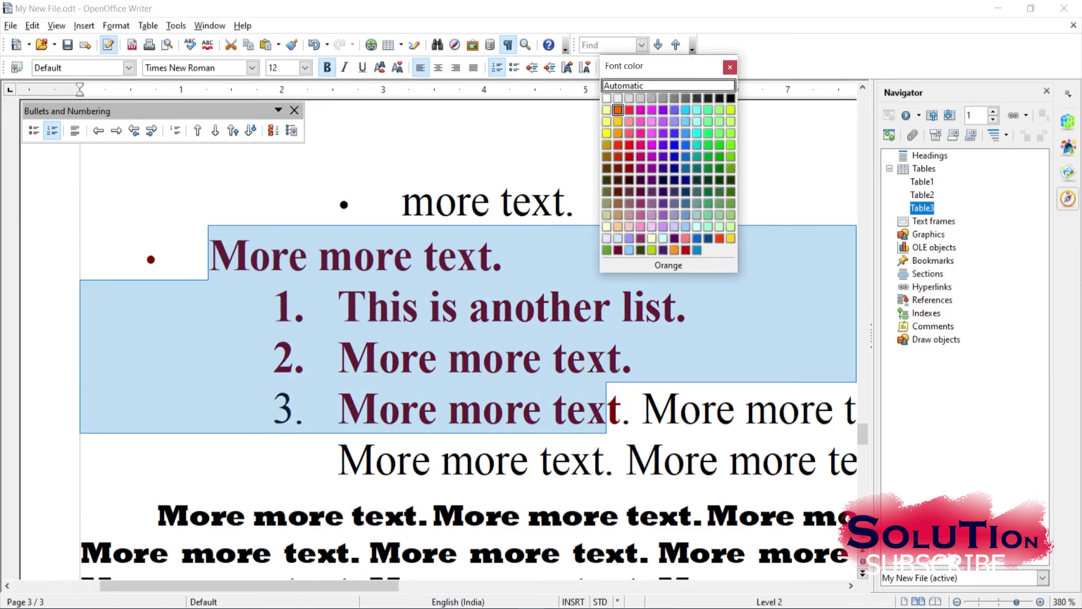
click(617, 133)
click(512, 257)
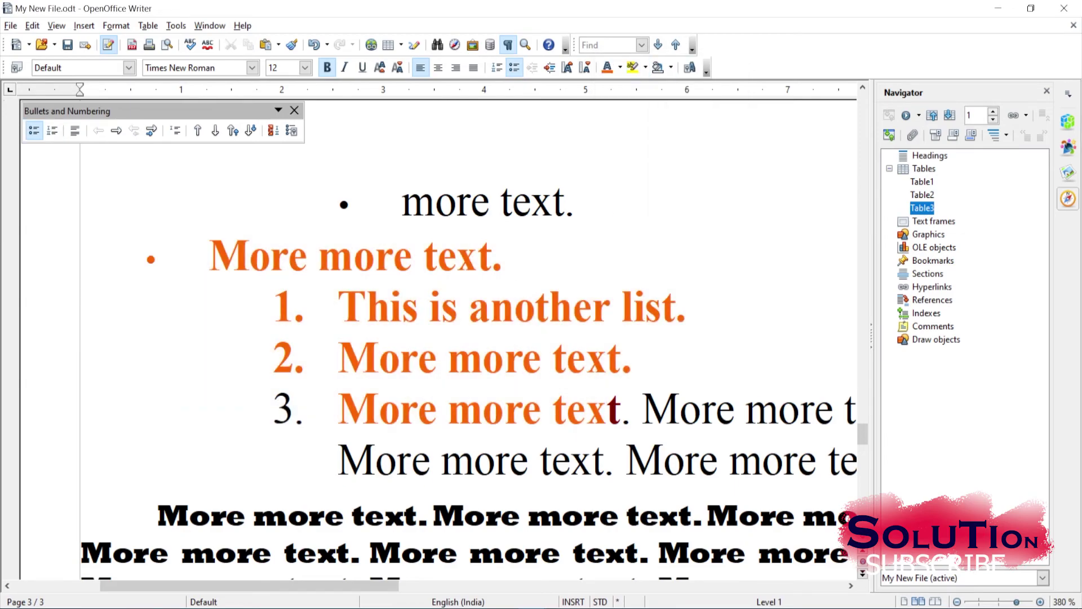
Highlight the level-one bullet and the numbered items through the third item's first sentence in yellow.
drag(630, 408, 209, 255)
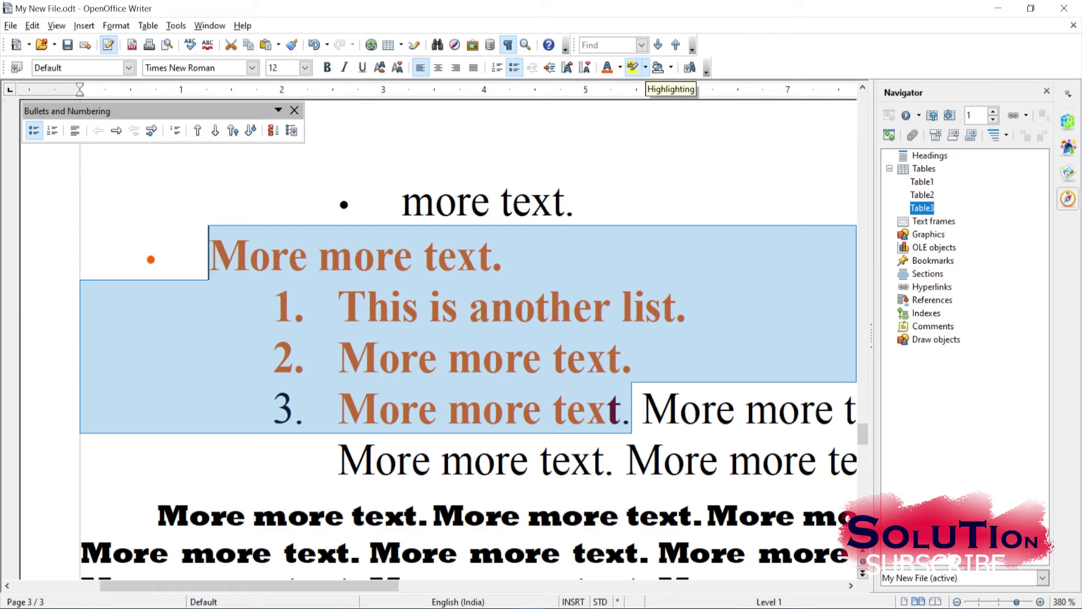
click(633, 67)
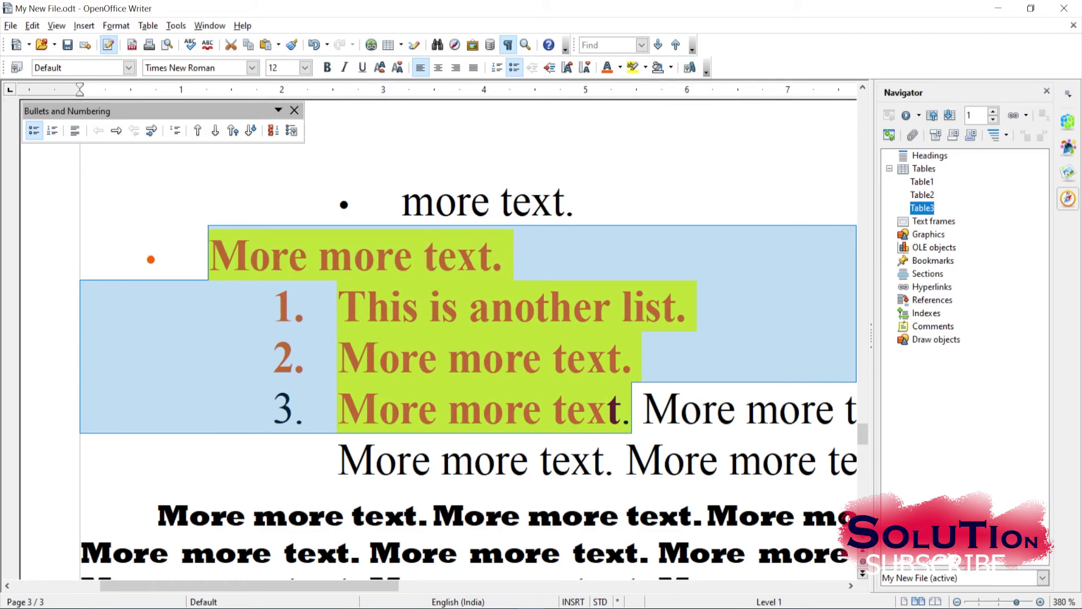
click(536, 306)
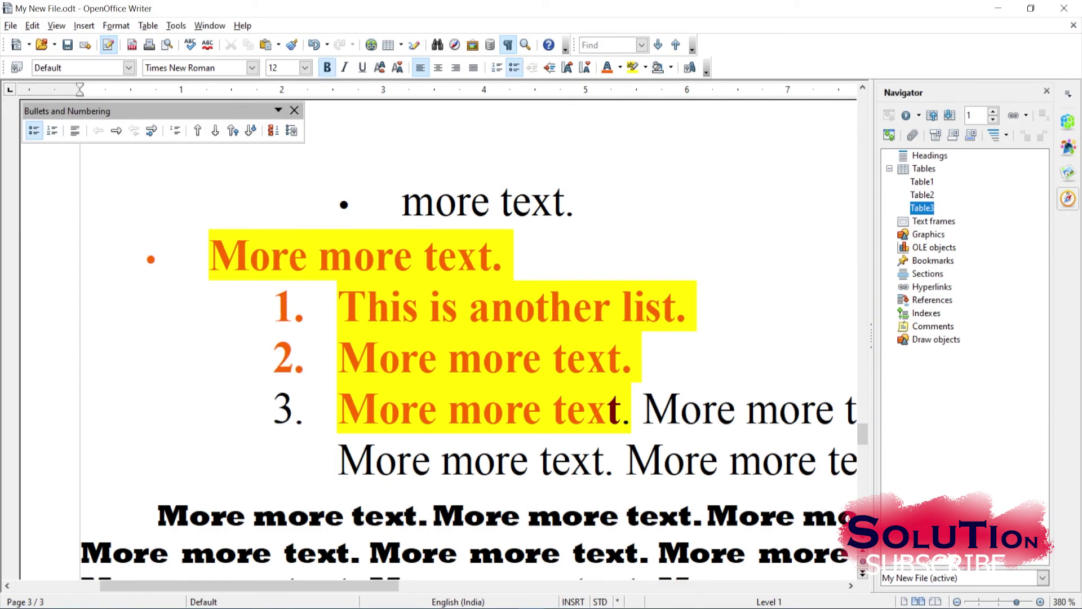
Give the highlighted level-one "More more text." bullet a red paragraph background and check how far it extends across the page.
click(646, 67)
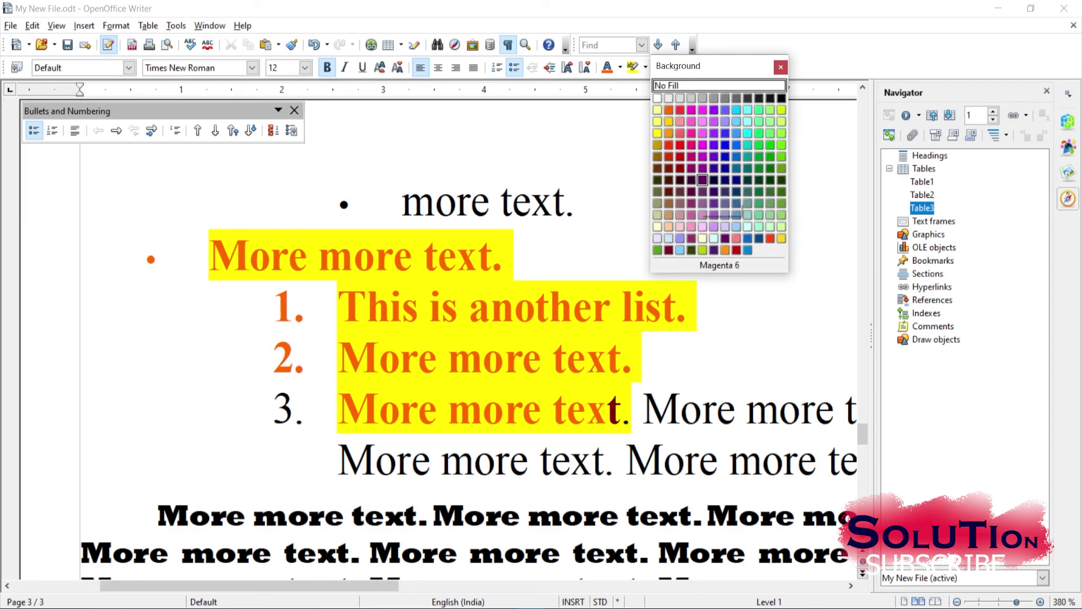
click(680, 146)
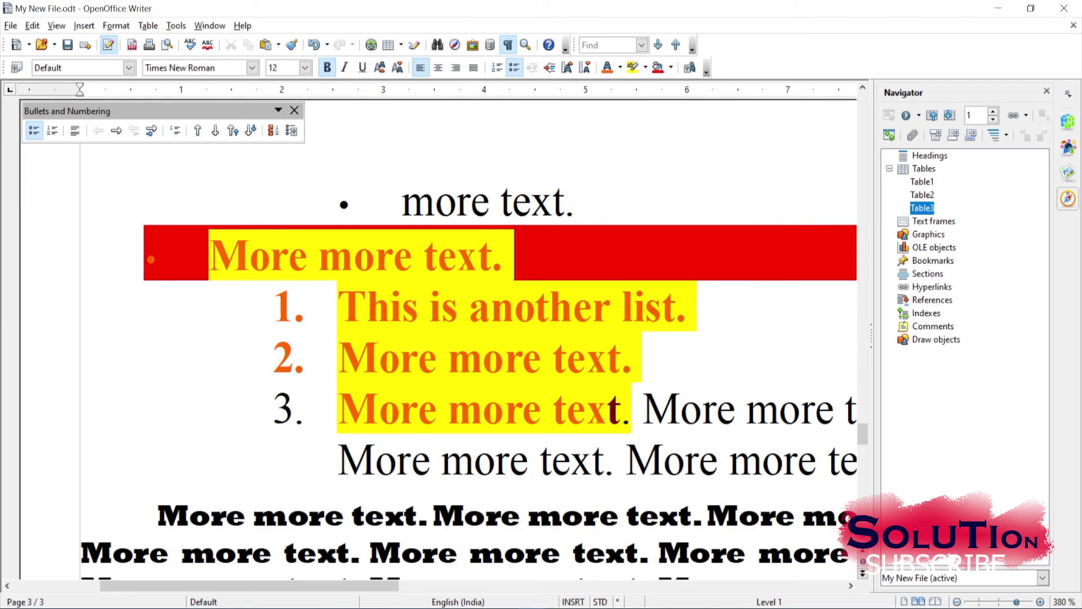
drag(249, 585, 353, 586)
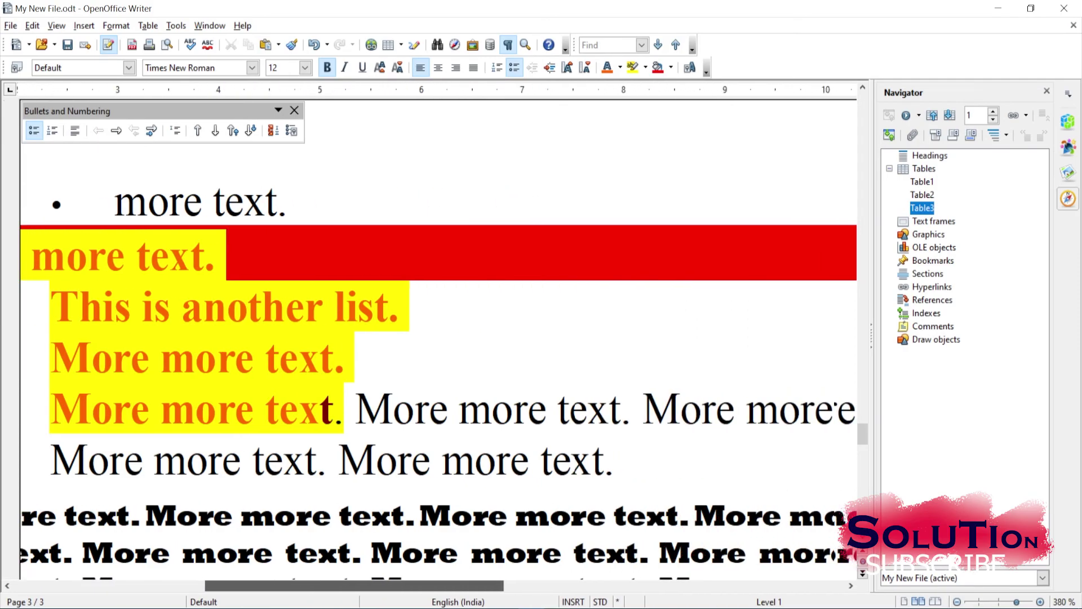
scroll(438, 338, right, 5)
scroll(439, 338, left, 8)
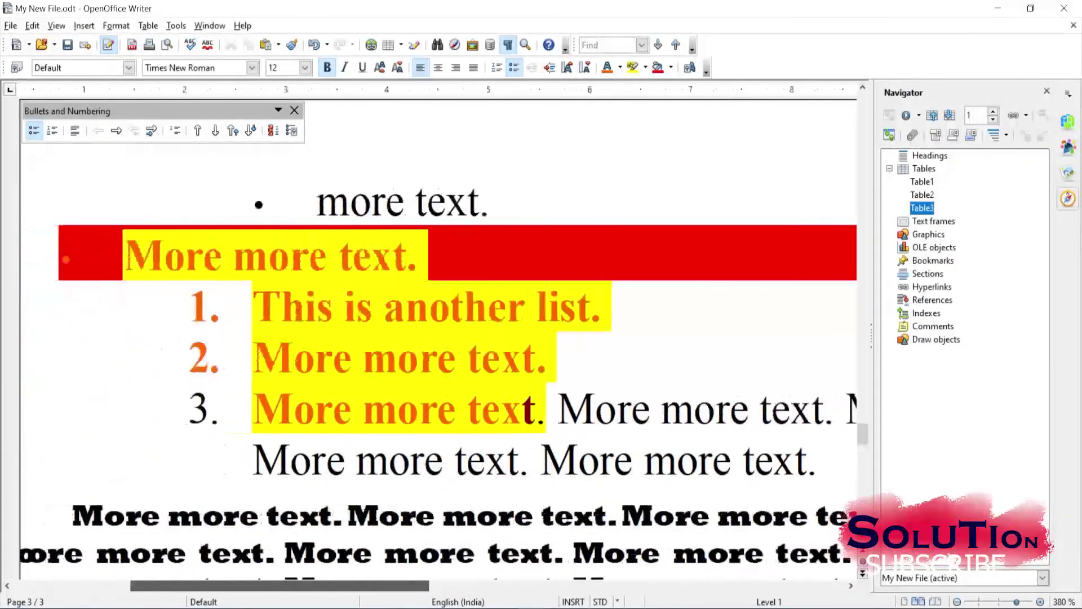
For new text at the end of the red-background bullet, set the character formatting to Tw Cen MT, Bold Italic, size 24.
scroll(438, 339, left, 2)
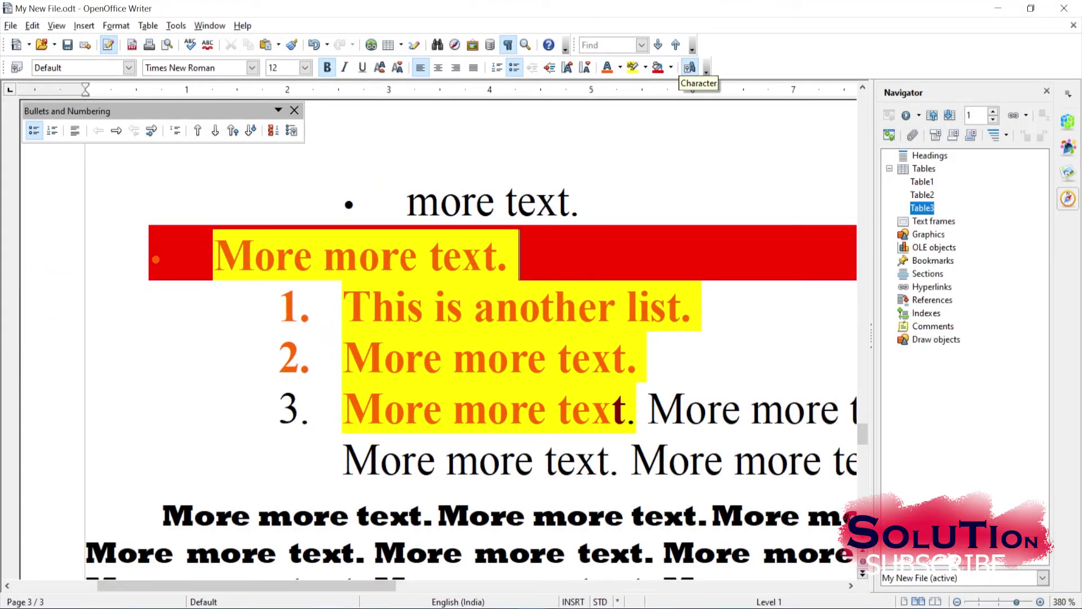
click(689, 67)
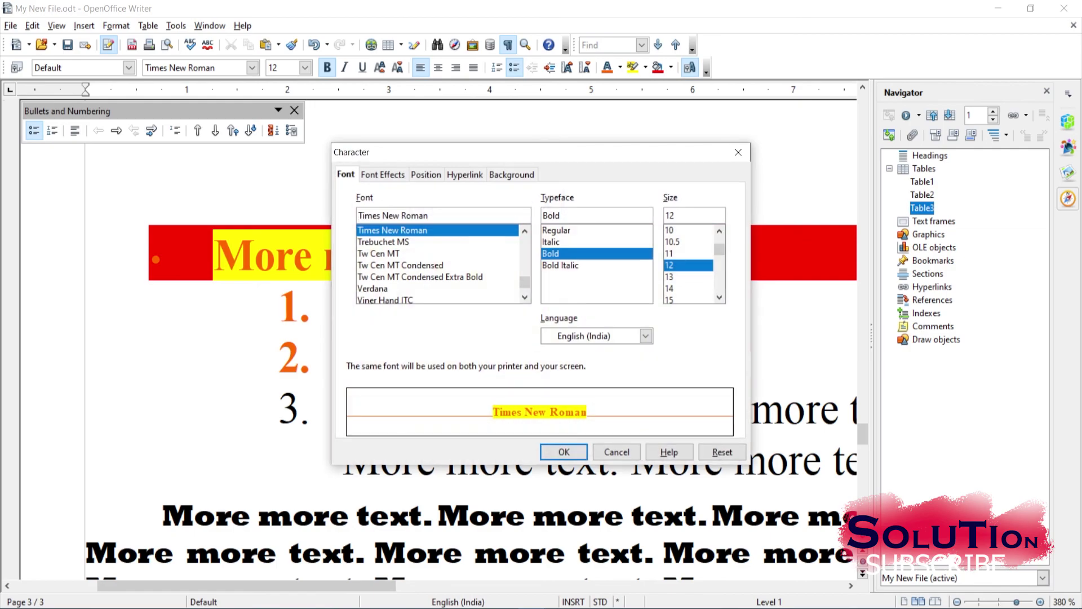
mouse_move(454, 178)
mouse_down()
mouse_move(350, 180)
mouse_move(478, 130)
mouse_move(449, 176)
mouse_up()
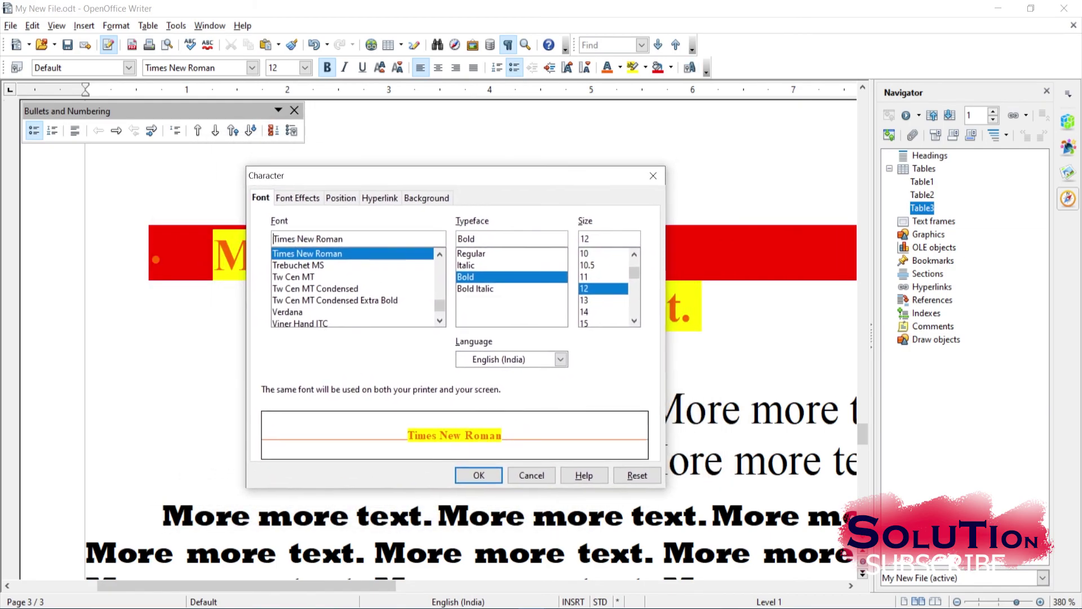
key(Down)
key(Down)
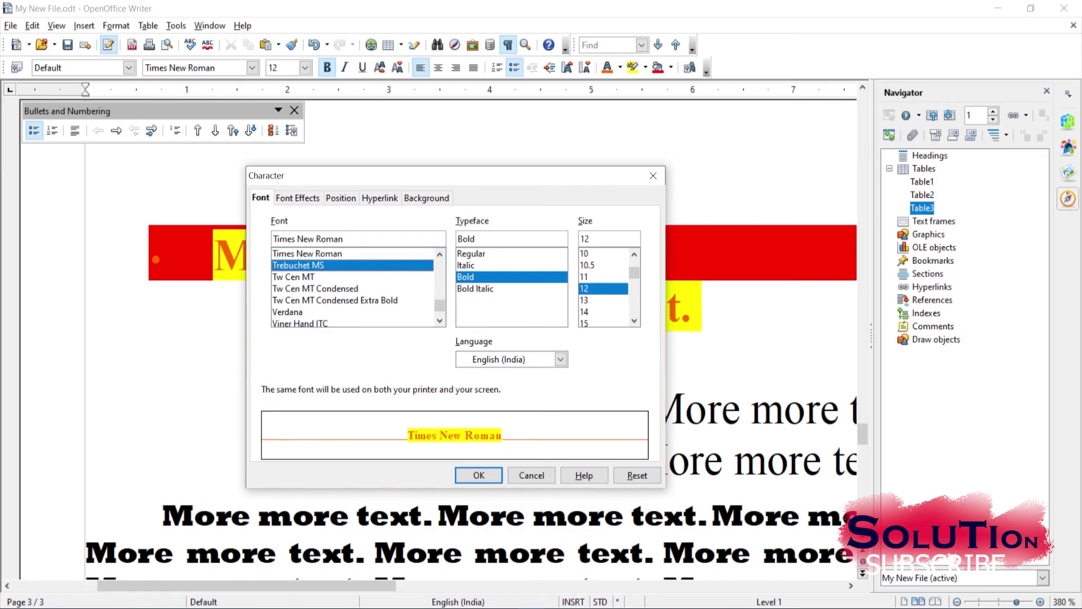
scroll(353, 287, up, 2)
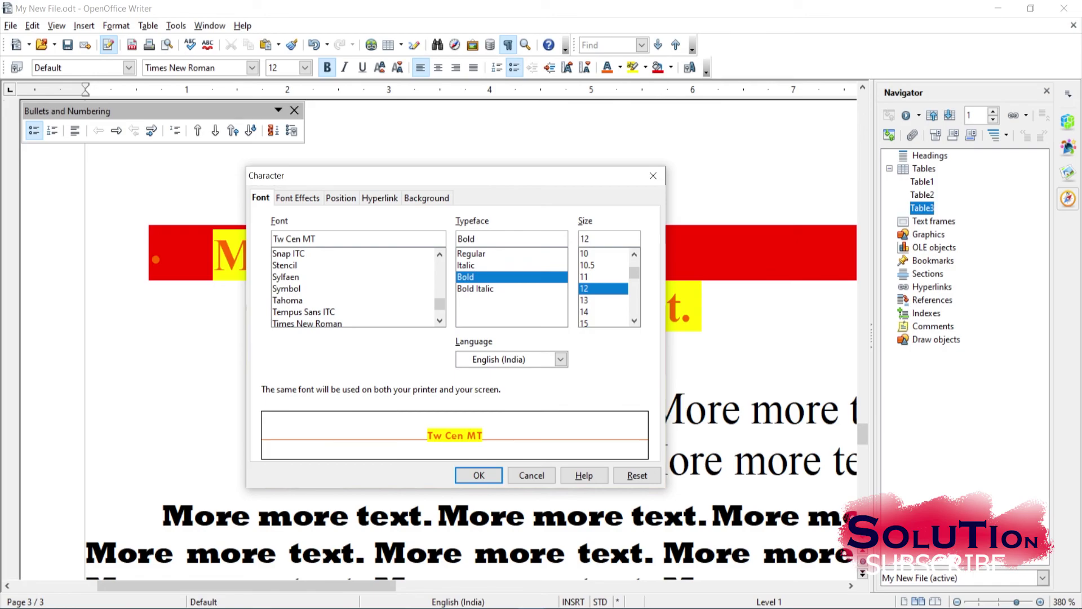
scroll(605, 288, down, 2)
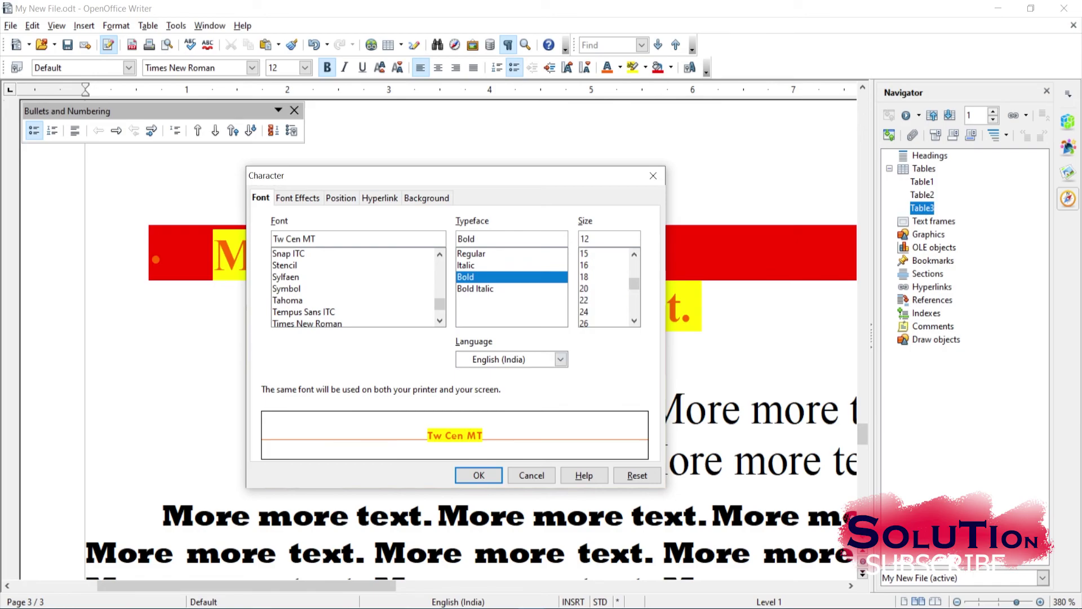
click(602, 312)
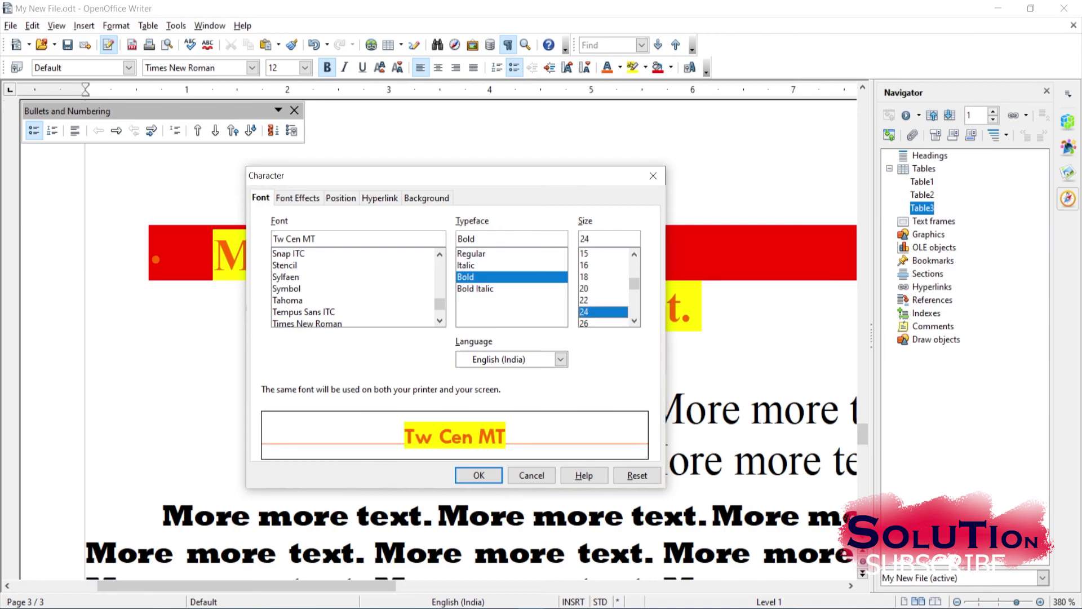
click(475, 289)
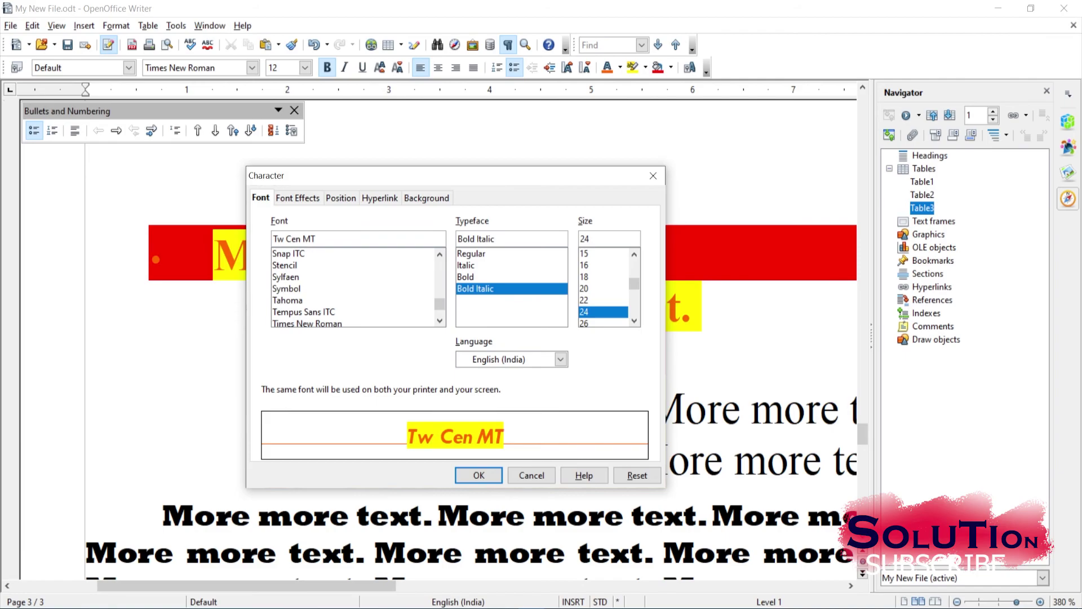
Preview Microsoft JhengHei UI and Algerian, apply the Agency FB font instead, and add "sadasd" at the end of the red-background bullet.
scroll(355, 287, up, 15)
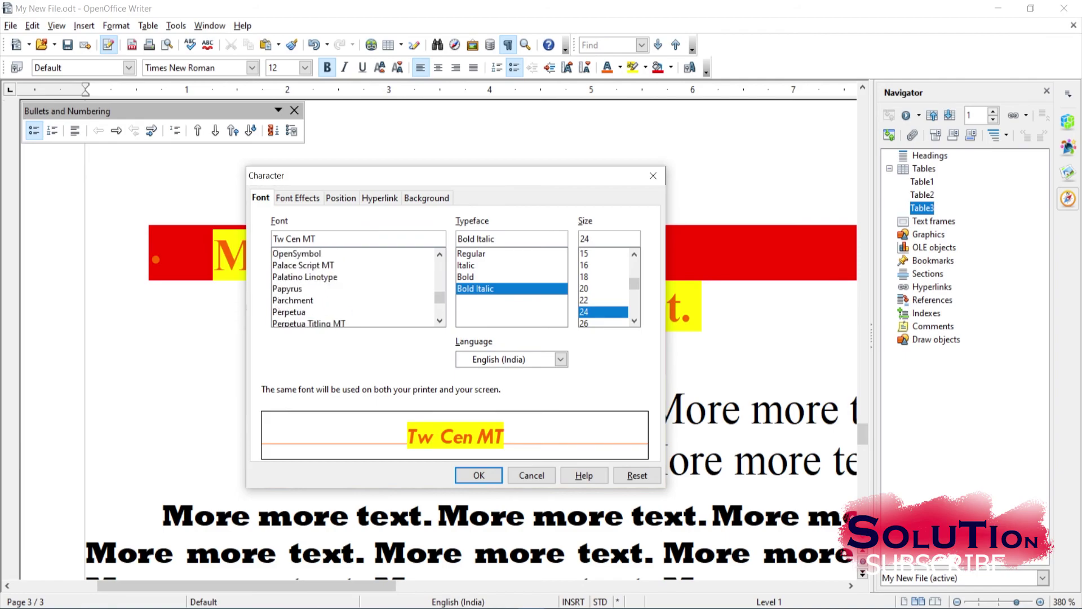
click(314, 276)
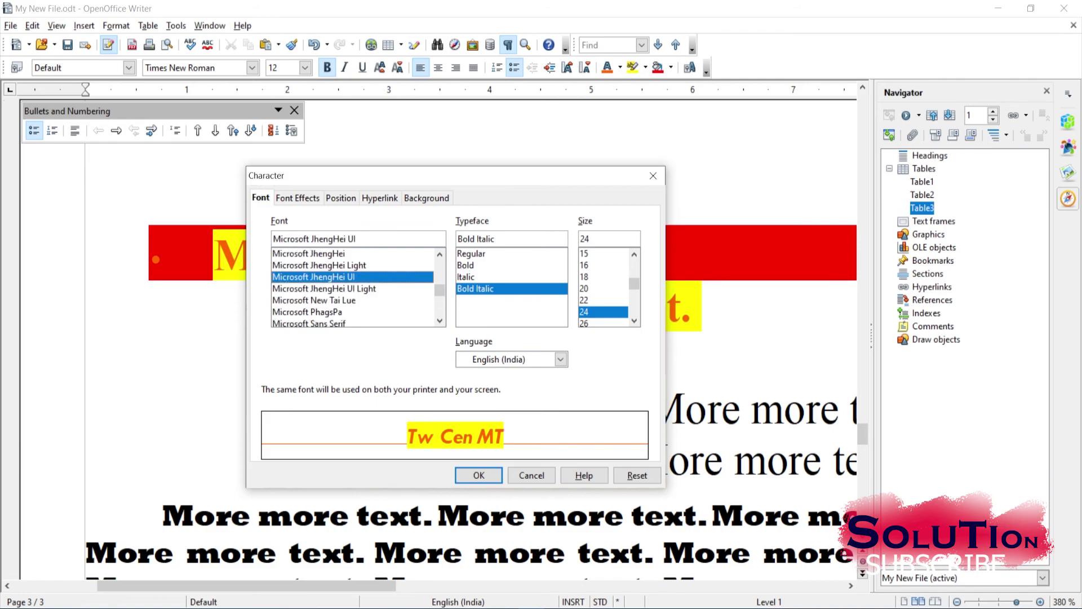
scroll(352, 287, up, 12)
scroll(355, 288, up, 15)
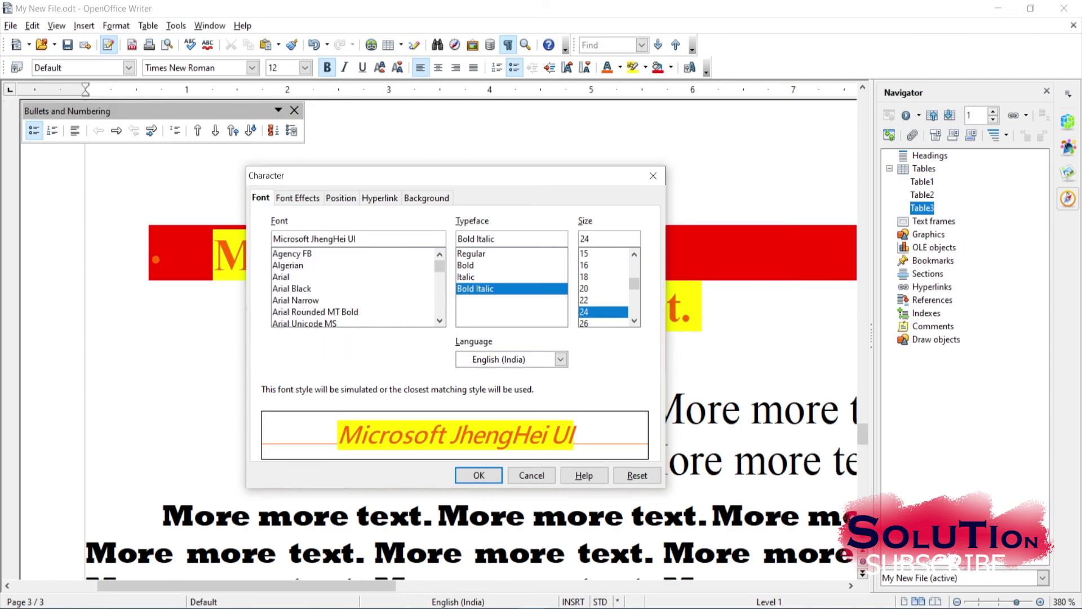
click(291, 253)
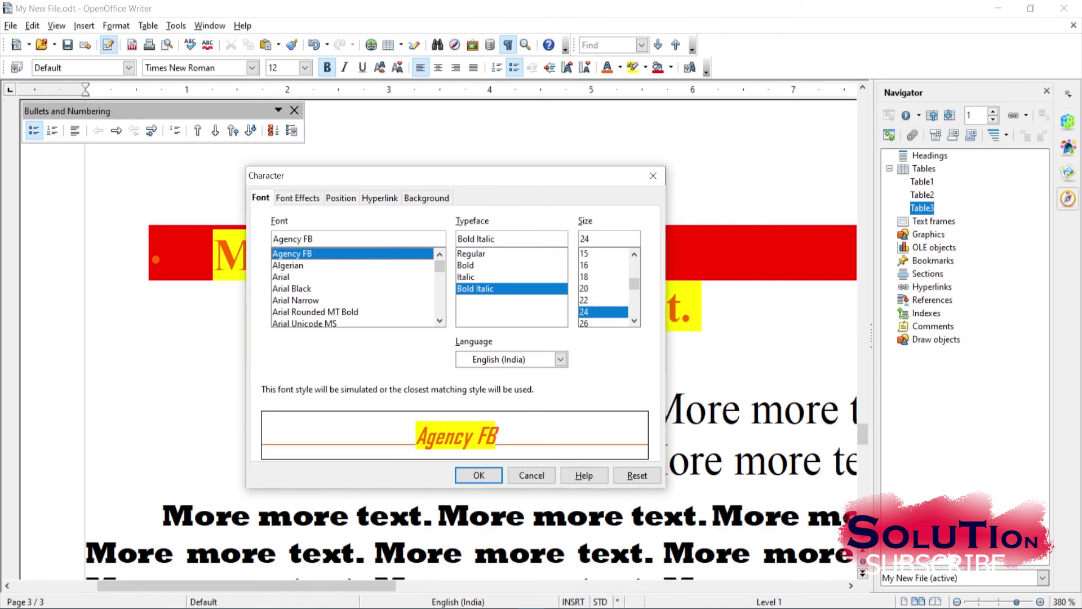
click(288, 265)
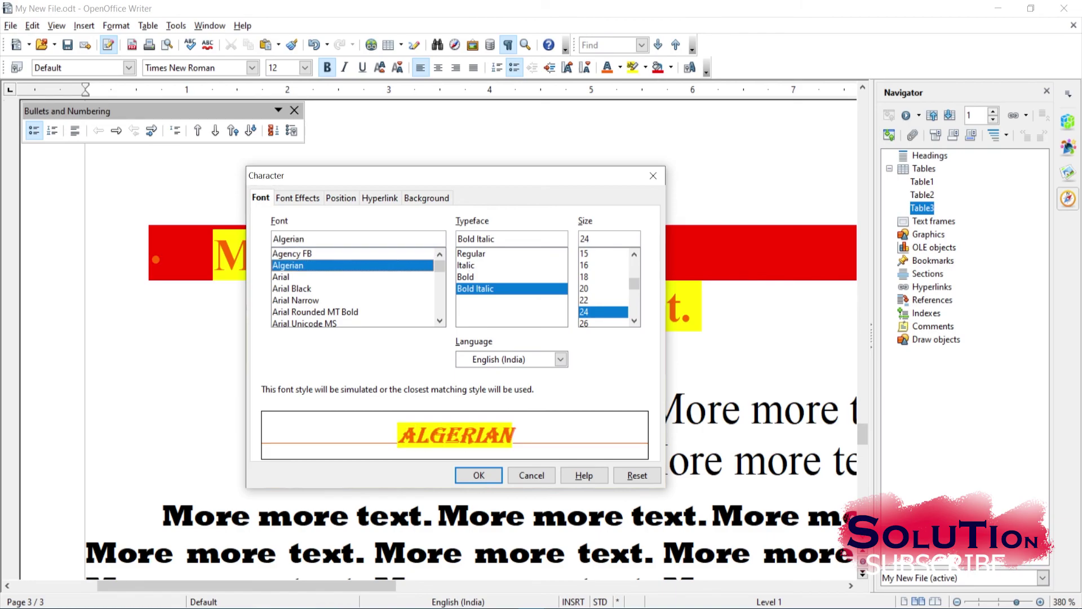
click(292, 253)
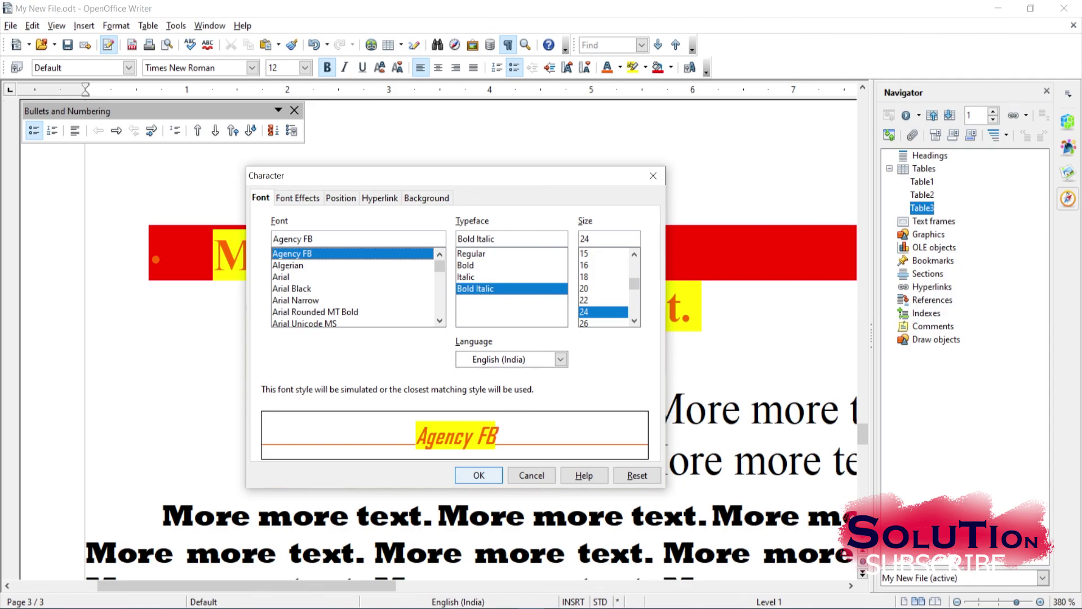
key(Return)
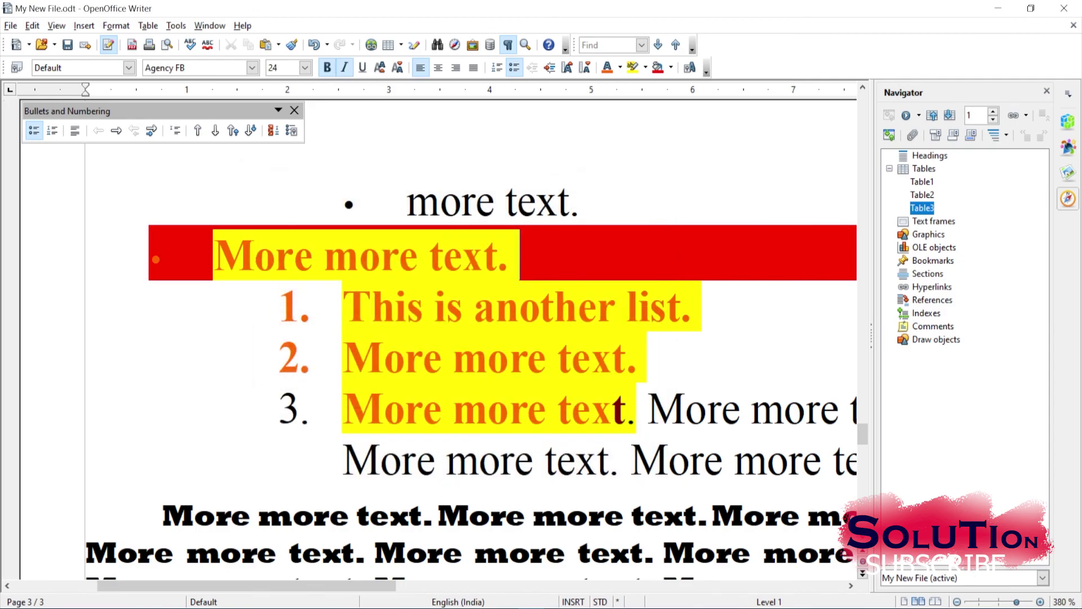
text(sadasd)
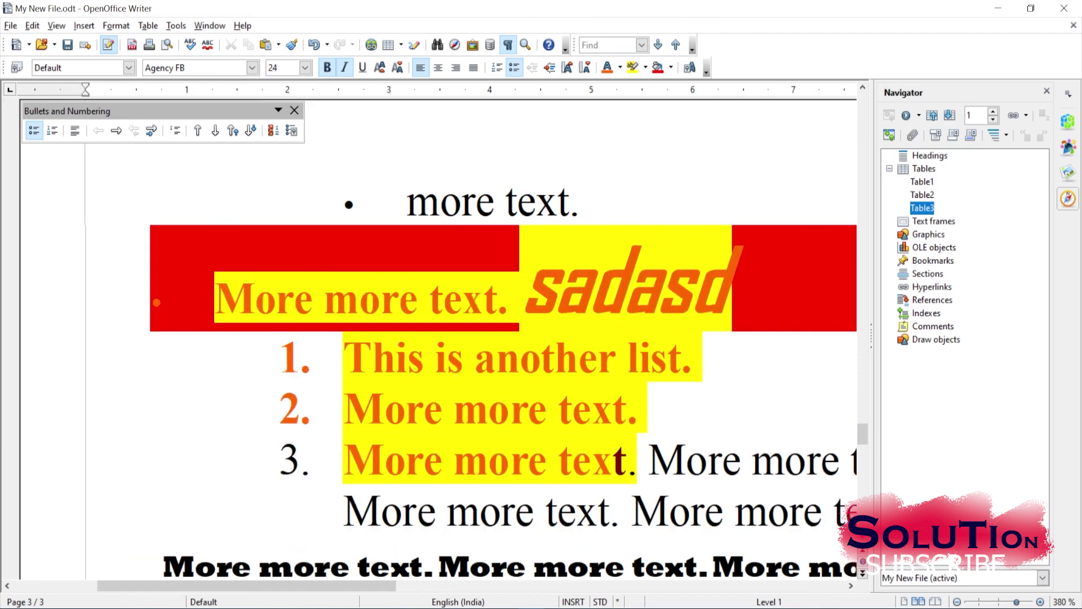